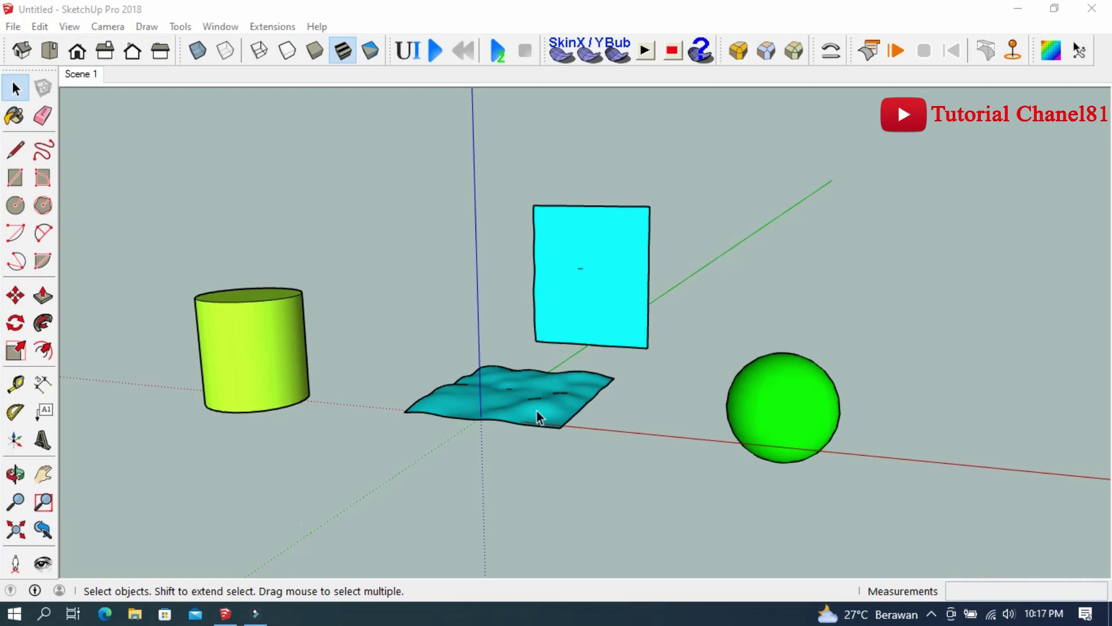
Step: Orbit and zoom around the scene to a low view of the wavy cyan surface
scroll(536, 411, up, 2)
scroll(526, 432, up, 3)
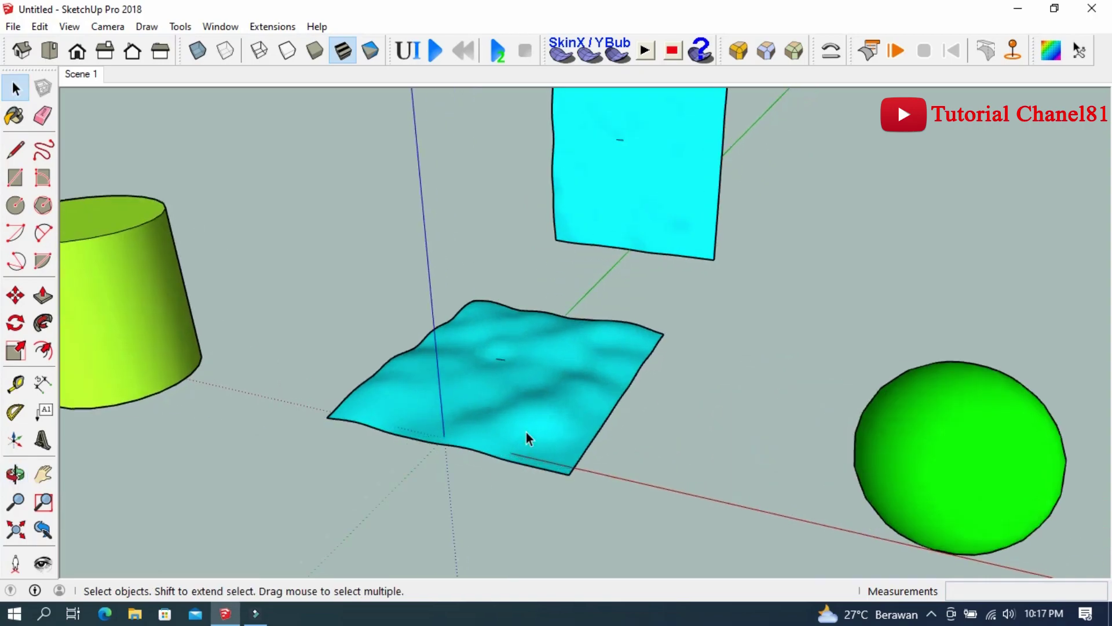
scroll(526, 406, up, 2)
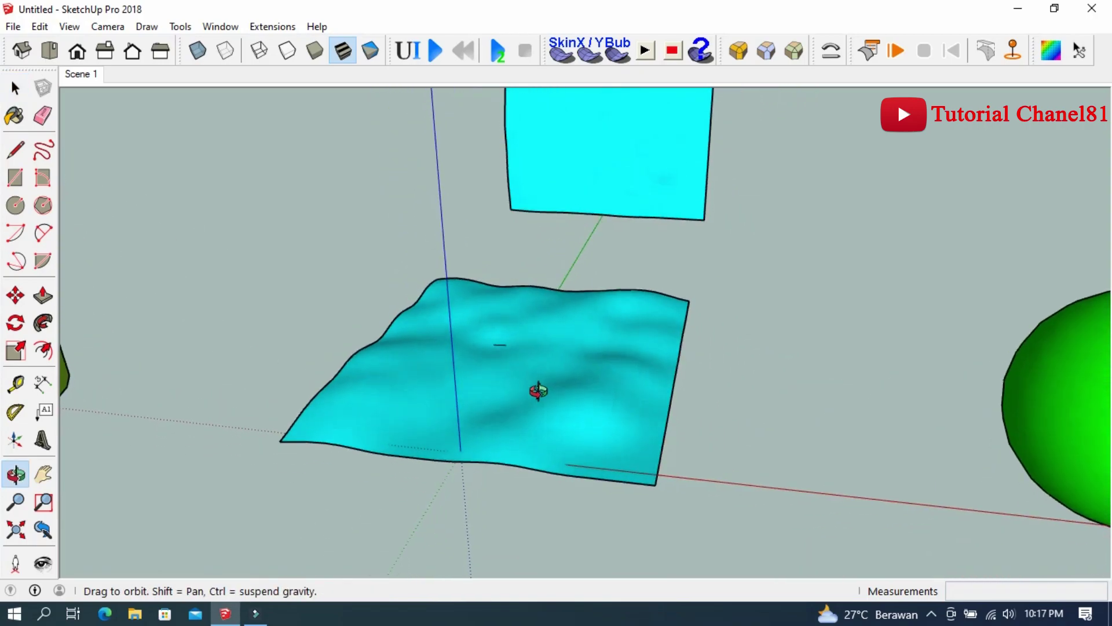
middle_drag(477, 402, 474, 360)
scroll(474, 360, down, 3)
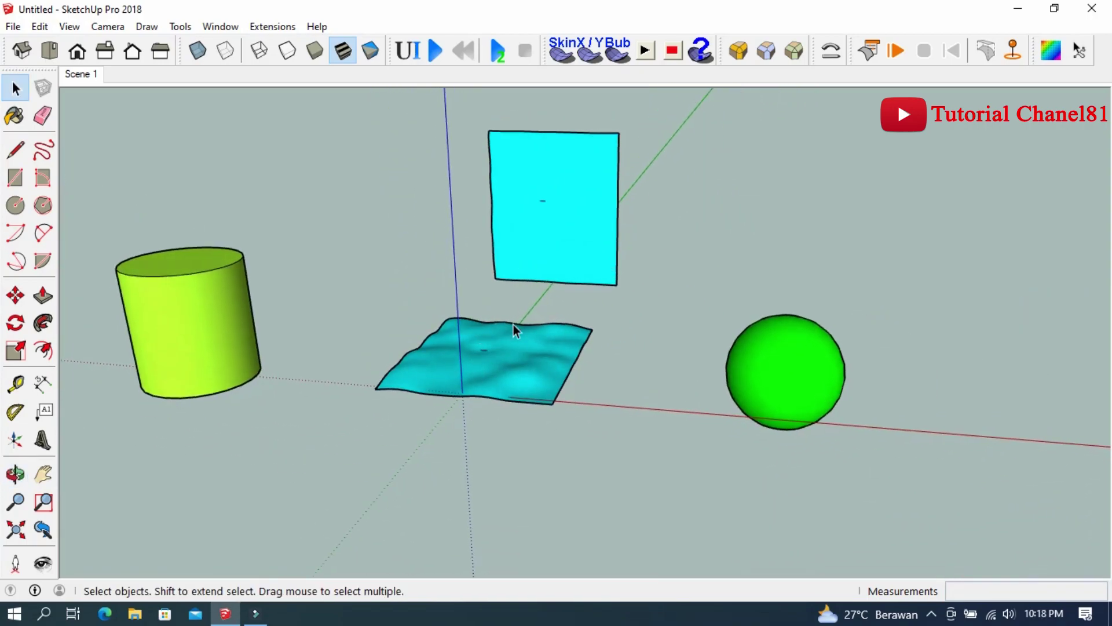
scroll(509, 324, down, 2)
scroll(504, 323, up, 1)
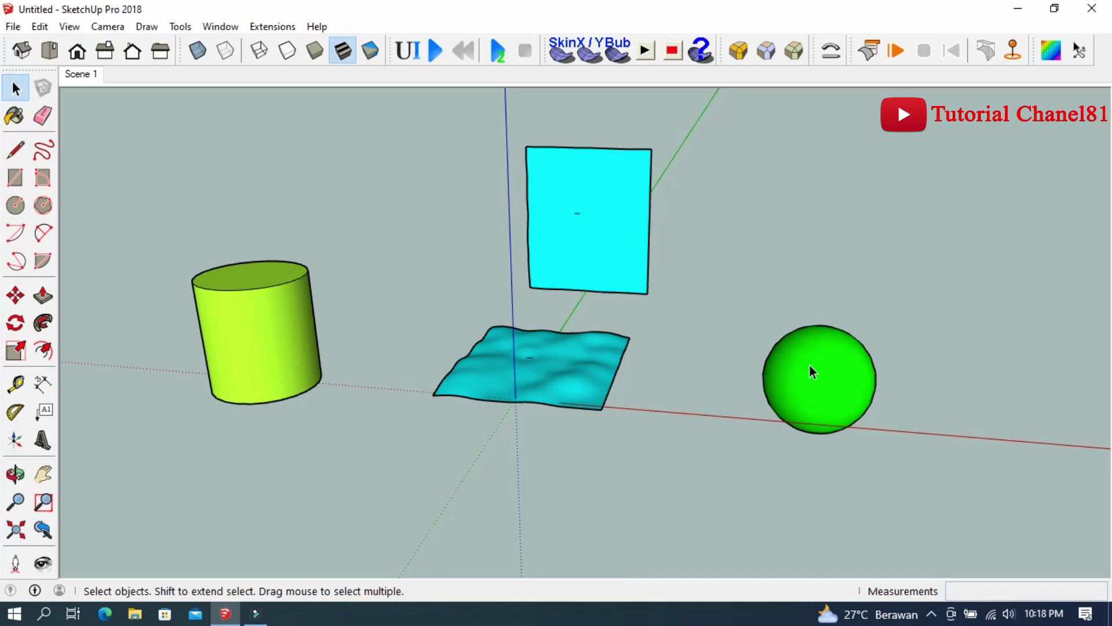
scroll(591, 220, down, 2)
scroll(589, 214, up, 2)
middle_drag(589, 210, 642, 307)
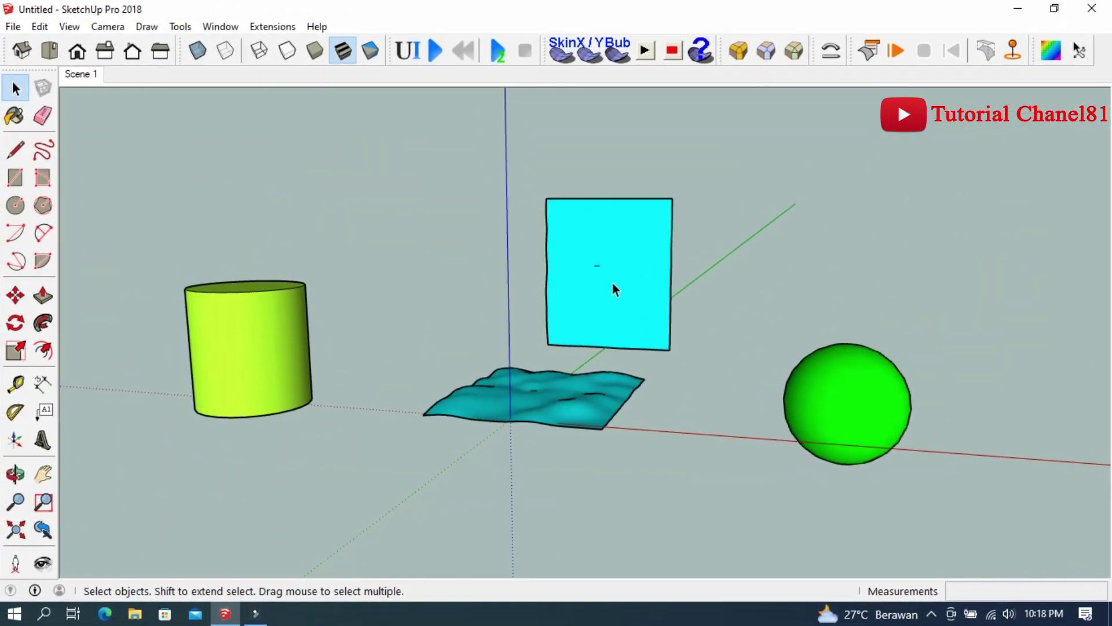
mouse_move(647, 292)
middle_down()
mouse_move(498, 266)
mouse_move(429, 335)
mouse_move(628, 442)
mouse_move(775, 300)
mouse_move(519, 236)
mouse_move(516, 253)
mouse_move(584, 355)
middle_up()
key(space)
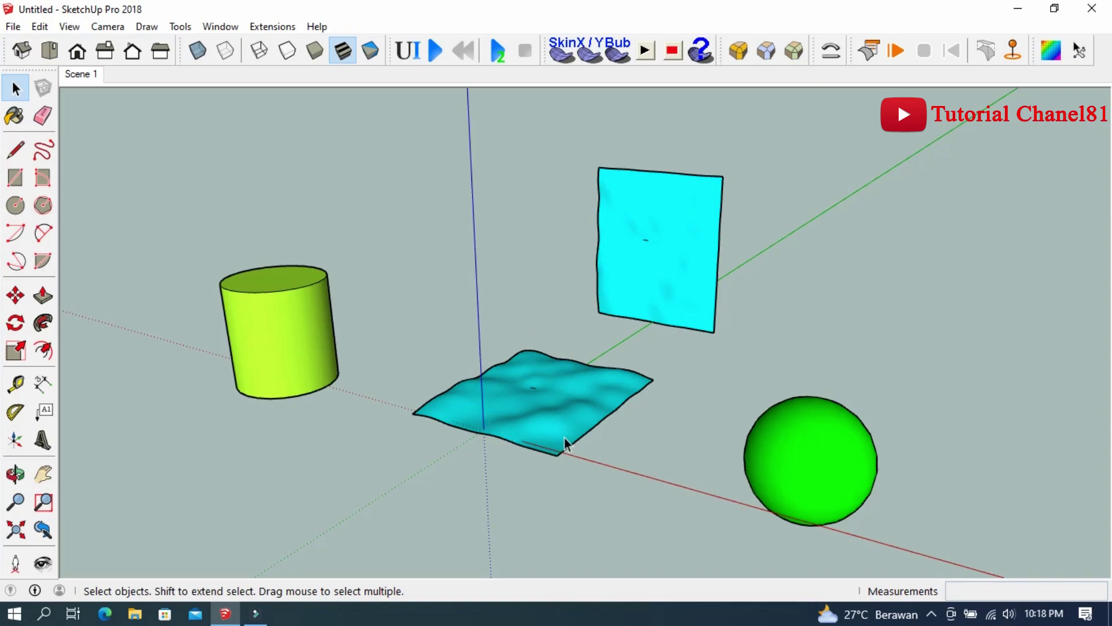
scroll(569, 432, up, 2)
middle_drag(568, 432, 565, 412)
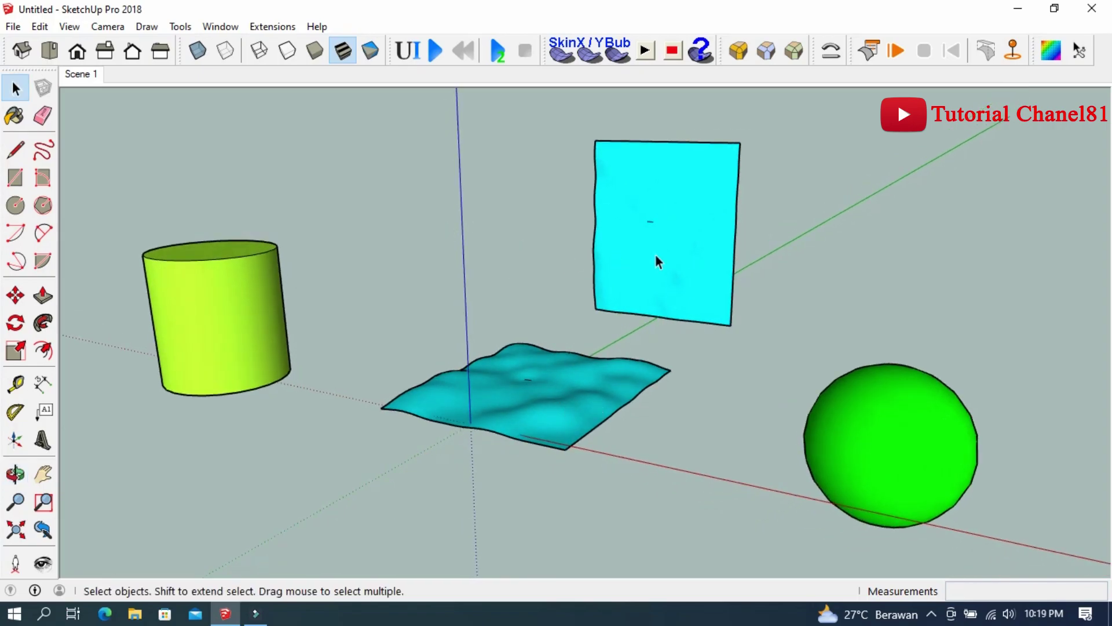
scroll(724, 321, down, 1)
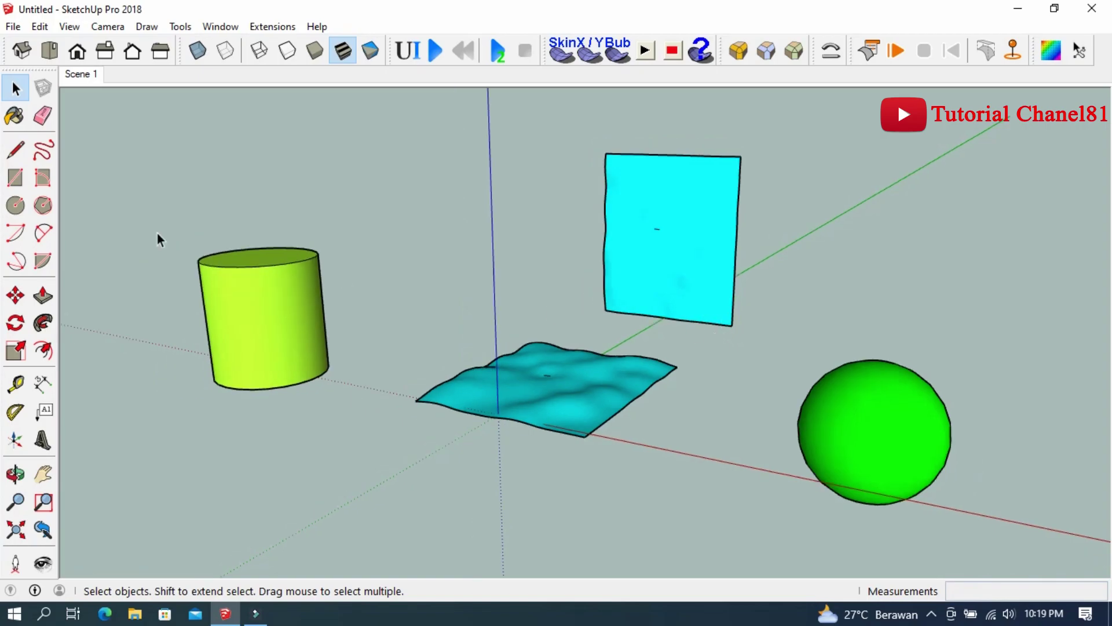
Step: Draw a first zigzag line of connected segments across the wavy surface
click(18, 152)
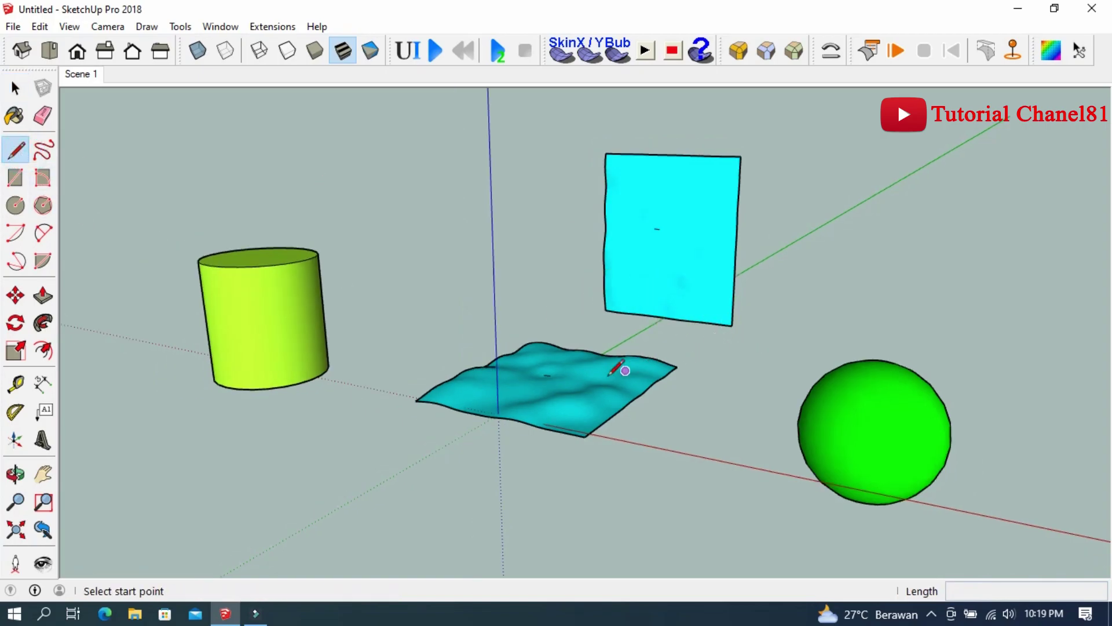
scroll(558, 375, up, 1)
scroll(558, 377, up, 1)
scroll(556, 388, up, 1)
click(547, 467)
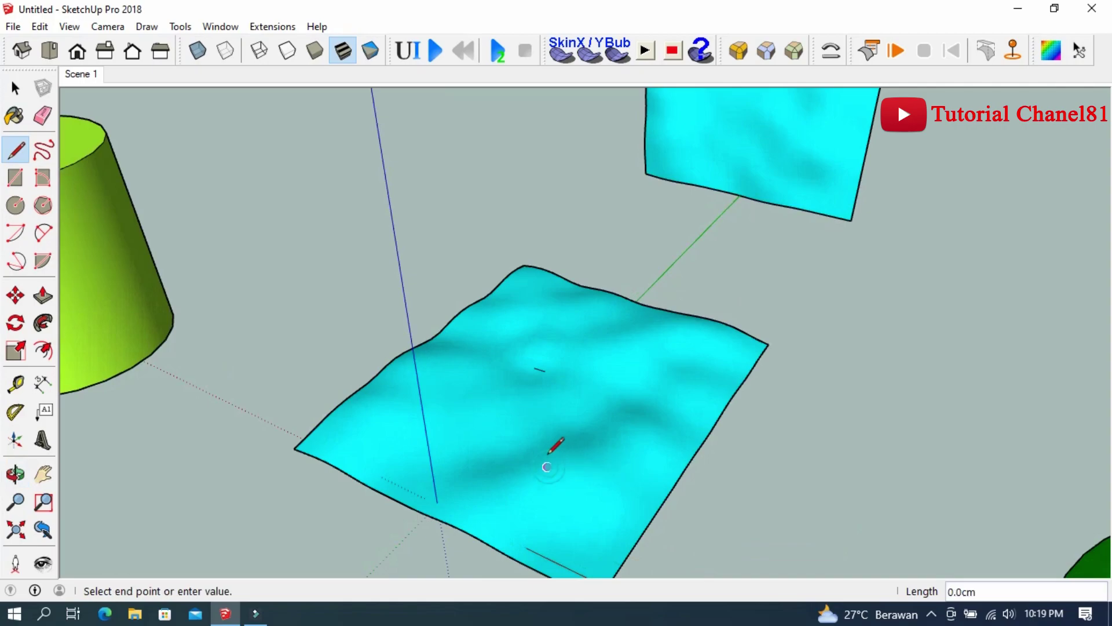
click(525, 439)
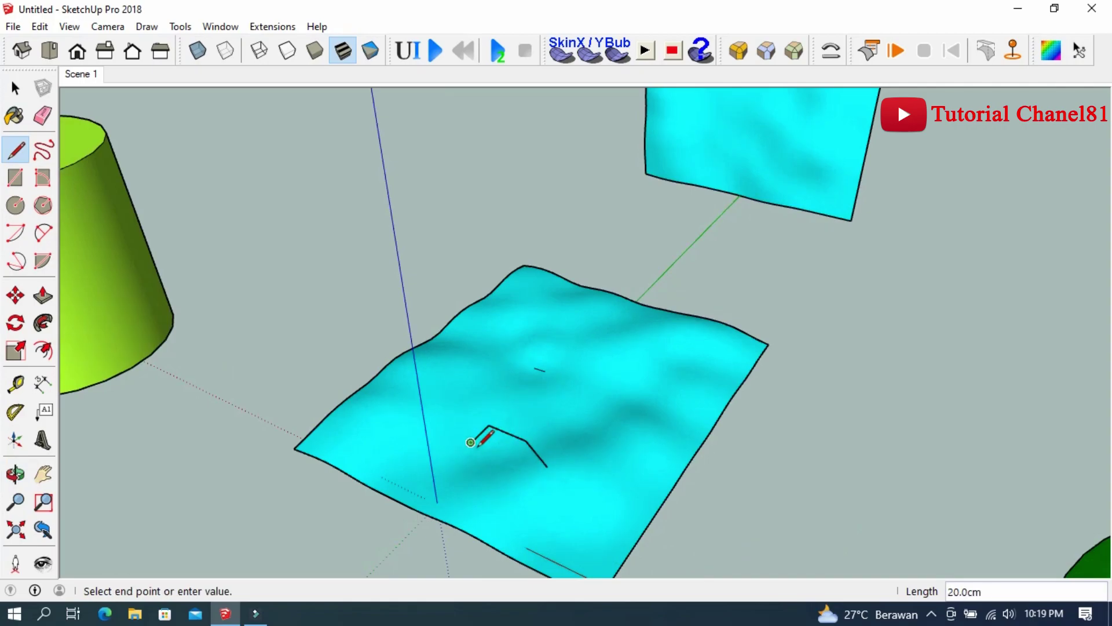
click(489, 425)
mouse_move(472, 466)
middle_down()
mouse_move(600, 321)
mouse_move(868, 392)
middle_up()
scroll(573, 339, up, 2)
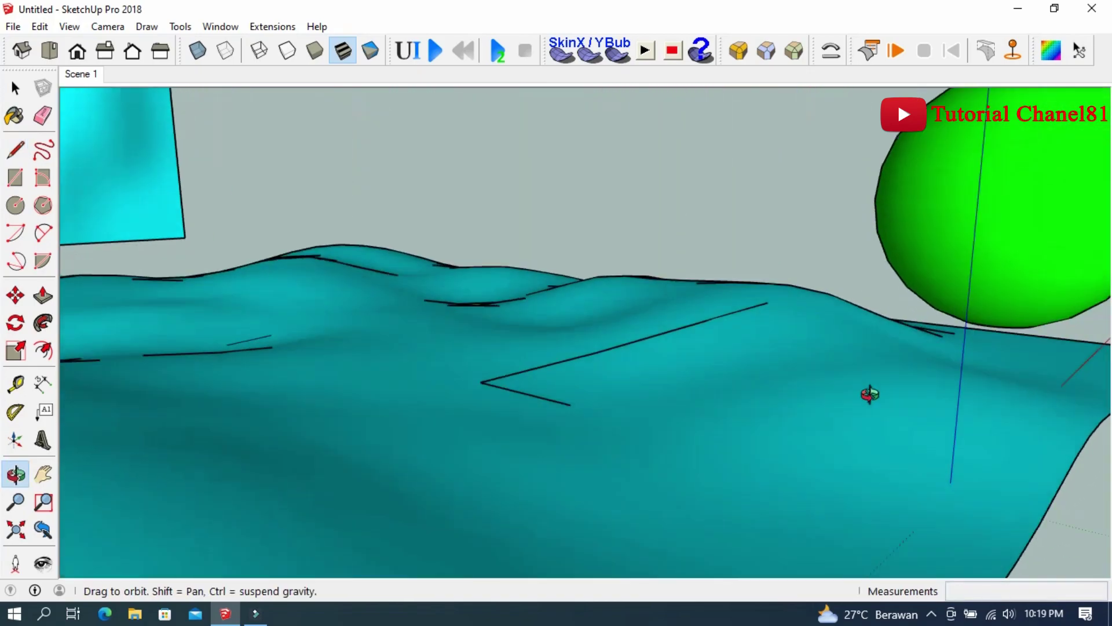
scroll(628, 429, up, 3)
click(456, 468)
mouse_move(427, 355)
middle_down()
mouse_move(529, 270)
mouse_move(621, 220)
mouse_move(724, 250)
mouse_move(699, 352)
mouse_move(371, 391)
mouse_move(595, 373)
middle_up()
key(space)
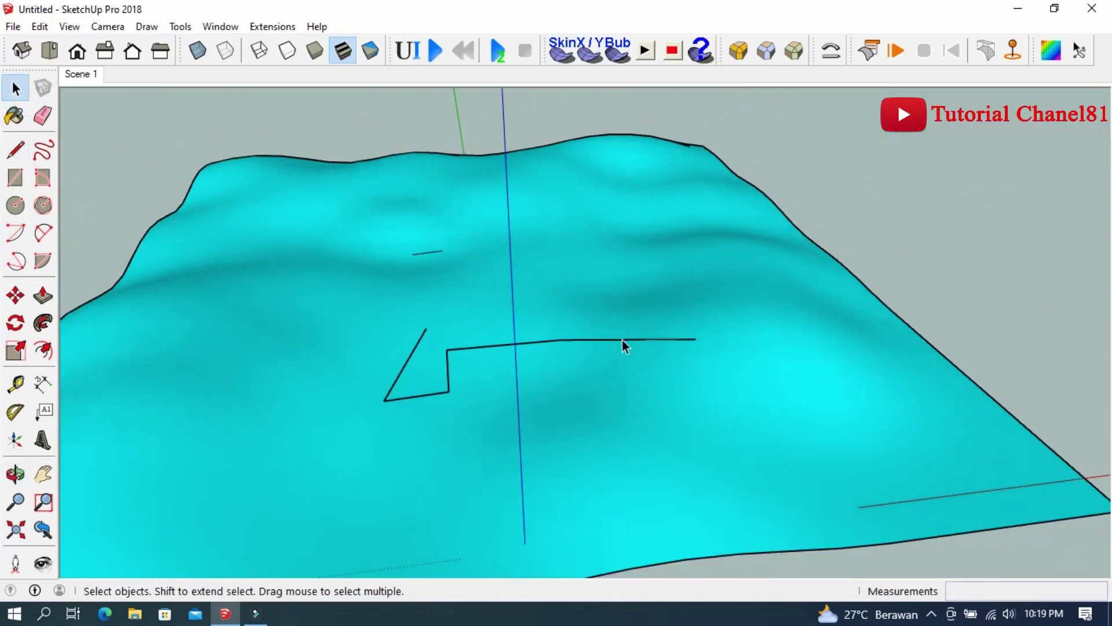
Step: Select the long drawn line and orbit to a higher angle over the surface
click(622, 340)
mouse_move(541, 457)
middle_down()
mouse_move(536, 350)
mouse_move(521, 313)
mouse_move(538, 292)
mouse_move(593, 275)
mouse_move(444, 371)
mouse_move(451, 392)
mouse_move(435, 423)
middle_up()
scroll(453, 351, up, 3)
scroll(447, 373, down, 3)
scroll(579, 370, down, 2)
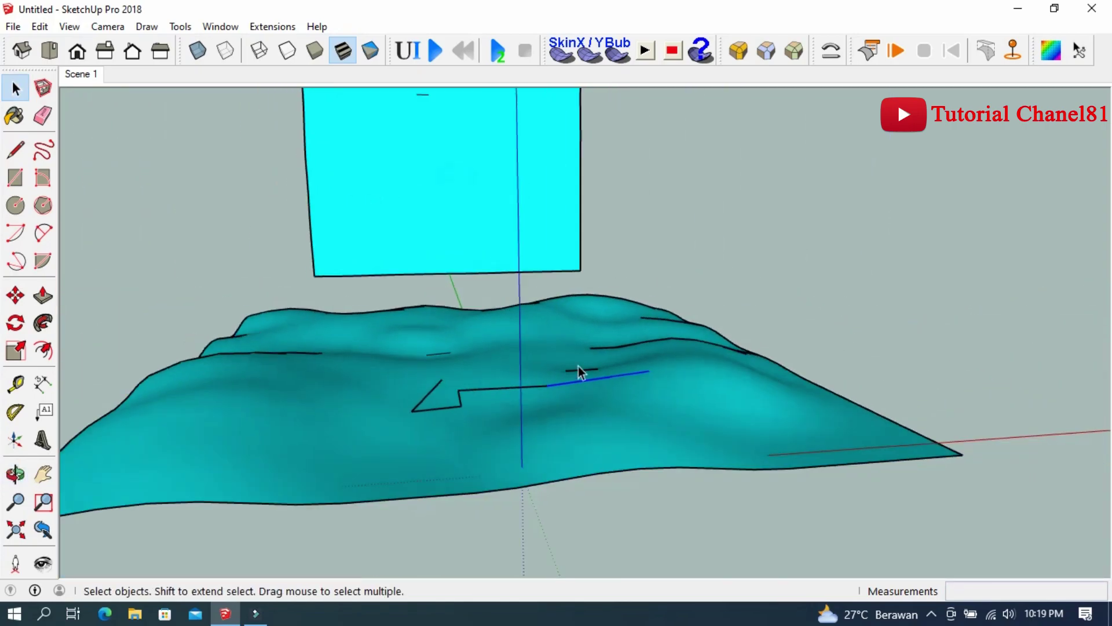
middle_drag(580, 371, 521, 324)
Step: Draw a second five-point zigzag outline across the surface
click(15, 149)
click(354, 397)
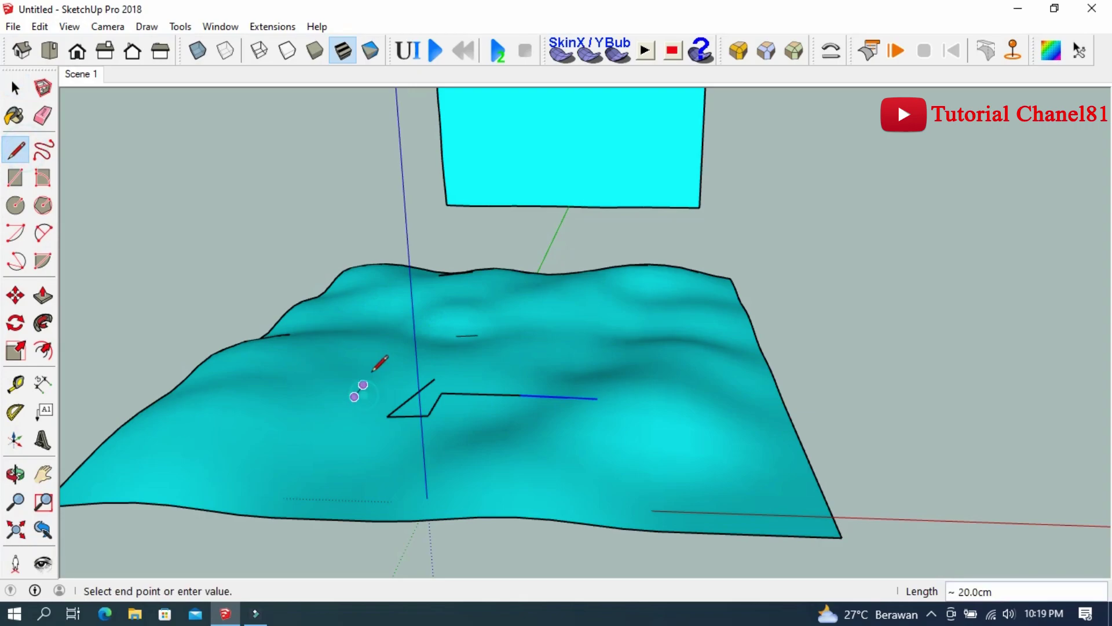
click(394, 348)
click(386, 318)
click(424, 314)
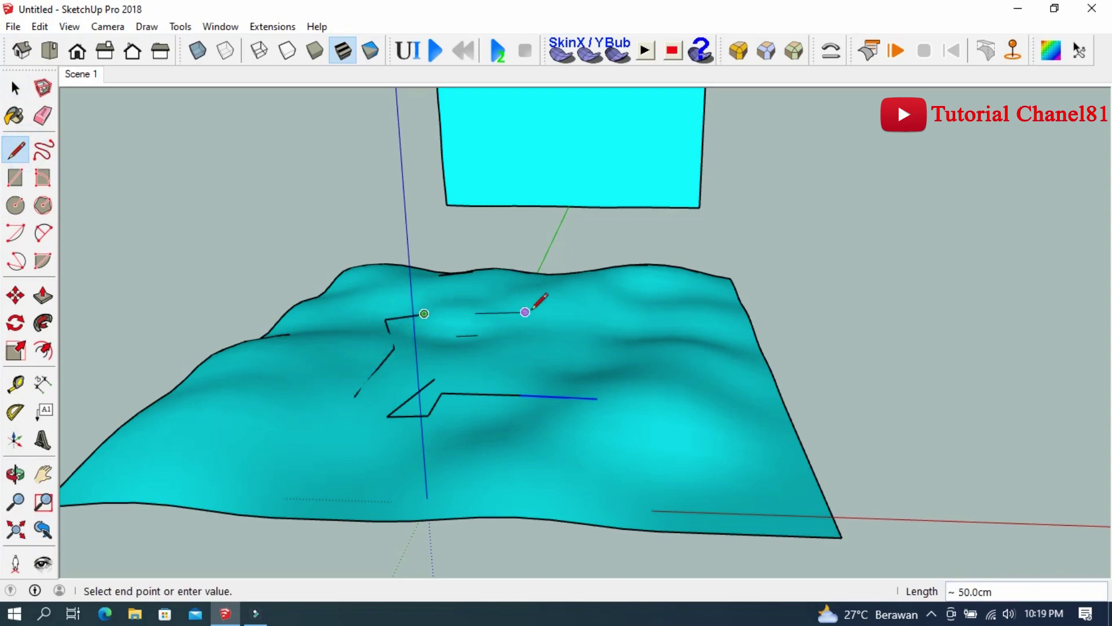
click(525, 312)
middle_drag(524, 311, 612, 362)
scroll(613, 362, down, 2)
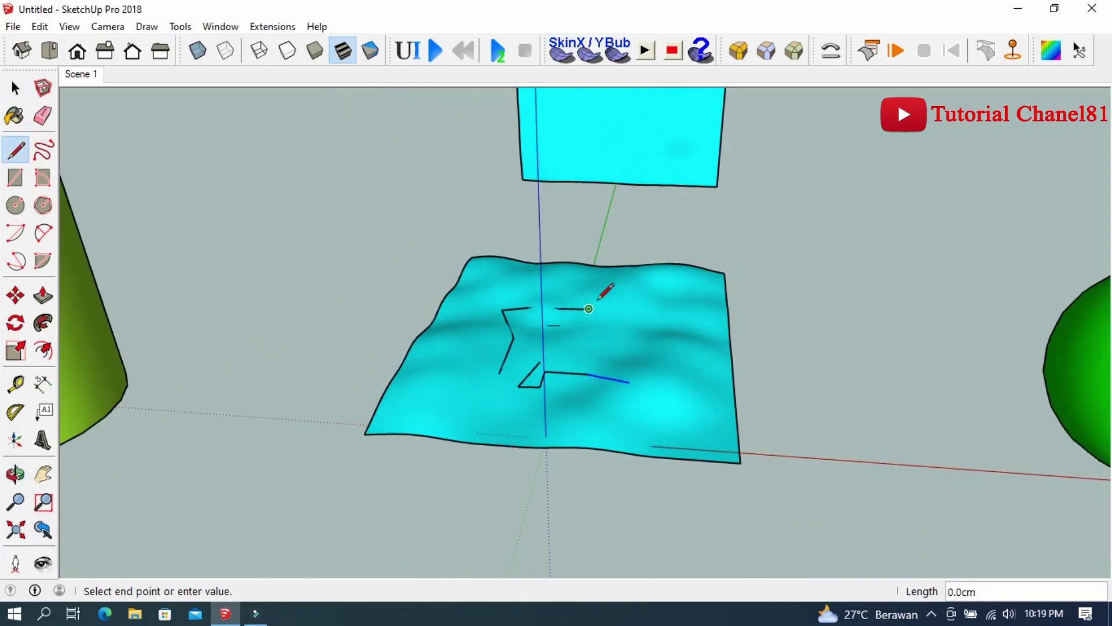
click(43, 115)
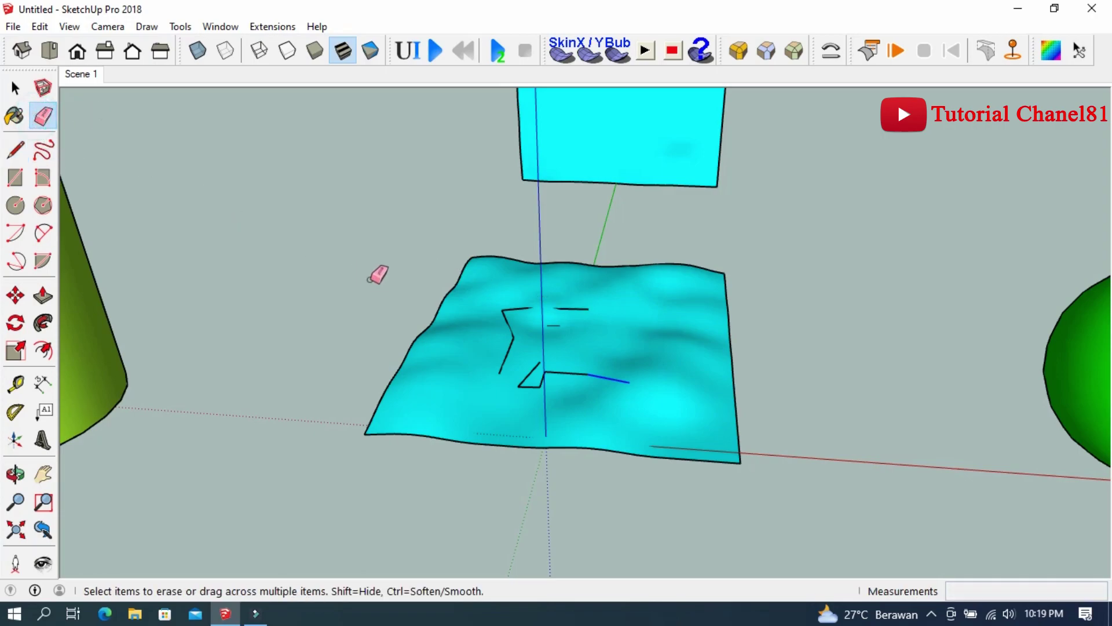
Step: Erase the zigzag lines from the wavy surface and orbit to face both cyan sheets
mouse_move(368, 279)
mouse_down()
mouse_move(503, 317)
mouse_move(576, 352)
mouse_move(537, 347)
mouse_up()
scroll(536, 347, down, 3)
scroll(527, 342, down, 2)
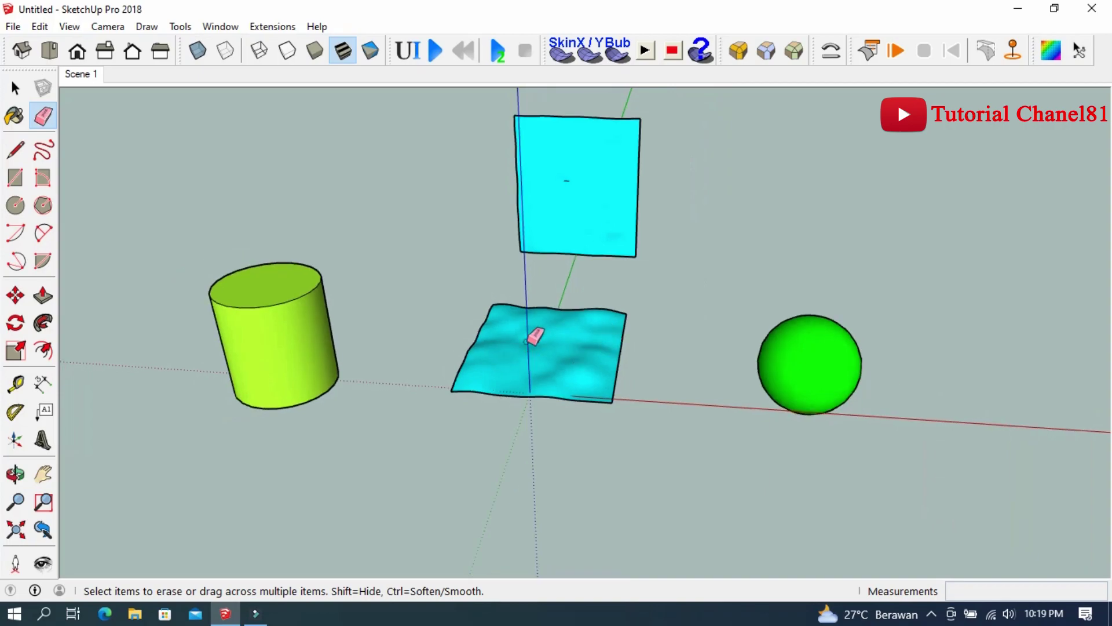
scroll(539, 484, down, 1)
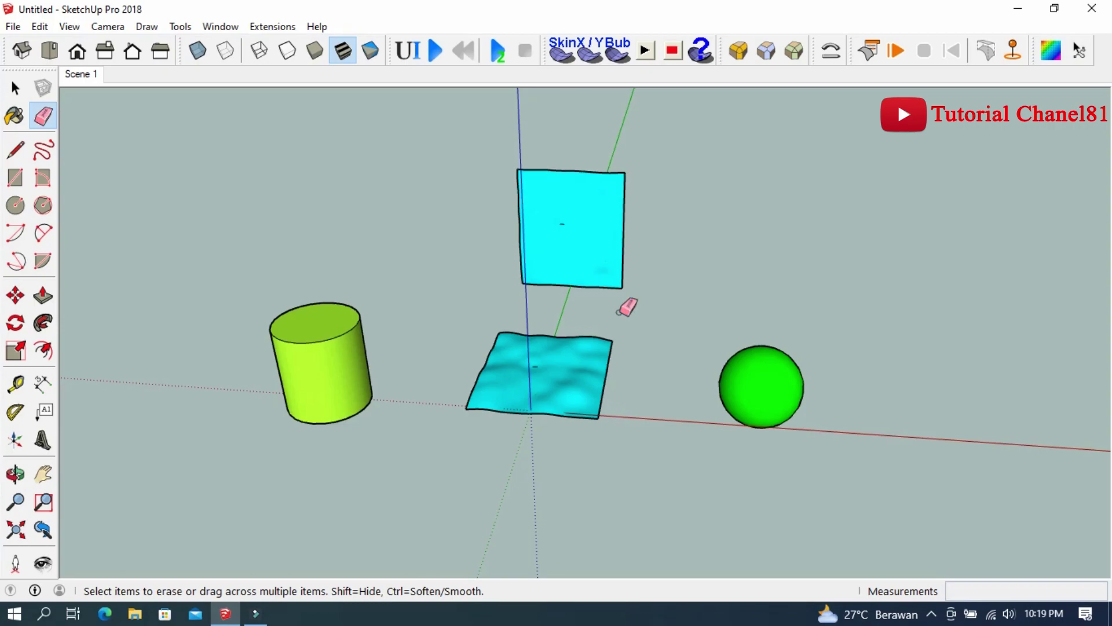
scroll(614, 356, up, 2)
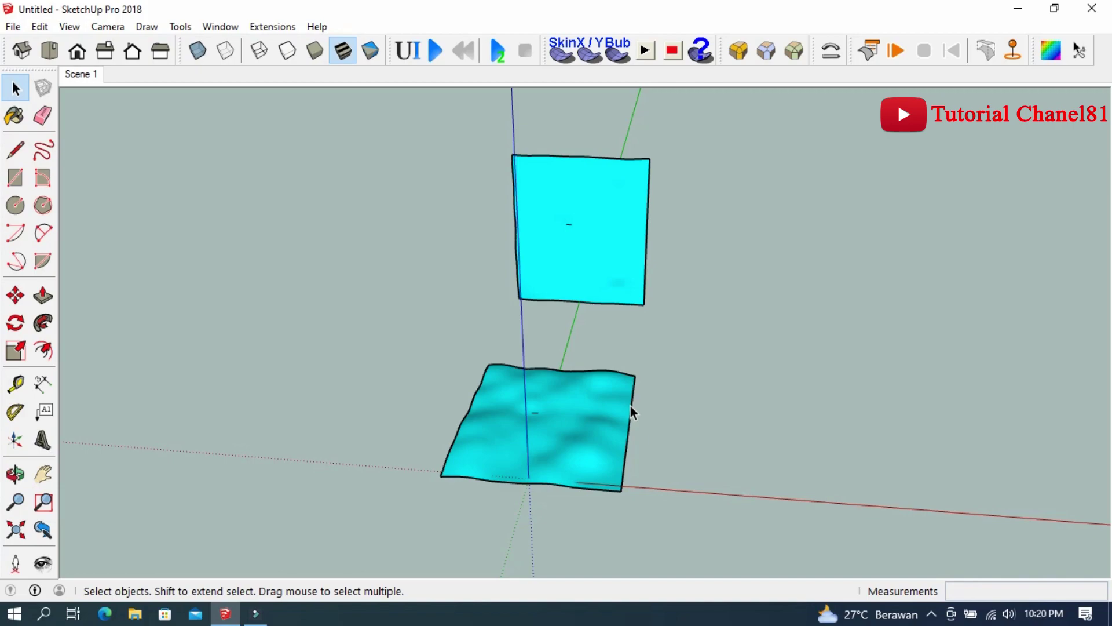
mouse_move(604, 481)
middle_down()
mouse_move(588, 495)
mouse_move(588, 467)
mouse_move(578, 464)
middle_up()
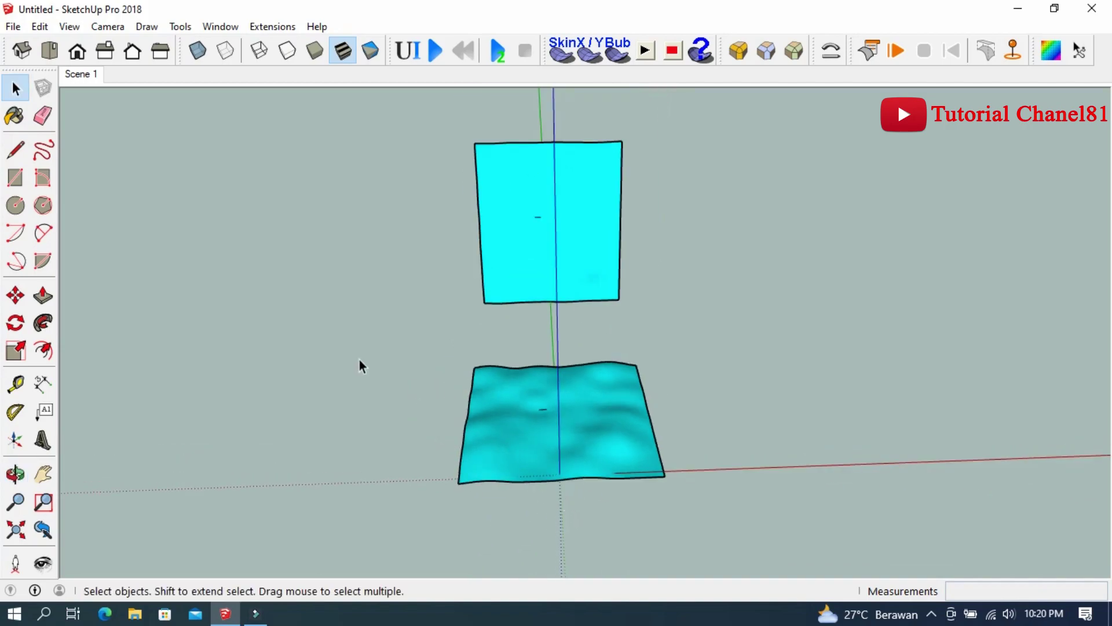
Step: Draw a grey rectangle and a triangle on its face
click(15, 178)
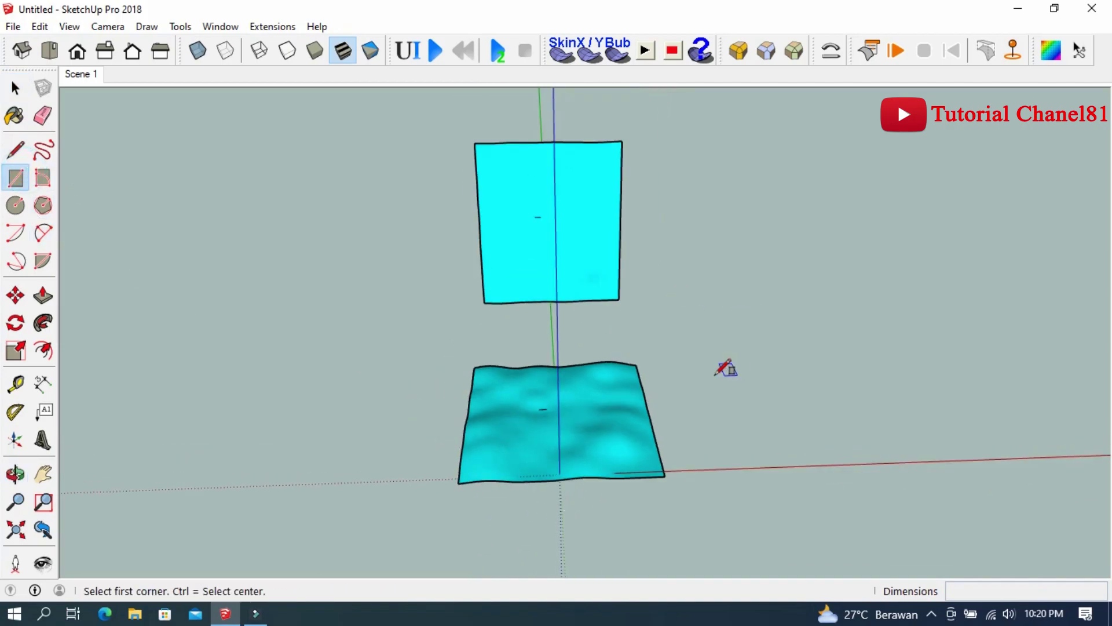
click(717, 373)
click(884, 462)
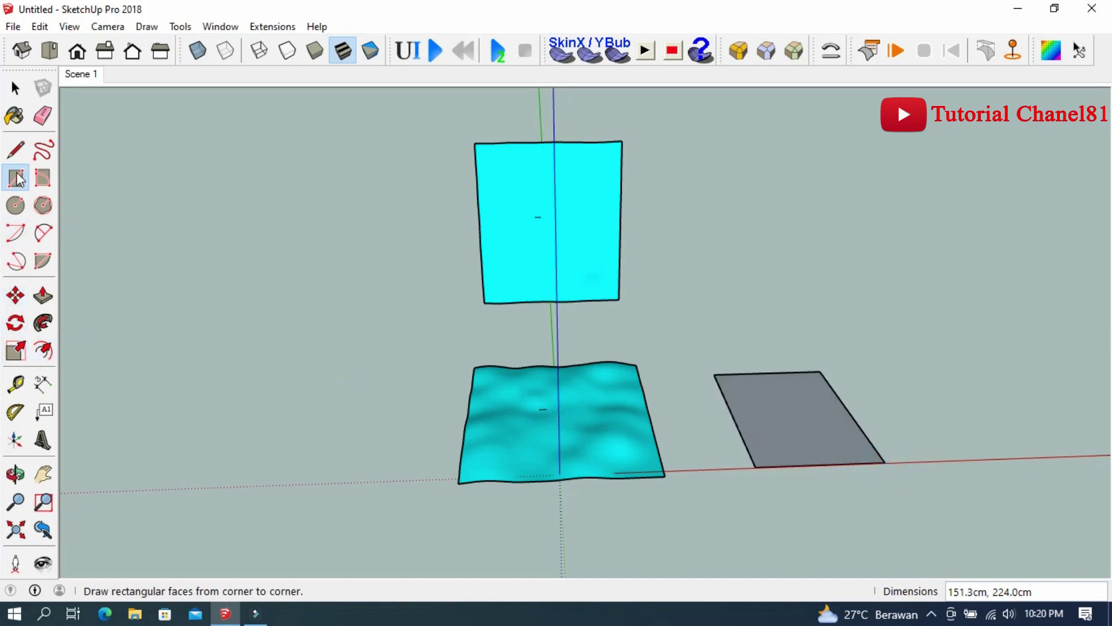
click(15, 150)
scroll(708, 381, up, 2)
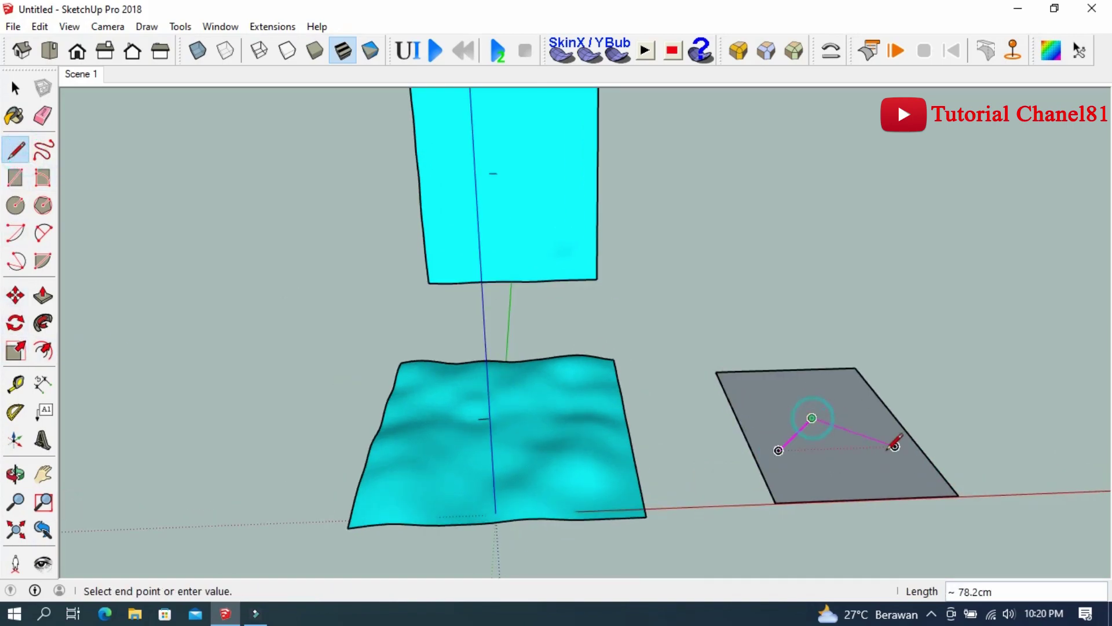
click(894, 446)
click(779, 450)
middle_drag(799, 441, 753, 435)
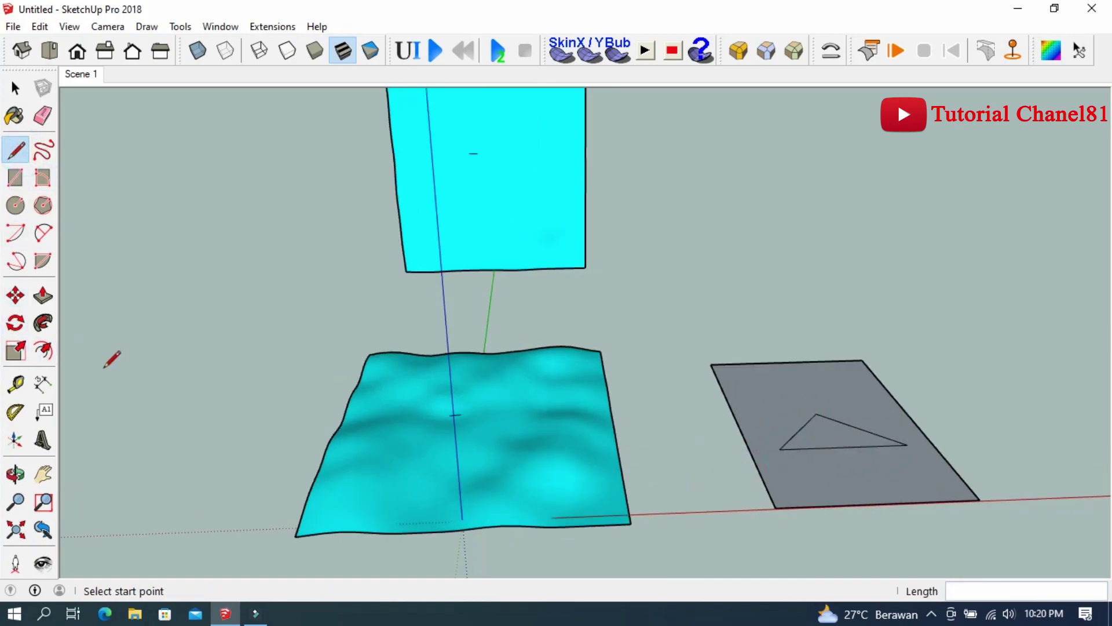
Step: Extrude the triangle up from the grey face, then undo the extrusion
click(42, 298)
click(817, 402)
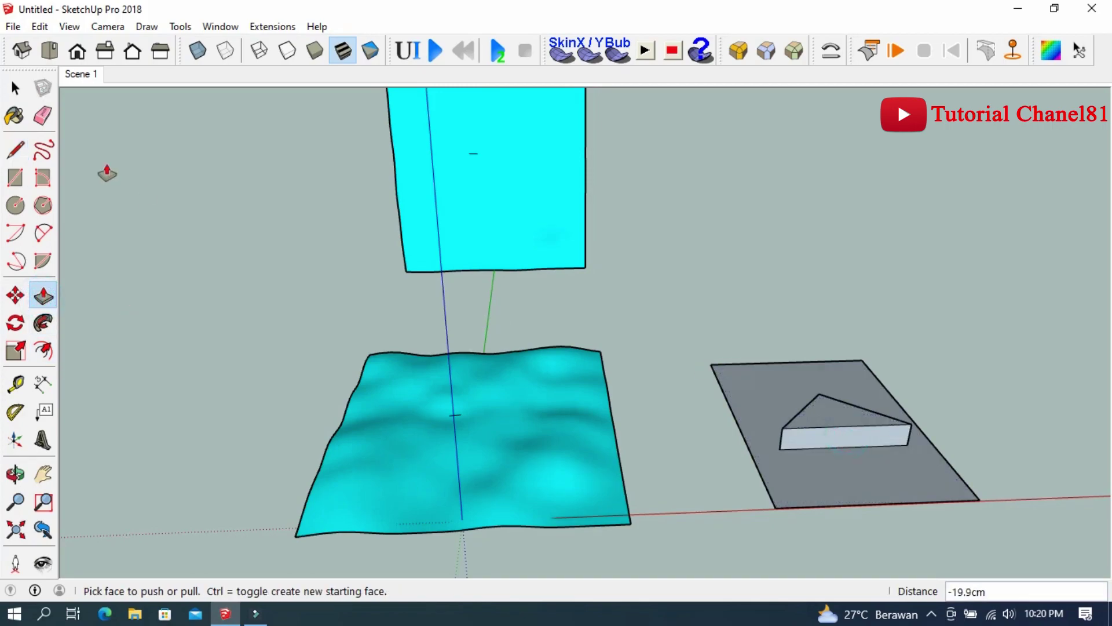
key(space)
key(ctrl+z)
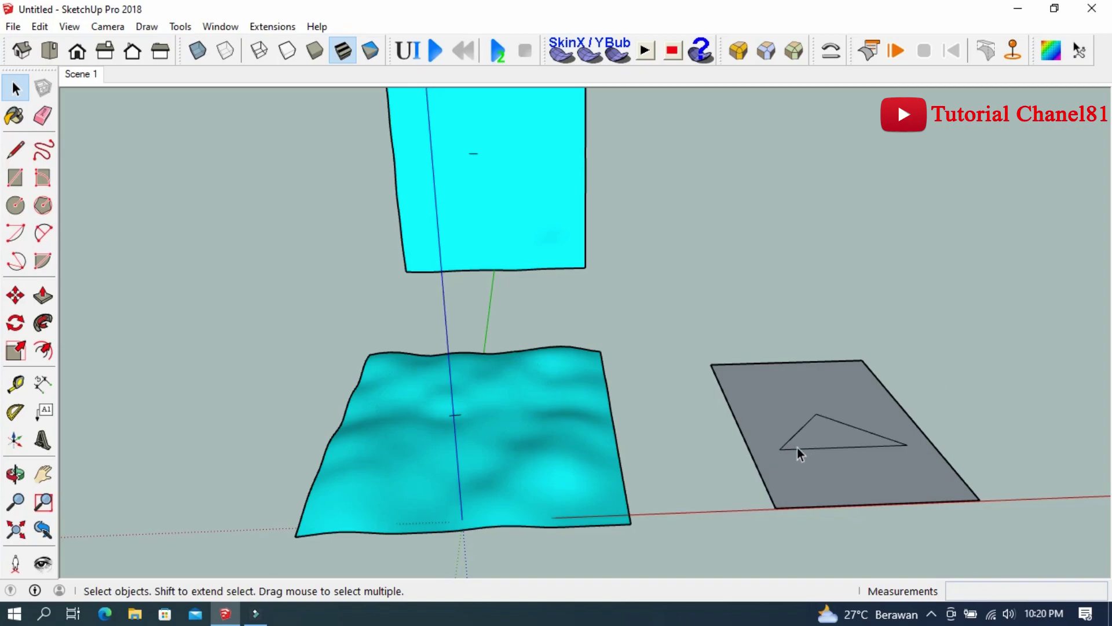
Step: Box-select the grey square and delete it
middle_drag(488, 534, 521, 466)
scroll(515, 469, up, 4)
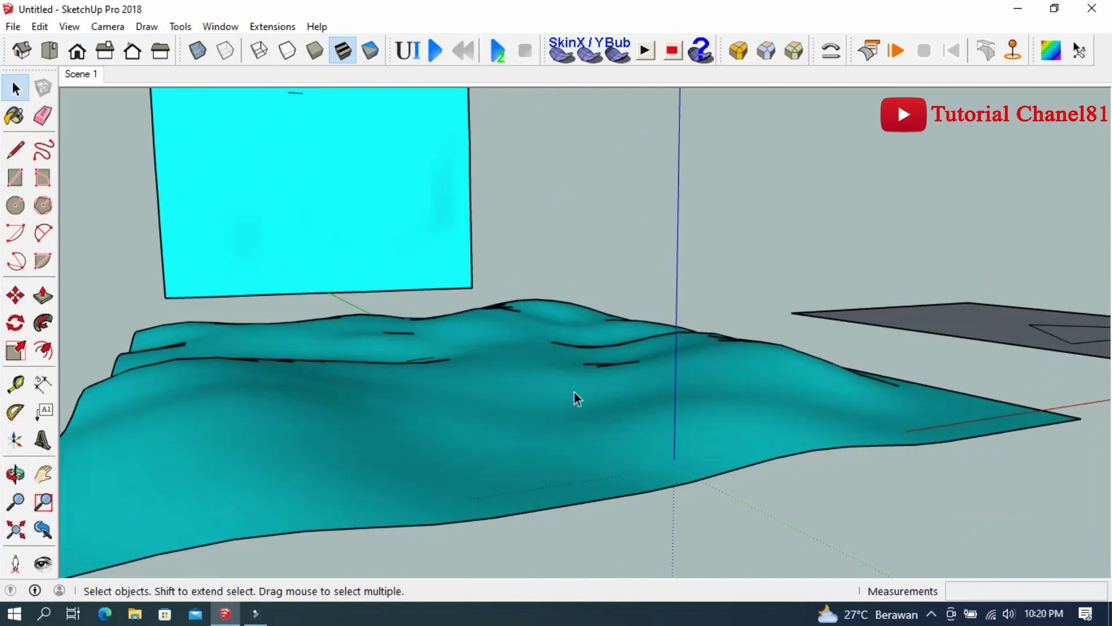
middle_drag(704, 365, 545, 370)
scroll(488, 359, down, 3)
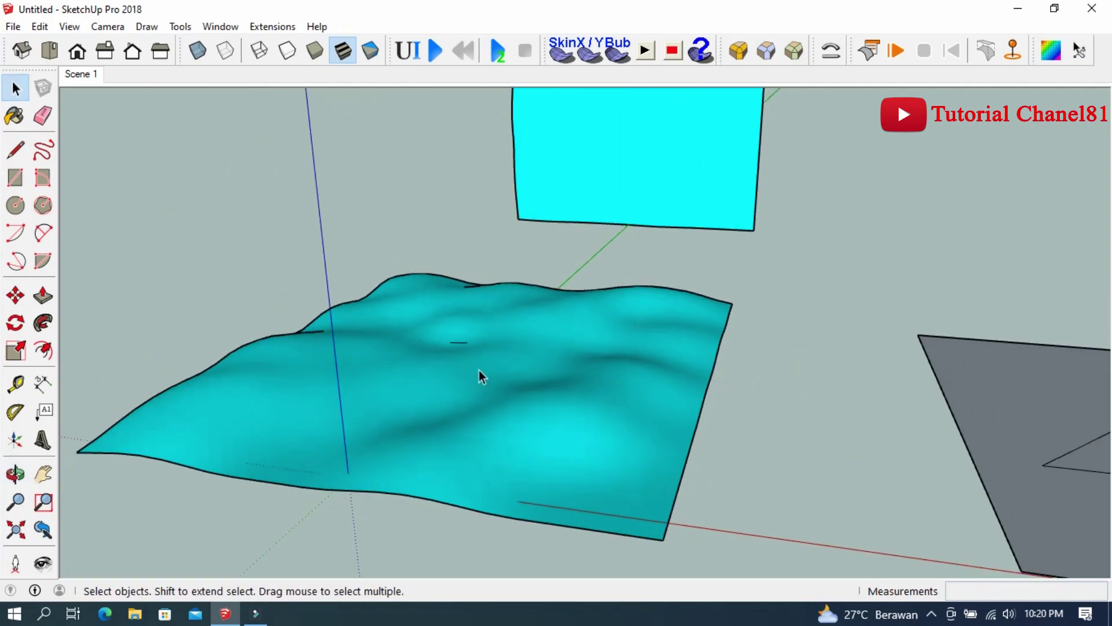
scroll(478, 370, down, 3)
scroll(453, 374, down, 2)
scroll(730, 417, down, 1)
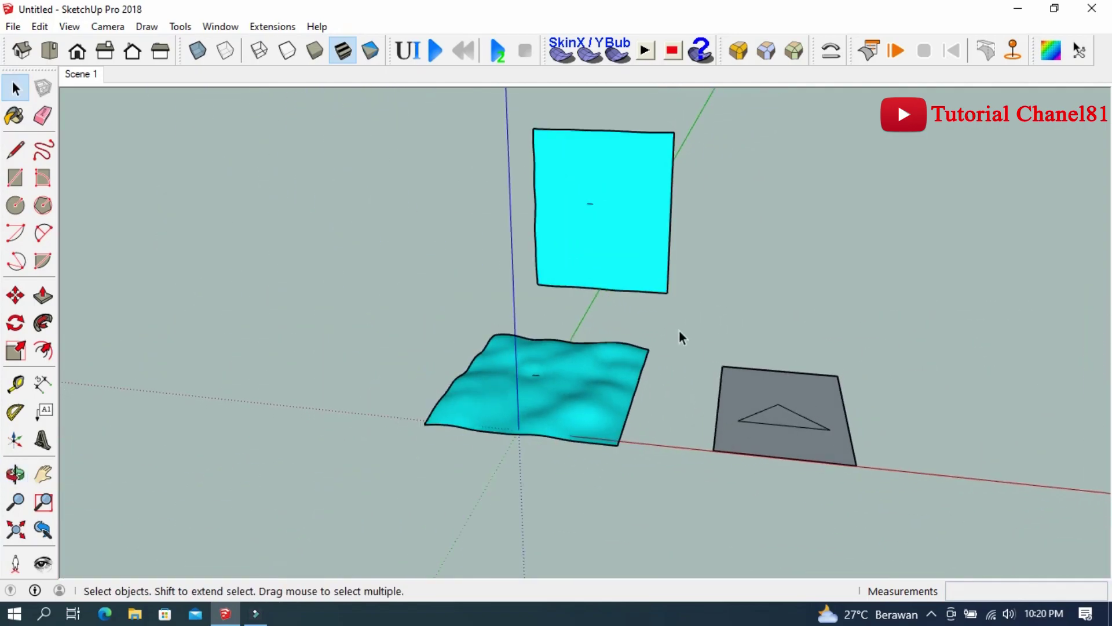
drag(672, 327, 978, 488)
key(Delete)
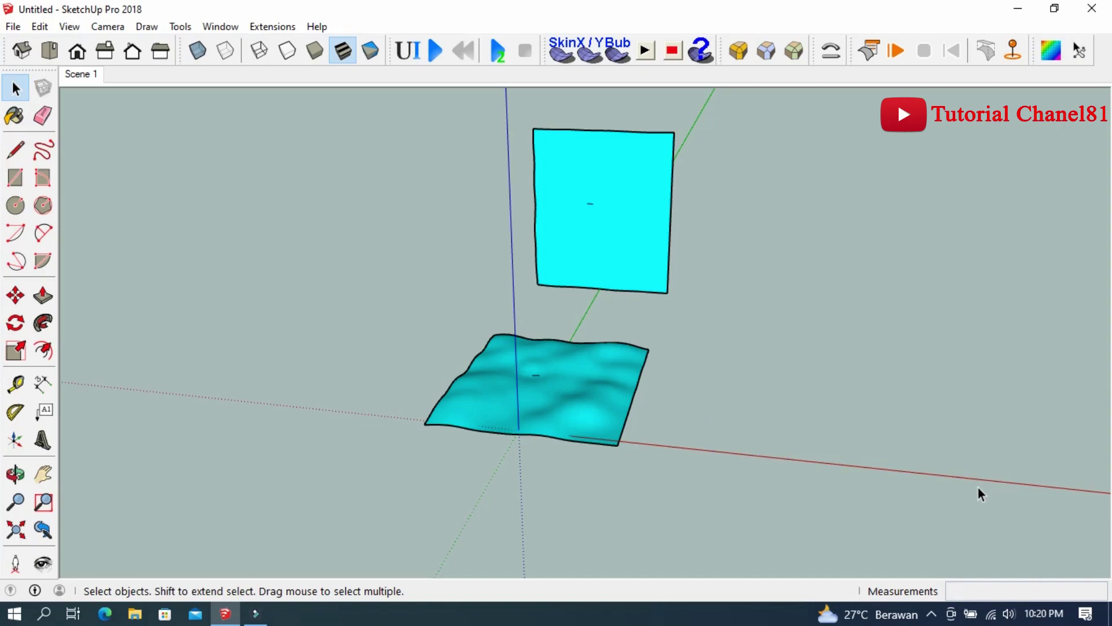
Step: Orbit and zoom to frame the upright panel and the wavy cloth
scroll(609, 399, down, 1)
scroll(644, 259, up, 1)
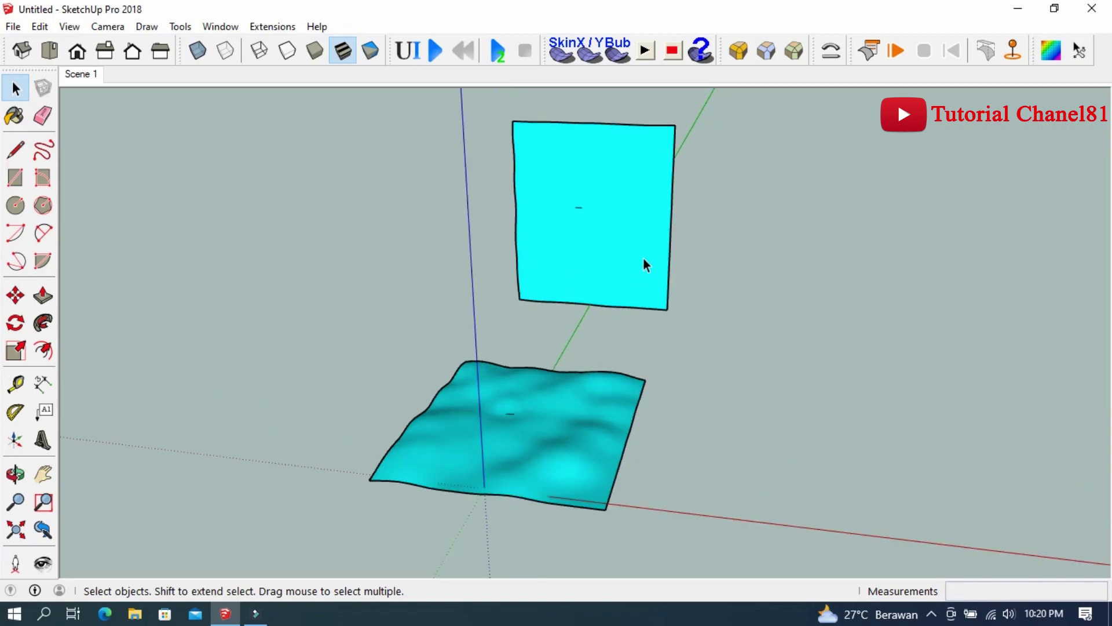
mouse_move(644, 258)
middle_down()
mouse_move(594, 363)
mouse_move(606, 360)
middle_up()
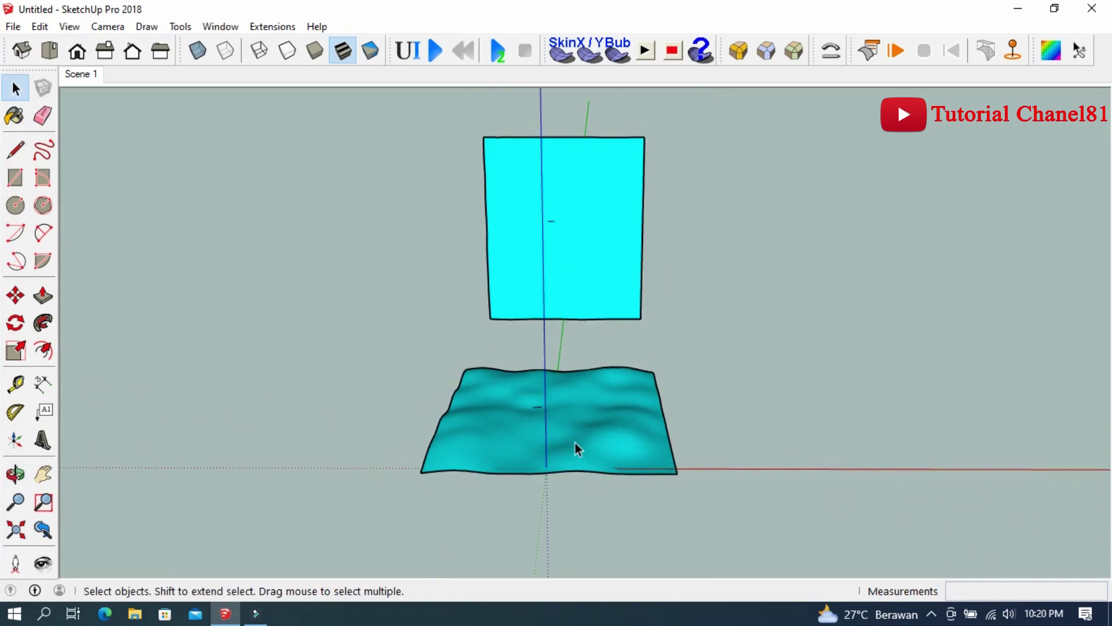
scroll(554, 471, up, 1)
scroll(554, 471, up, 1)
mouse_move(554, 471)
middle_down()
mouse_move(628, 486)
mouse_move(561, 509)
middle_up()
scroll(556, 509, down, 2)
scroll(556, 509, down, 1)
mouse_move(579, 455)
middle_down()
mouse_move(565, 453)
mouse_move(617, 471)
mouse_move(602, 464)
middle_up()
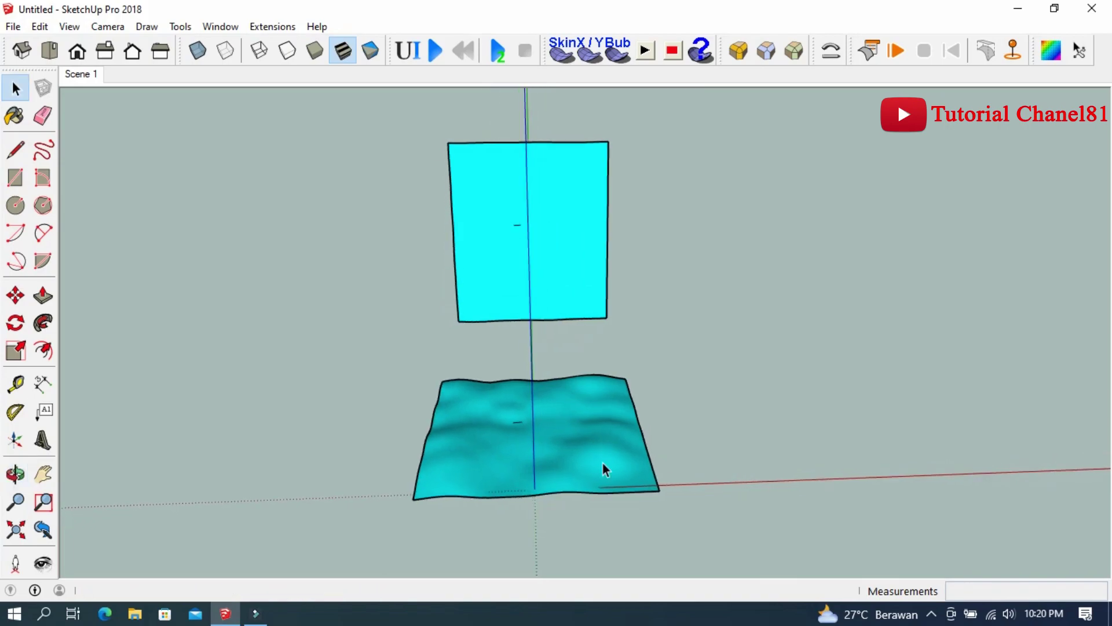
Step: Turn on View > Hidden Geometry to show the mesh edges on both surfaces
click(69, 27)
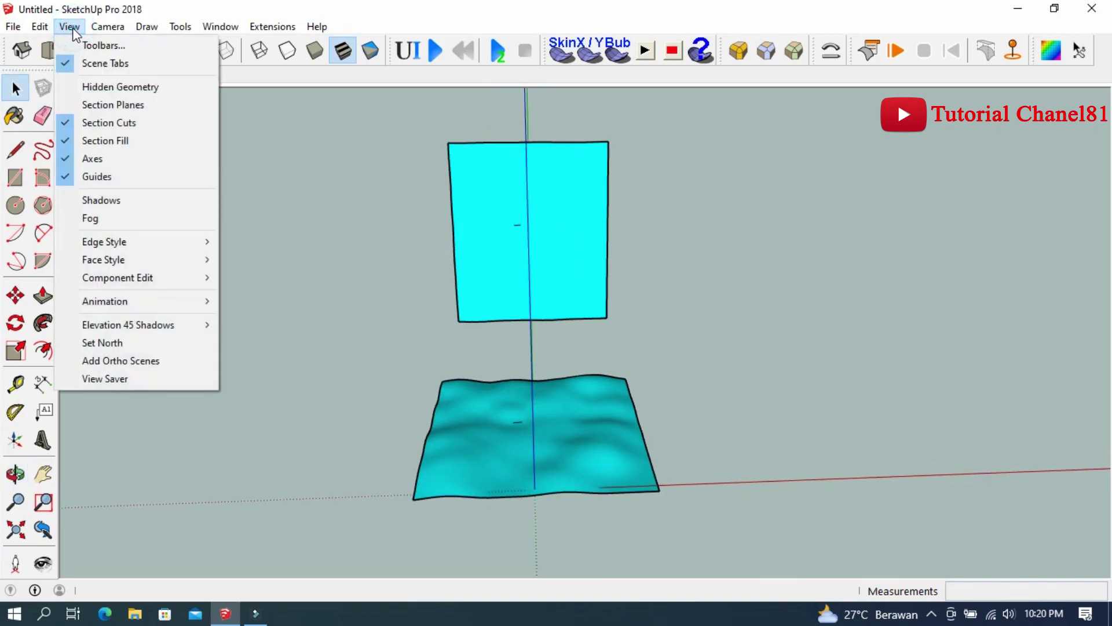
click(120, 88)
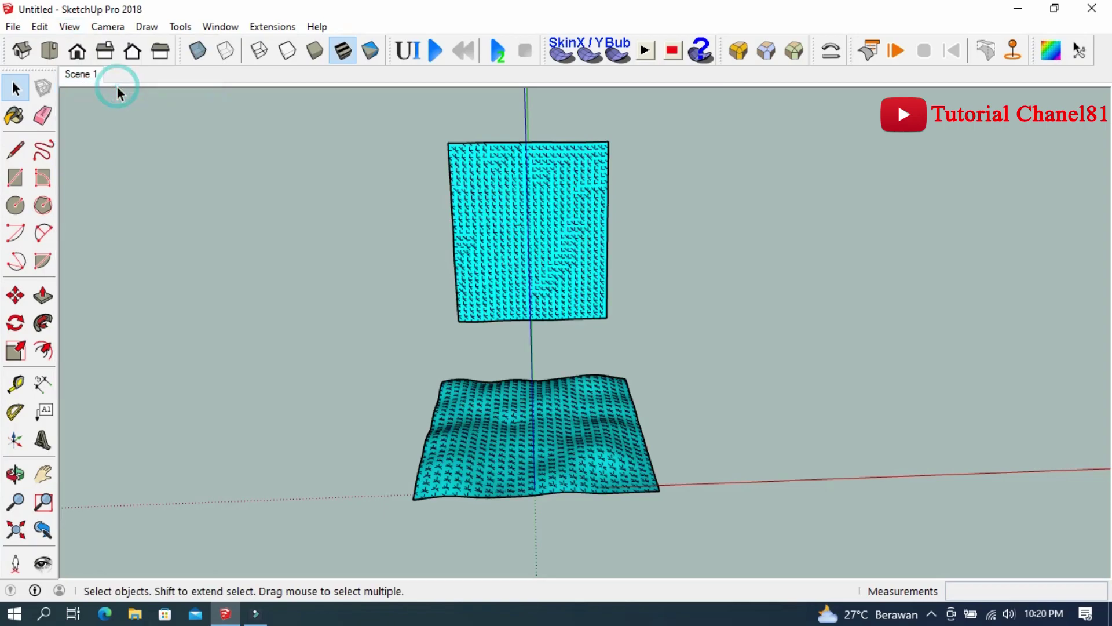
middle_drag(447, 382, 529, 484)
scroll(535, 516, up, 2)
scroll(536, 516, up, 2)
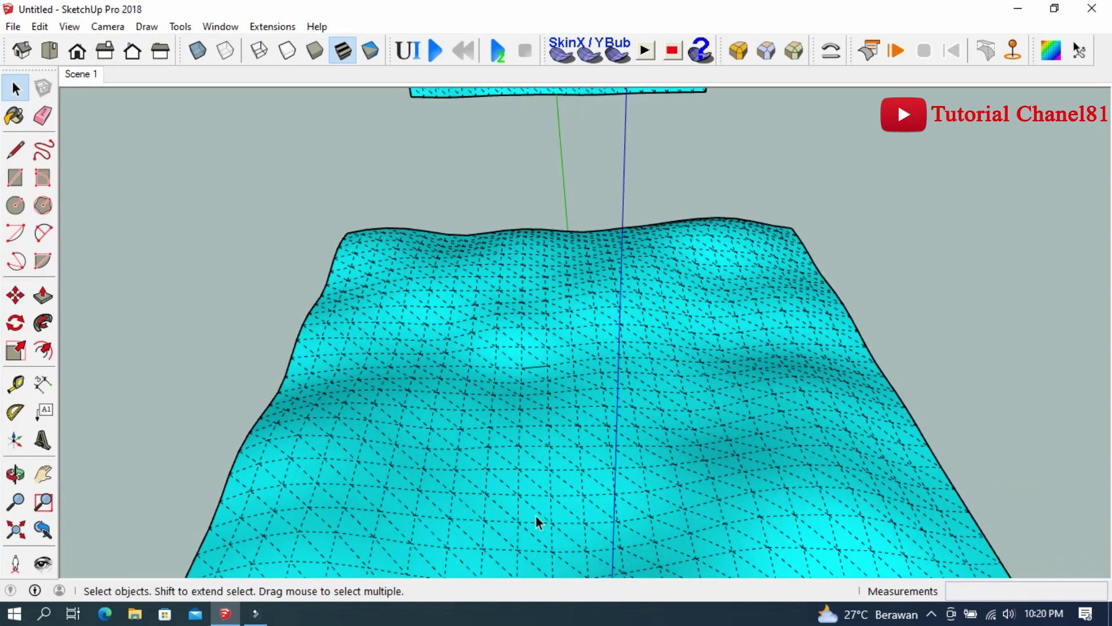
scroll(536, 515, up, 2)
scroll(486, 362, down, 3)
middle_drag(507, 312, 525, 398)
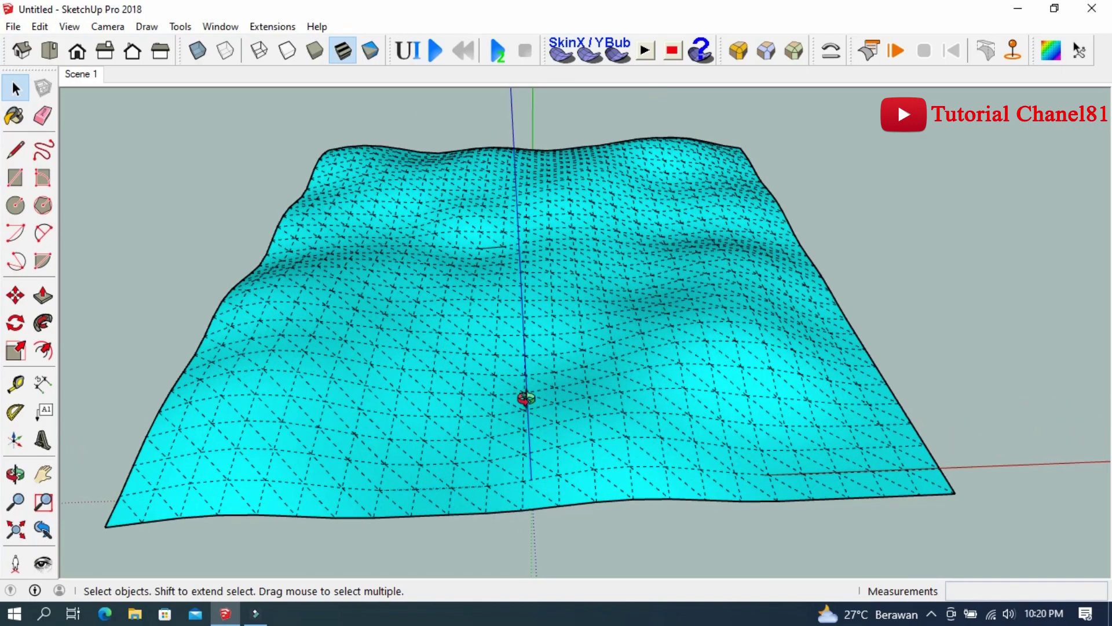
scroll(524, 460, up, 3)
scroll(516, 456, up, 3)
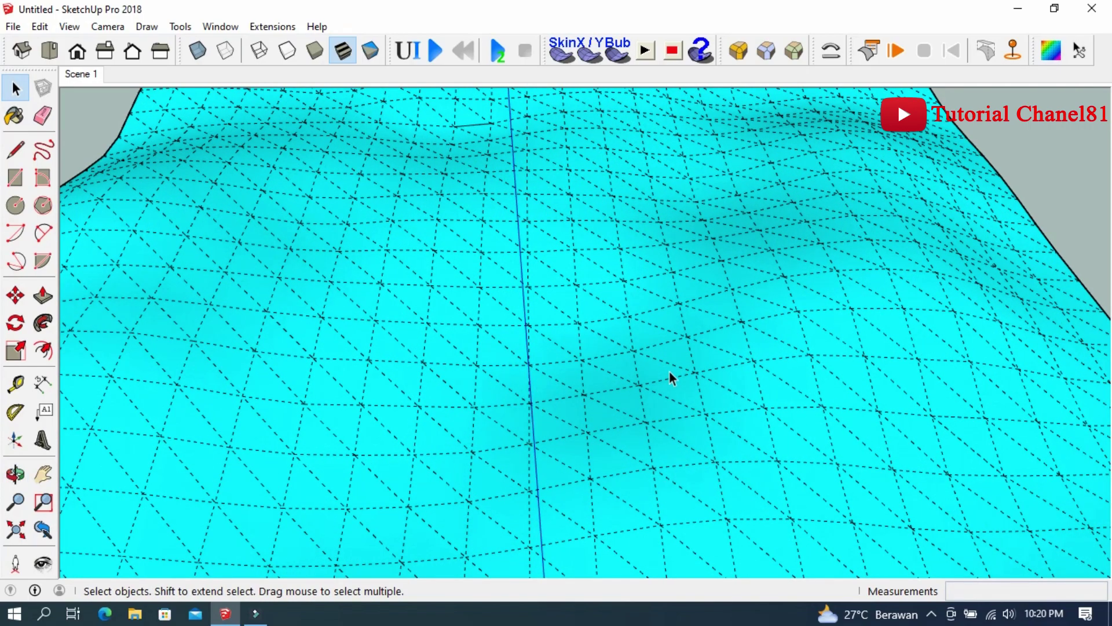
Step: Select the wavy cloth group and double-click to edit it
click(615, 369)
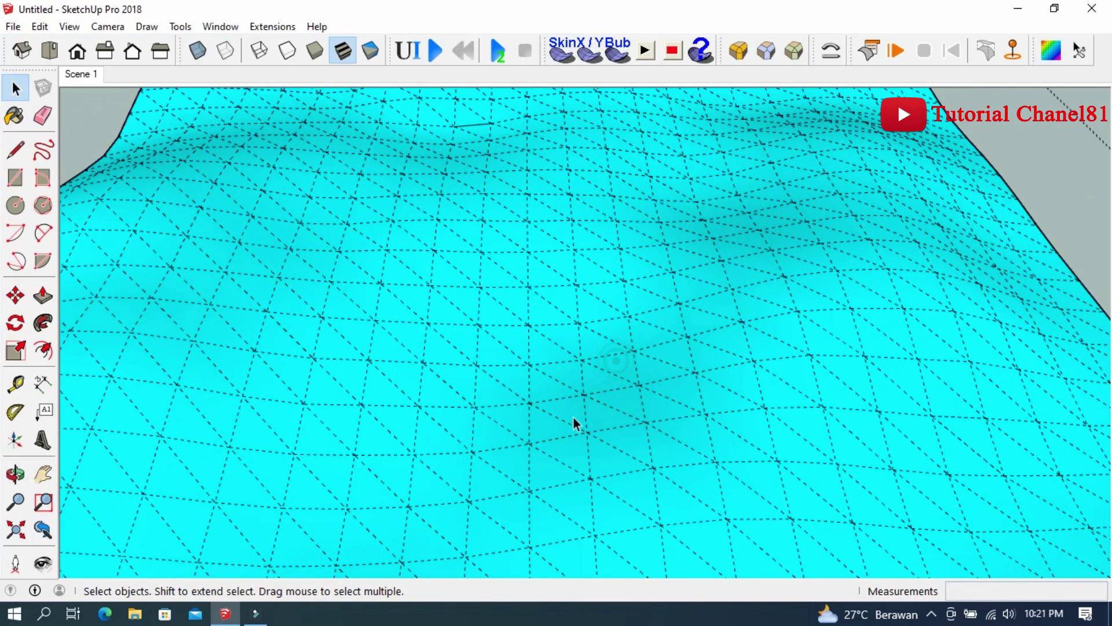
scroll(573, 417, down, 5)
scroll(585, 412, down, 3)
click(200, 224)
click(526, 308)
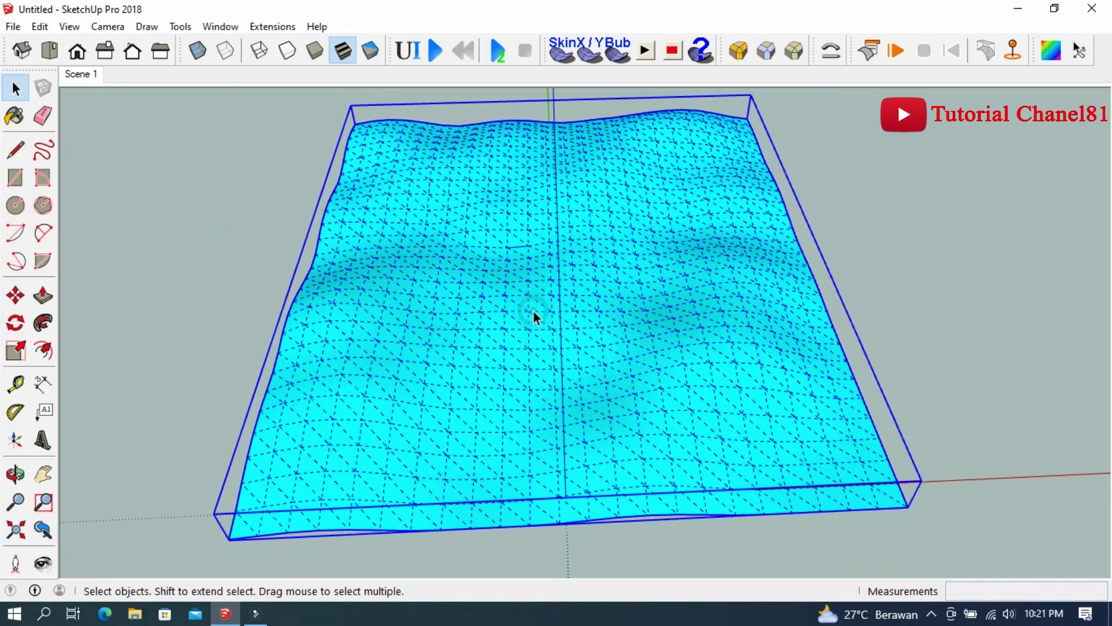
scroll(533, 311, down, 2)
double_click(498, 377)
Step: Select three adjacent triangle faces of the cloth mesh
scroll(498, 377, up, 2)
scroll(502, 411, up, 3)
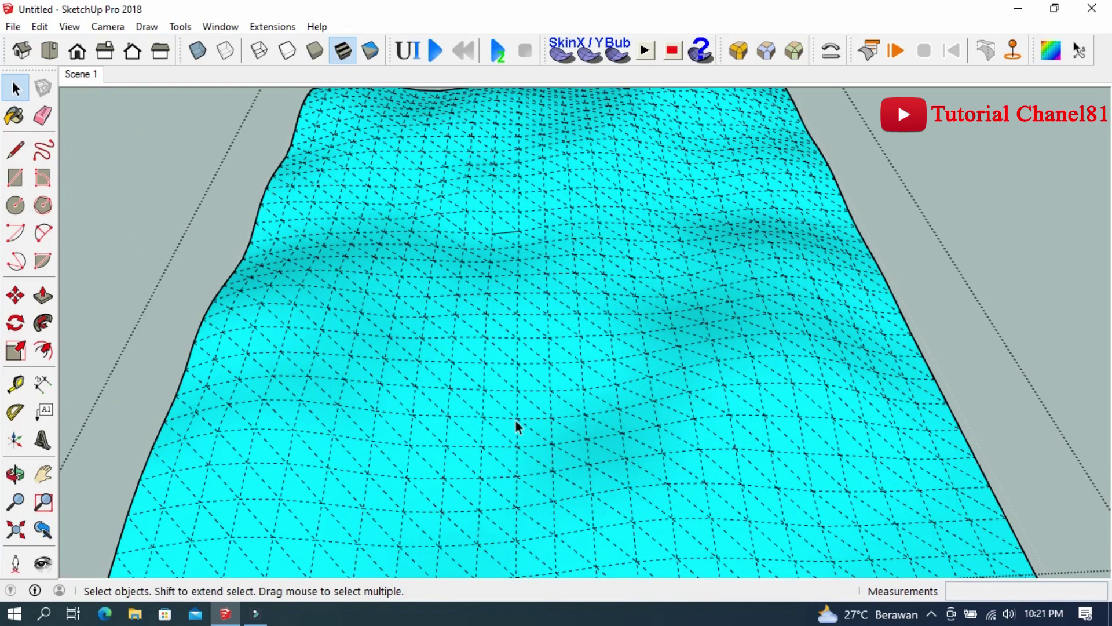
scroll(517, 427, up, 2)
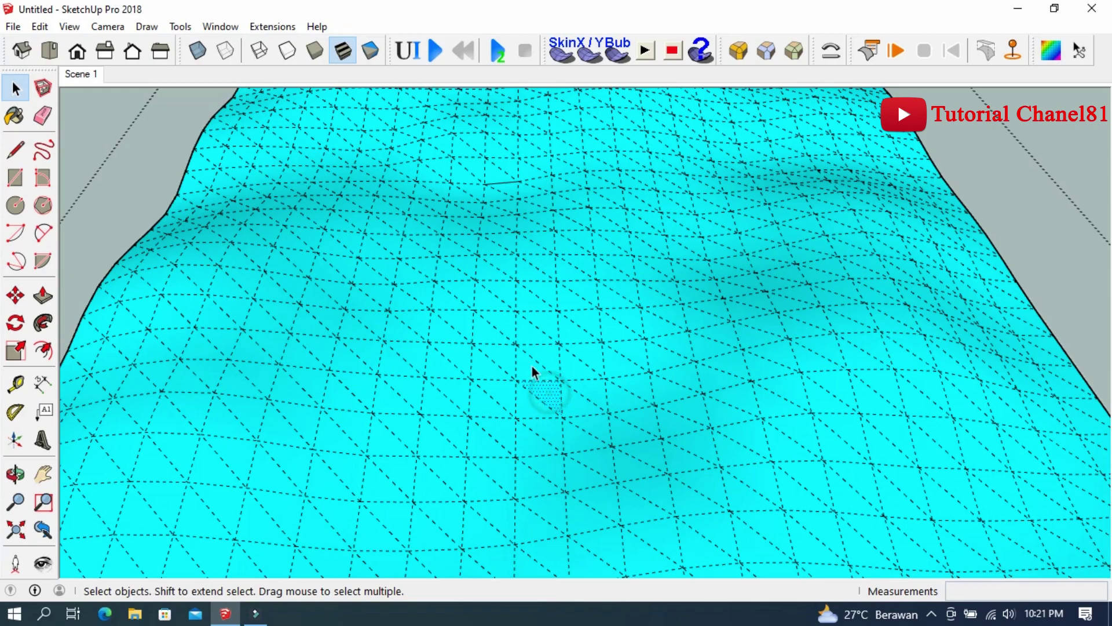
click(290, 392)
click(285, 429)
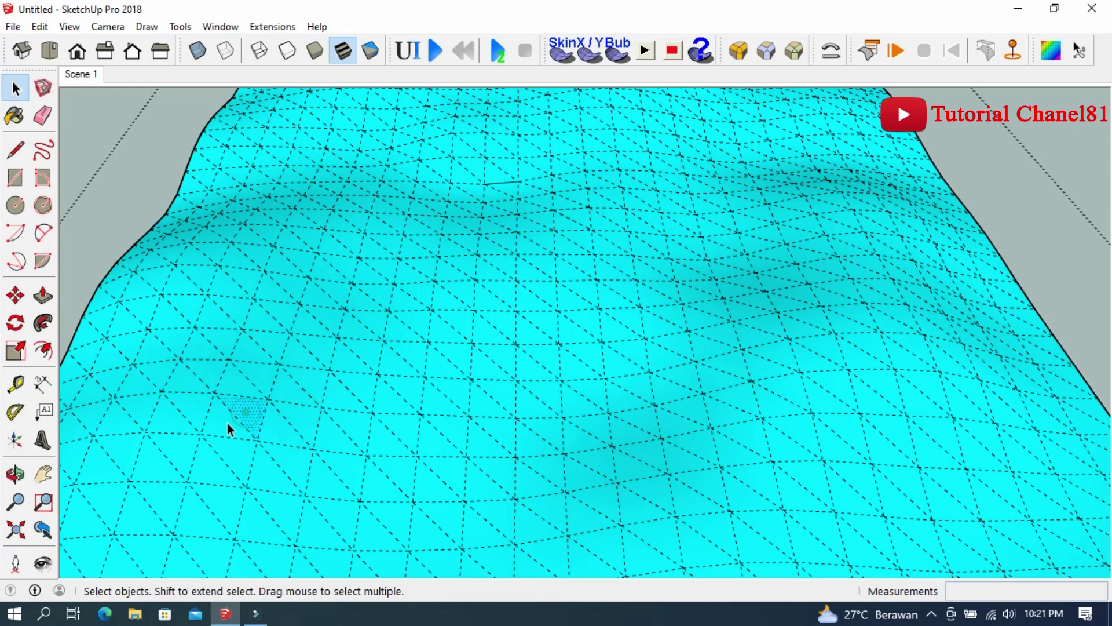
click(227, 426)
scroll(410, 388, down, 3)
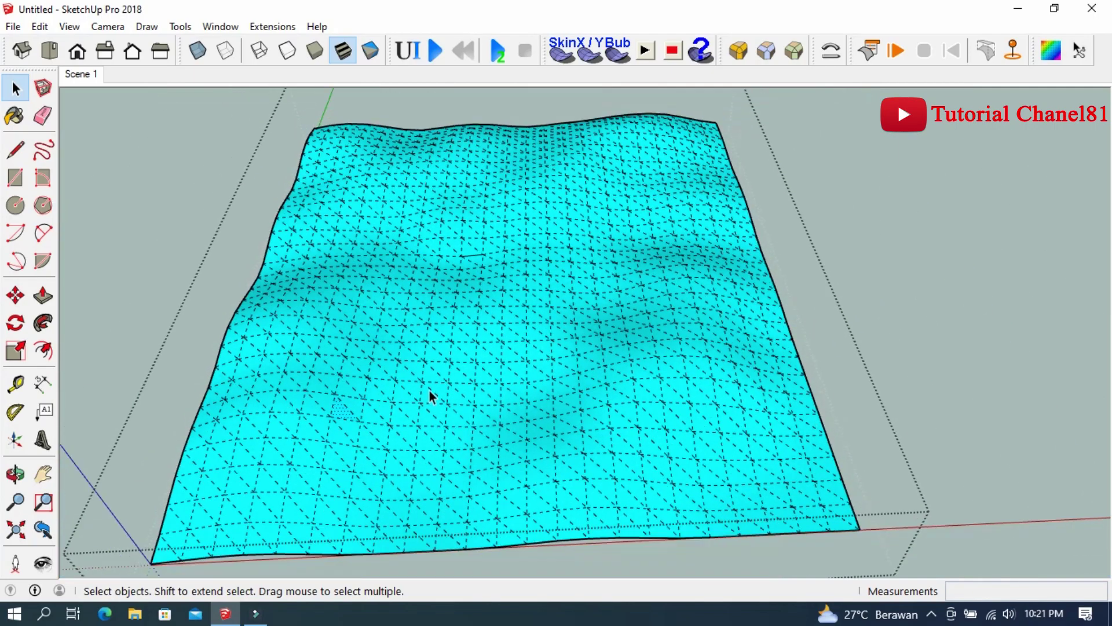
scroll(430, 398, down, 1)
Step: Draw the first zigzag lines across the cloth, starting with a 7.2cm edge and climbing upward
click(16, 150)
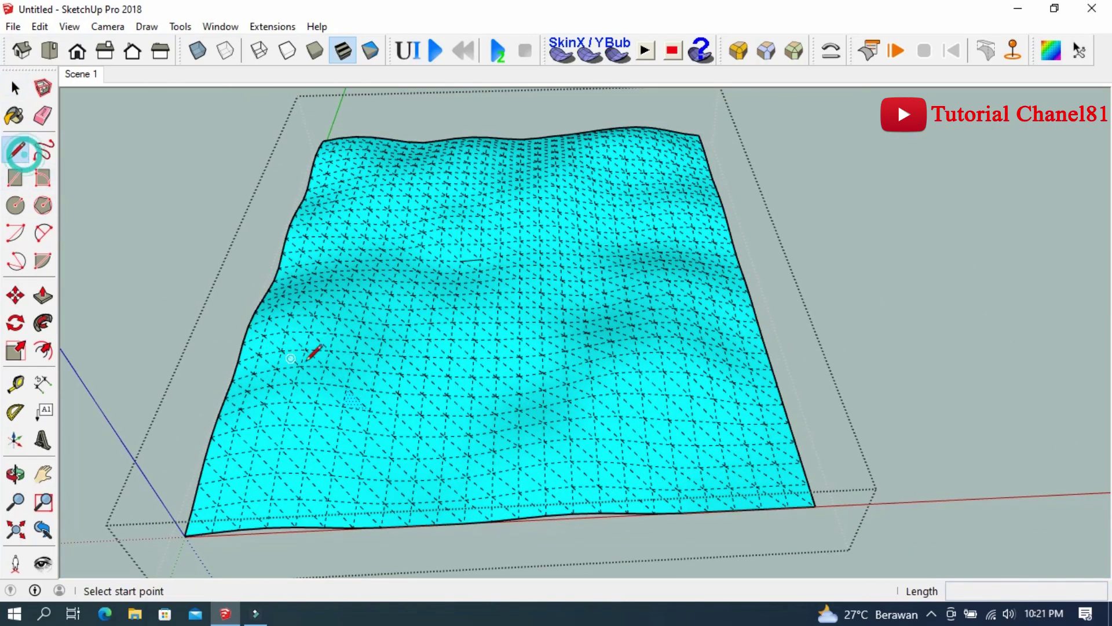
scroll(341, 376, up, 3)
scroll(371, 431, up, 2)
click(367, 434)
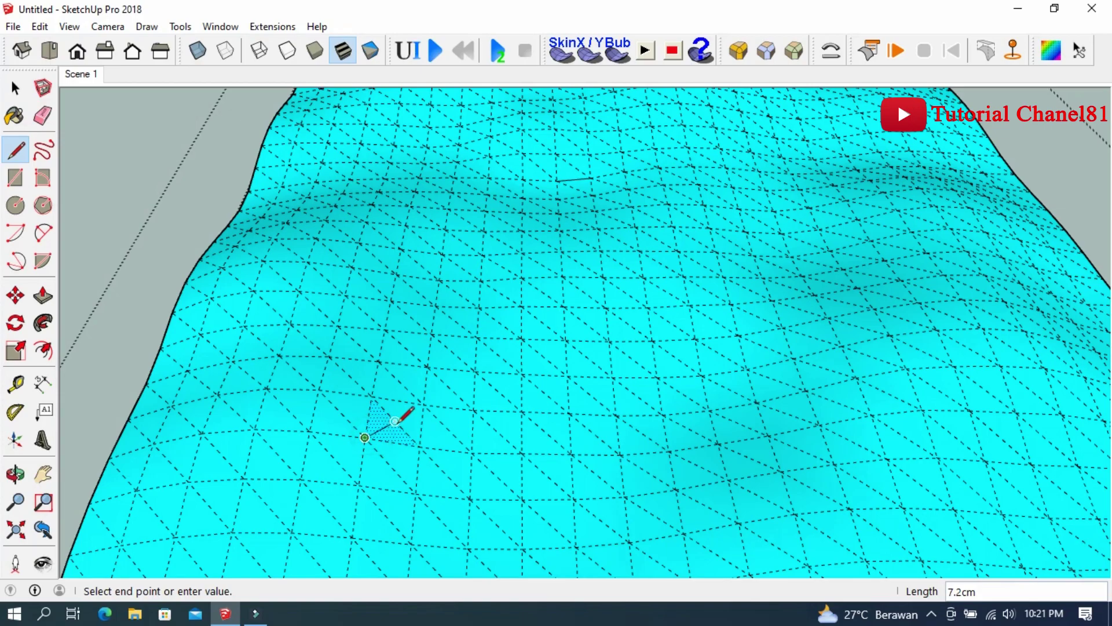
click(399, 422)
click(396, 421)
scroll(411, 417, up, 2)
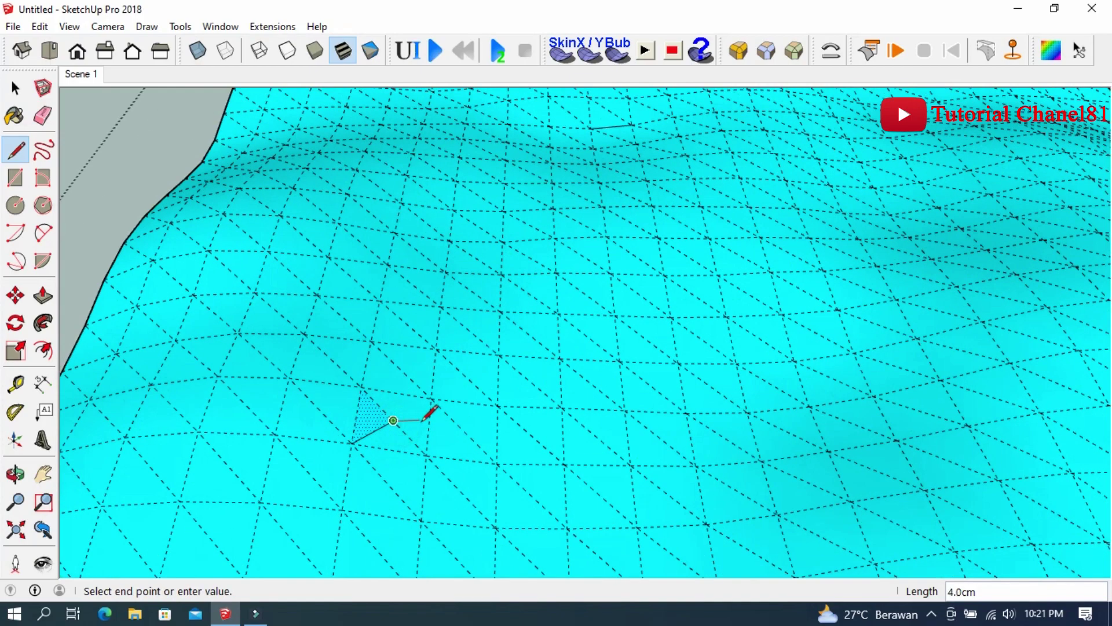
click(428, 427)
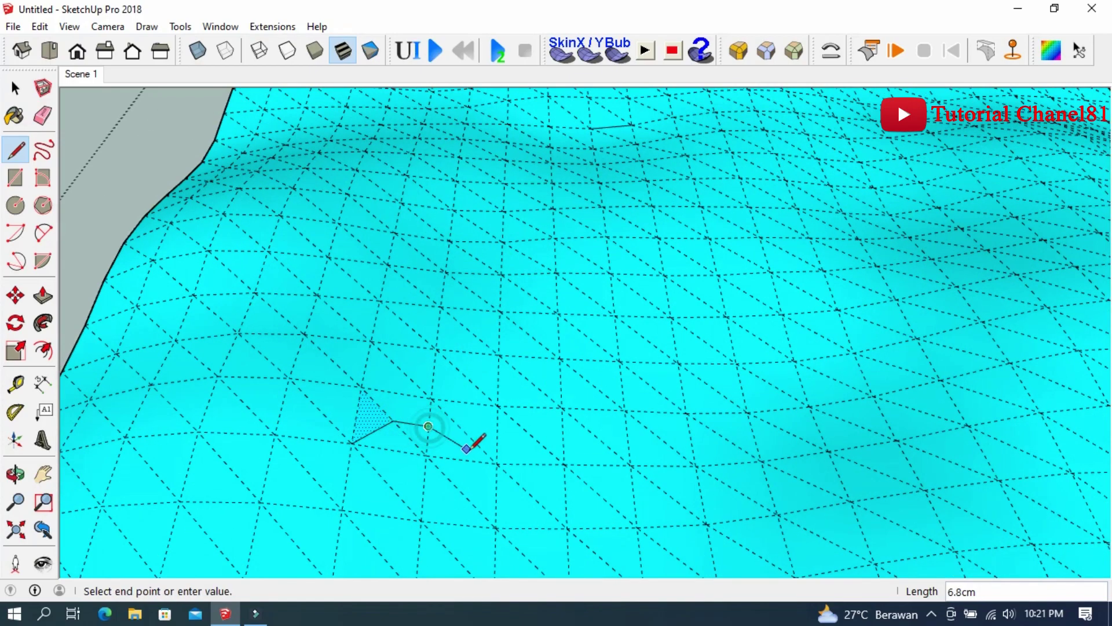
click(462, 459)
click(478, 445)
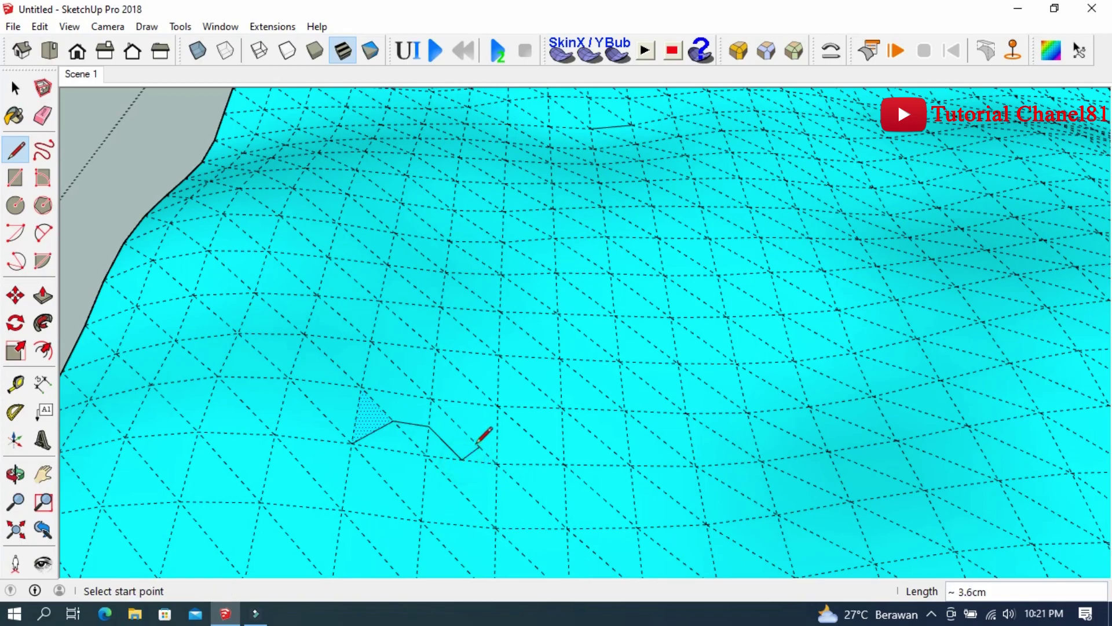
click(479, 446)
double_click(497, 405)
Step: Continue the path with a horizontal segment and a 10cm straight segment
click(497, 405)
text(10)
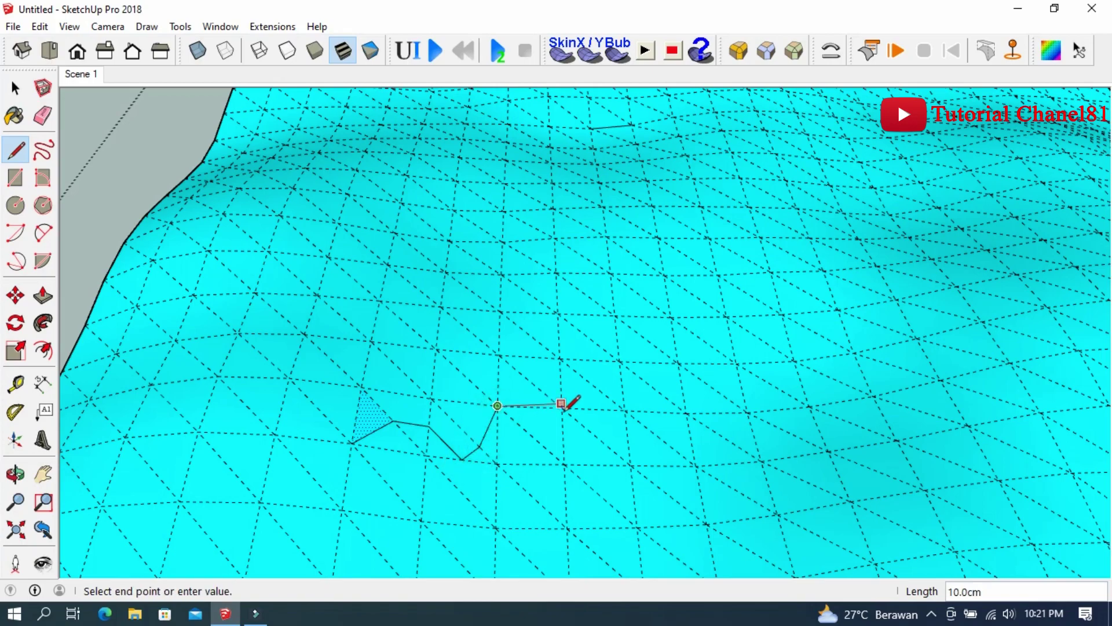
scroll(560, 403, up, 3)
click(568, 400)
scroll(551, 427, down, 4)
scroll(547, 415, down, 1)
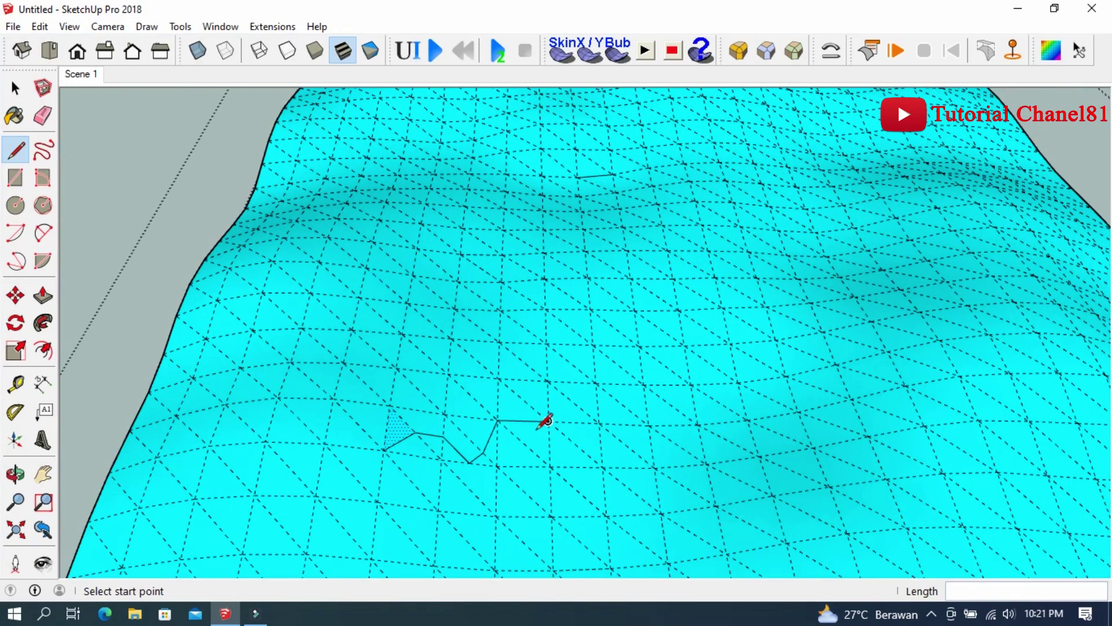
scroll(547, 422, up, 3)
scroll(553, 414, up, 2)
click(552, 416)
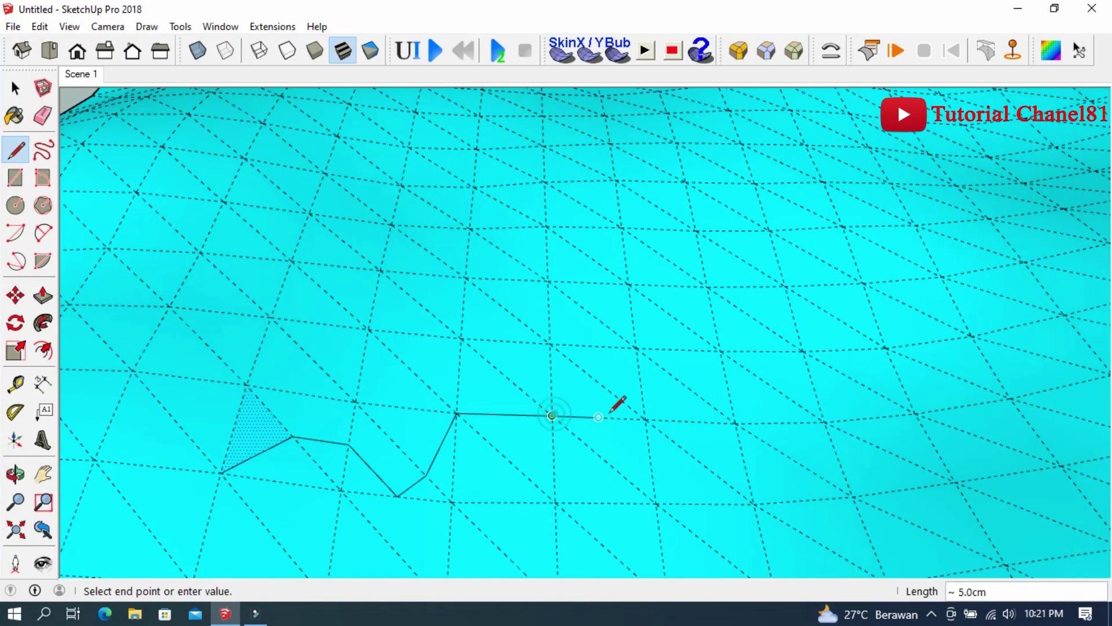
click(645, 418)
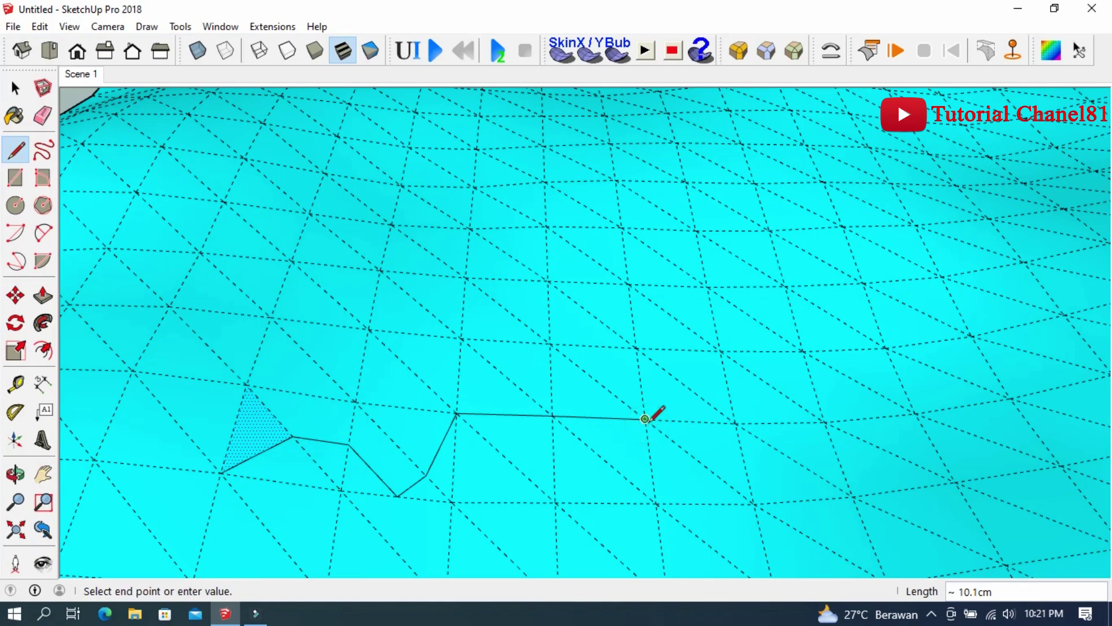
click(694, 389)
scroll(525, 521, down, 2)
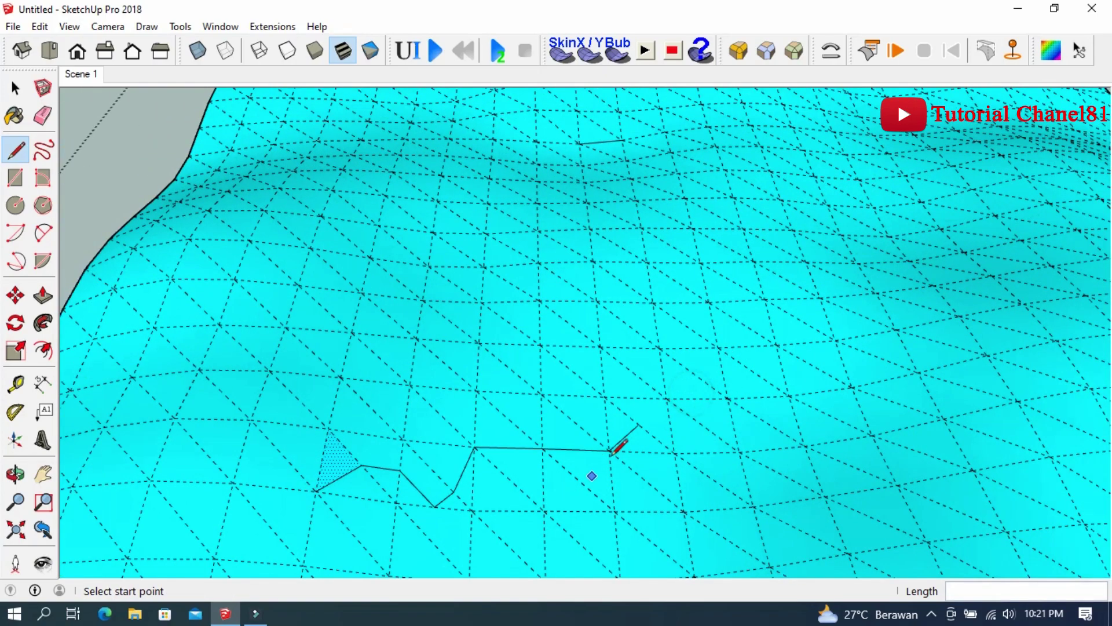
Step: Add a segment running up the cloth from the path's end and end the chain
click(639, 424)
key(Escape)
scroll(338, 474, down, 2)
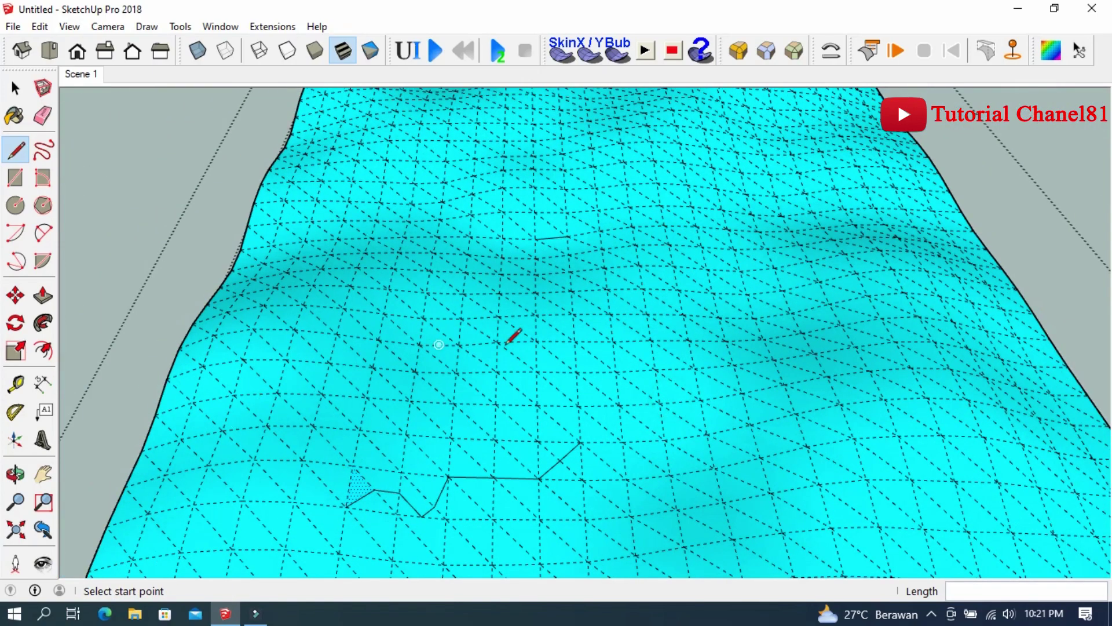
scroll(575, 429, up, 2)
click(555, 448)
click(553, 394)
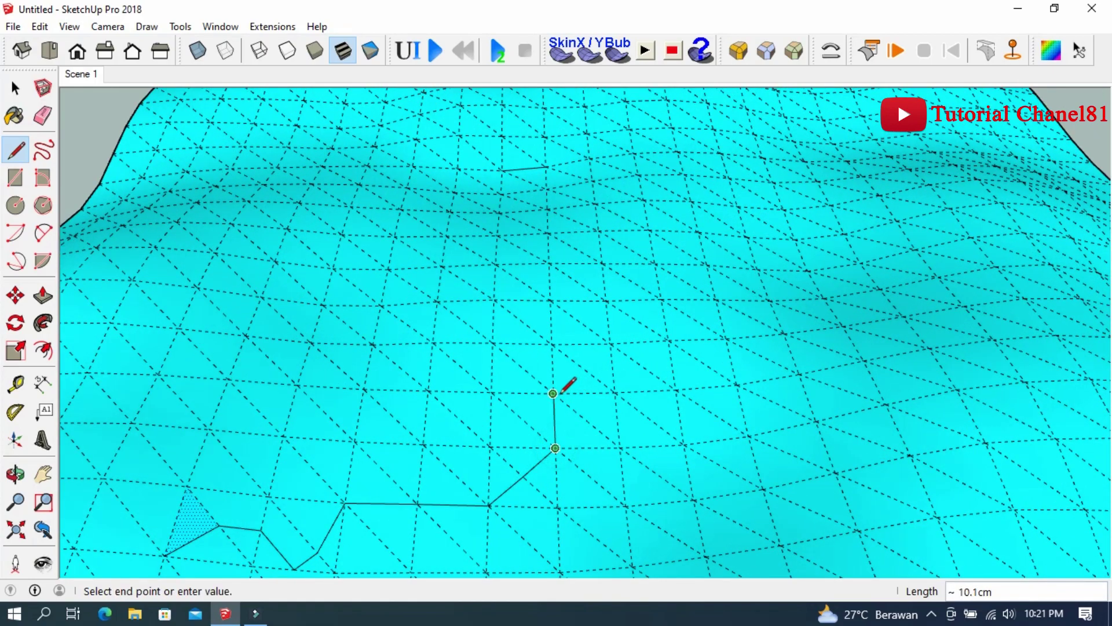
key(Escape)
click(553, 394)
click(584, 367)
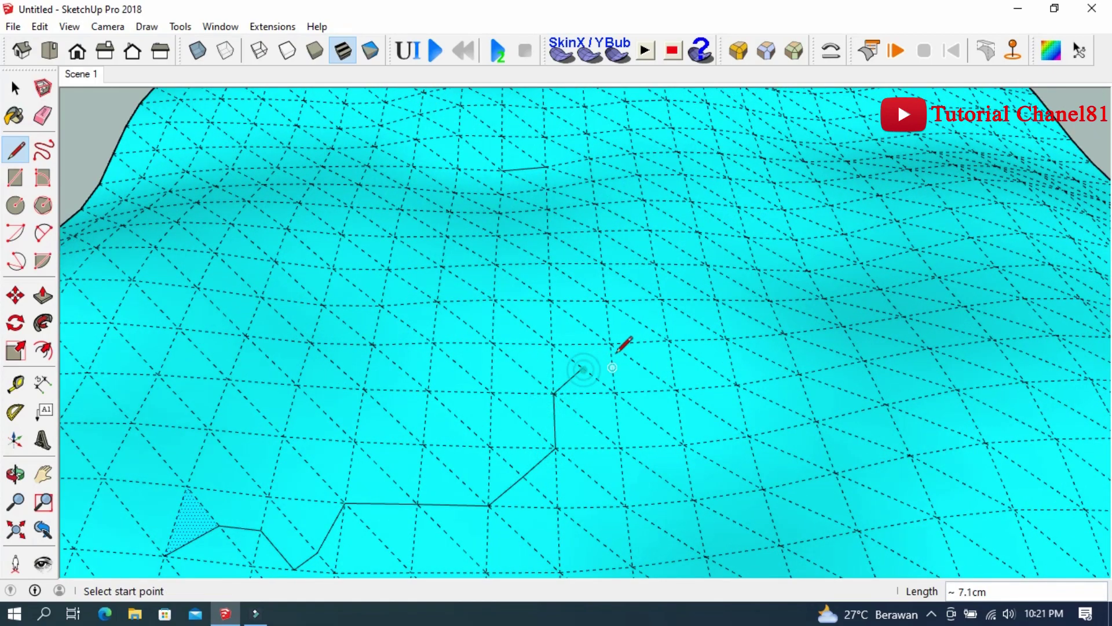
scroll(613, 359, up, 3)
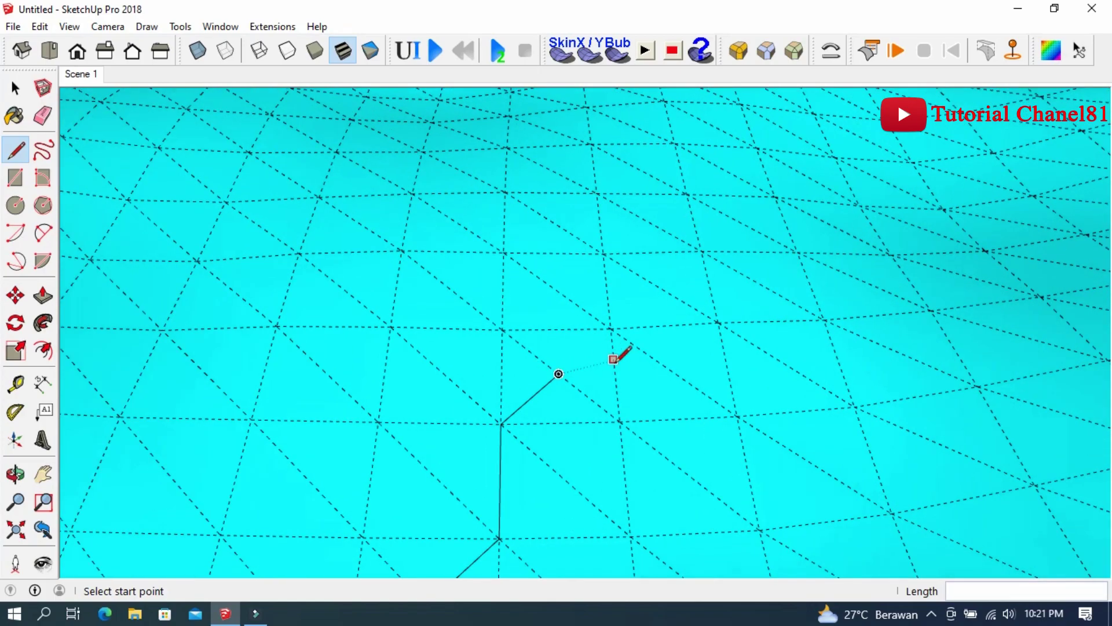
Step: Extend the path with a horizontal edge to the midpoint, then segments climbing up-right
click(559, 374)
click(615, 373)
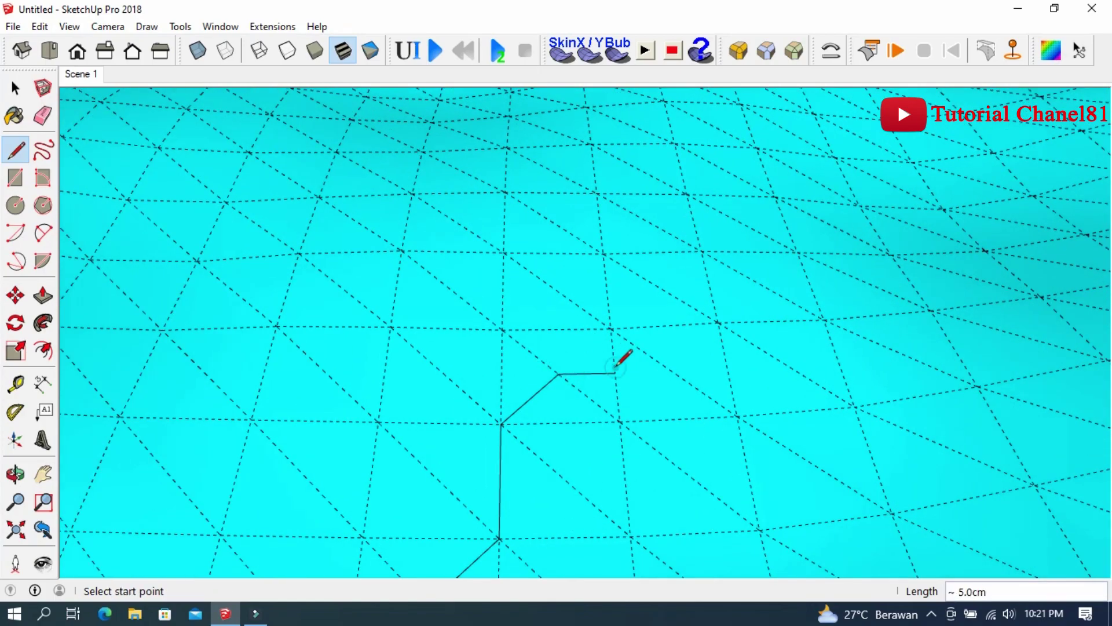
scroll(603, 374, down, 2)
click(595, 383)
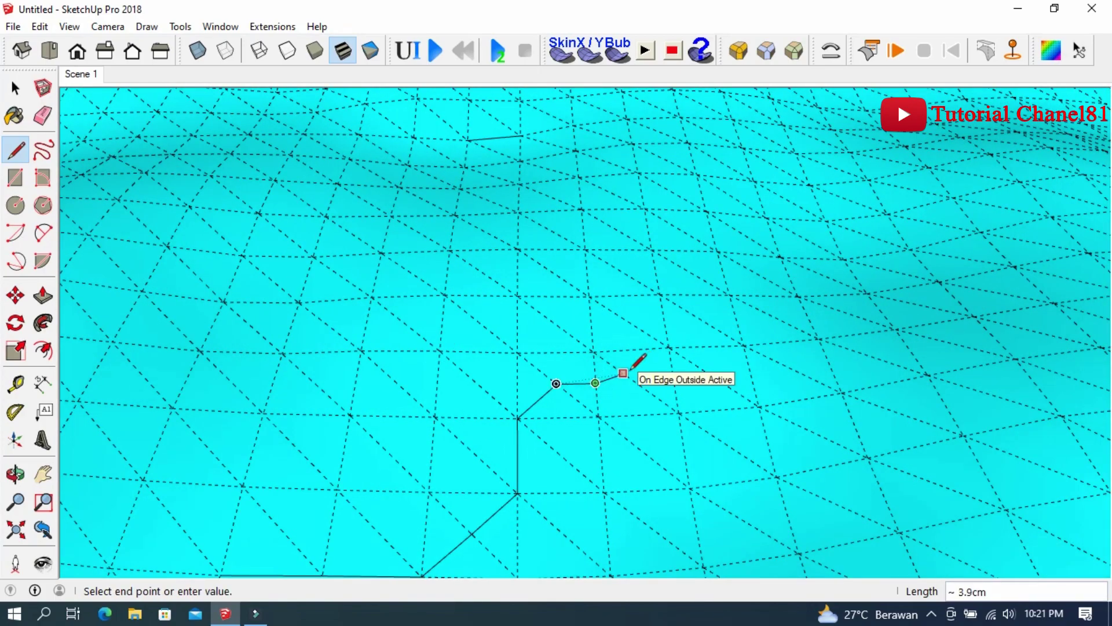
click(622, 373)
click(669, 348)
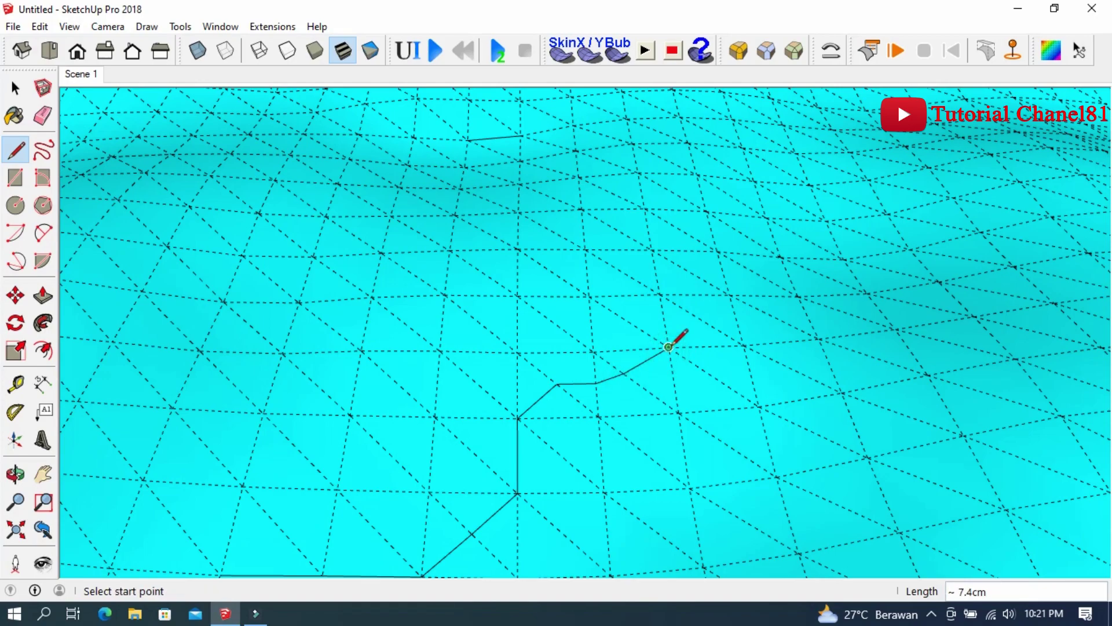
click(668, 347)
click(700, 319)
scroll(665, 260, down, 3)
scroll(660, 264, down, 2)
scroll(637, 284, down, 2)
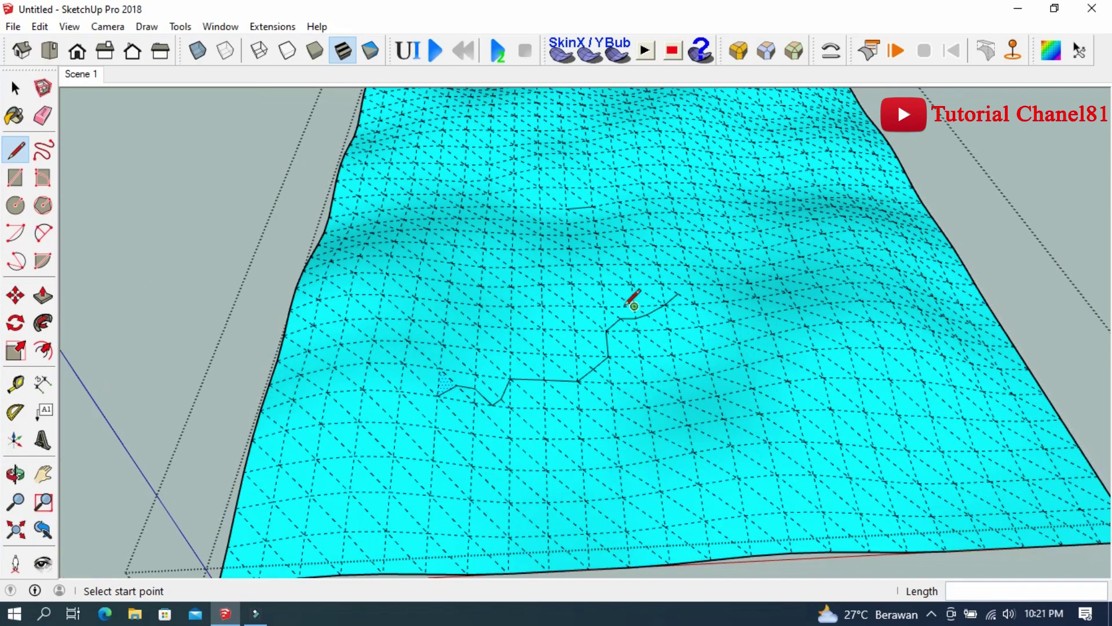
scroll(666, 256, up, 3)
scroll(697, 293, up, 2)
Step: Add two final outline segments from the path's end and finish the line chain
click(682, 310)
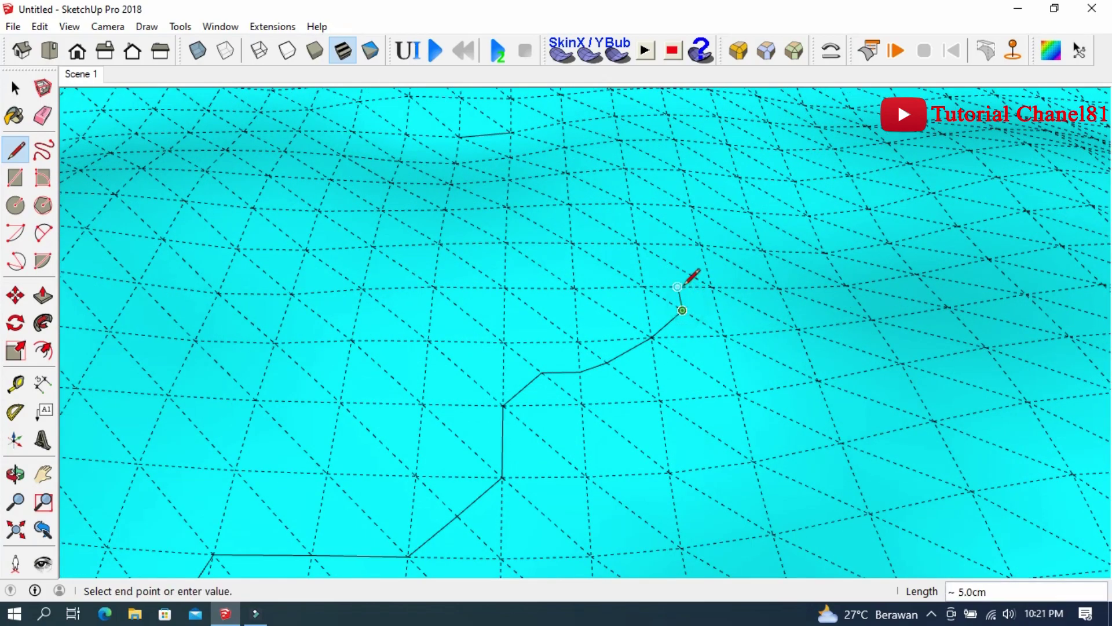
double_click(678, 287)
click(677, 286)
double_click(642, 266)
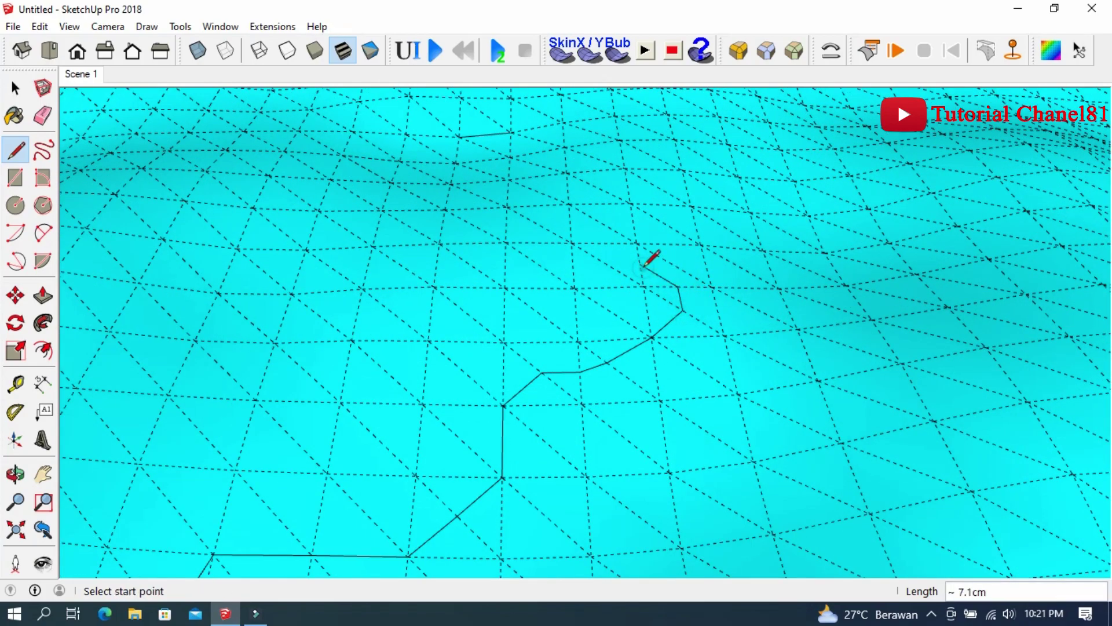
click(42, 233)
Step: Draw a 2-Point Arc from the outline's end point to continue the curve
scroll(644, 279, down, 2)
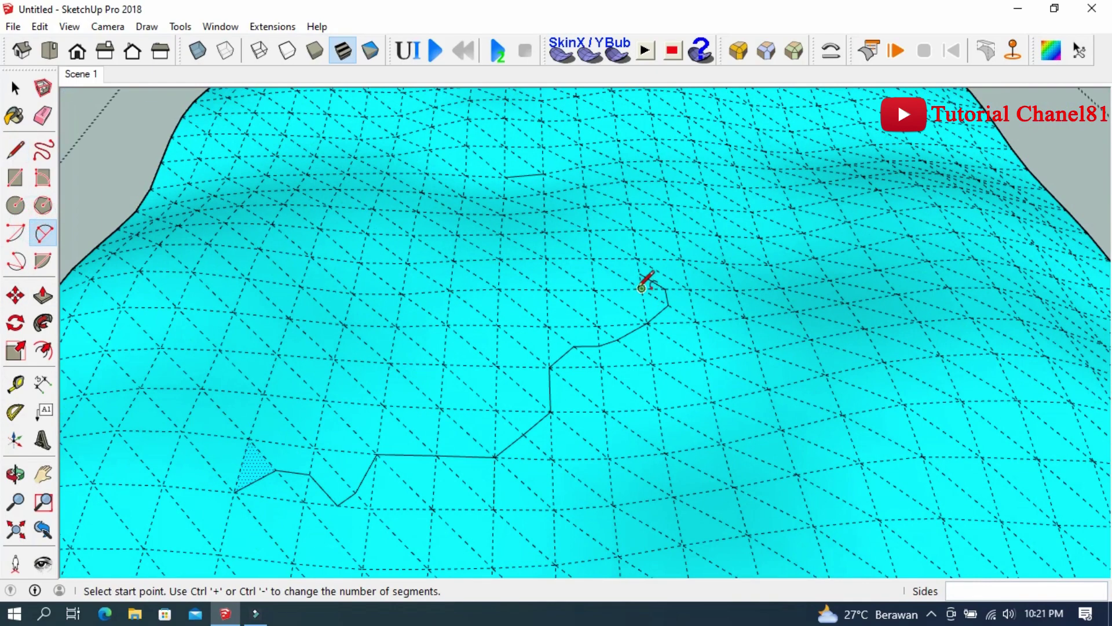
scroll(645, 266, up, 3)
click(644, 265)
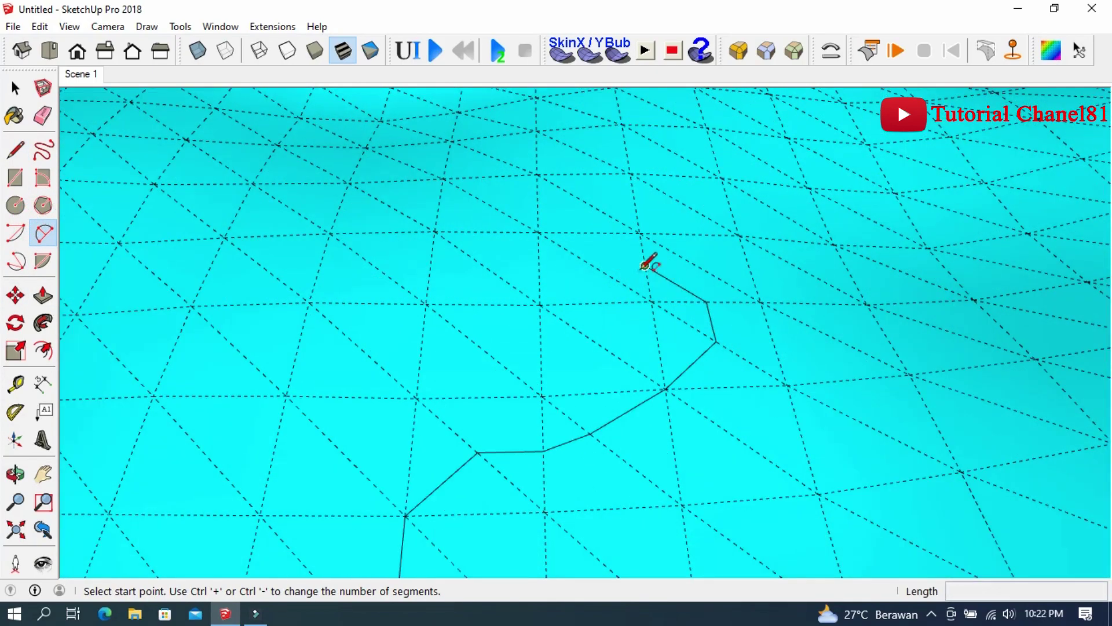
click(577, 255)
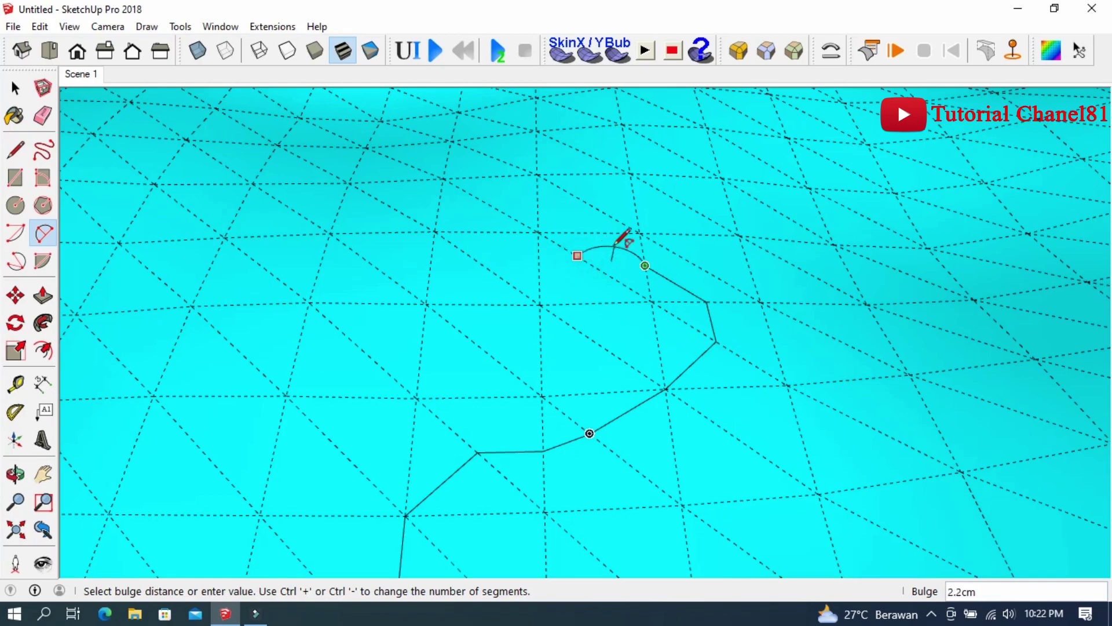
scroll(645, 249, up, 3)
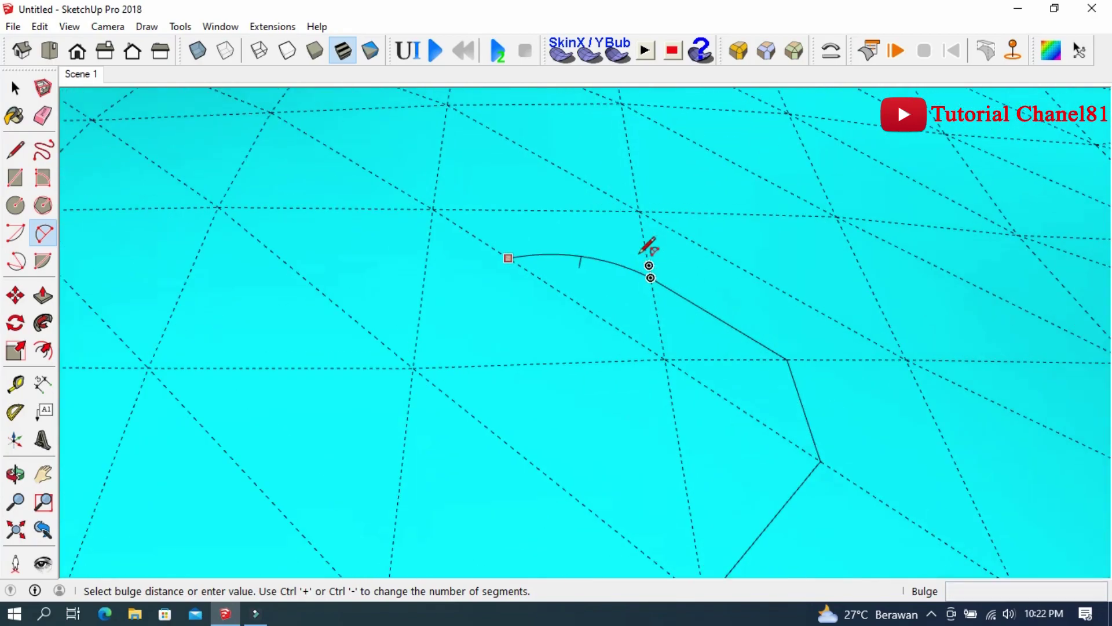
scroll(648, 254, up, 1)
click(649, 258)
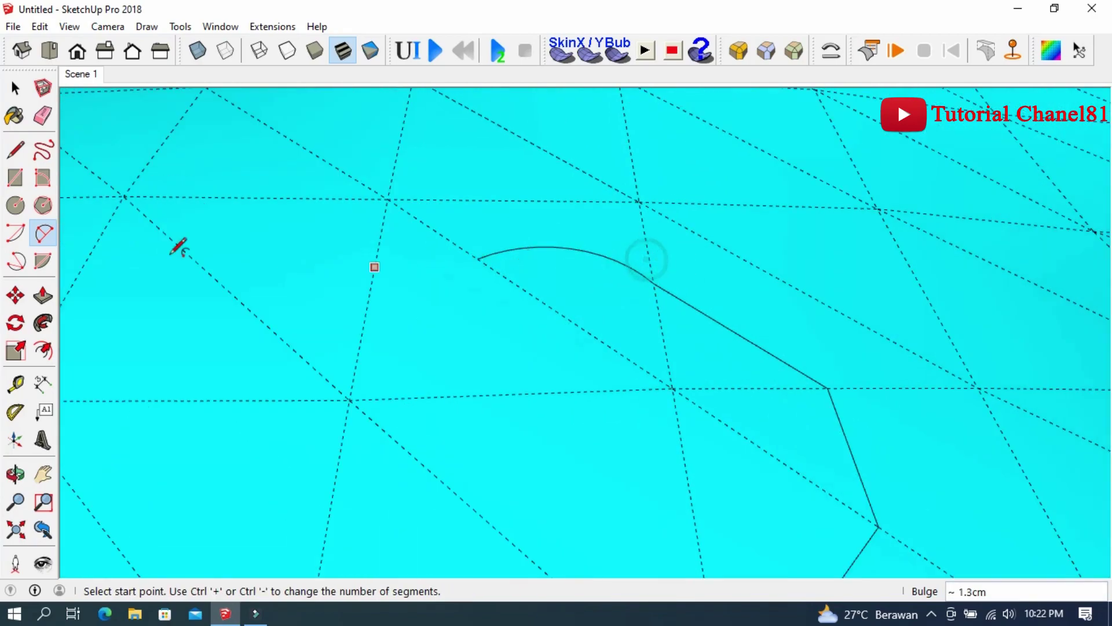
Step: Draw line edges running down from the arc's left end
click(15, 150)
drag(479, 259, 351, 398)
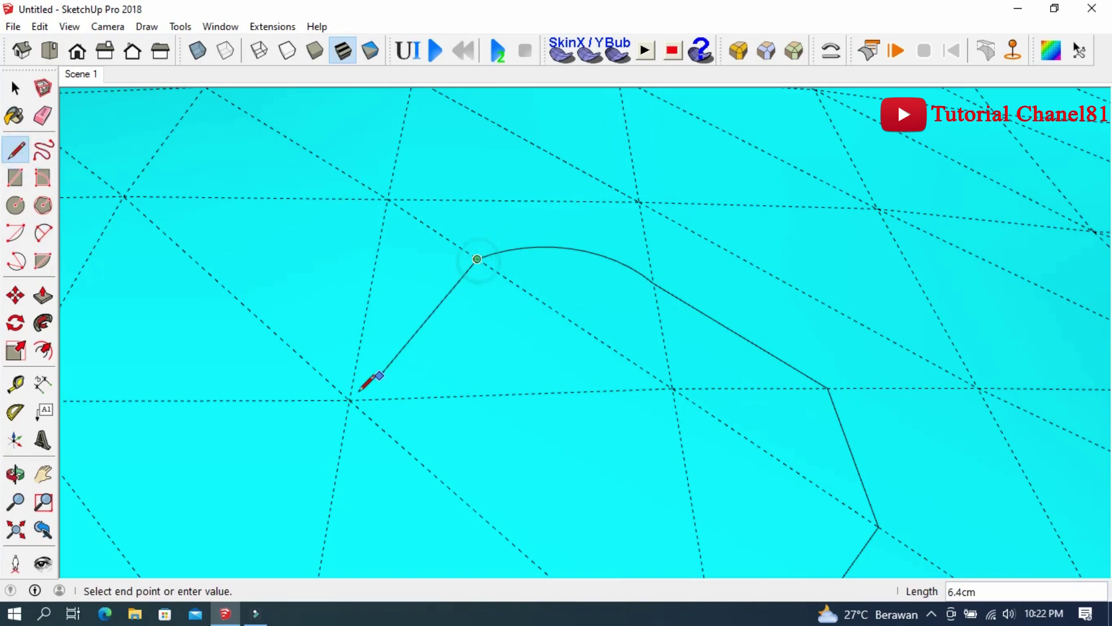
scroll(351, 398, down, 3)
scroll(446, 347, down, 2)
scroll(440, 345, down, 2)
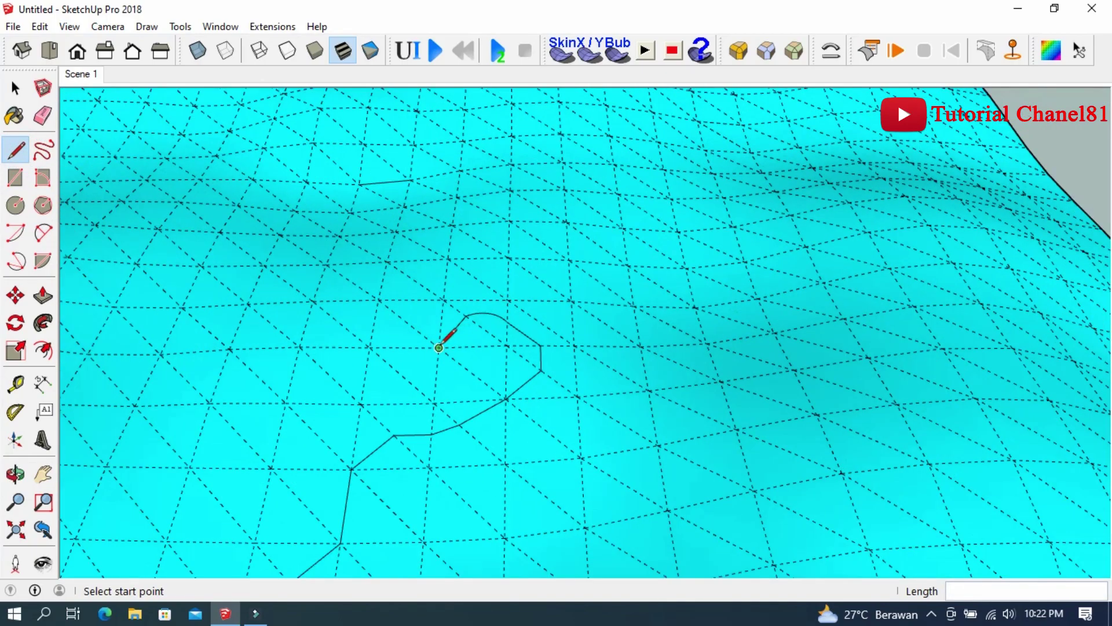
click(438, 347)
double_click(379, 356)
mouse_move(377, 340)
middle_down()
mouse_move(487, 248)
mouse_move(347, 316)
middle_up()
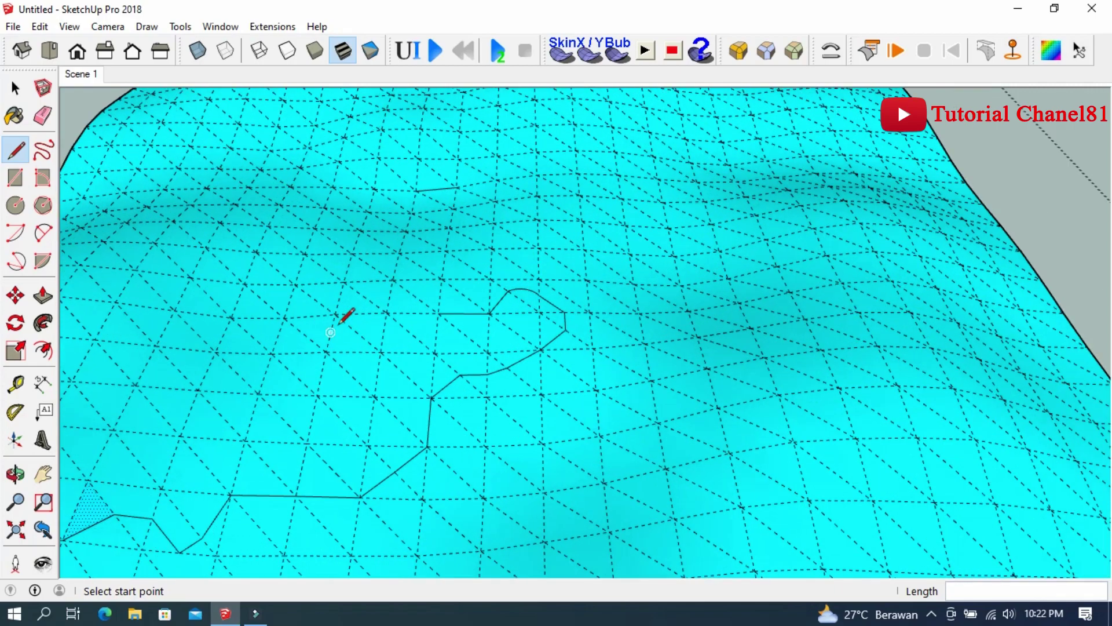
Step: Extend the outline with segments running further to the left
click(438, 314)
double_click(425, 317)
click(422, 318)
double_click(380, 352)
click(380, 351)
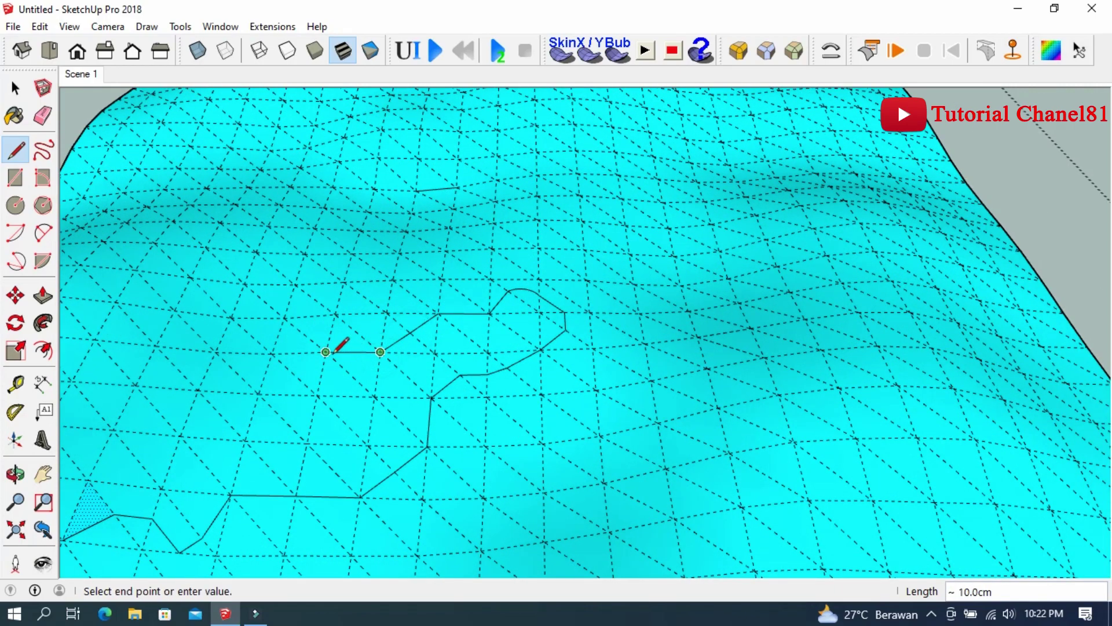
double_click(325, 351)
click(326, 352)
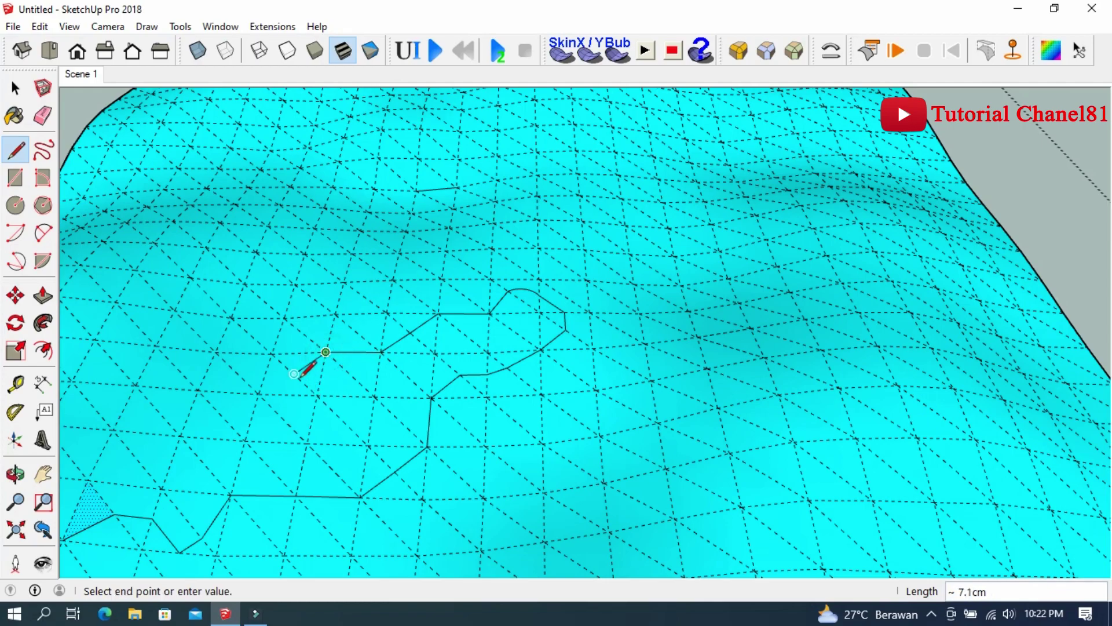
key(Escape)
scroll(641, 229, down, 3)
scroll(323, 305, up, 3)
scroll(542, 325, up, 1)
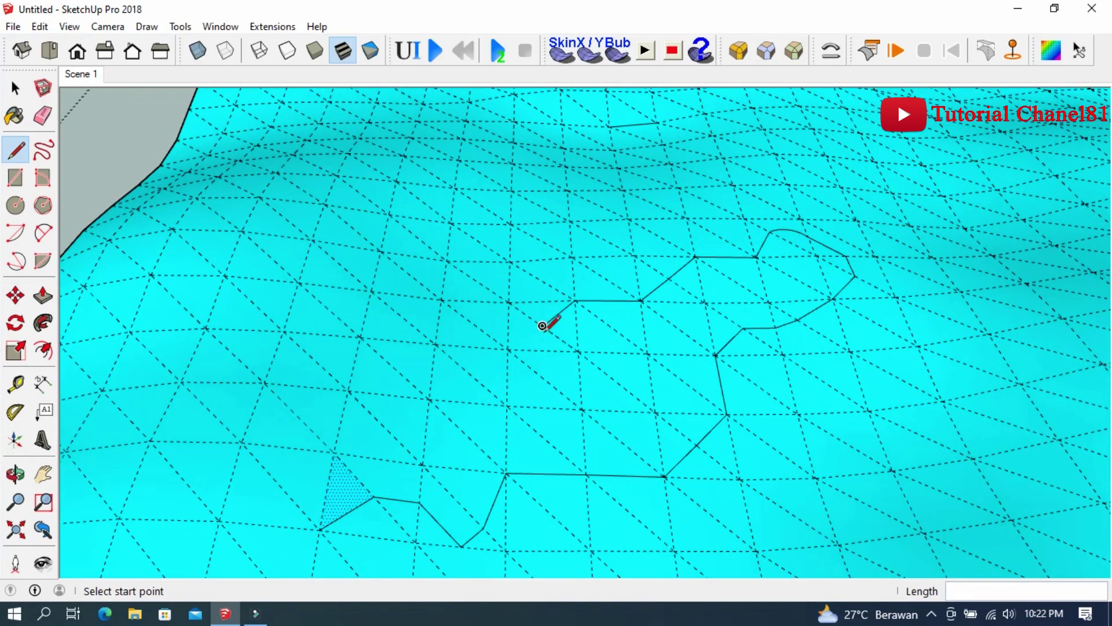
Step: Add more outline segments from the outline's endpoint, discarding a dangling preview
click(542, 325)
double_click(507, 349)
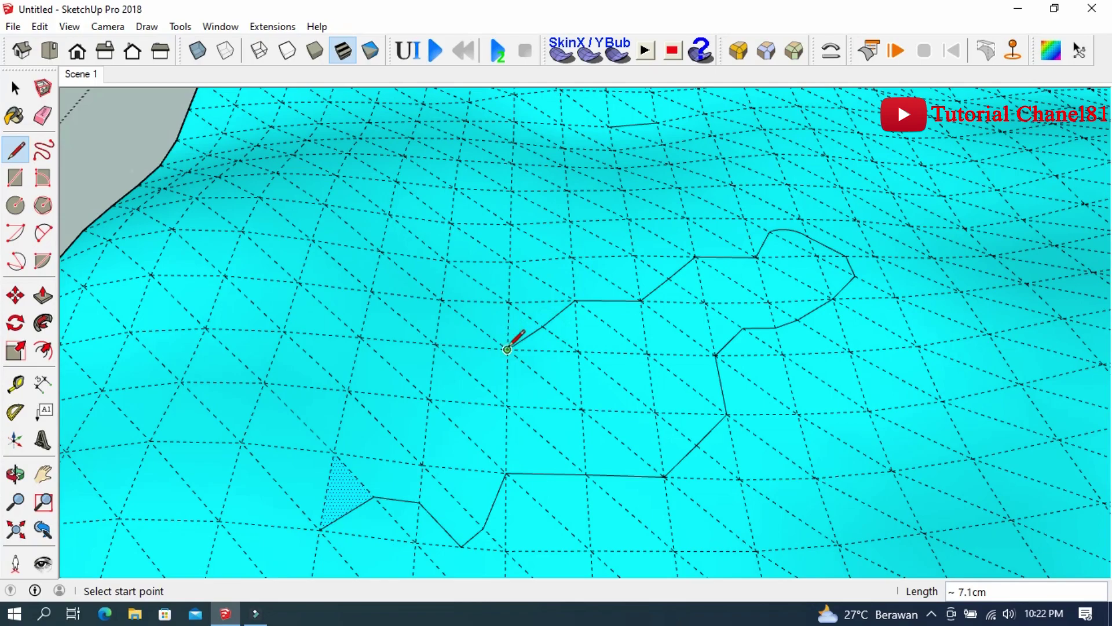
click(510, 347)
scroll(480, 366, up, 2)
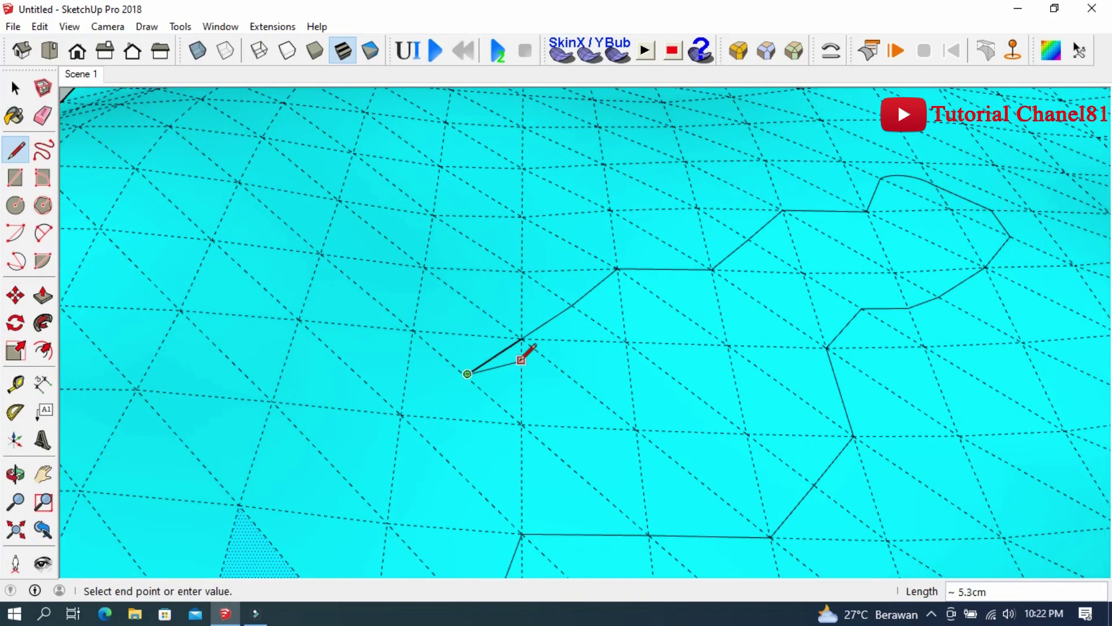
key(Escape)
scroll(523, 334, up, 1)
click(520, 332)
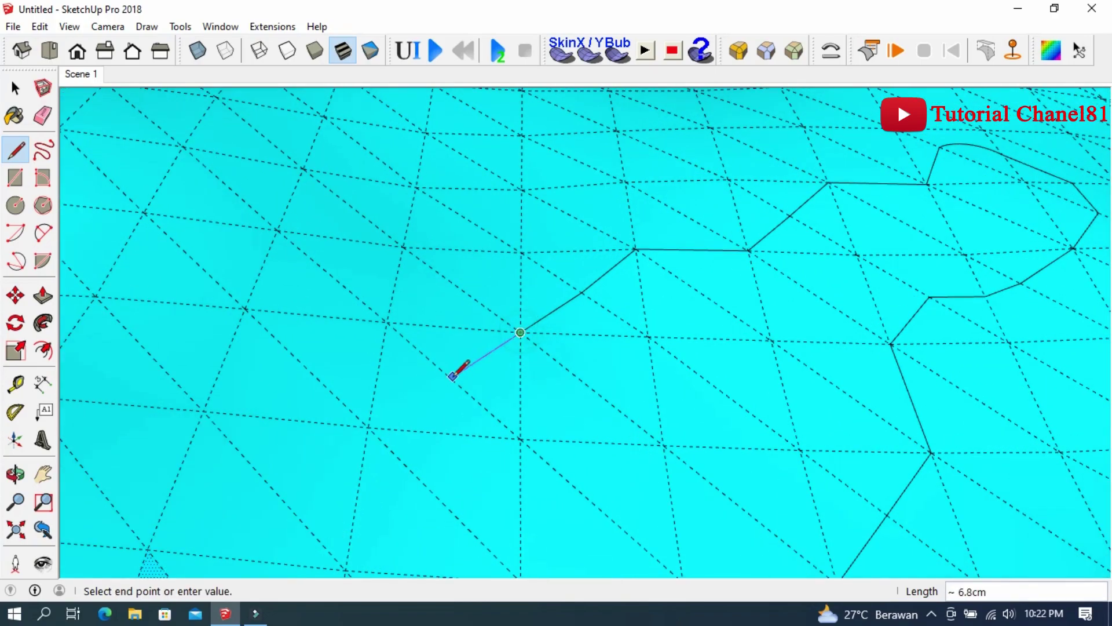
double_click(450, 377)
scroll(606, 278, down, 2)
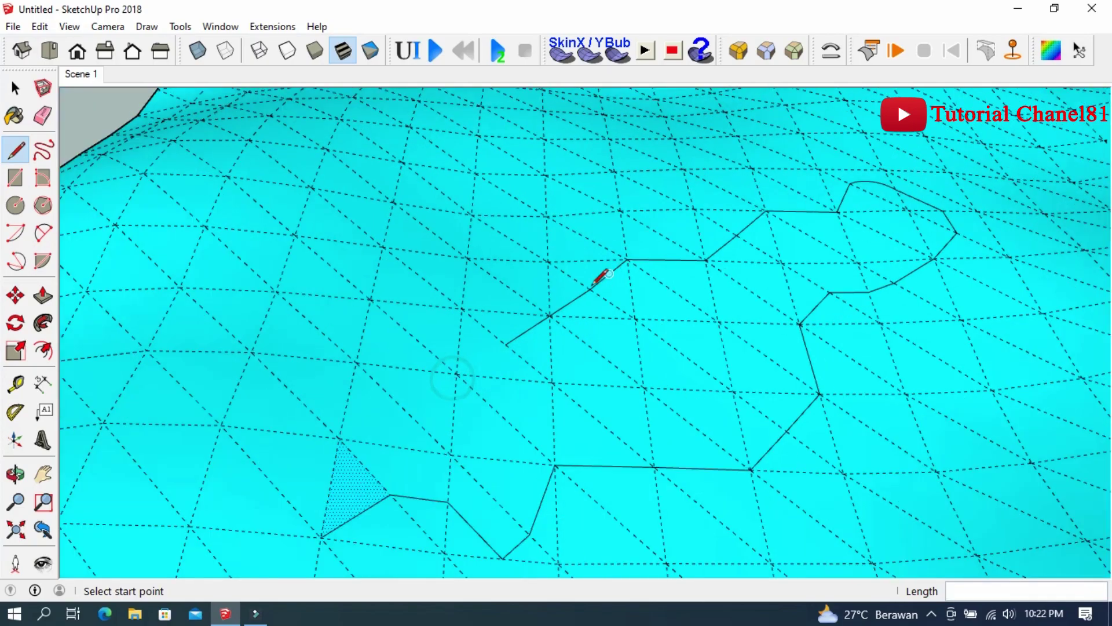
Step: Continue the outline with short segments heading down-left
double_click(459, 340)
click(459, 339)
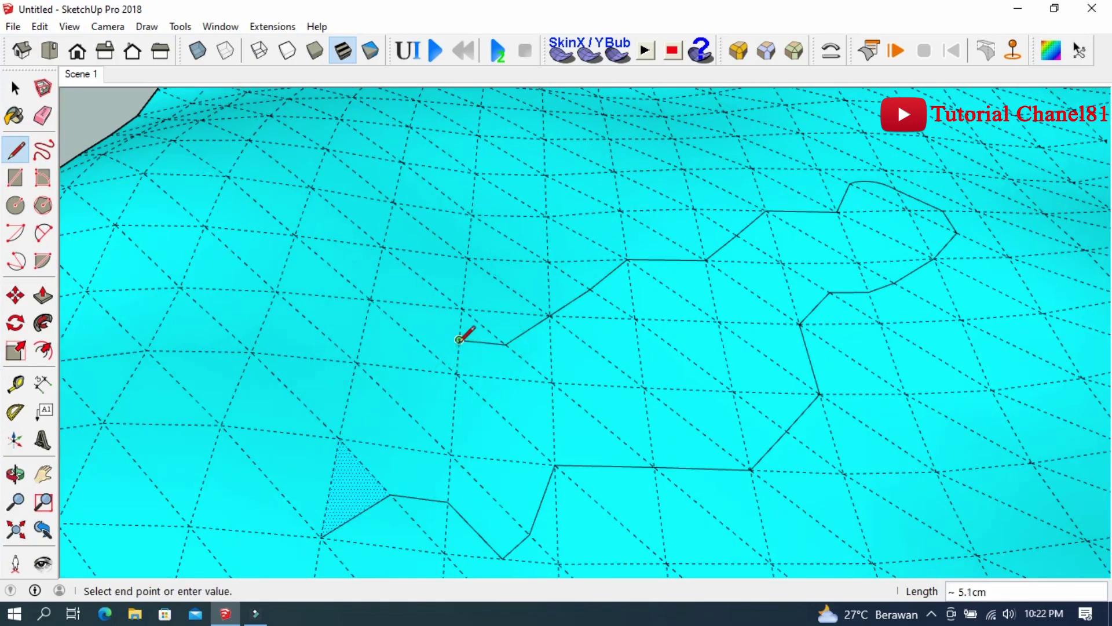
double_click(426, 346)
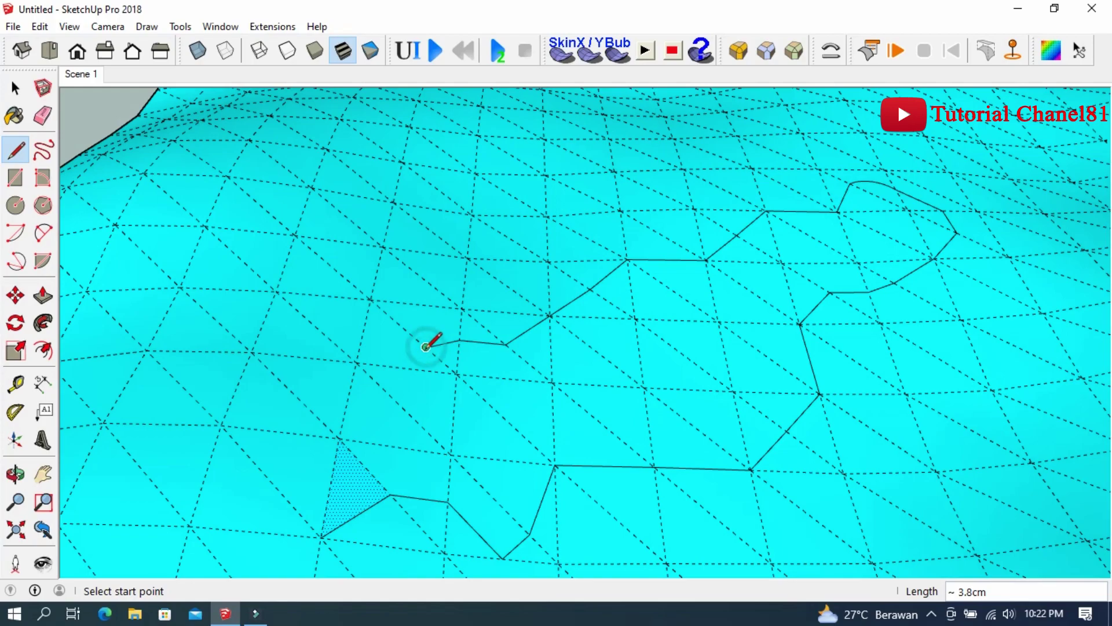
click(426, 347)
scroll(427, 365, up, 1)
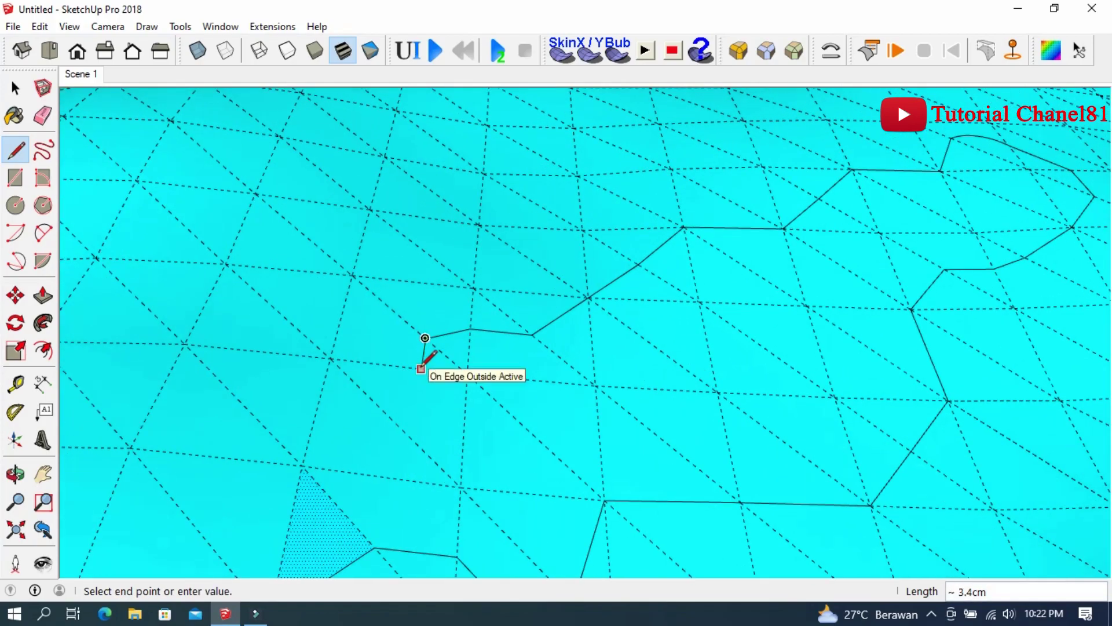
click(421, 369)
double_click(366, 393)
scroll(388, 301, down, 1)
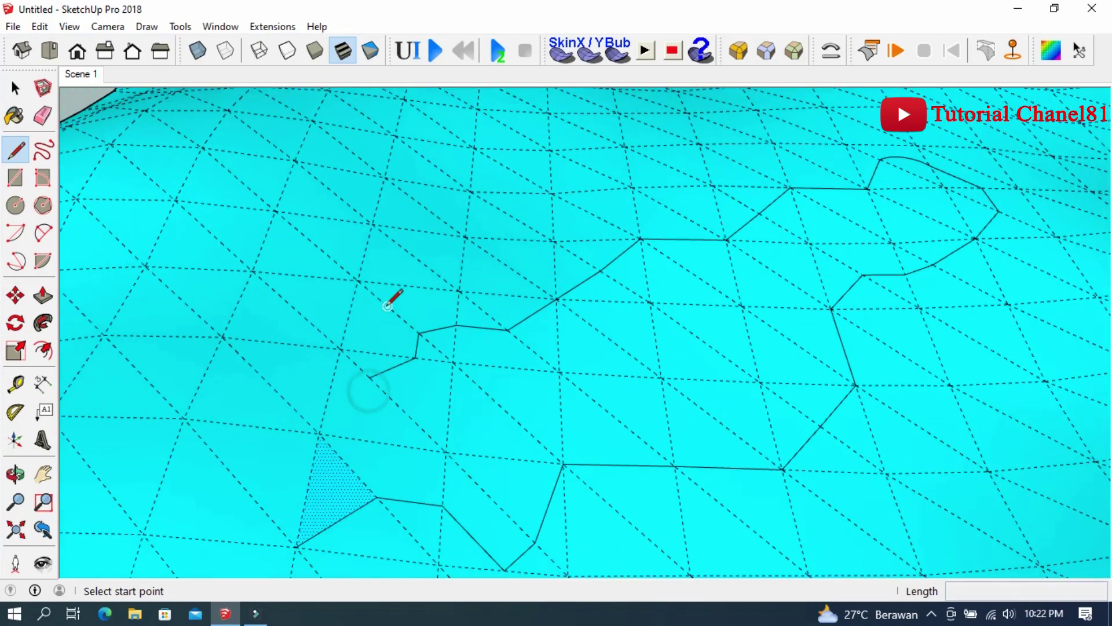
scroll(385, 354, down, 1)
Step: Draw the last segments to close the outline at its starting triangle
click(372, 364)
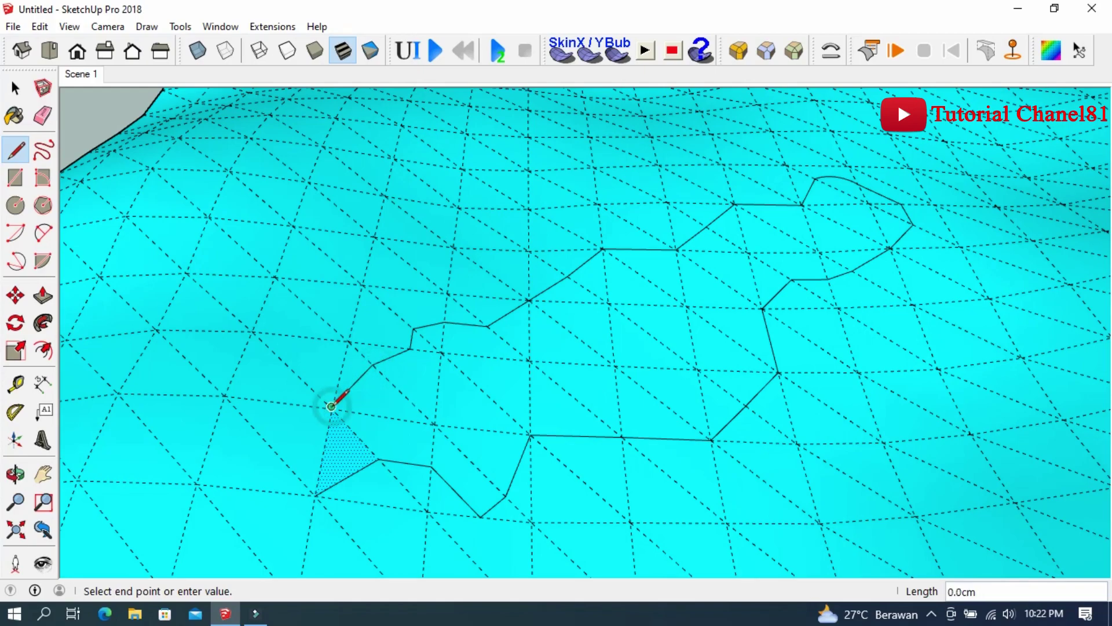
key(Escape)
click(372, 364)
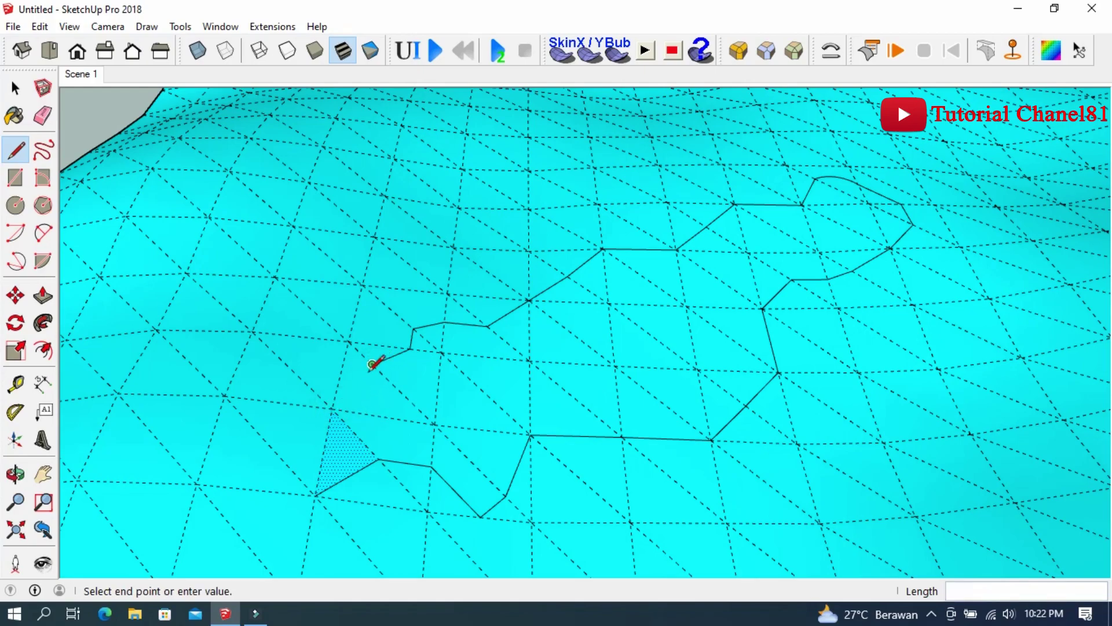
click(332, 408)
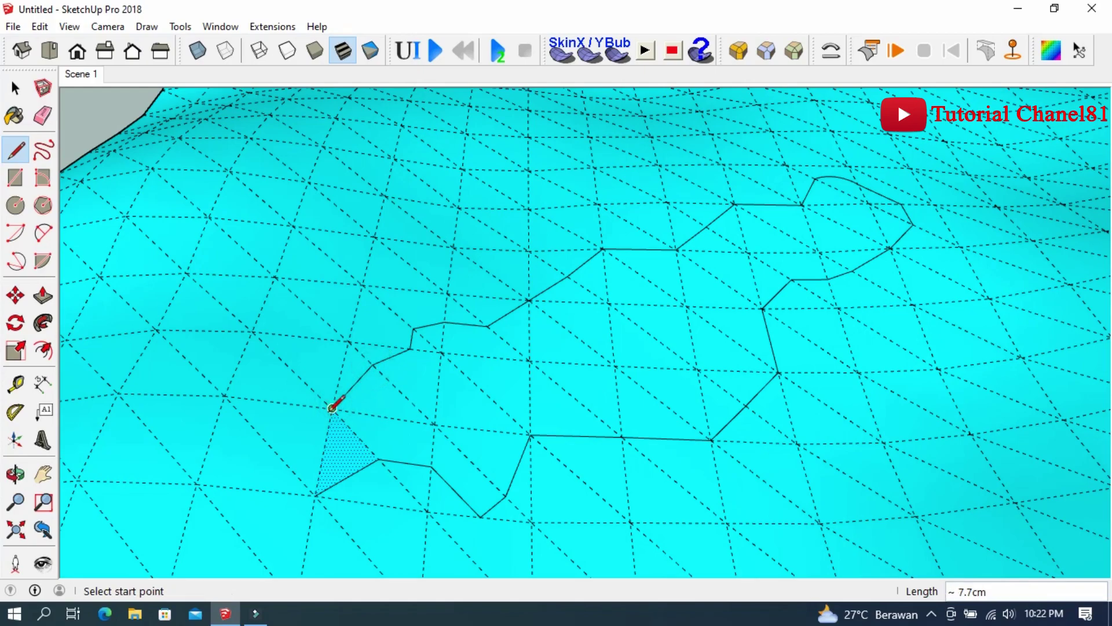
click(313, 490)
Step: Zoom out and orbit to view the whole cloth with its closed outline
scroll(313, 491, up, 1)
scroll(313, 491, up, 2)
scroll(313, 491, up, 1)
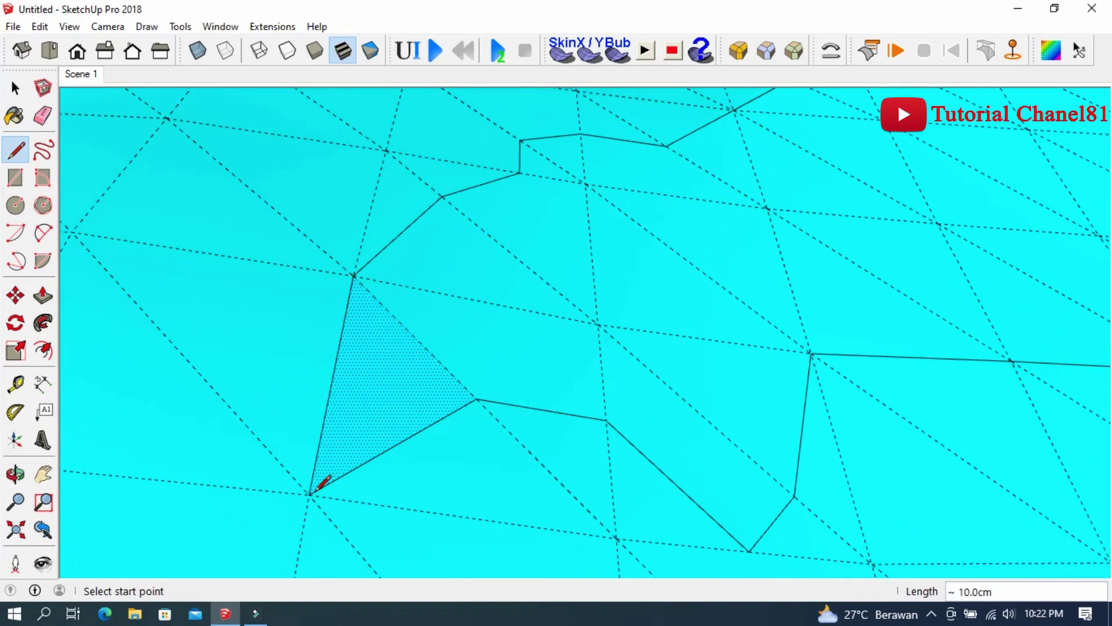
scroll(308, 382, down, 1)
scroll(363, 365, down, 2)
scroll(408, 375, down, 2)
scroll(347, 348, down, 2)
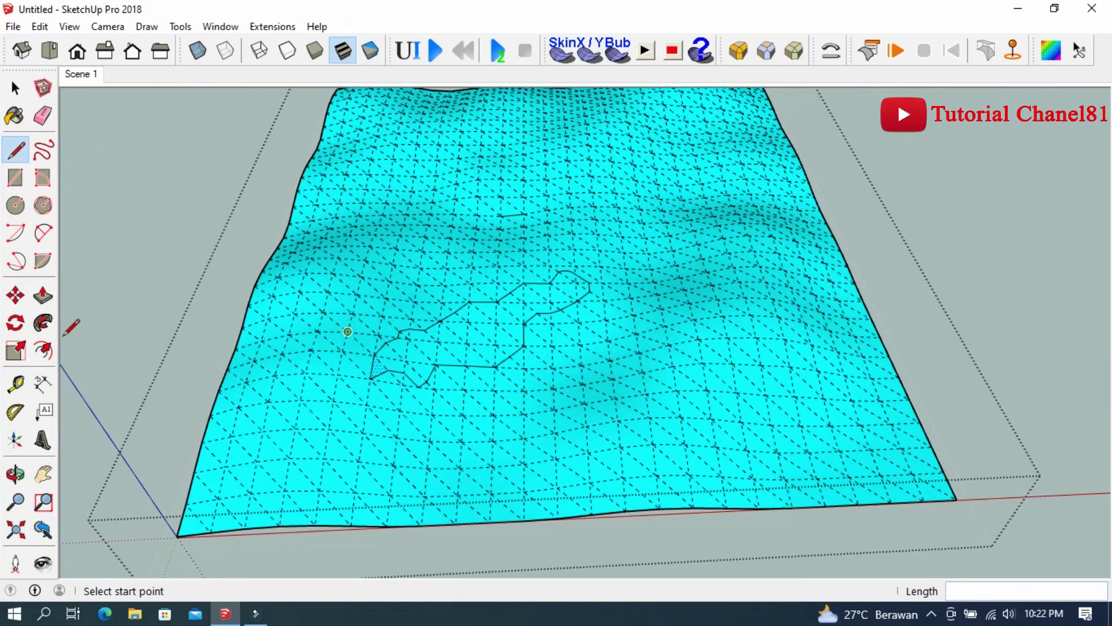
click(16, 470)
mouse_move(392, 423)
mouse_down()
mouse_move(431, 377)
mouse_move(494, 238)
mouse_move(461, 355)
mouse_move(487, 345)
mouse_up()
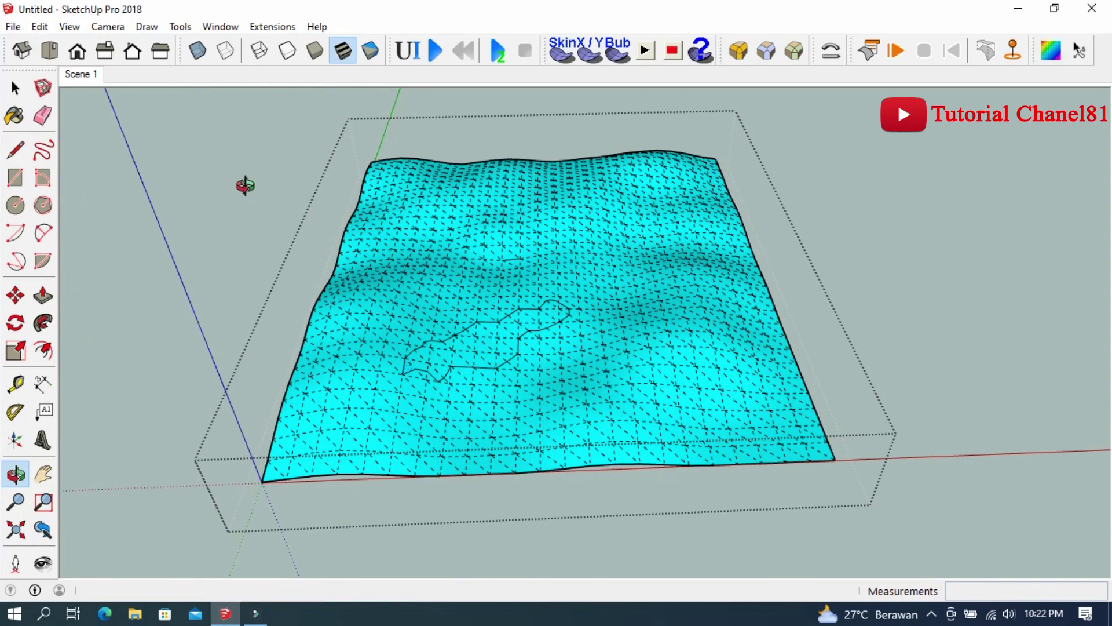
Step: Turn off Hidden Geometry so the cloth's dashed mesh edges disappear
click(69, 27)
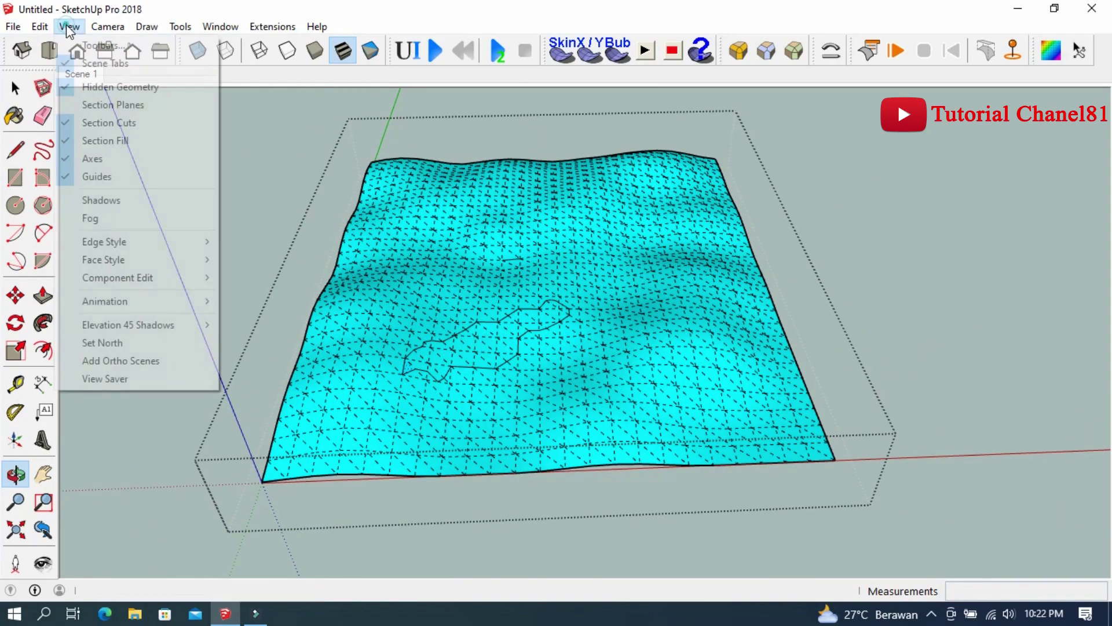
click(97, 87)
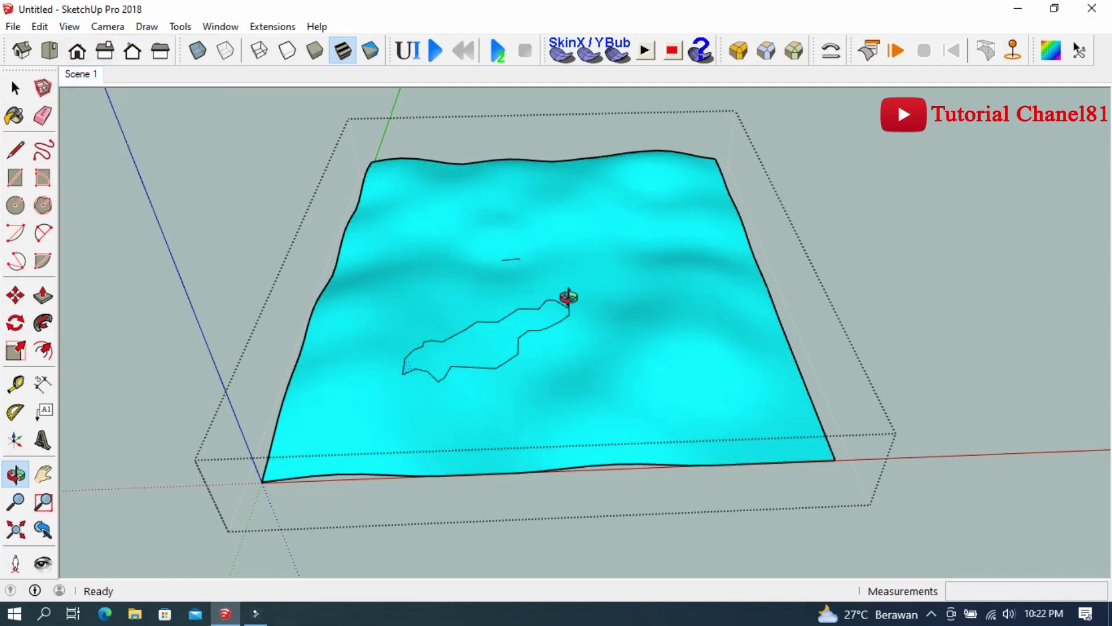
scroll(437, 335, up, 3)
scroll(443, 307, up, 3)
scroll(443, 307, down, 5)
mouse_move(398, 356)
mouse_down()
mouse_move(614, 218)
mouse_move(508, 206)
mouse_move(508, 154)
mouse_move(603, 268)
mouse_move(429, 315)
mouse_move(769, 236)
mouse_move(794, 181)
mouse_move(368, 355)
mouse_move(372, 293)
mouse_move(432, 227)
mouse_move(377, 377)
mouse_up()
Step: Orbit and zoom to a near top-down view over the outline on the cloth
scroll(618, 228, up, 5)
scroll(454, 256, up, 5)
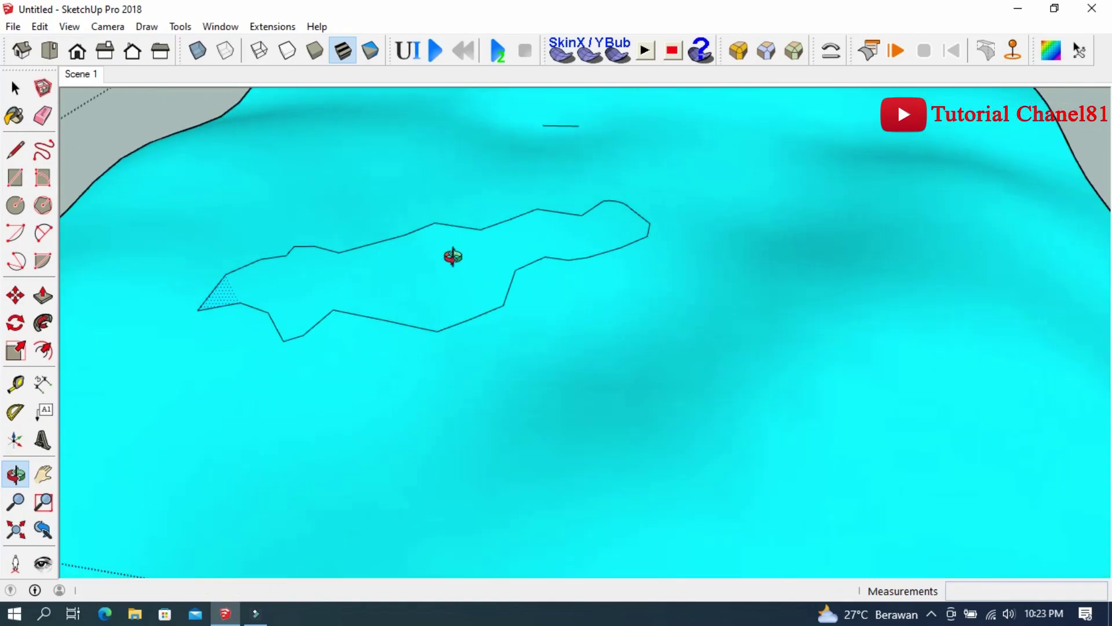
scroll(454, 256, up, 3)
mouse_move(454, 256)
mouse_down()
mouse_move(461, 300)
mouse_move(581, 276)
mouse_move(407, 346)
mouse_move(698, 164)
mouse_move(561, 418)
mouse_move(603, 333)
mouse_move(601, 362)
mouse_move(618, 259)
mouse_move(472, 482)
mouse_move(596, 392)
mouse_move(407, 504)
mouse_move(694, 320)
mouse_move(516, 427)
mouse_move(661, 348)
mouse_move(467, 310)
mouse_up()
scroll(467, 312, up, 2)
scroll(467, 312, up, 2)
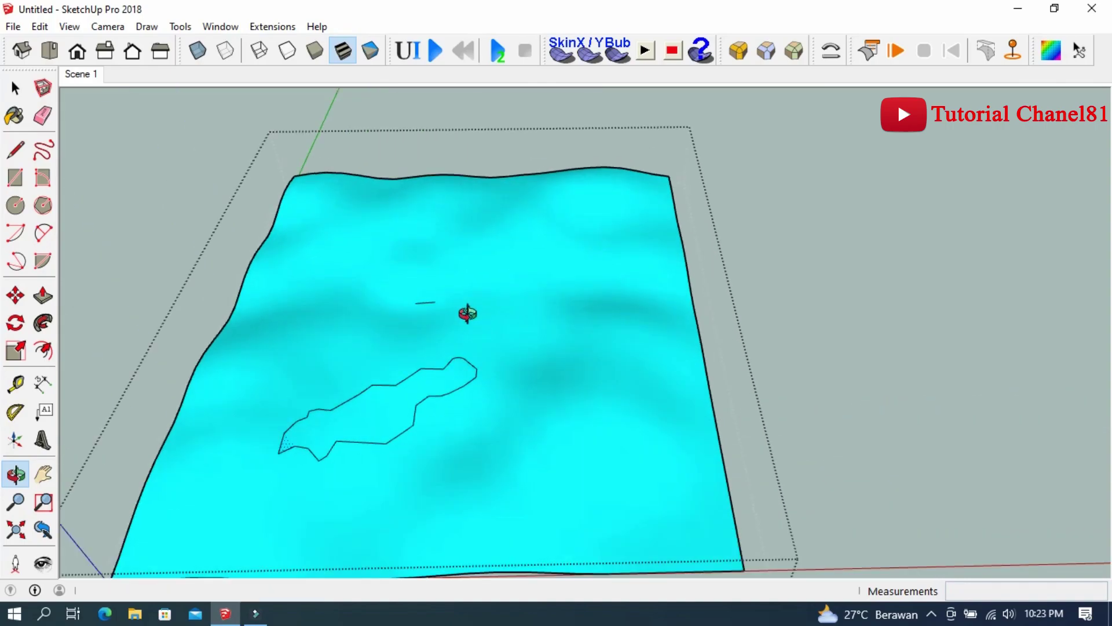
scroll(466, 313, up, 2)
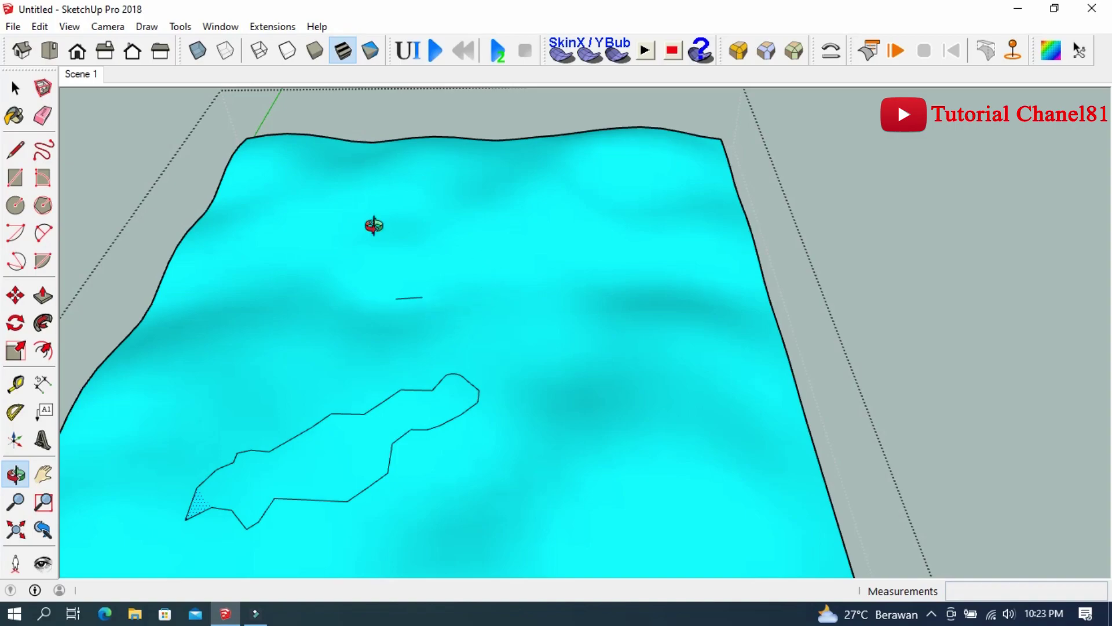
scroll(651, 392, down, 1)
scroll(523, 268, down, 3)
scroll(488, 433, up, 2)
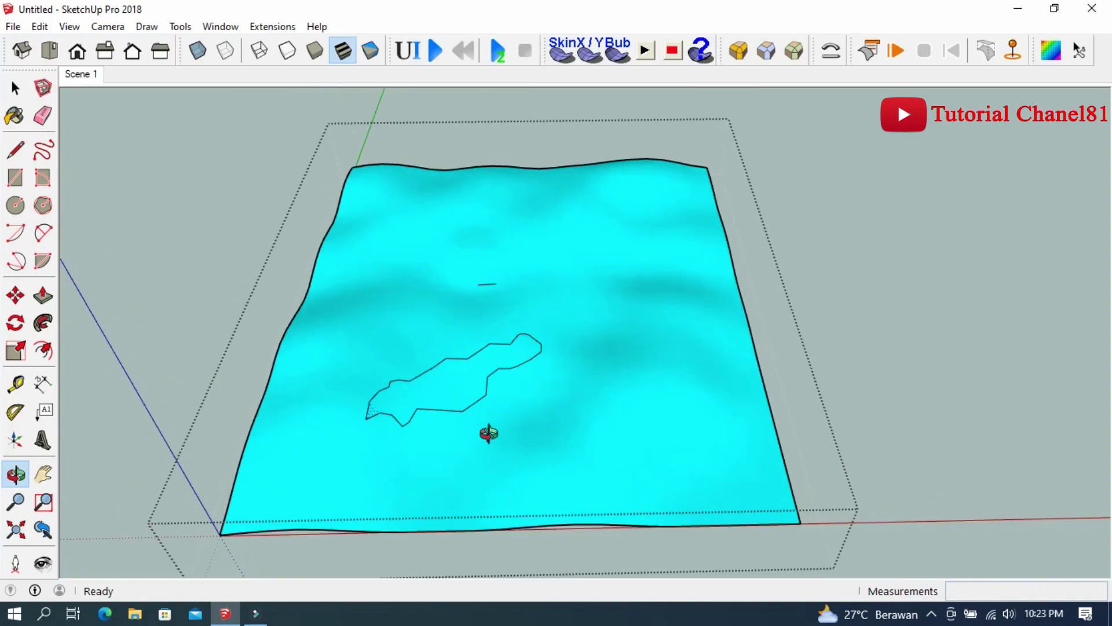
Step: Turn Hidden Geometry back on and orbit close to inspect the cloth mesh
click(71, 27)
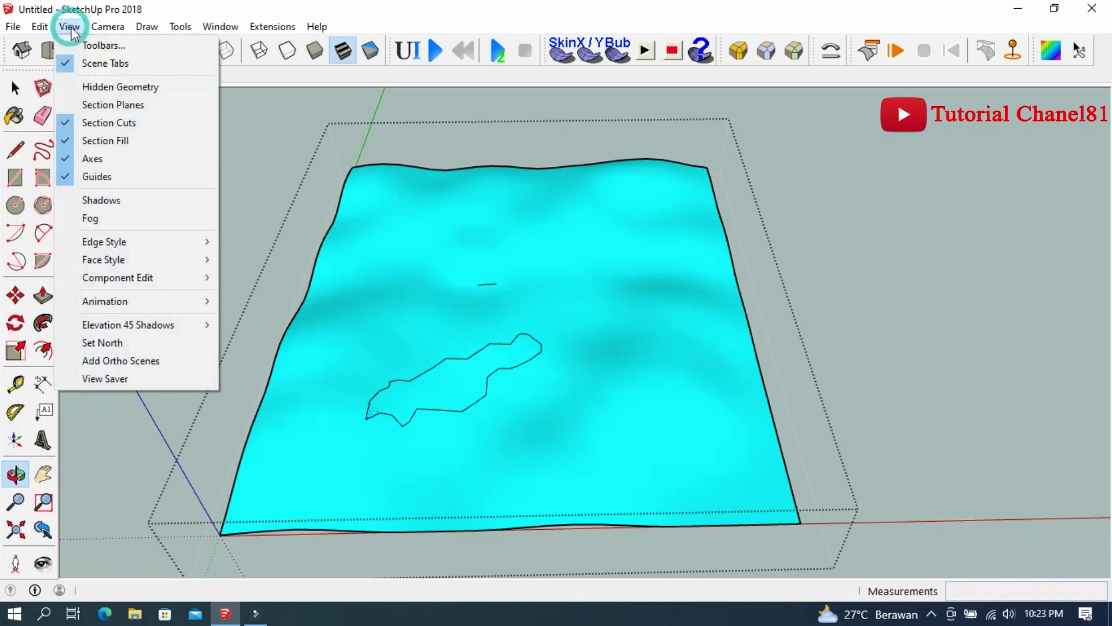
click(88, 88)
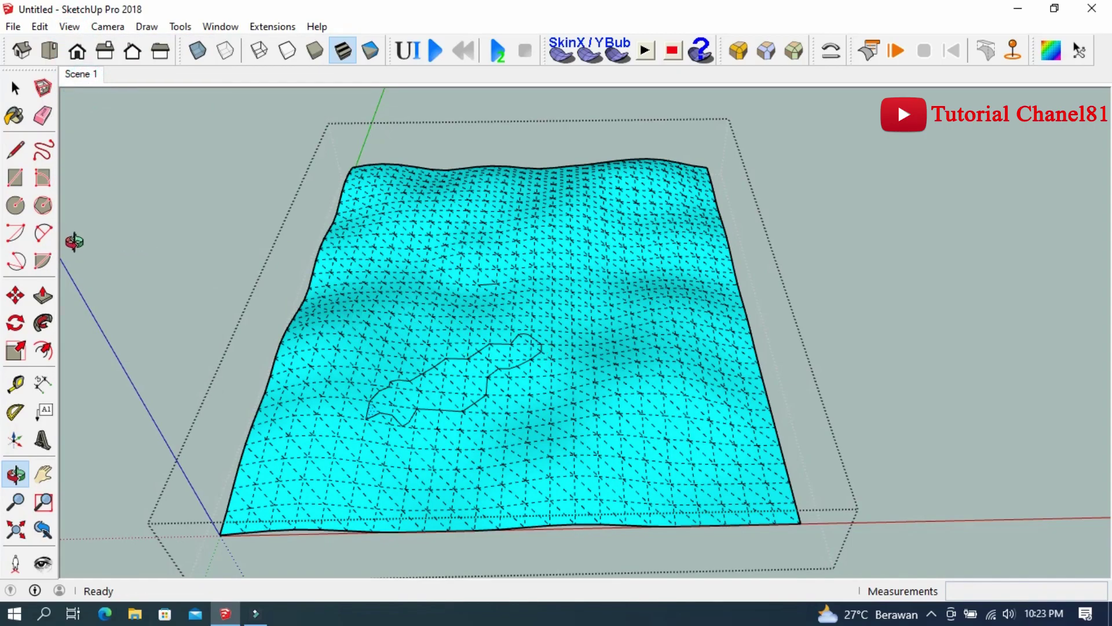
mouse_move(509, 302)
mouse_down()
mouse_move(532, 464)
mouse_move(526, 413)
mouse_move(580, 361)
mouse_up()
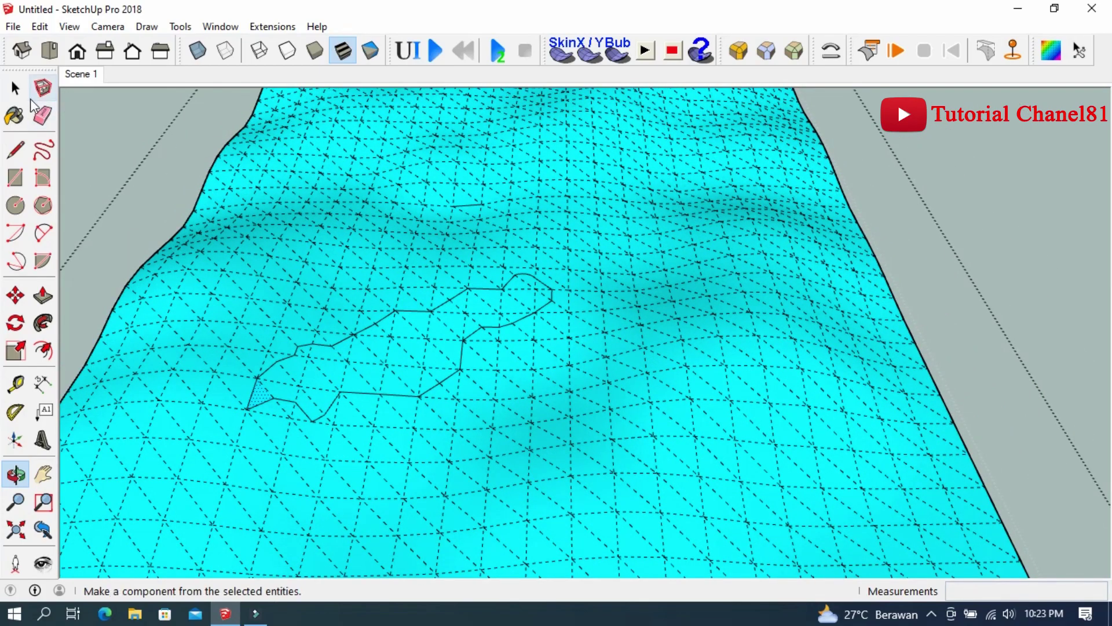
click(15, 88)
scroll(194, 127, down, 2)
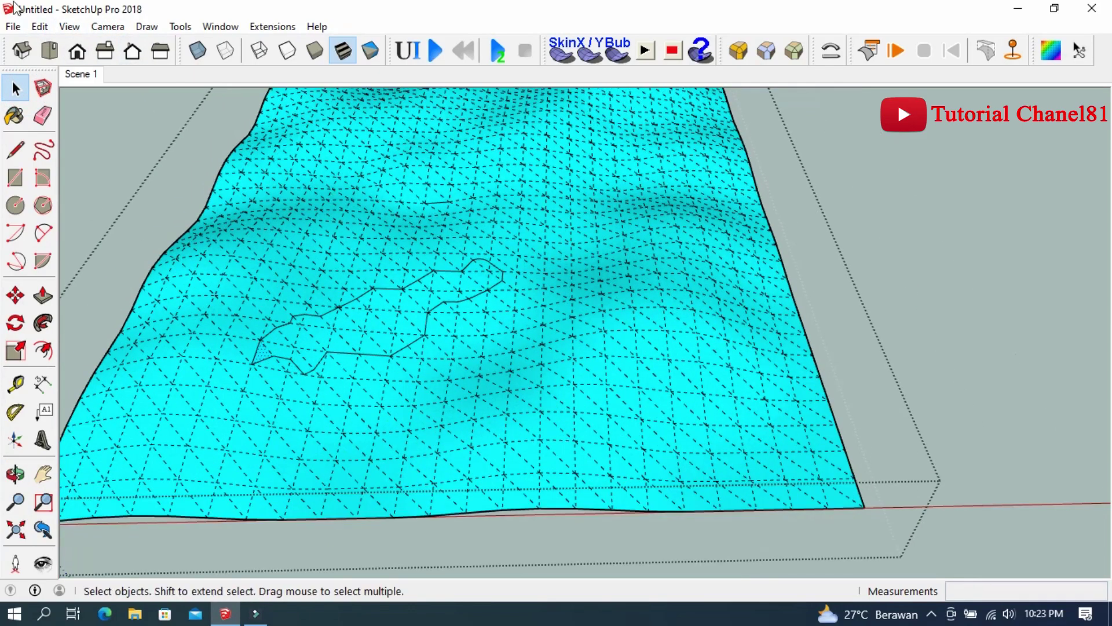
scroll(467, 347, down, 3)
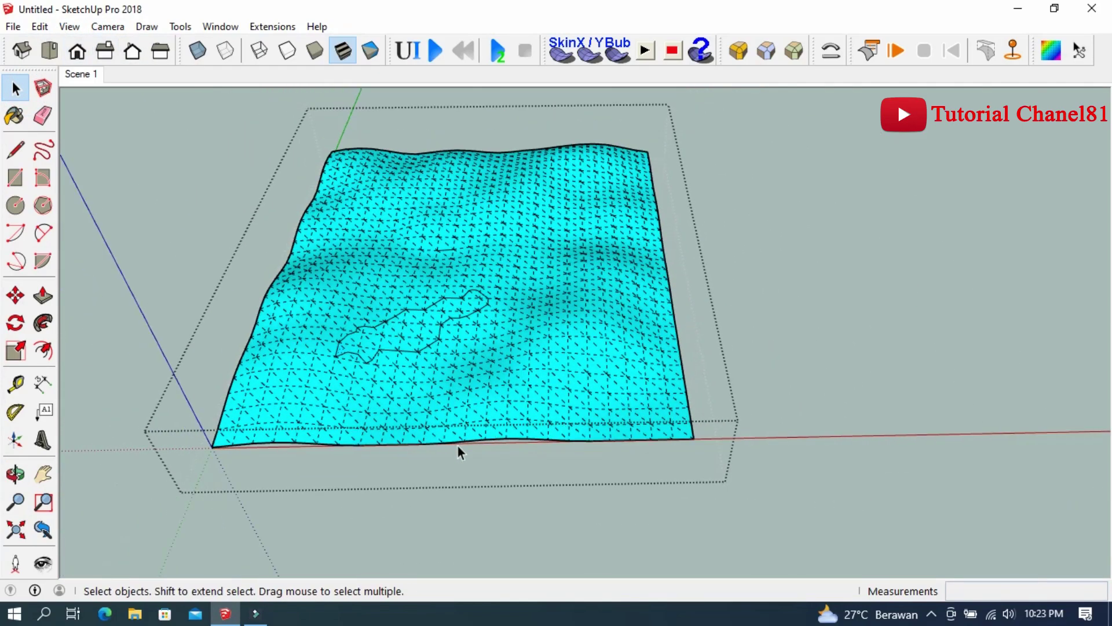
Step: Hide the mesh edges again and close the cloth group edit
click(784, 217)
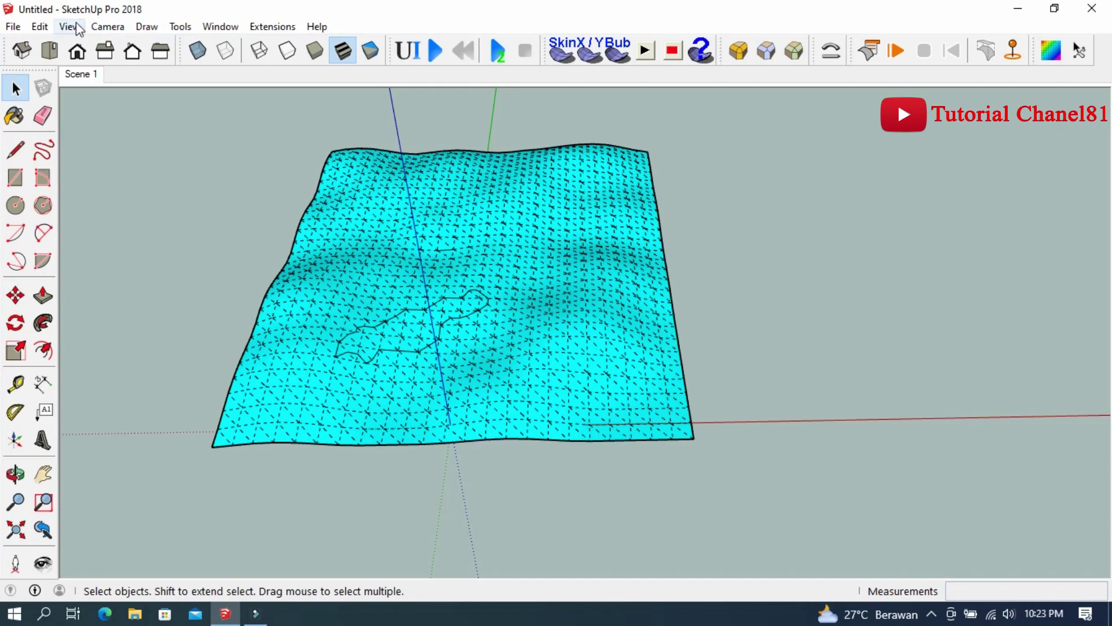
click(70, 26)
click(96, 86)
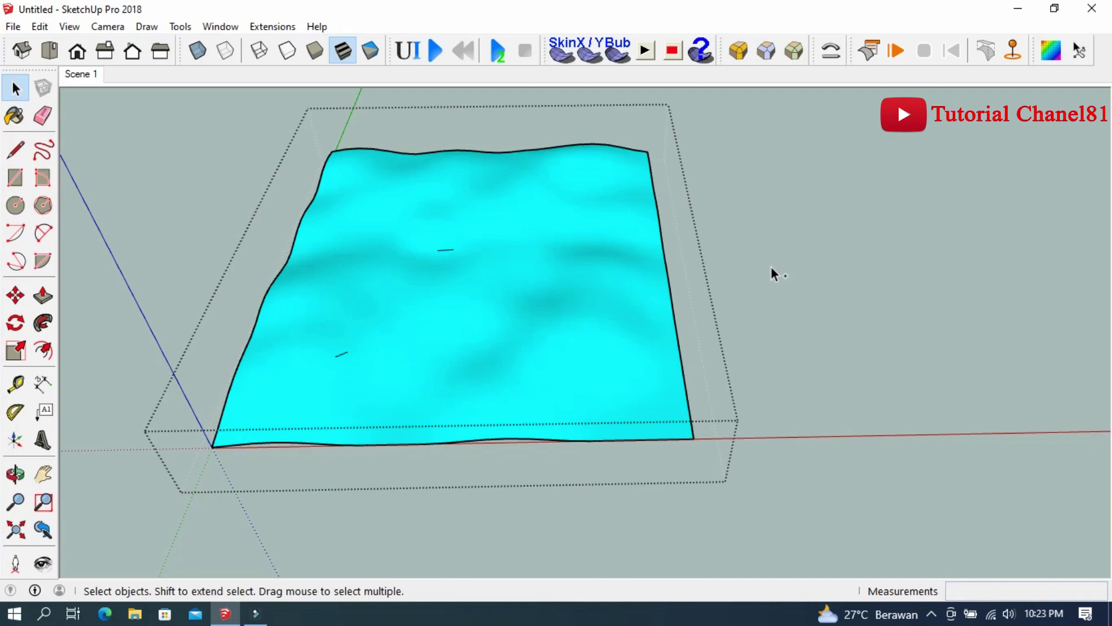
click(771, 266)
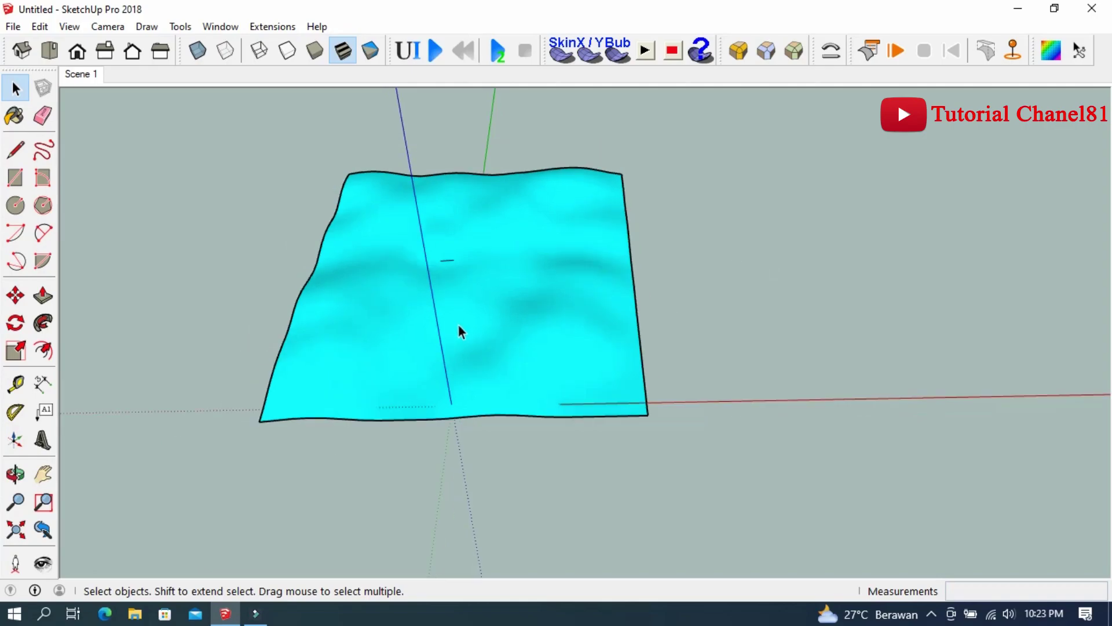
Step: Explode the upright cyan cloth group into loose triangulated mesh faces
mouse_move(457, 326)
middle_down()
mouse_move(562, 411)
mouse_move(429, 223)
mouse_move(395, 210)
mouse_move(516, 166)
mouse_move(541, 174)
mouse_move(502, 246)
mouse_move(548, 245)
mouse_move(460, 192)
mouse_move(397, 224)
middle_up()
scroll(395, 211, up, 3)
click(398, 225)
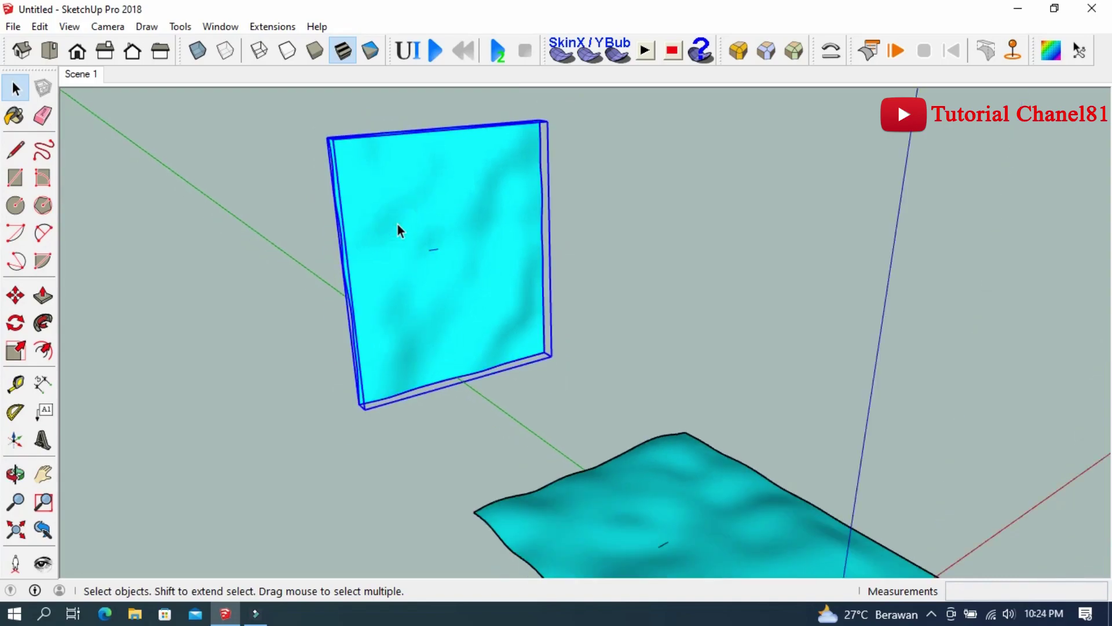
scroll(407, 224, down, 2)
scroll(436, 266, up, 3)
right_click(426, 258)
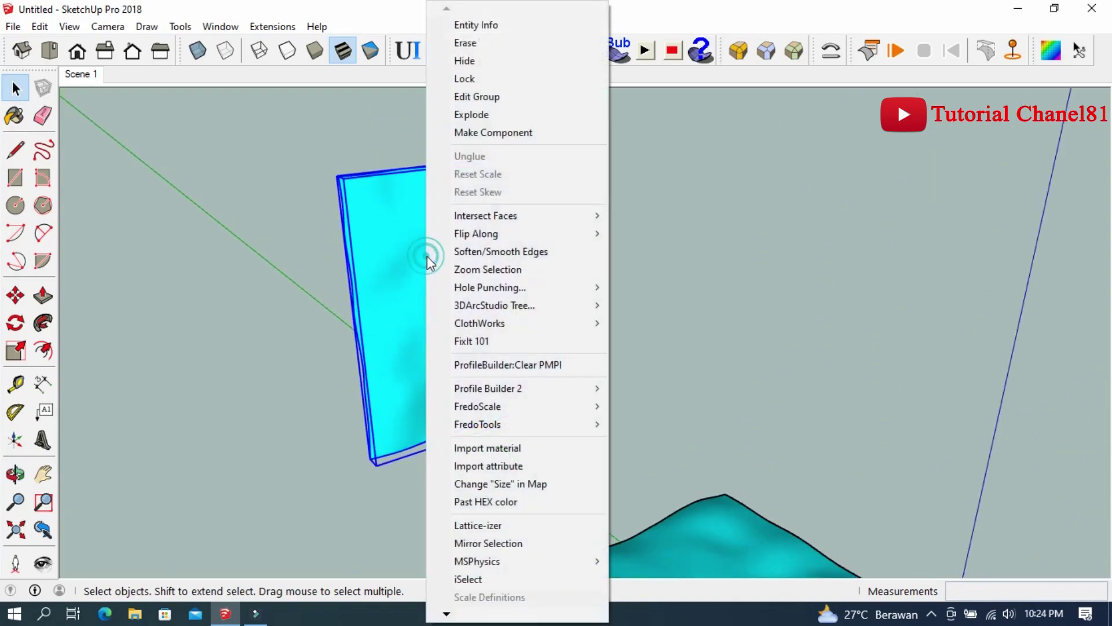
click(485, 115)
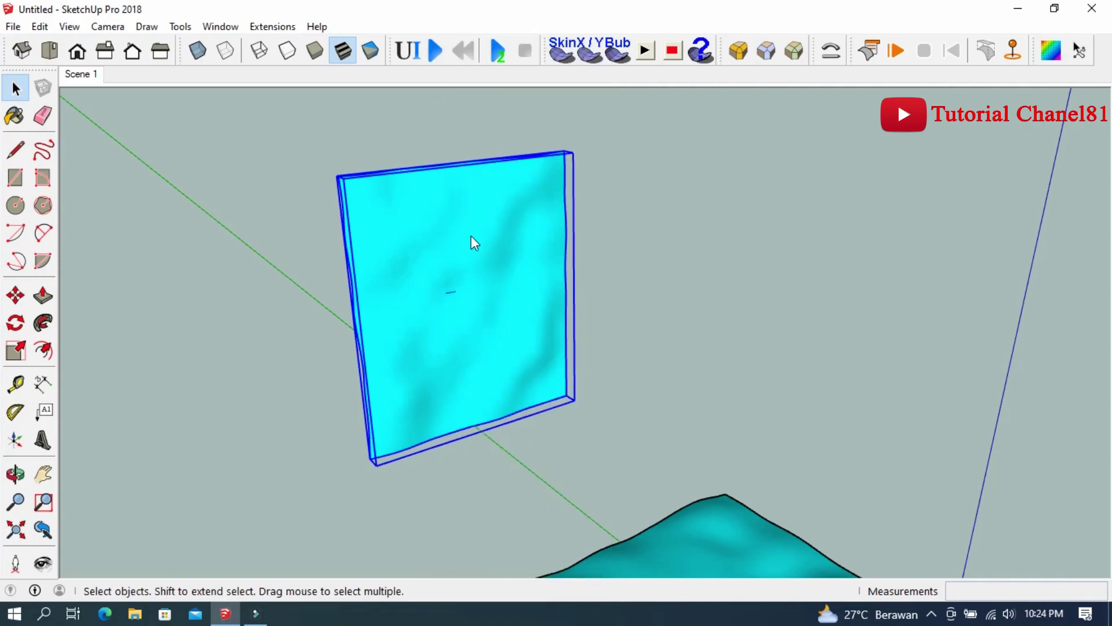
click(573, 286)
click(467, 287)
mouse_move(462, 250)
middle_down()
mouse_move(588, 261)
mouse_move(559, 301)
middle_up()
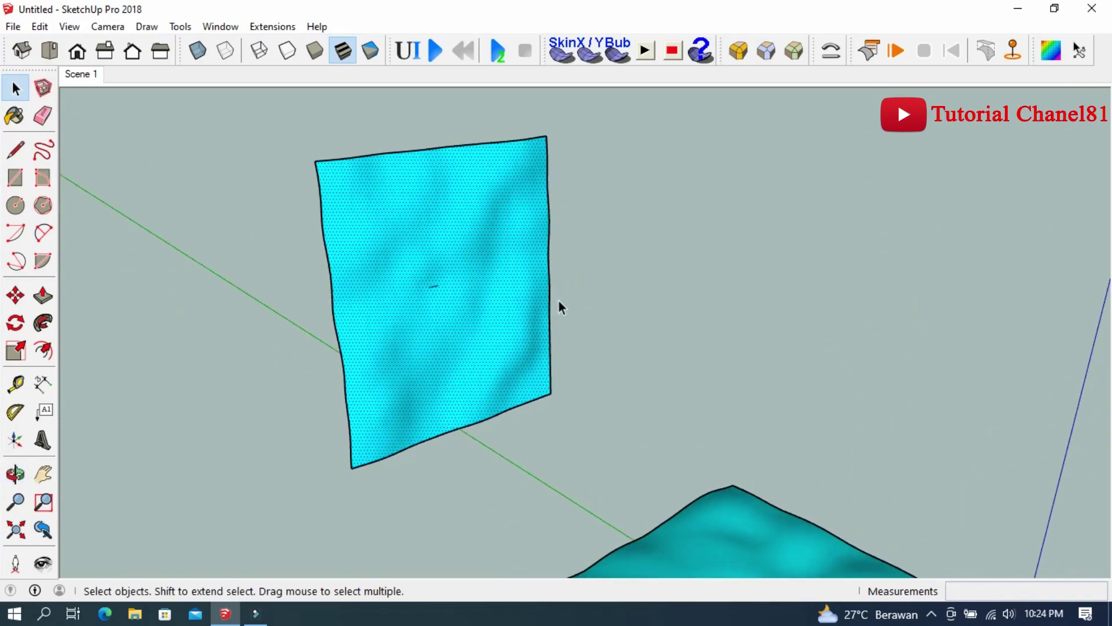
Step: Place Tape Measure guides through the upright cloth's bottom and top corners
click(15, 149)
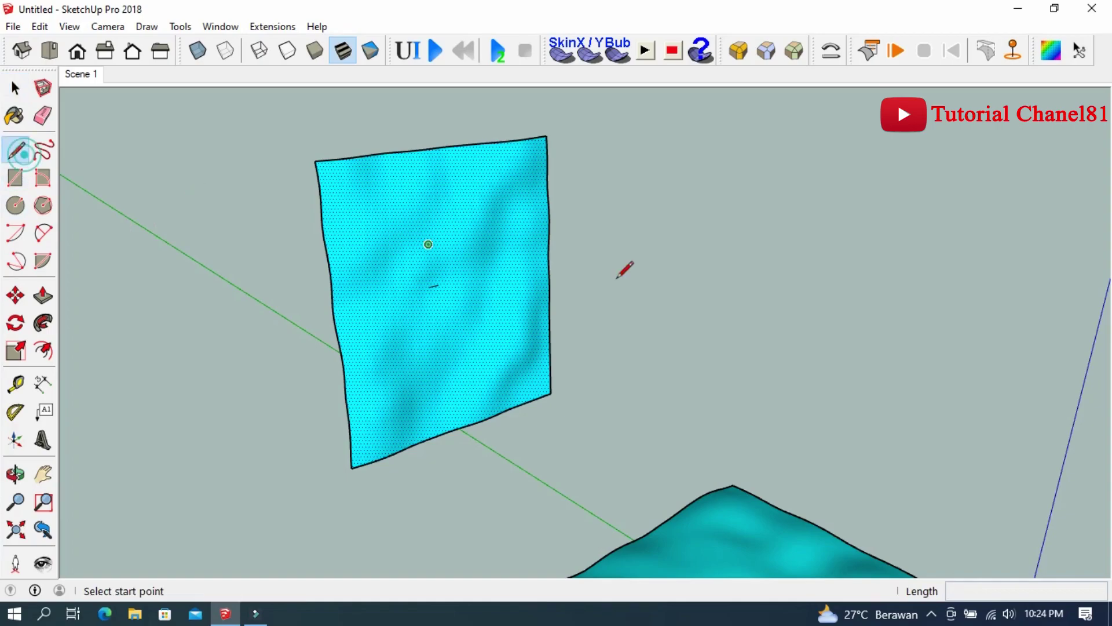
click(15, 384)
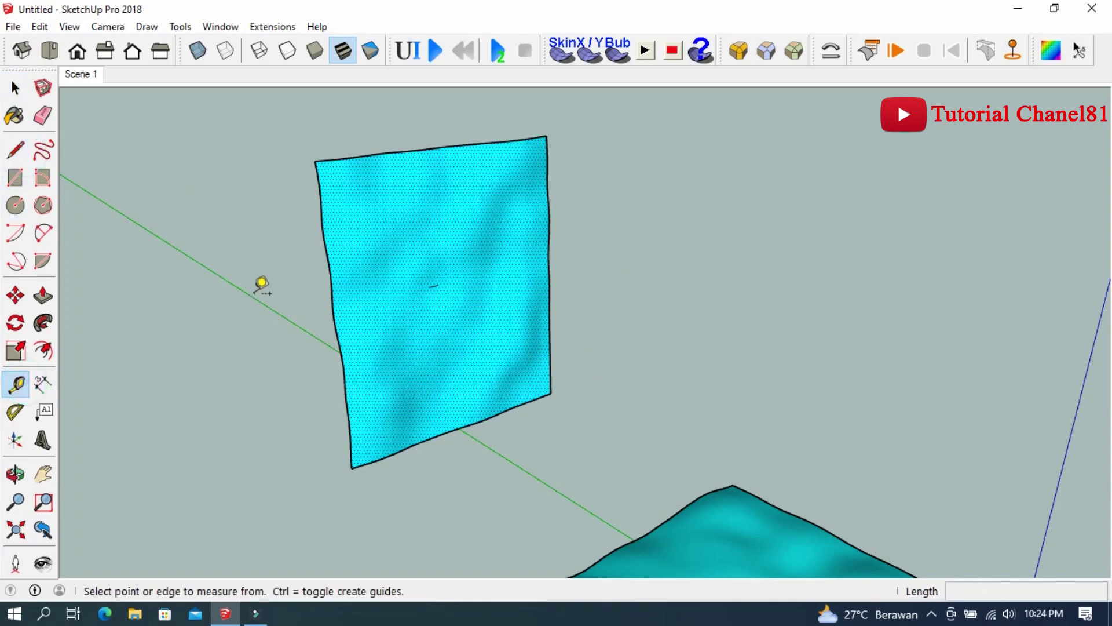
click(254, 296)
click(351, 465)
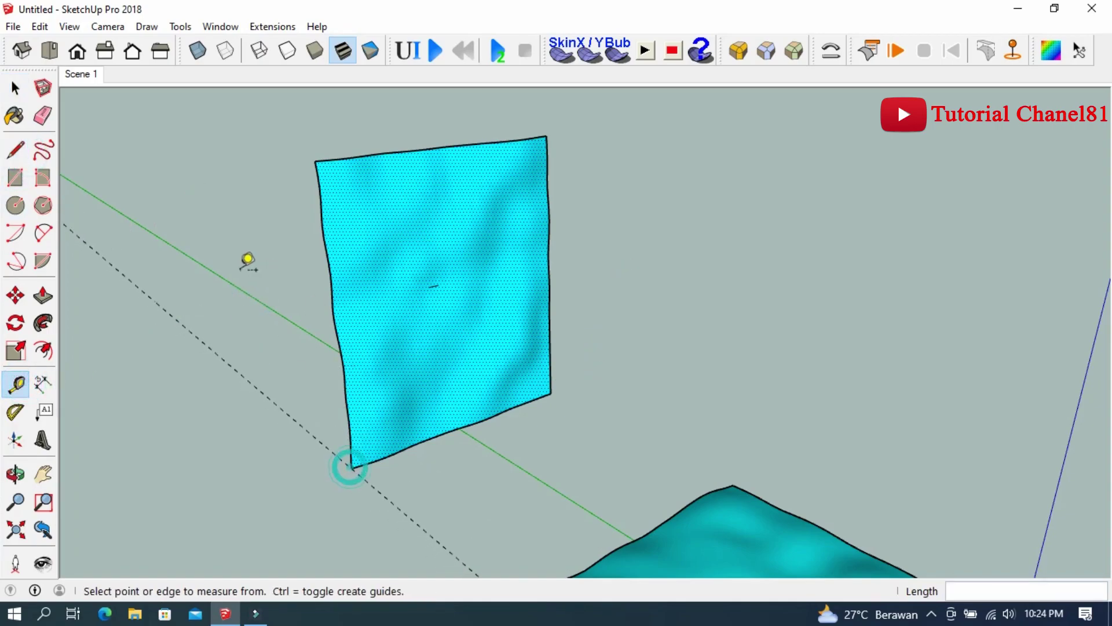
middle_drag(248, 258, 524, 289)
click(518, 461)
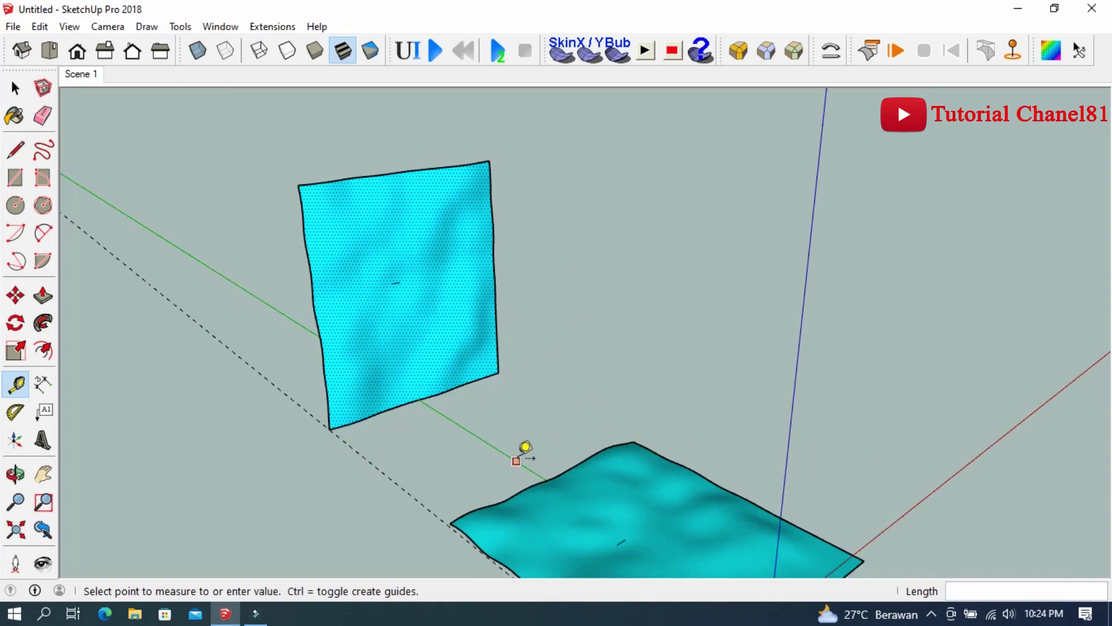
click(499, 374)
click(544, 395)
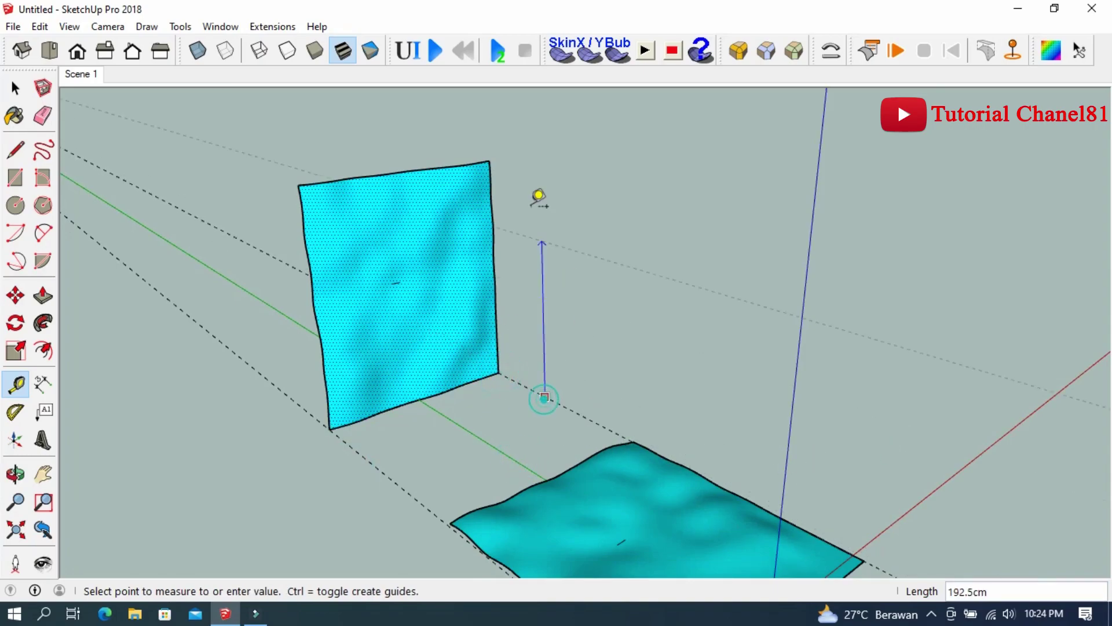
click(489, 160)
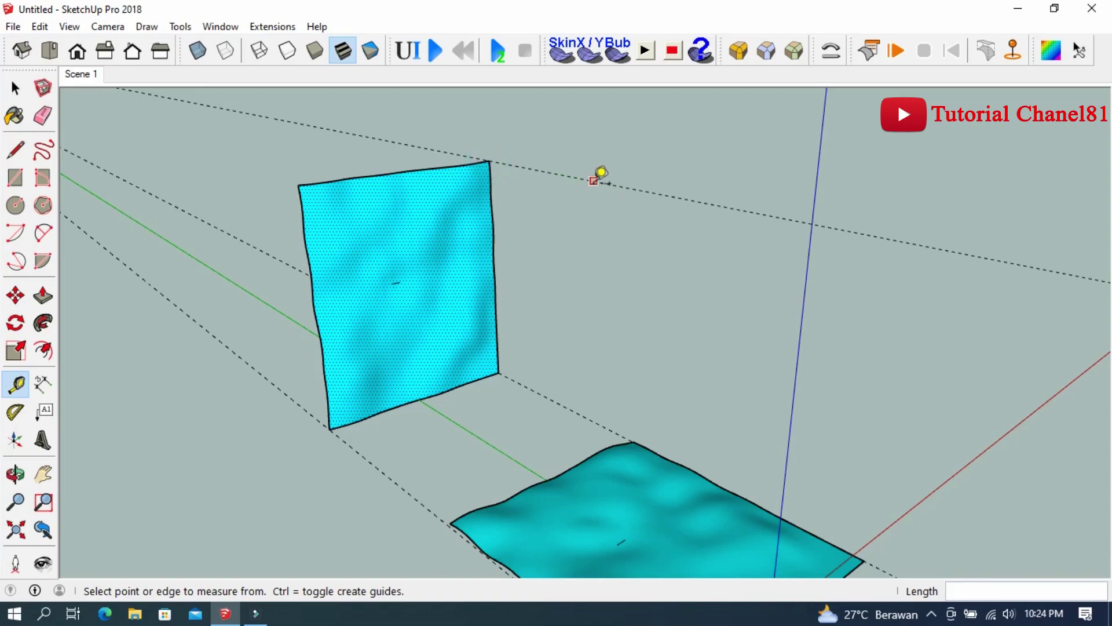
click(595, 185)
click(294, 185)
Step: Draw a grey upright rectangular face on the guide points beside the cyan cloth
click(15, 149)
click(424, 226)
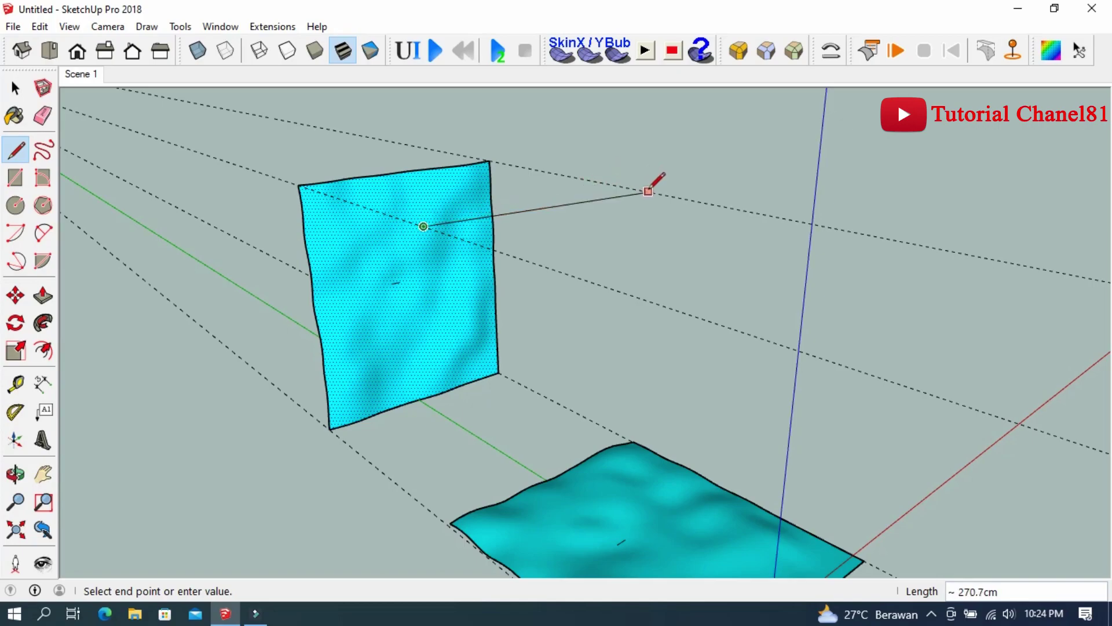
mouse_move(590, 180)
middle_down()
mouse_move(484, 330)
mouse_move(633, 248)
middle_up()
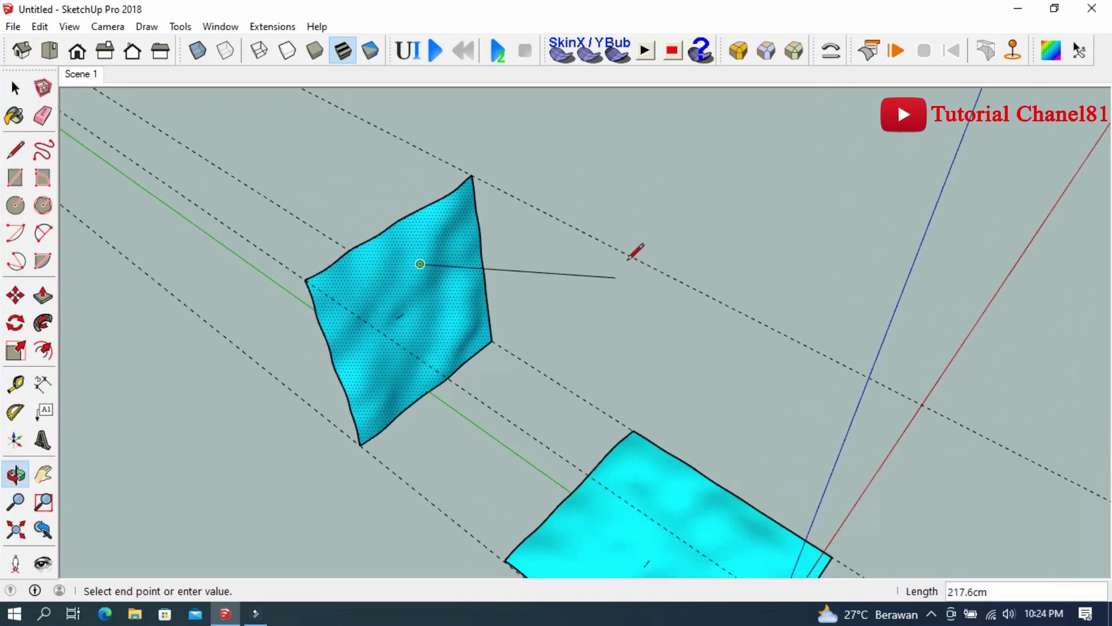
click(15, 150)
click(461, 387)
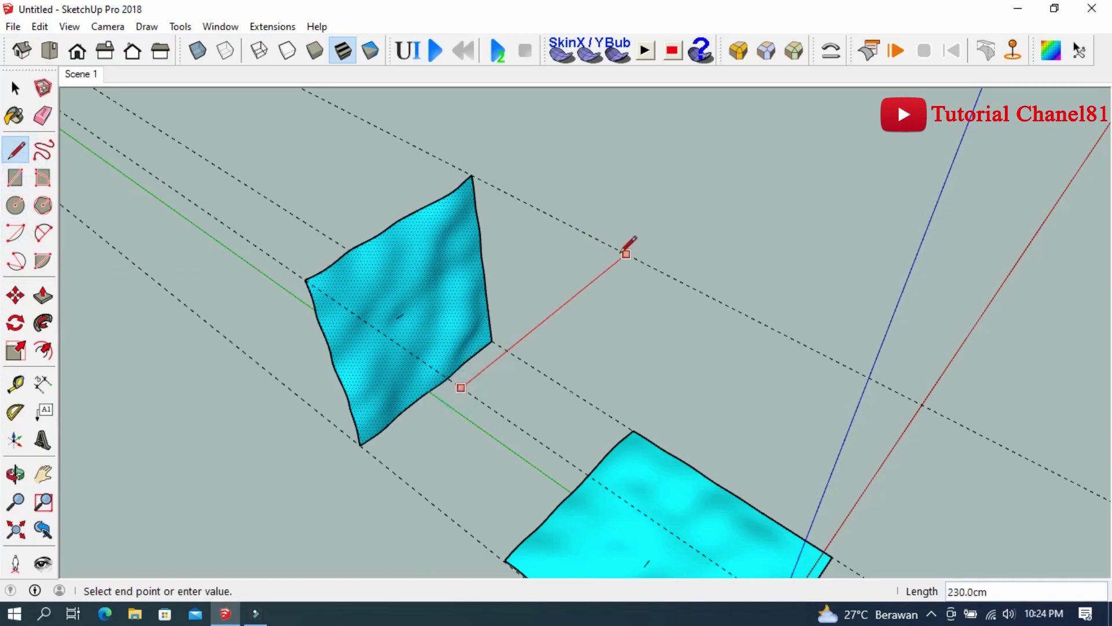
click(626, 254)
middle_drag(626, 253, 693, 171)
click(631, 377)
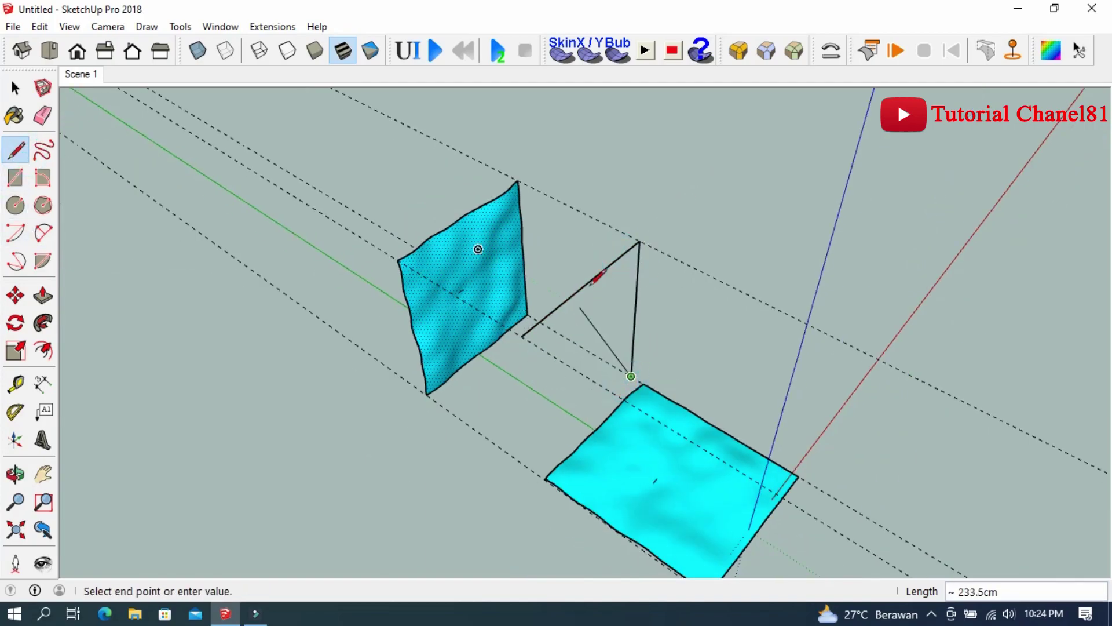
middle_drag(597, 277, 633, 164)
click(557, 413)
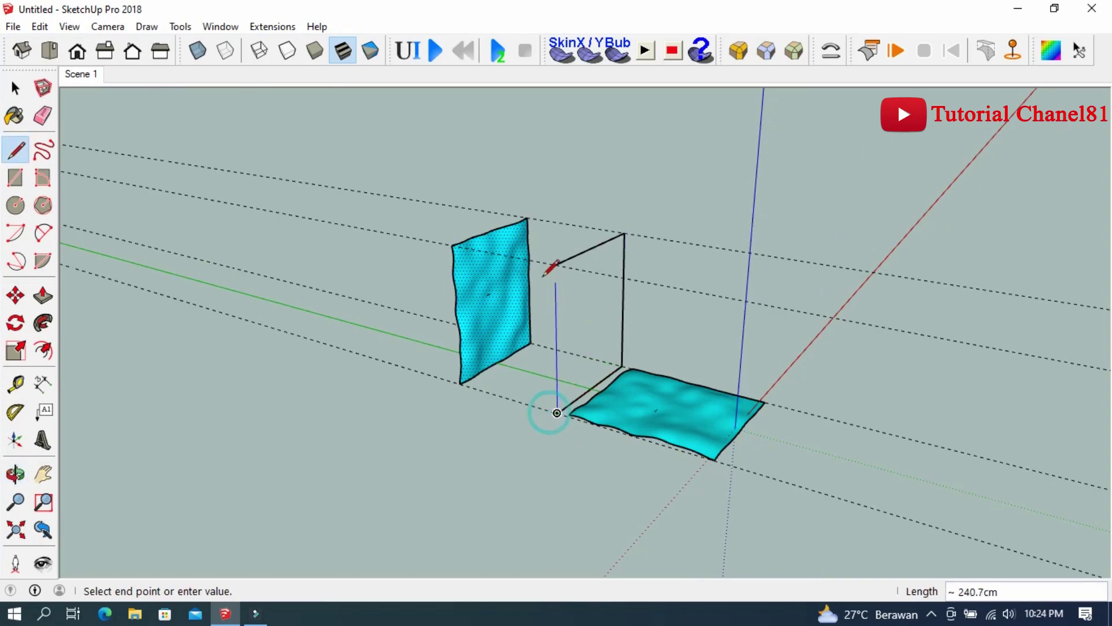
click(556, 265)
scroll(598, 321, up, 2)
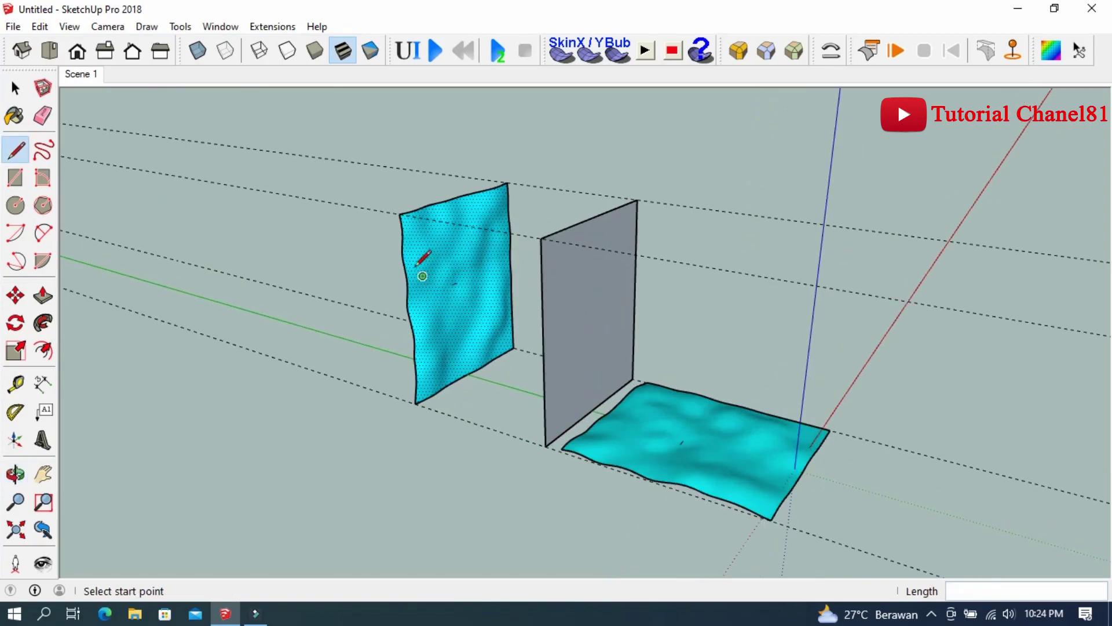
mouse_move(441, 262)
middle_down()
mouse_move(442, 275)
mouse_move(504, 255)
mouse_move(484, 276)
middle_up()
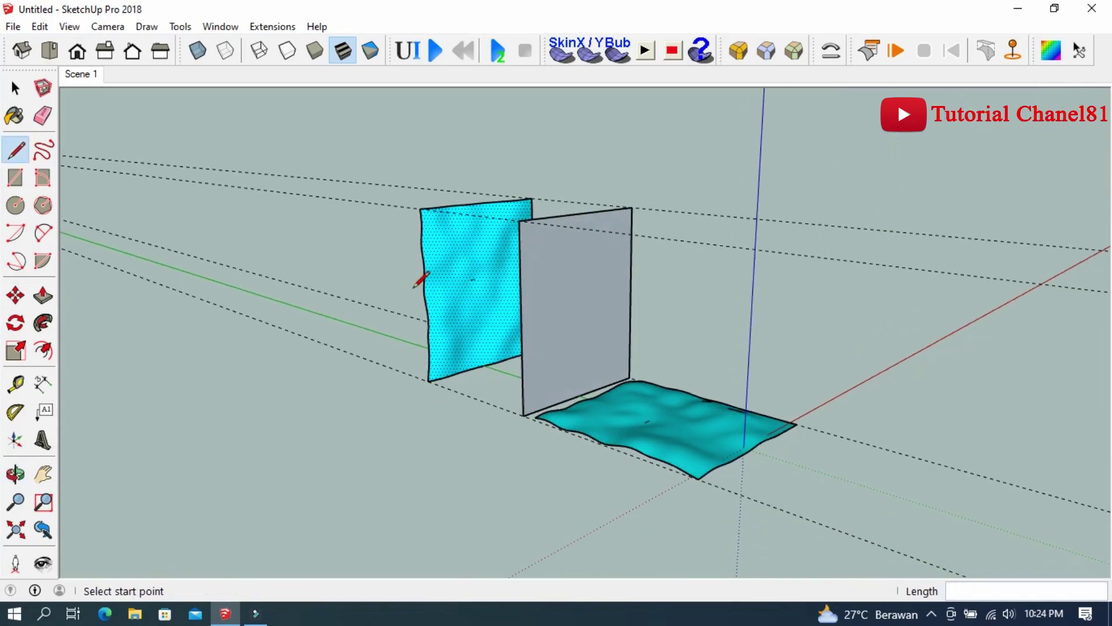
scroll(583, 318, down, 1)
scroll(590, 322, up, 1)
scroll(606, 318, down, 2)
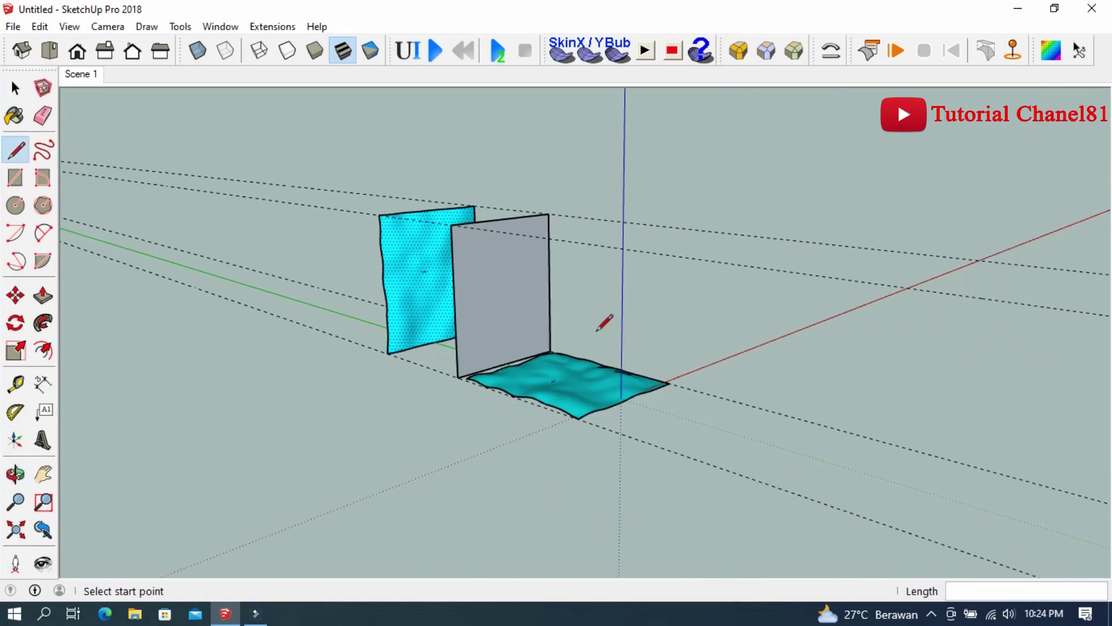
scroll(606, 319, up, 1)
scroll(539, 336, up, 1)
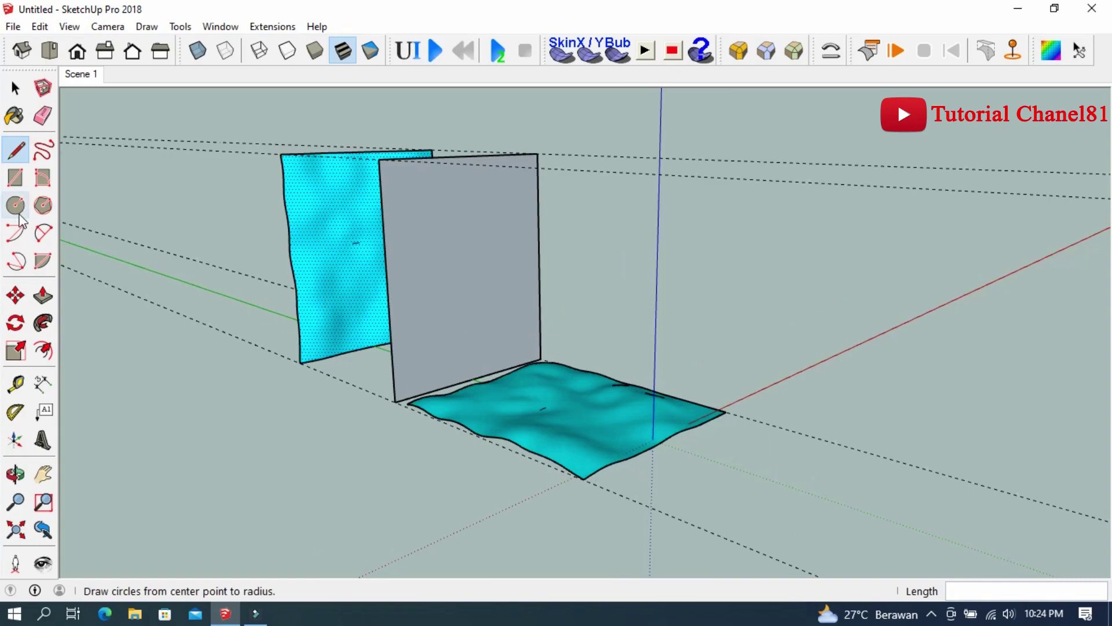
Step: Draw a closed freehand blob on the grey panel
click(43, 150)
mouse_move(485, 213)
mouse_down()
mouse_move(459, 174)
mouse_move(431, 208)
mouse_up()
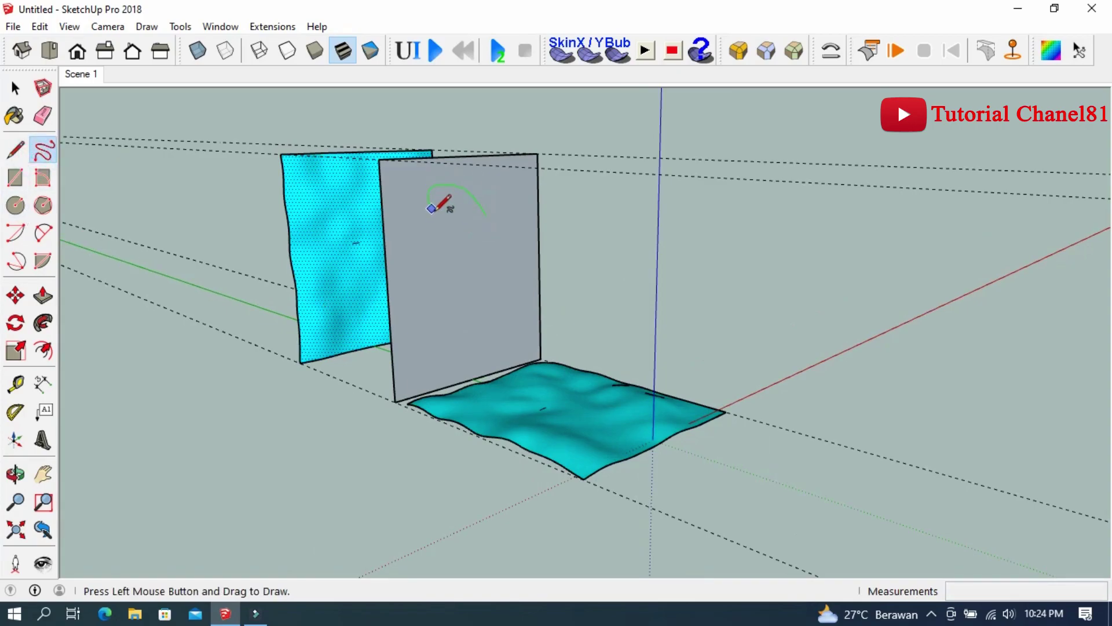
mouse_move(449, 273)
mouse_down()
mouse_move(490, 307)
mouse_move(499, 237)
mouse_move(485, 213)
mouse_up()
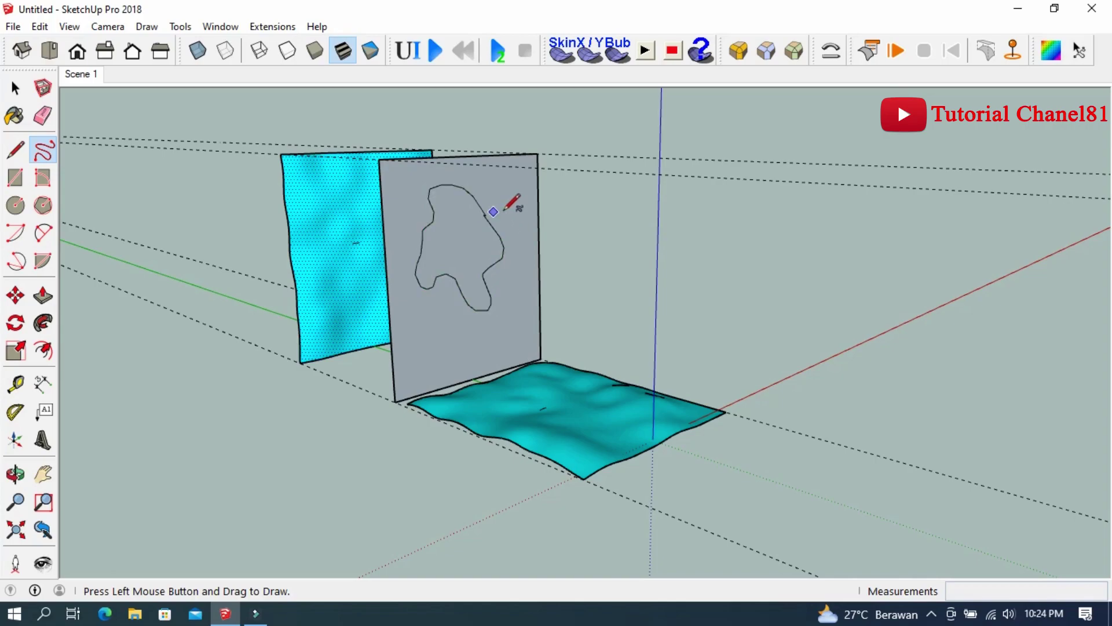
scroll(489, 209, up, 1)
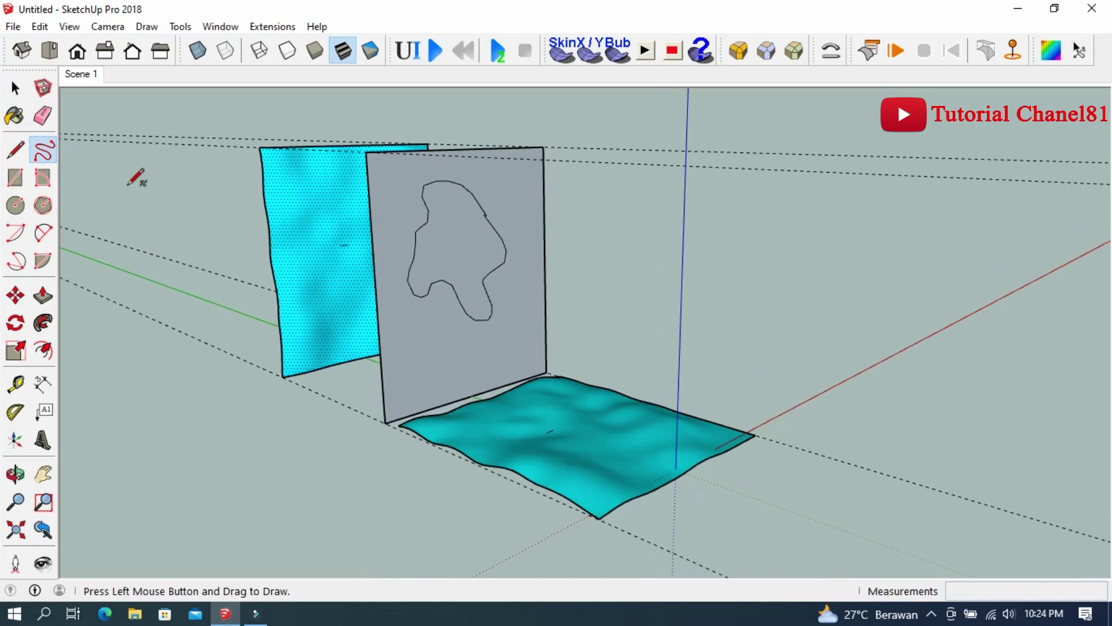
Step: Push/Pull the blob into a long solid piercing the upright cyan cloth
click(42, 297)
middle_drag(223, 310, 427, 302)
click(488, 282)
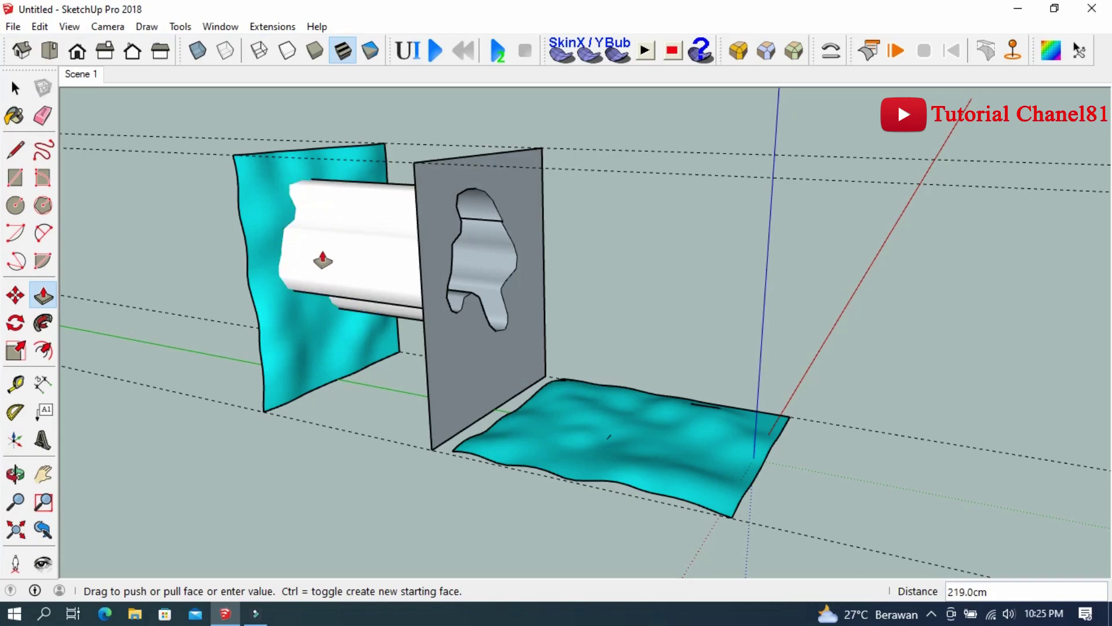
click(290, 249)
mouse_move(191, 265)
middle_down()
mouse_move(355, 251)
mouse_move(487, 202)
mouse_move(541, 219)
mouse_move(350, 253)
mouse_move(591, 249)
mouse_move(164, 181)
middle_up()
Step: Select the white extrusion together with the hanging cyan cloth
click(16, 88)
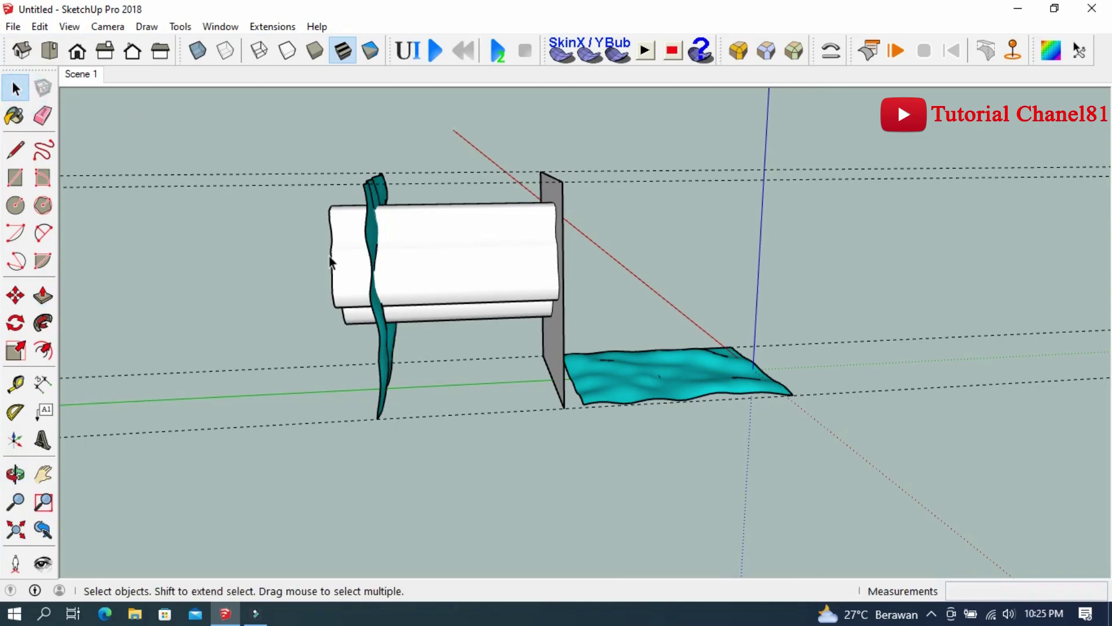
mouse_move(329, 256)
middle_down()
mouse_move(405, 306)
mouse_move(394, 291)
mouse_move(430, 294)
middle_up()
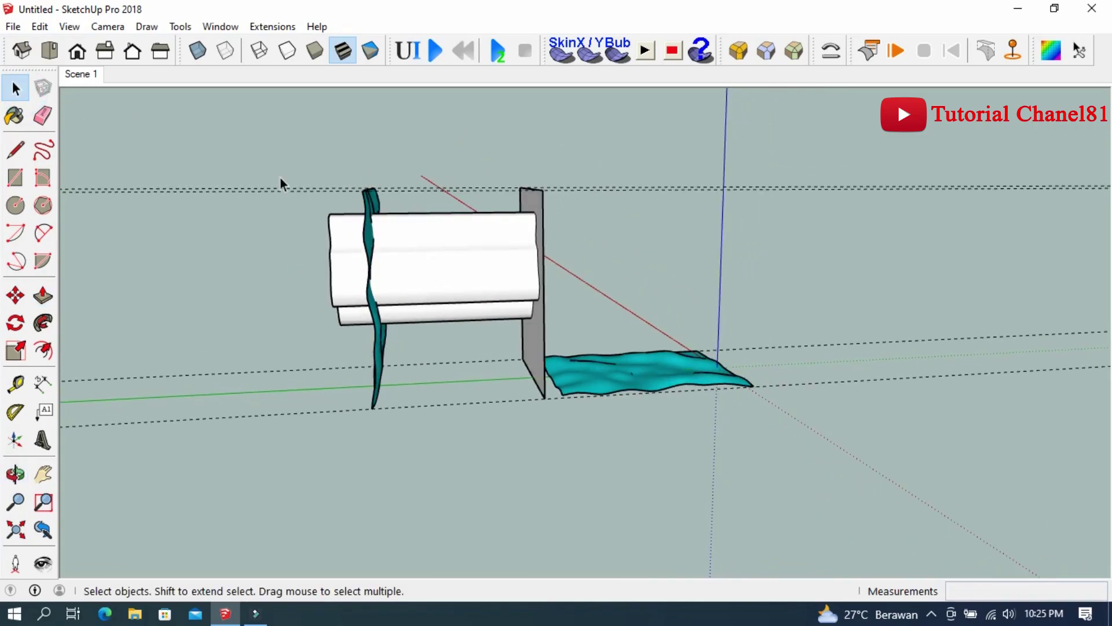
drag(259, 149, 558, 425)
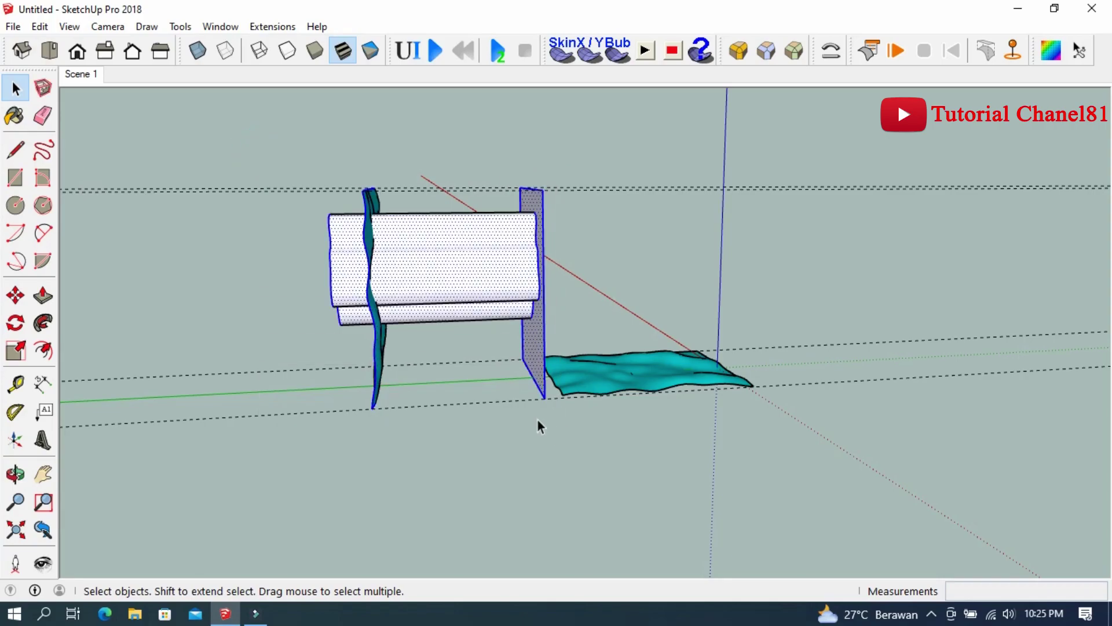
mouse_move(538, 423)
middle_down()
mouse_move(472, 415)
mouse_move(435, 356)
middle_up()
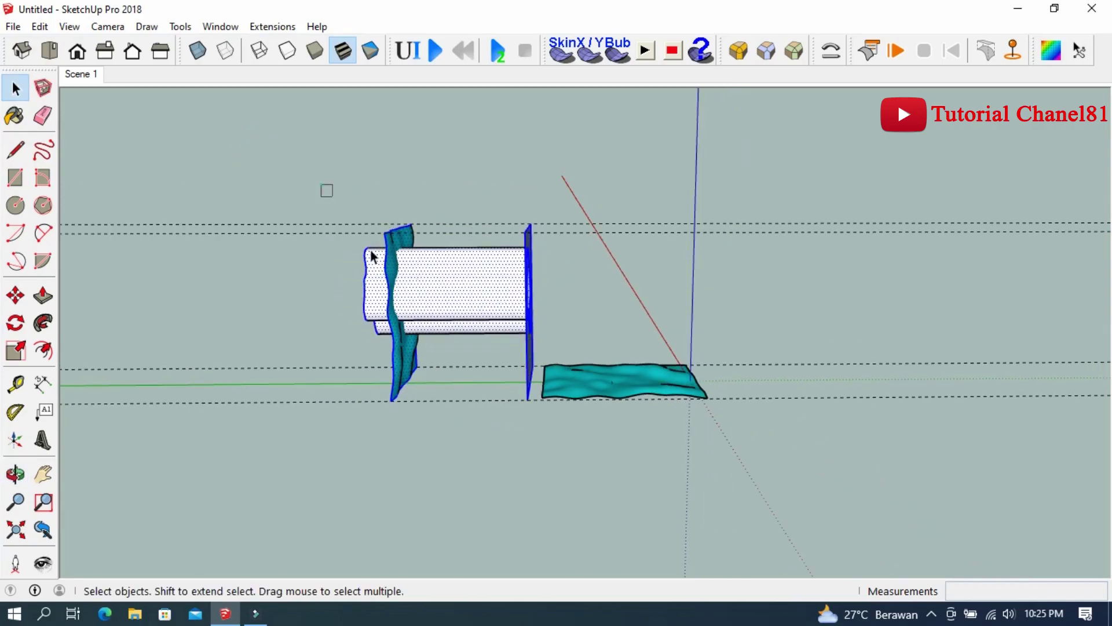
click(347, 197)
scroll(320, 269, up, 2)
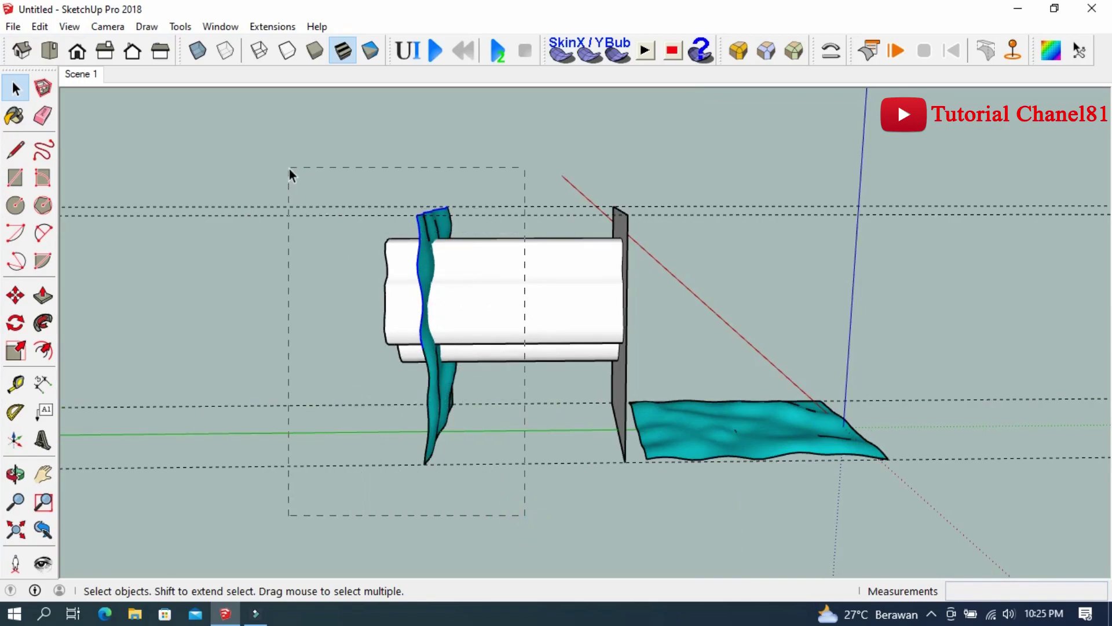
drag(289, 174, 291, 175)
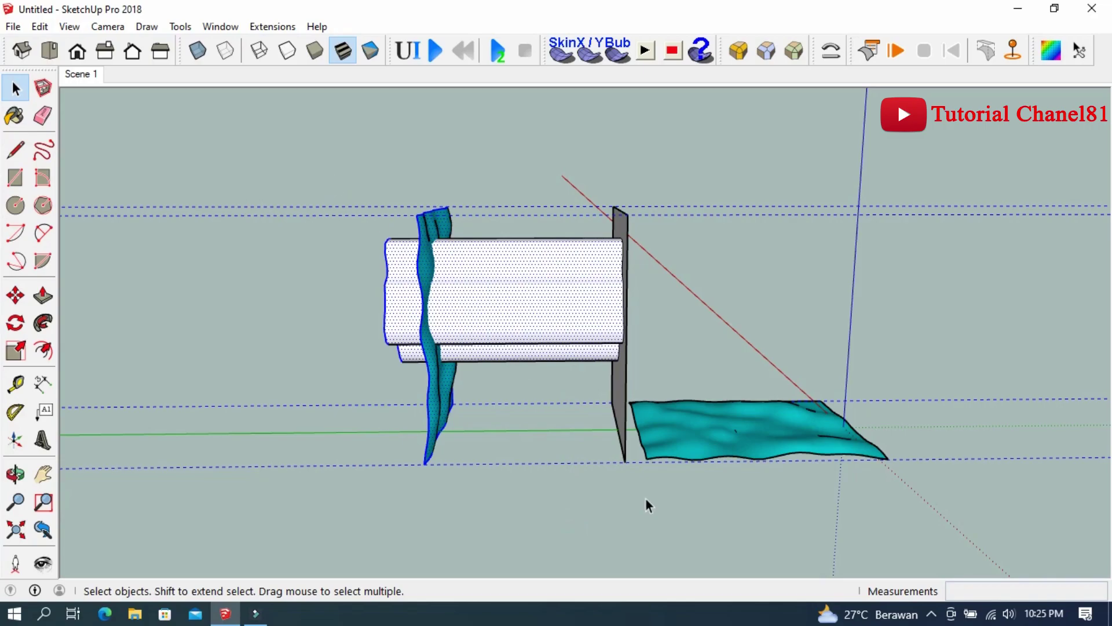
scroll(625, 487, down, 2)
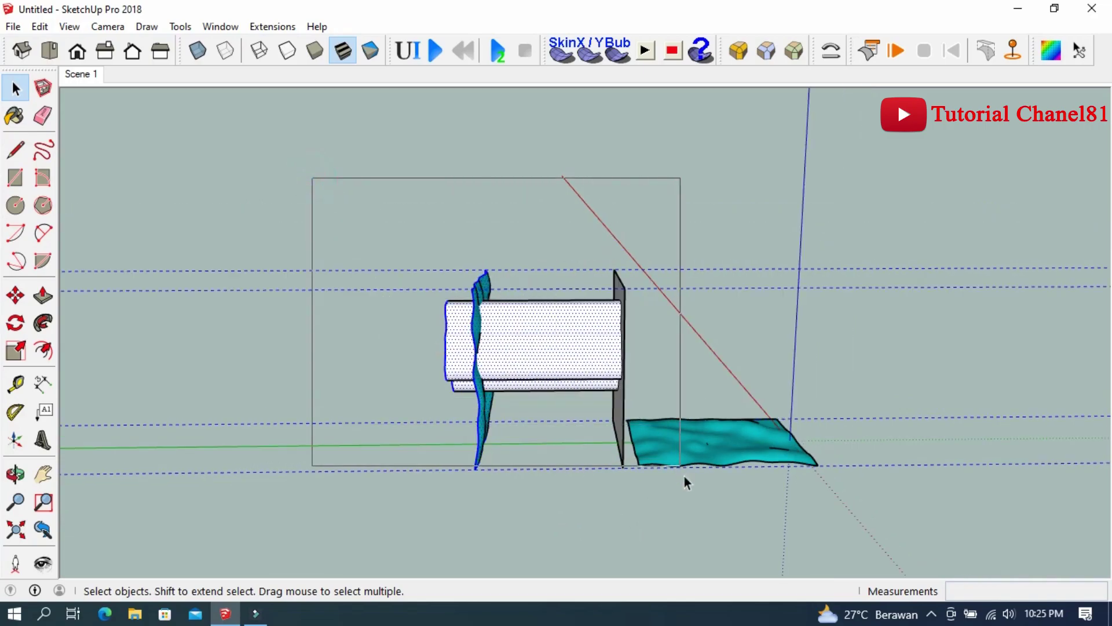
Step: Add the grey board to the selection and apply Intersect Faces With Model
drag(443, 250, 672, 514)
scroll(593, 425, up, 1)
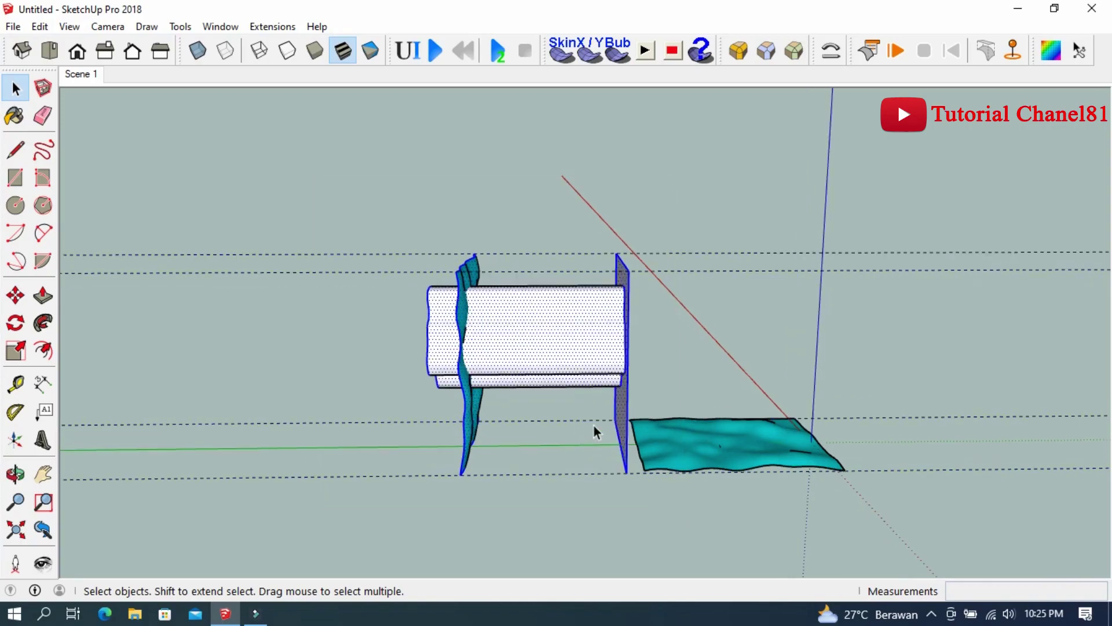
scroll(593, 425, up, 1)
middle_drag(412, 373, 394, 343)
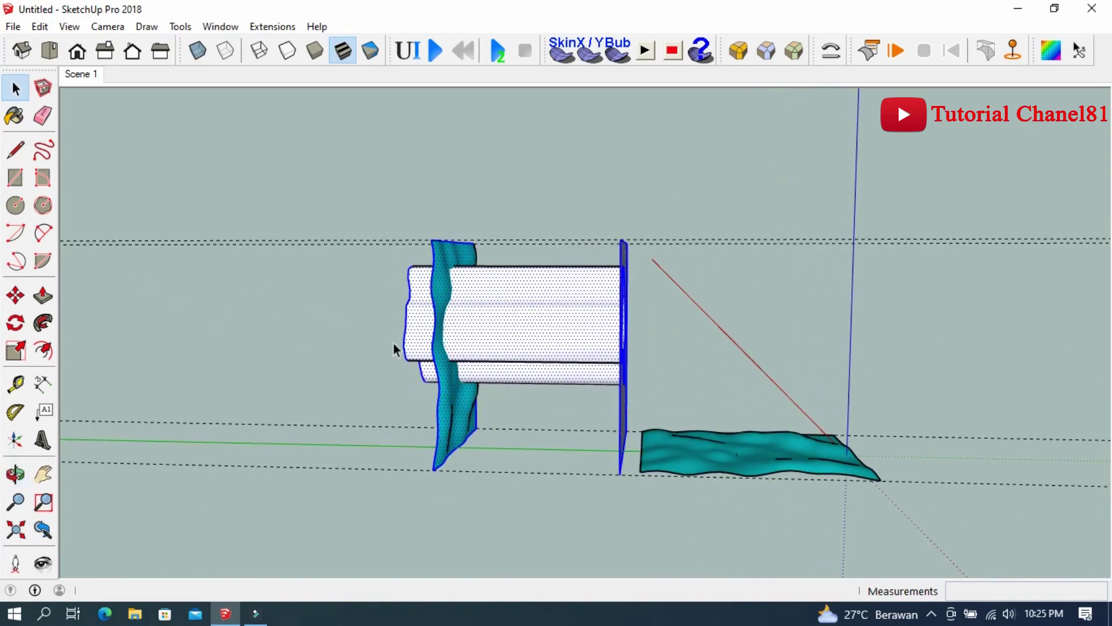
right_click(471, 314)
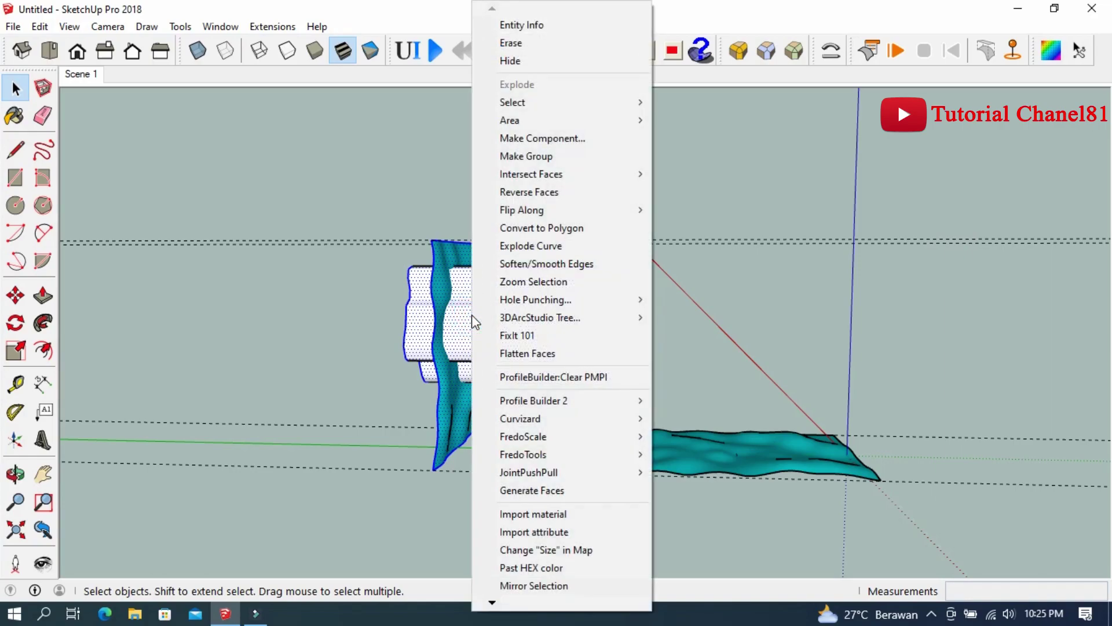
mouse_move(530, 174)
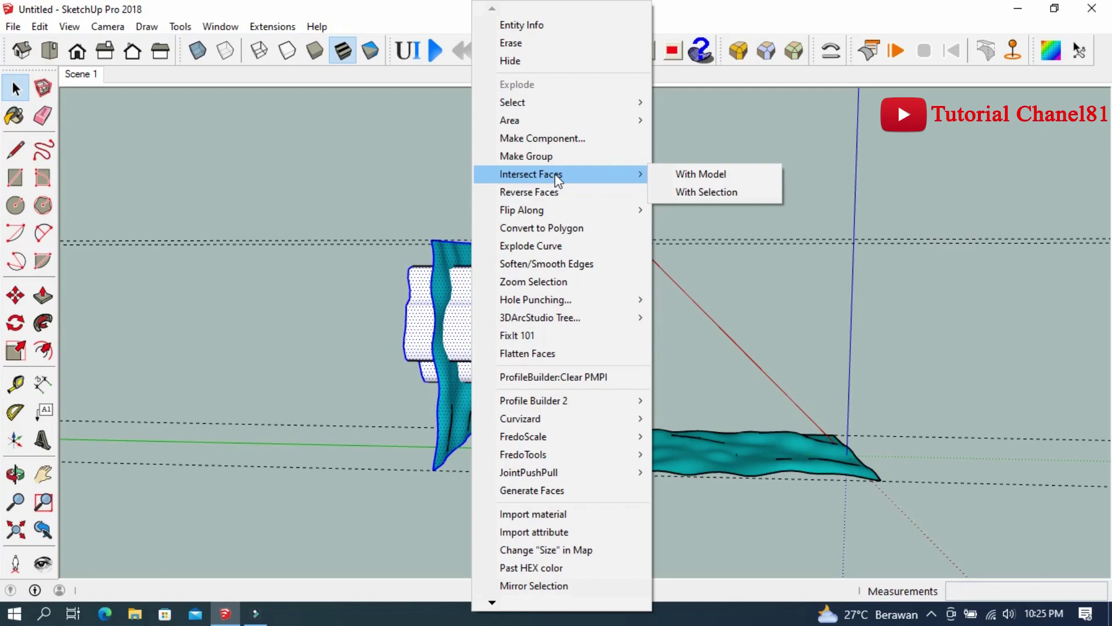
click(681, 174)
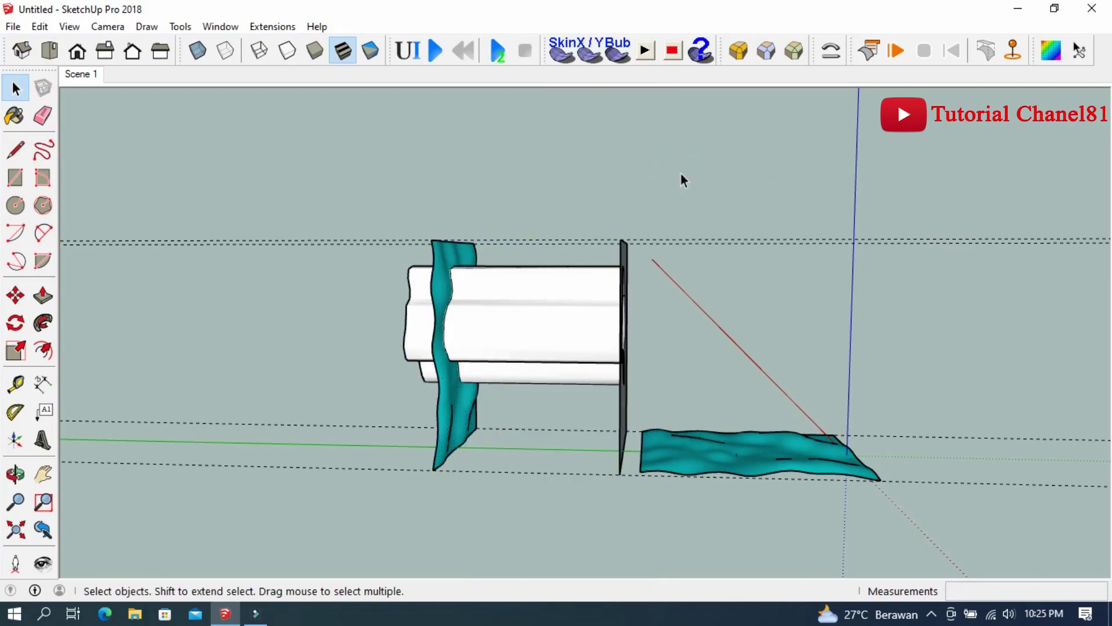
Step: Delete the white extrusion pieces and the leftover thin sliver
mouse_move(637, 333)
middle_down()
mouse_move(558, 365)
mouse_move(480, 335)
mouse_move(452, 306)
mouse_move(695, 298)
mouse_move(590, 298)
mouse_move(377, 259)
middle_up()
click(425, 298)
key(Delete)
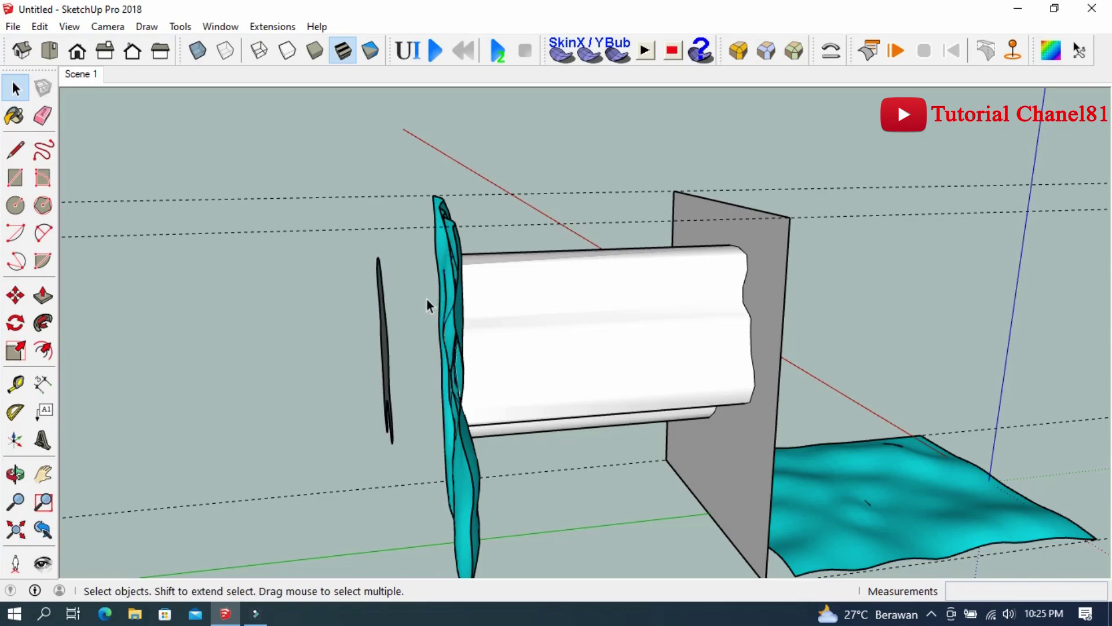
click(553, 307)
key(Delete)
mouse_move(340, 235)
mouse_down()
mouse_move(395, 411)
mouse_move(401, 474)
mouse_up()
key(Delete)
Step: Delete a stray grey piece and inspect the blob outline cut into the cyan cloth
mouse_move(583, 405)
middle_down()
mouse_move(442, 385)
mouse_move(760, 316)
middle_up()
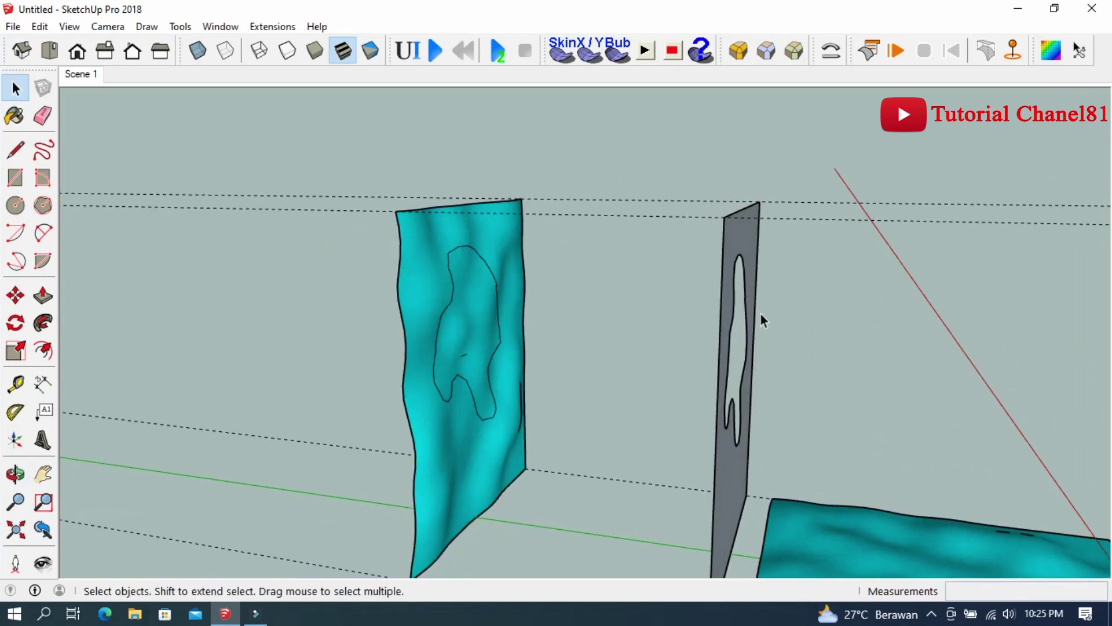
mouse_move(624, 261)
middle_down()
mouse_move(725, 264)
mouse_move(768, 241)
mouse_move(533, 272)
middle_up()
click(768, 241)
key(Delete)
scroll(557, 258, up, 2)
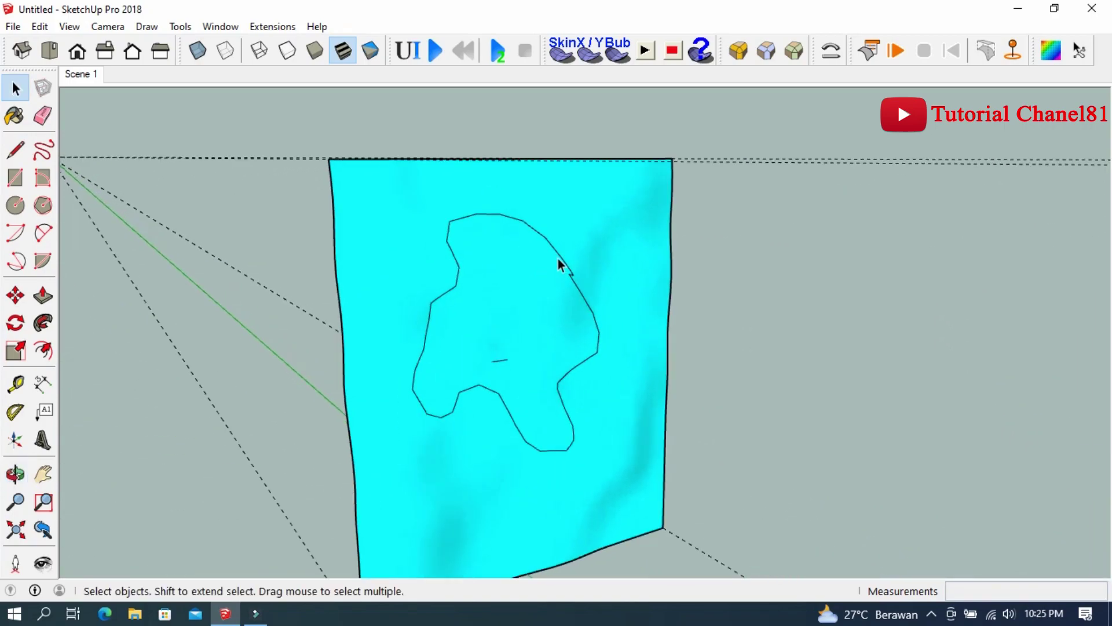
mouse_move(468, 300)
middle_down()
mouse_move(775, 295)
mouse_move(693, 394)
mouse_move(467, 318)
mouse_move(441, 288)
mouse_move(427, 323)
middle_up()
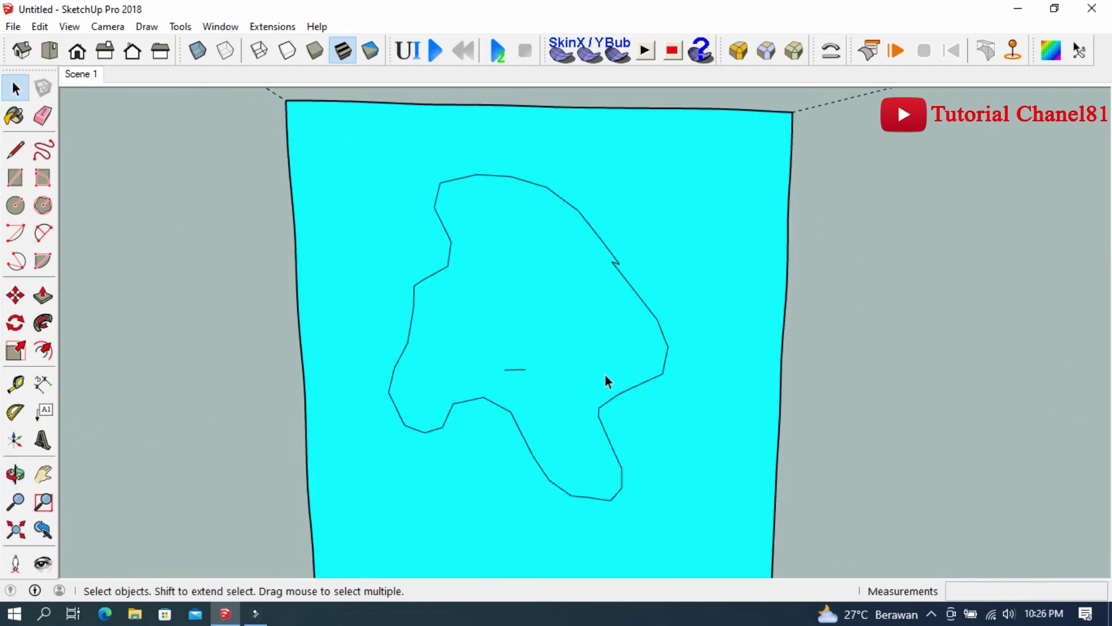
scroll(581, 331, down, 2)
scroll(552, 272, down, 1)
mouse_move(550, 272)
middle_down()
mouse_move(576, 315)
mouse_move(543, 450)
mouse_move(552, 440)
mouse_move(606, 532)
middle_up()
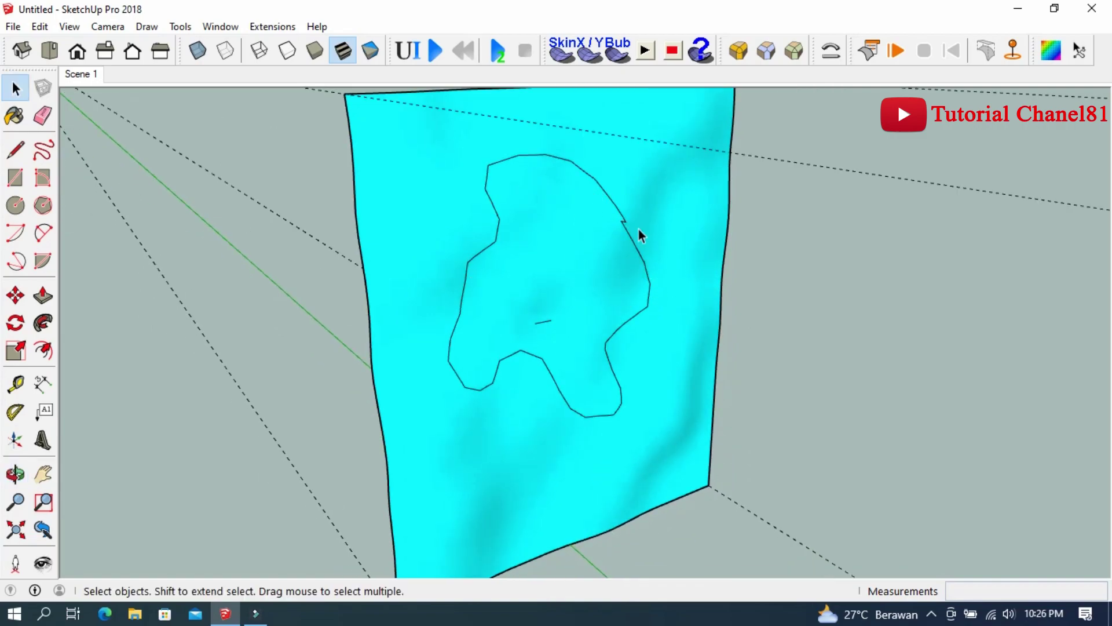
scroll(580, 251, down, 1)
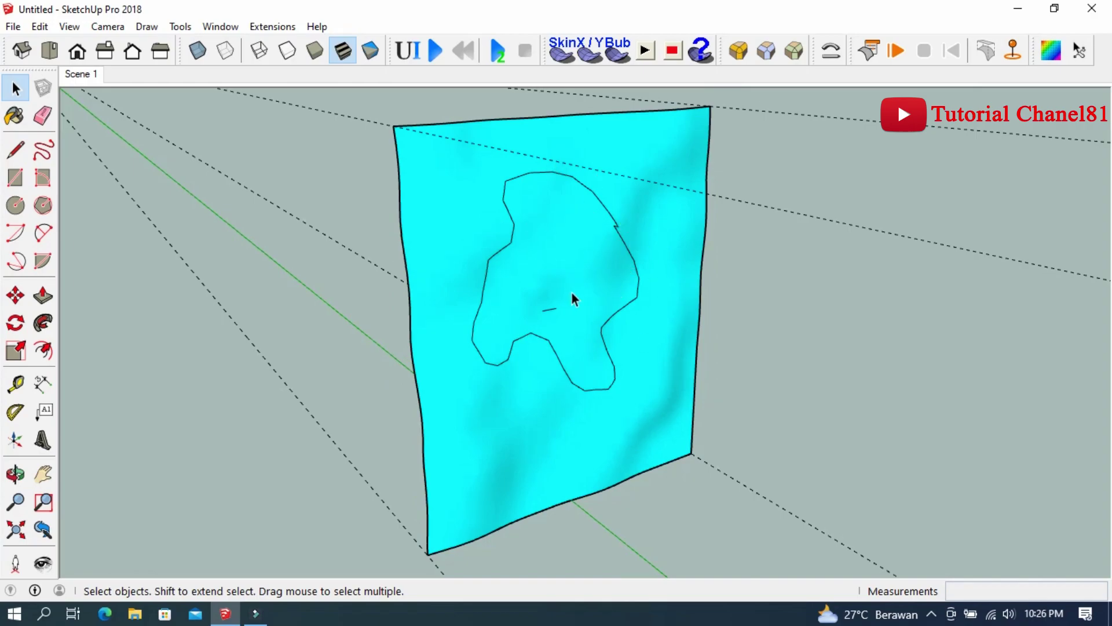
scroll(587, 305, down, 1)
scroll(433, 240, down, 1)
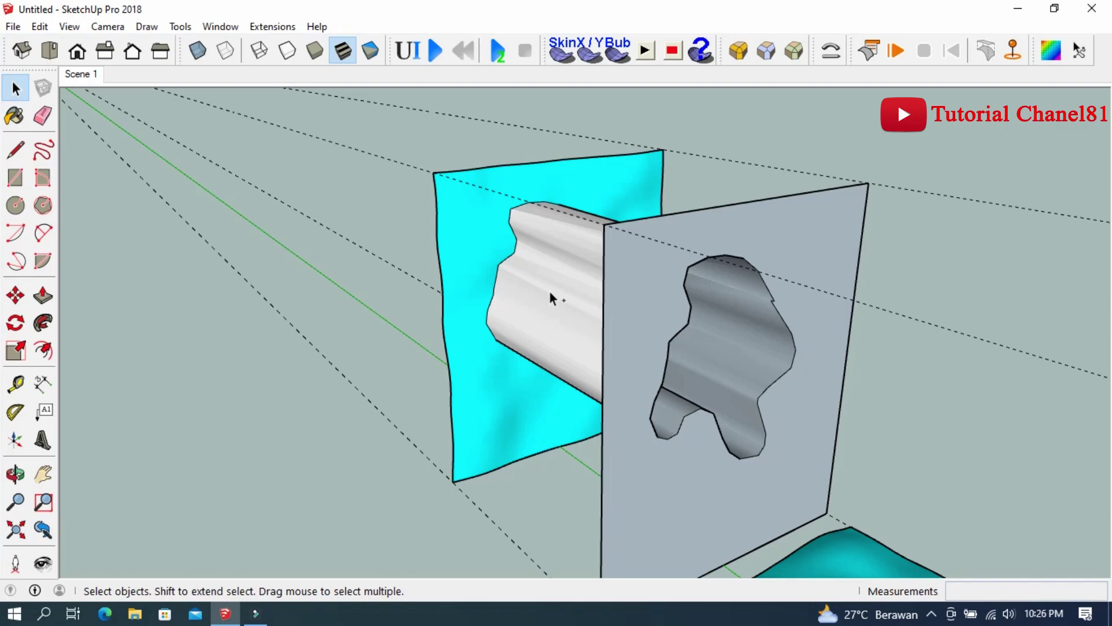
Step: Delete the grey board along with its profile-shaped area
double_click(655, 307)
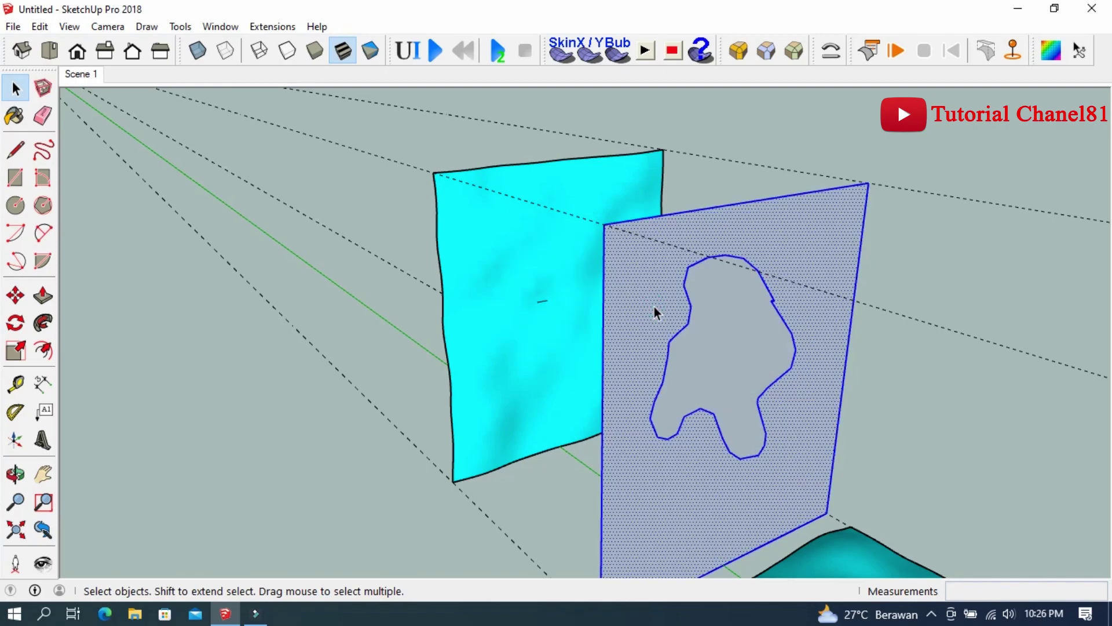
click(654, 307)
key(Delete)
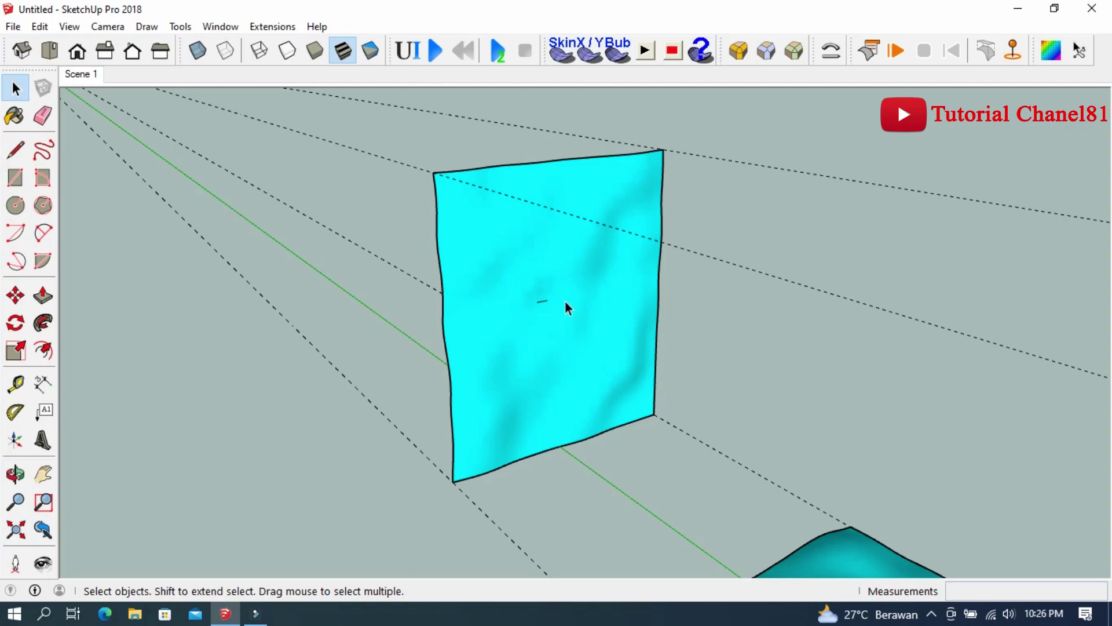
middle_drag(579, 359, 537, 273)
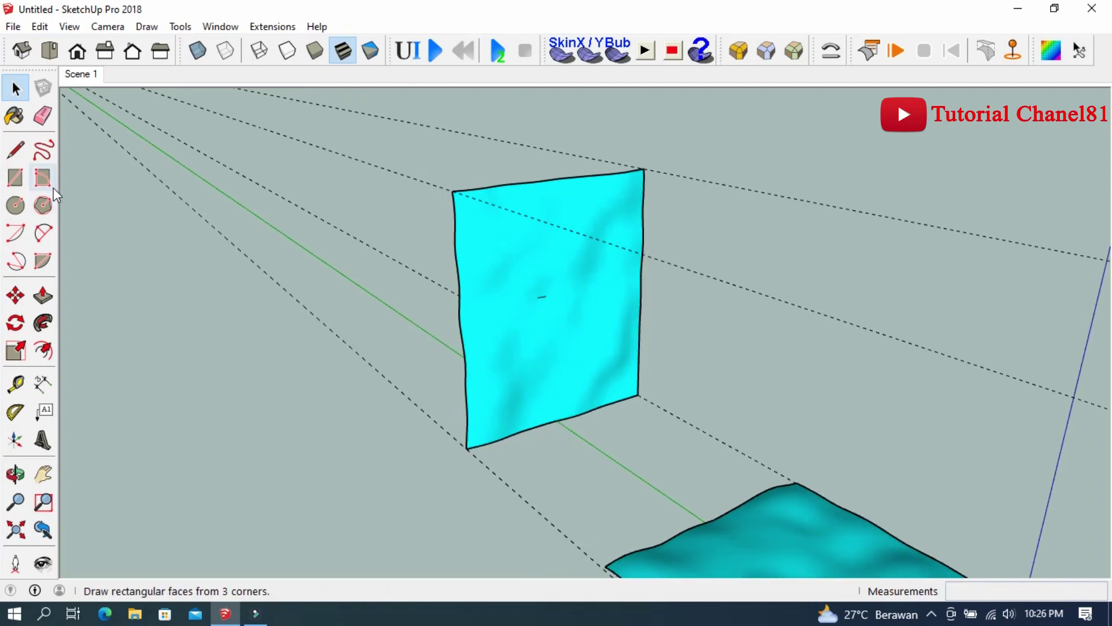
Step: Draw a new upright rectangular panel in front of the cyan cloth and begin a line on it
click(15, 151)
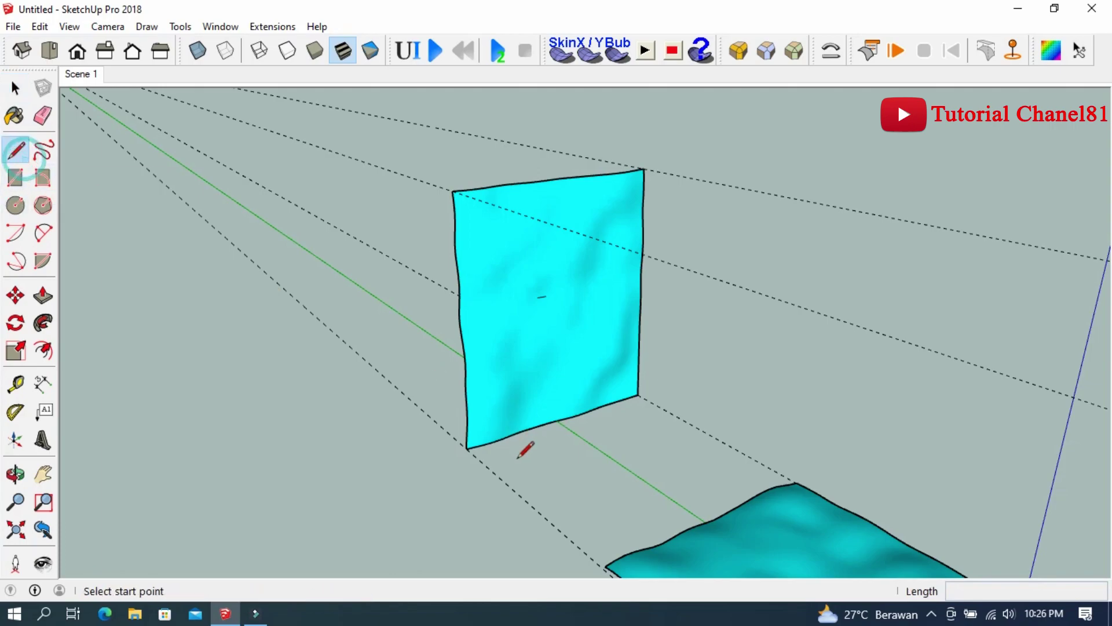
click(516, 492)
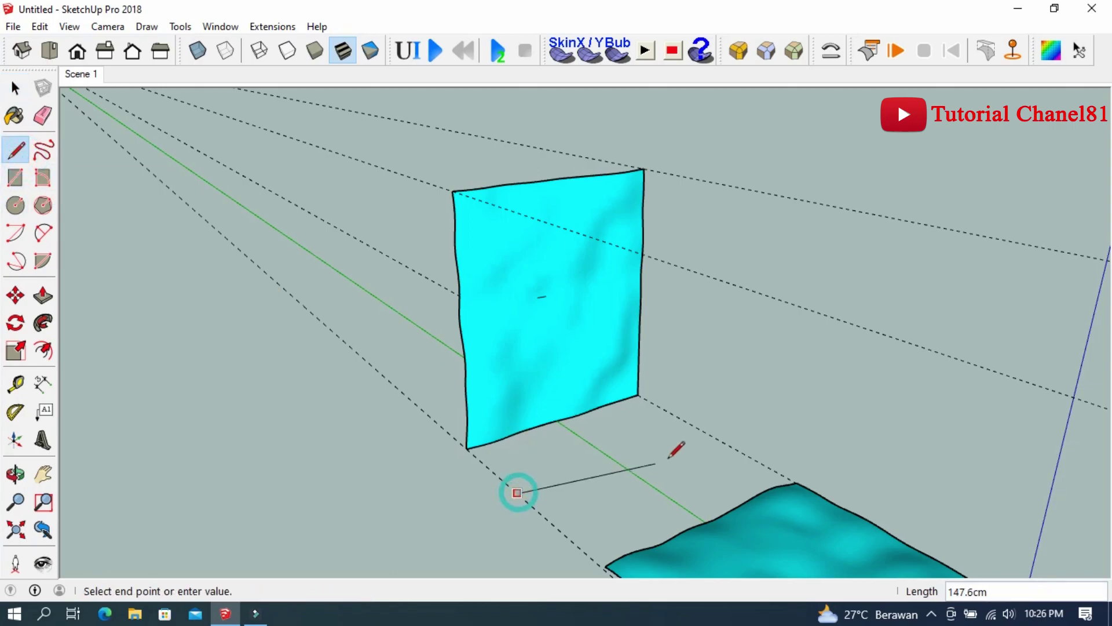
click(696, 428)
click(711, 181)
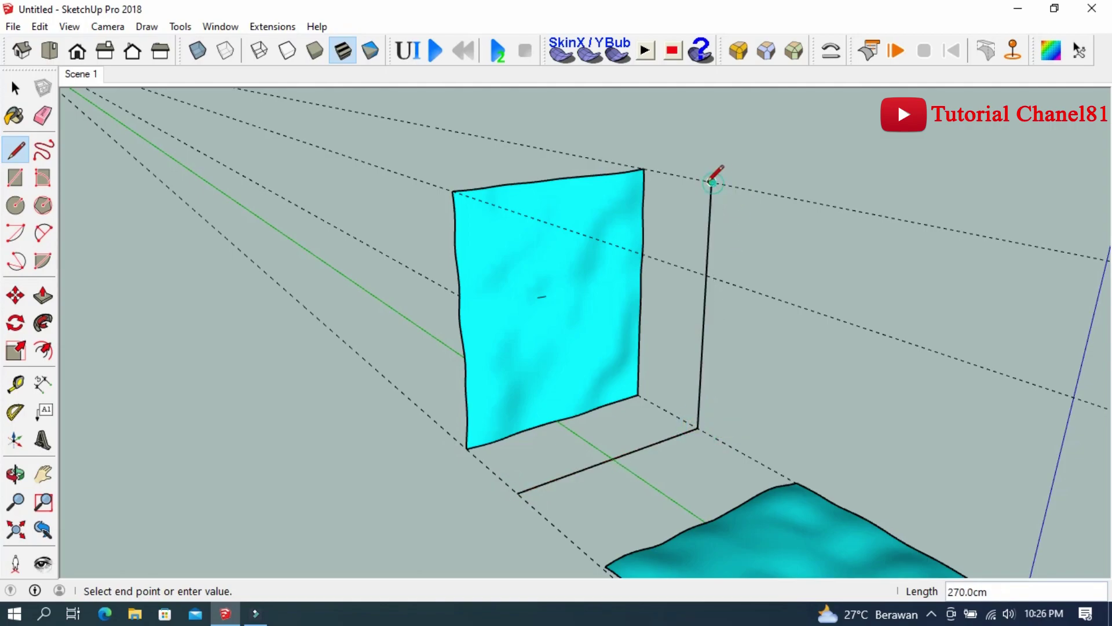
middle_drag(530, 216, 605, 233)
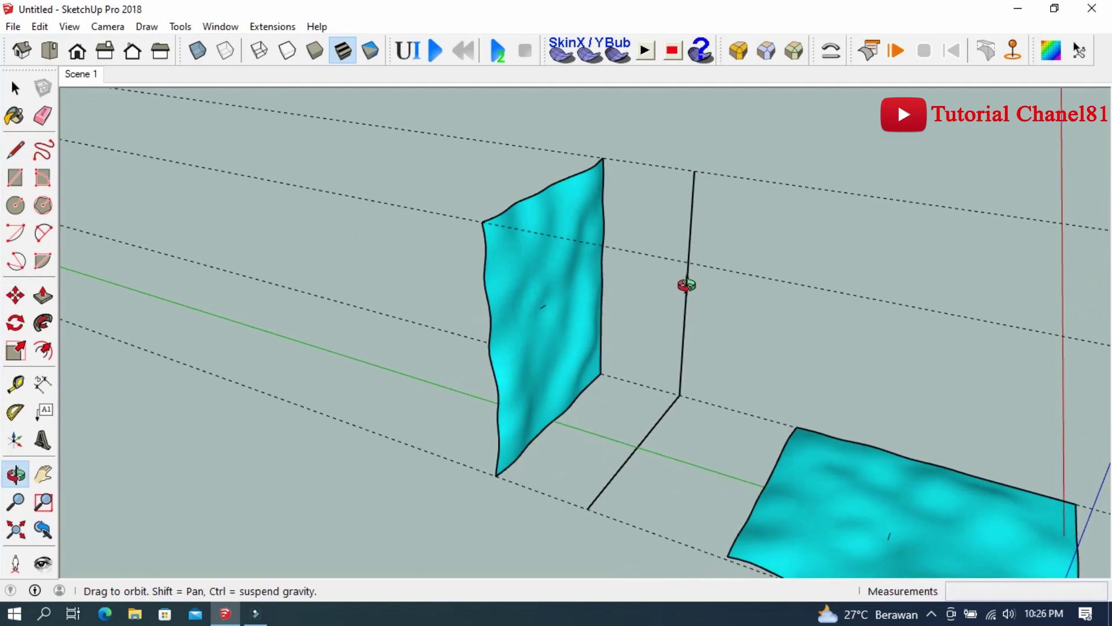
click(591, 245)
click(591, 509)
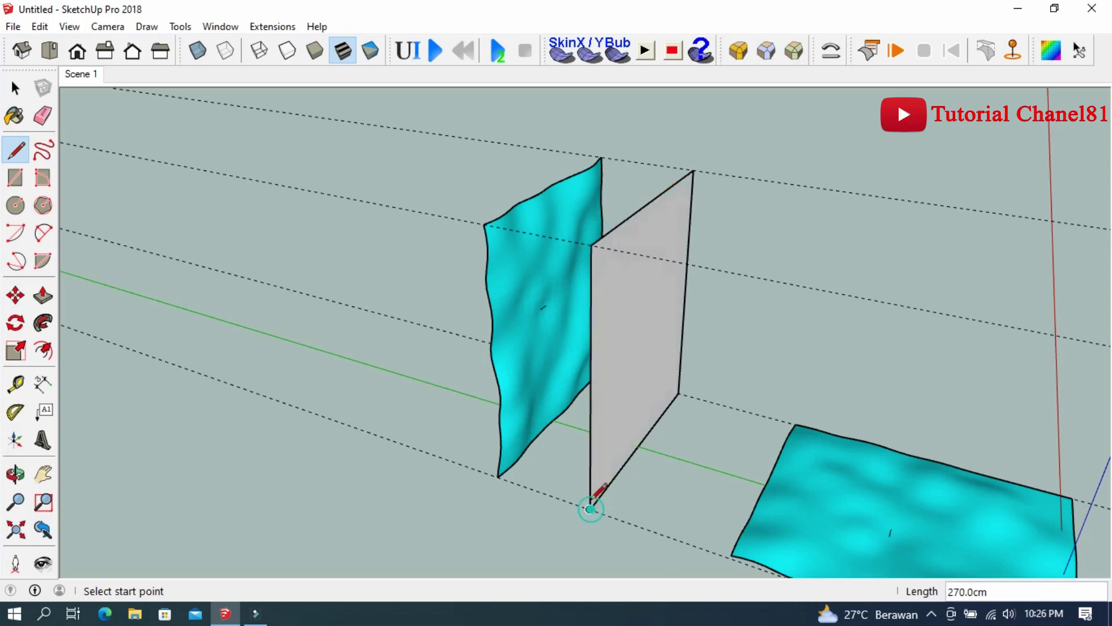
mouse_move(591, 510)
middle_down()
mouse_move(564, 408)
mouse_move(497, 404)
middle_up()
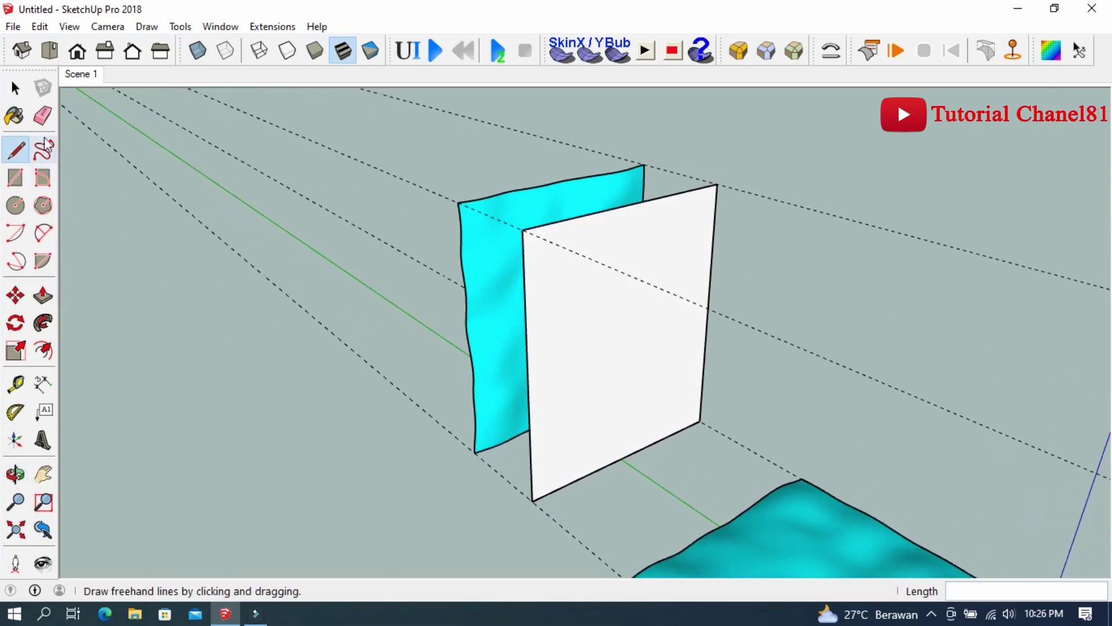
mouse_move(347, 298)
middle_down()
mouse_move(560, 362)
mouse_move(689, 295)
middle_up()
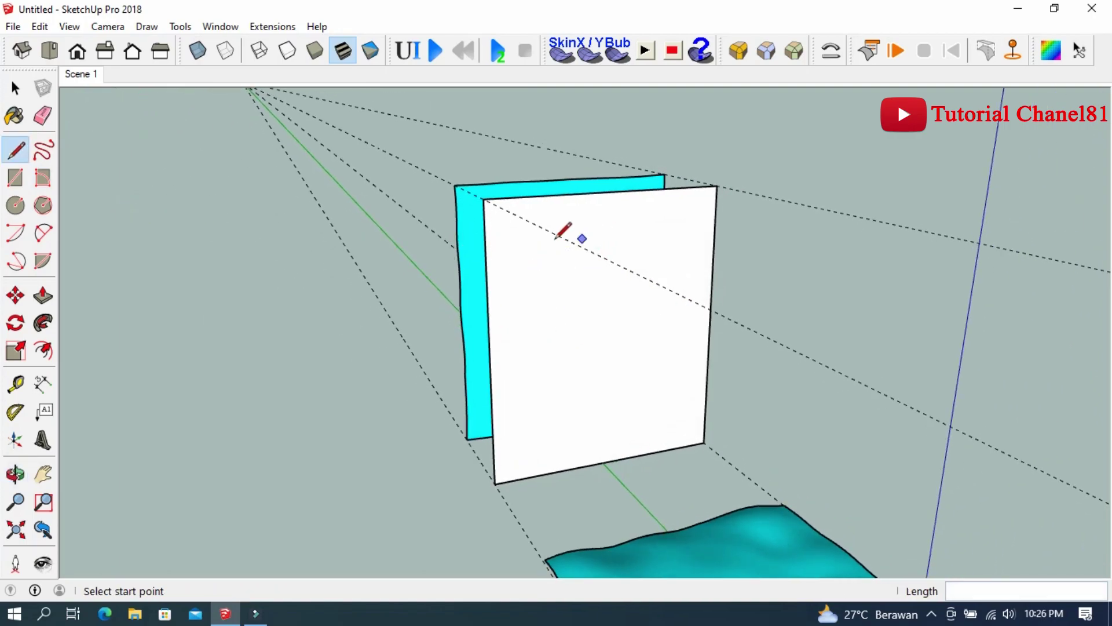
mouse_move(517, 299)
middle_down()
mouse_move(551, 343)
mouse_move(497, 240)
middle_up()
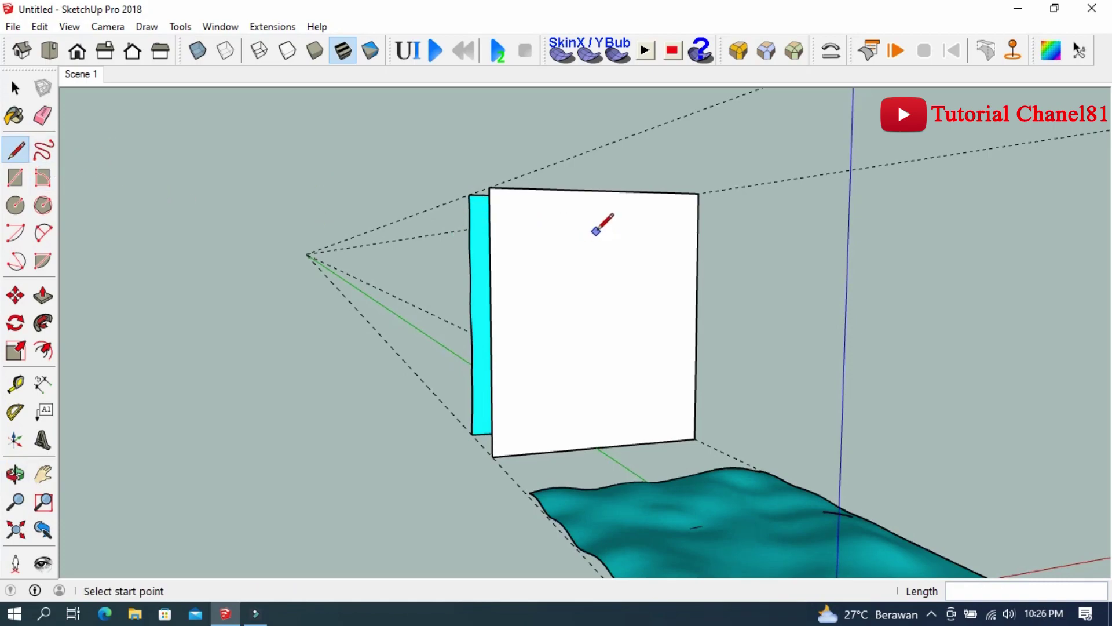
click(643, 223)
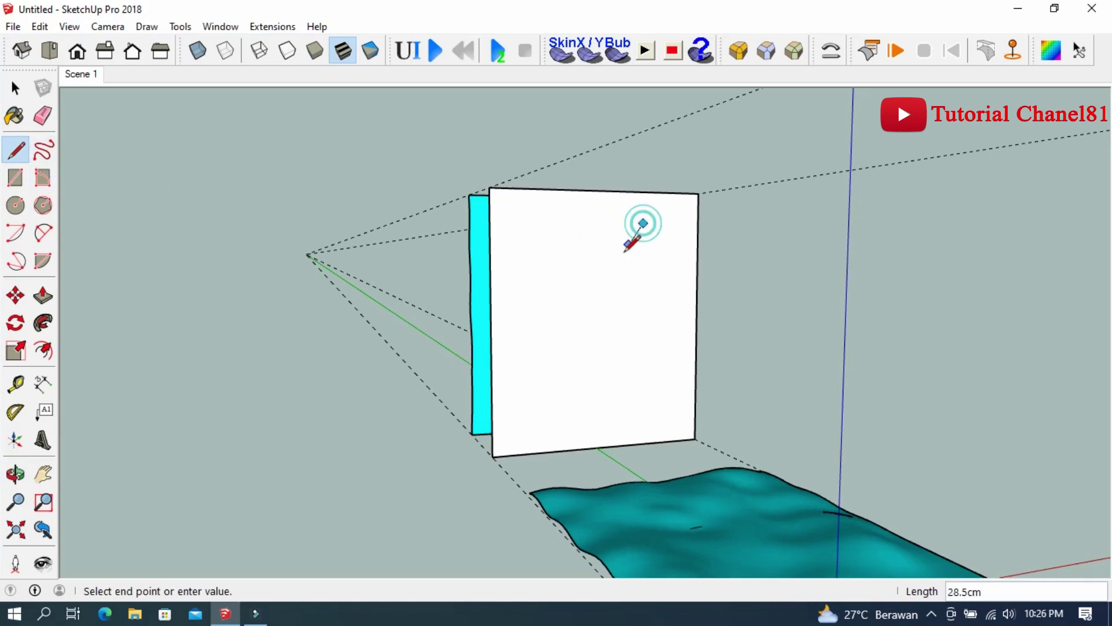
Step: Finish the diagonal line and draw a tilted rectangle off its top end
click(530, 403)
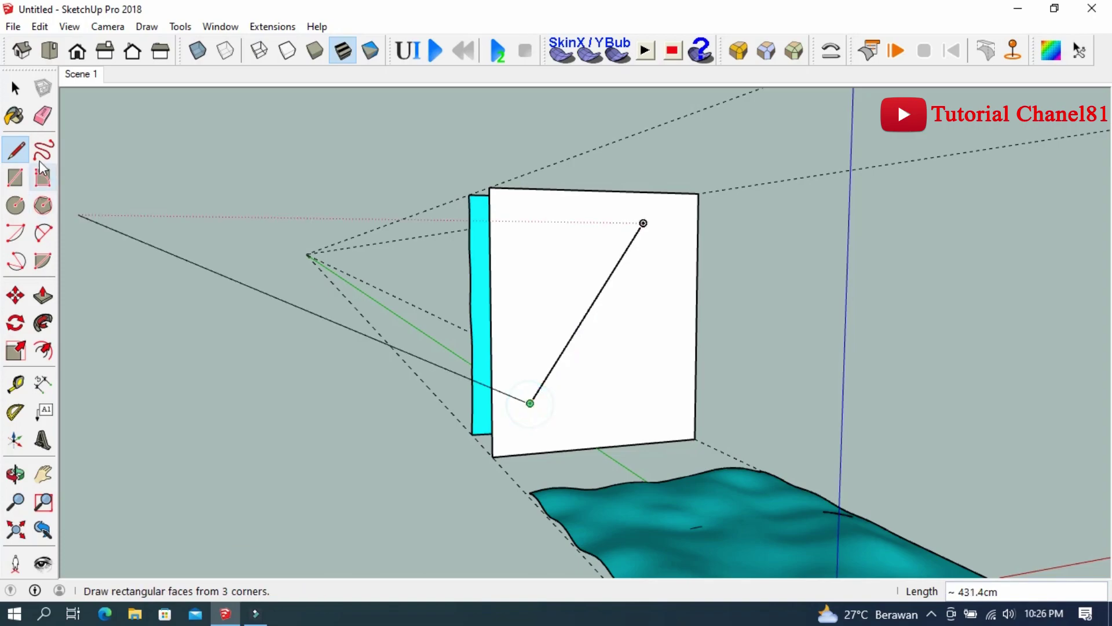
click(16, 88)
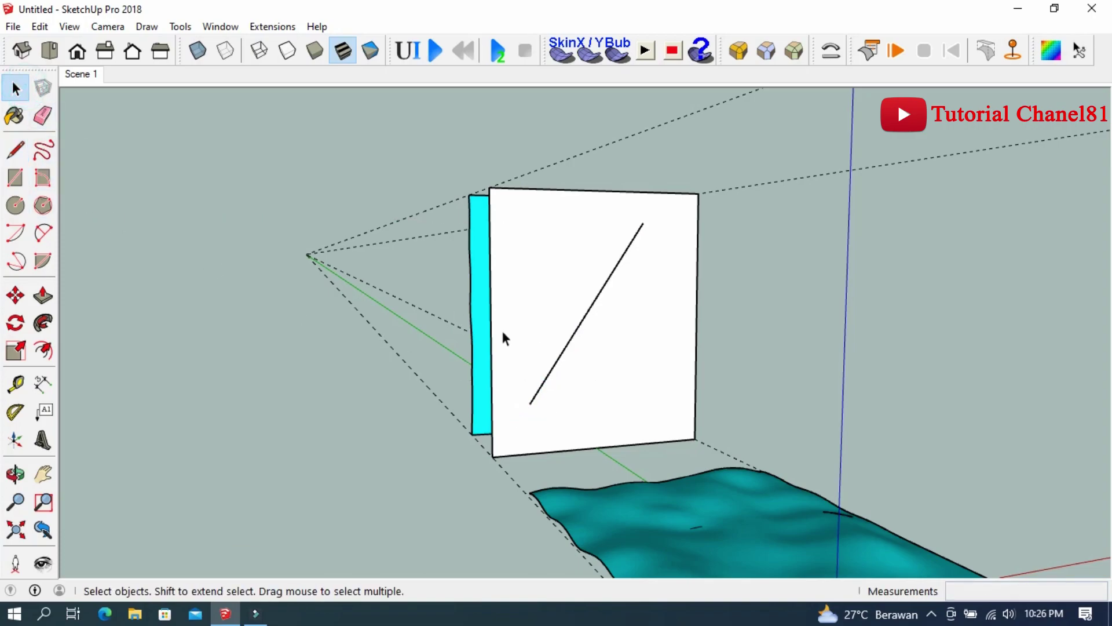
middle_drag(503, 334, 728, 471)
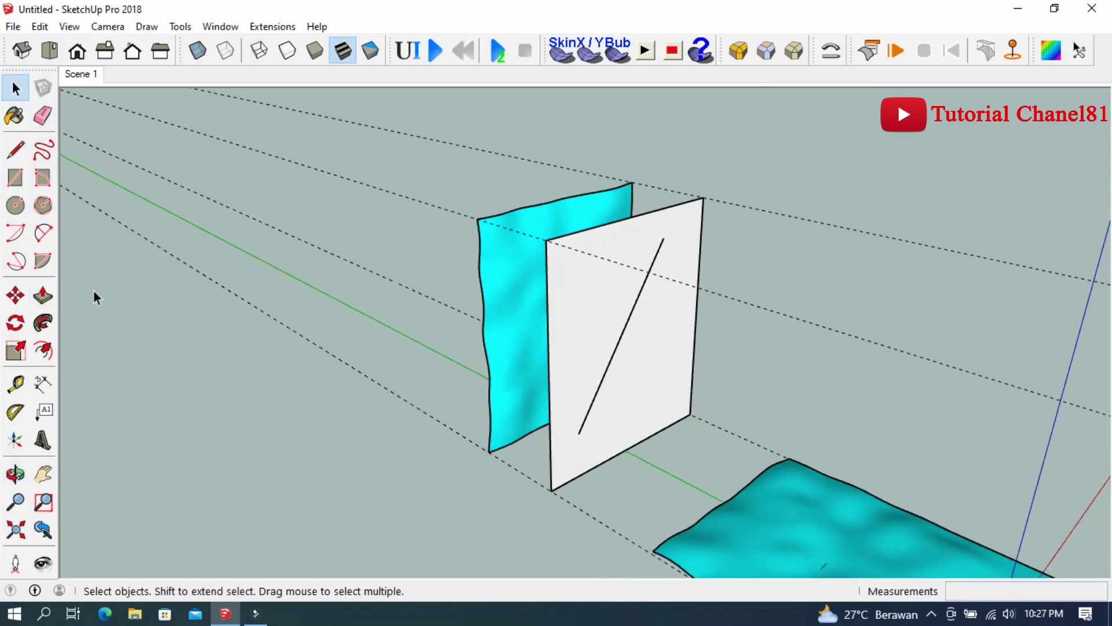
mouse_move(248, 322)
middle_down()
mouse_move(236, 323)
mouse_move(466, 324)
middle_up()
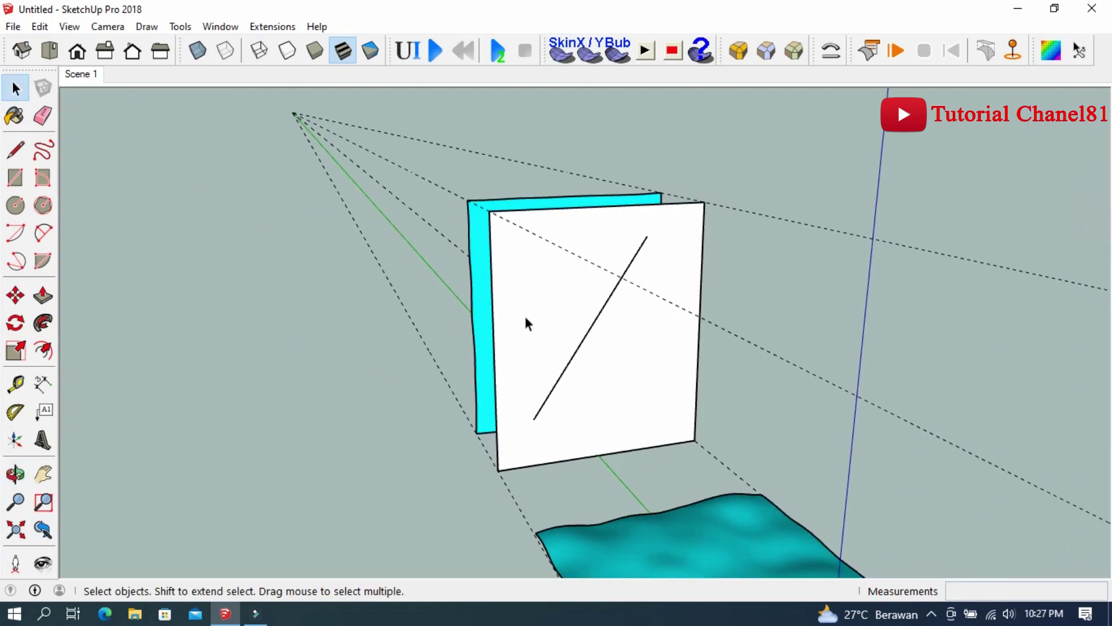
click(15, 150)
middle_drag(174, 266, 463, 272)
click(668, 237)
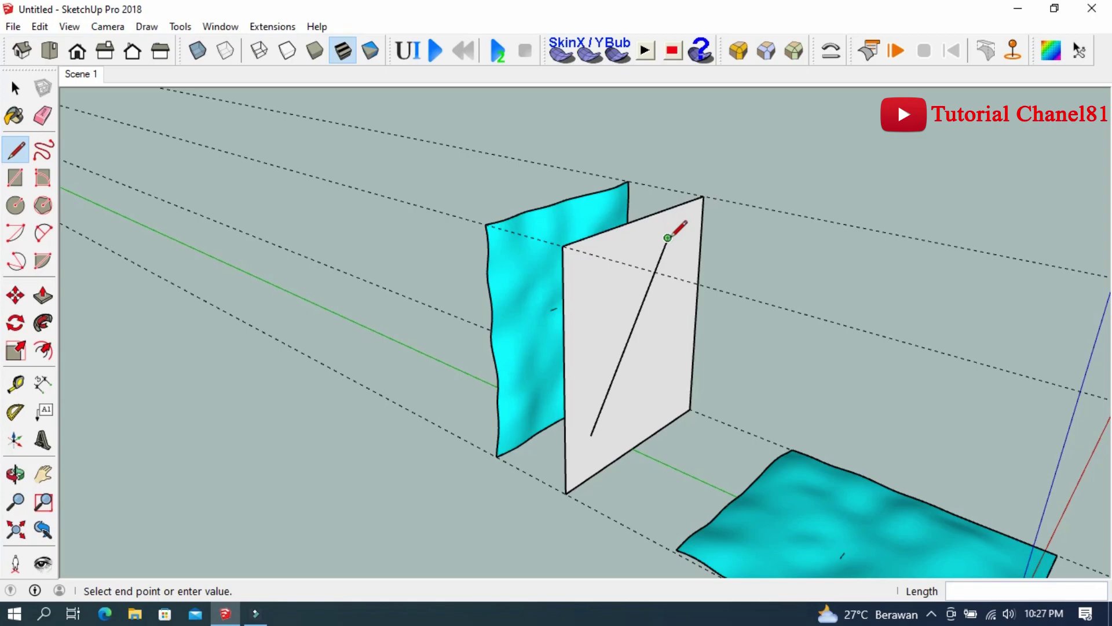
click(782, 265)
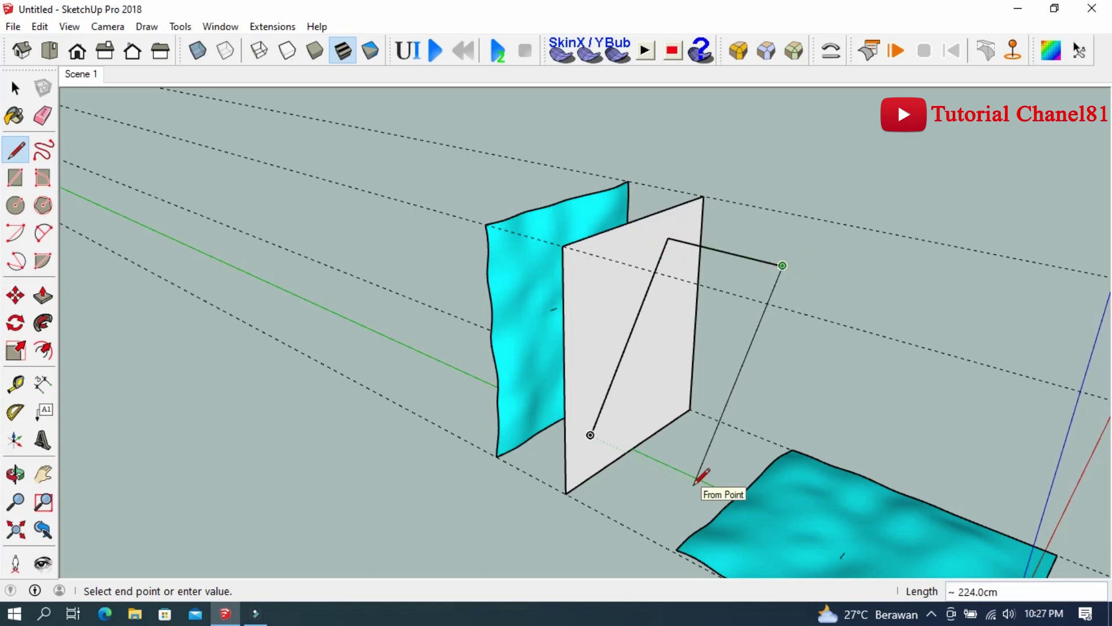
click(695, 482)
click(591, 434)
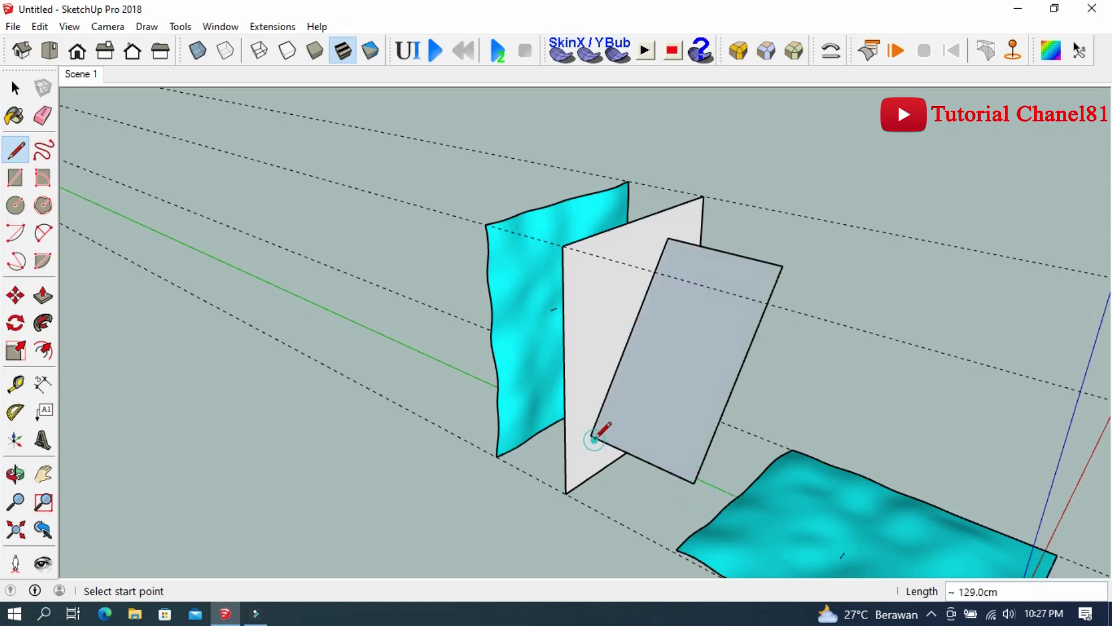
mouse_move(593, 431)
middle_down()
mouse_move(541, 384)
mouse_move(342, 303)
mouse_move(703, 392)
middle_up()
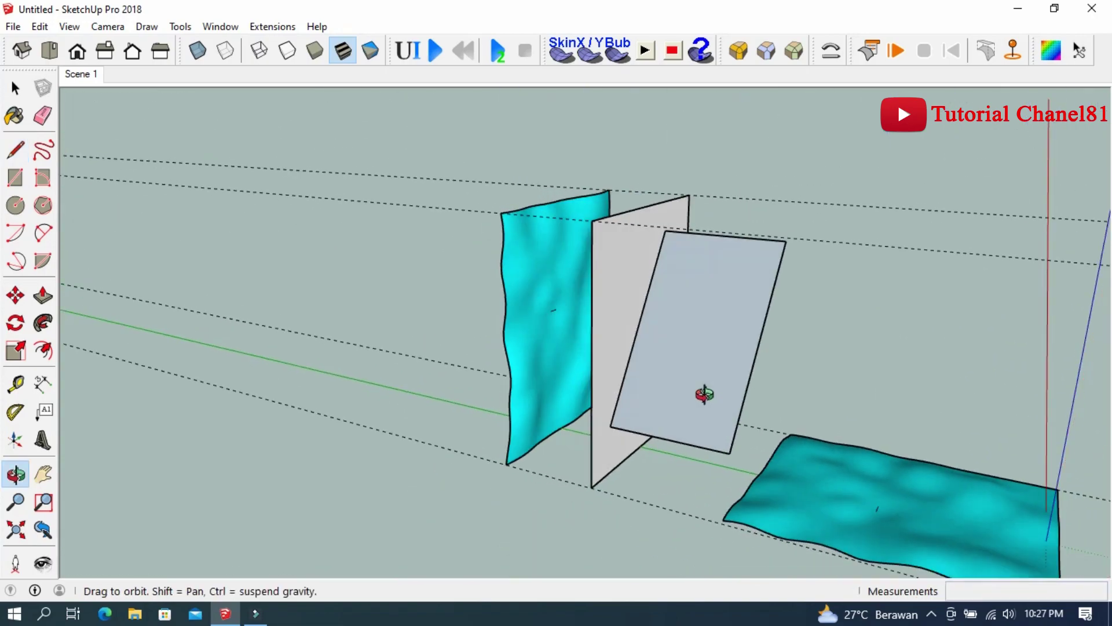
Step: Erase the white upright panel's edges with the Eraser
click(22, 84)
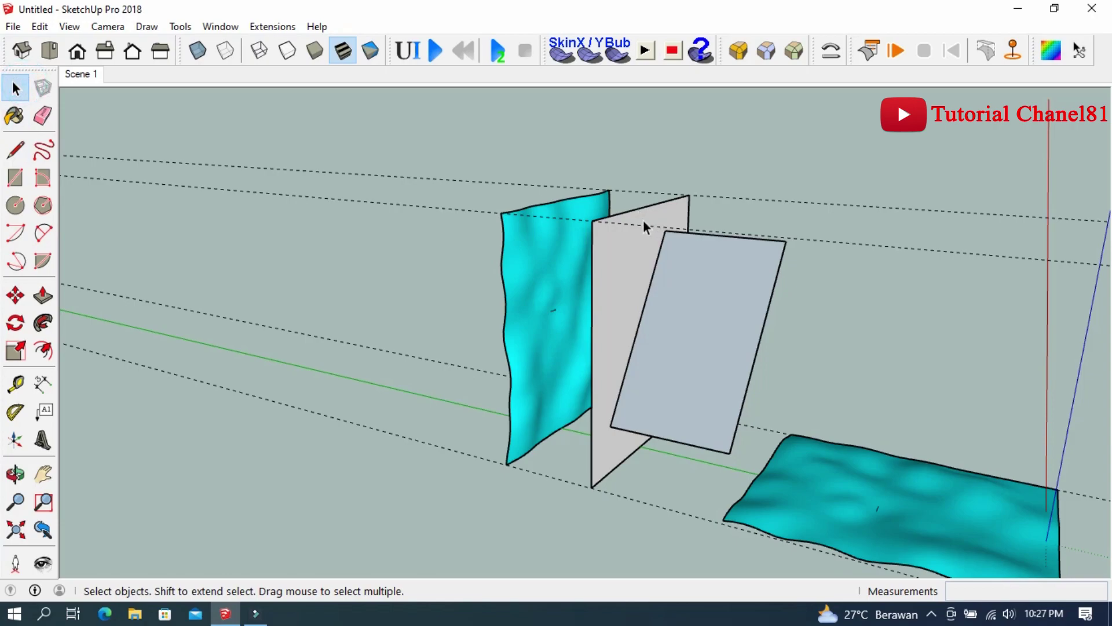
key(e)
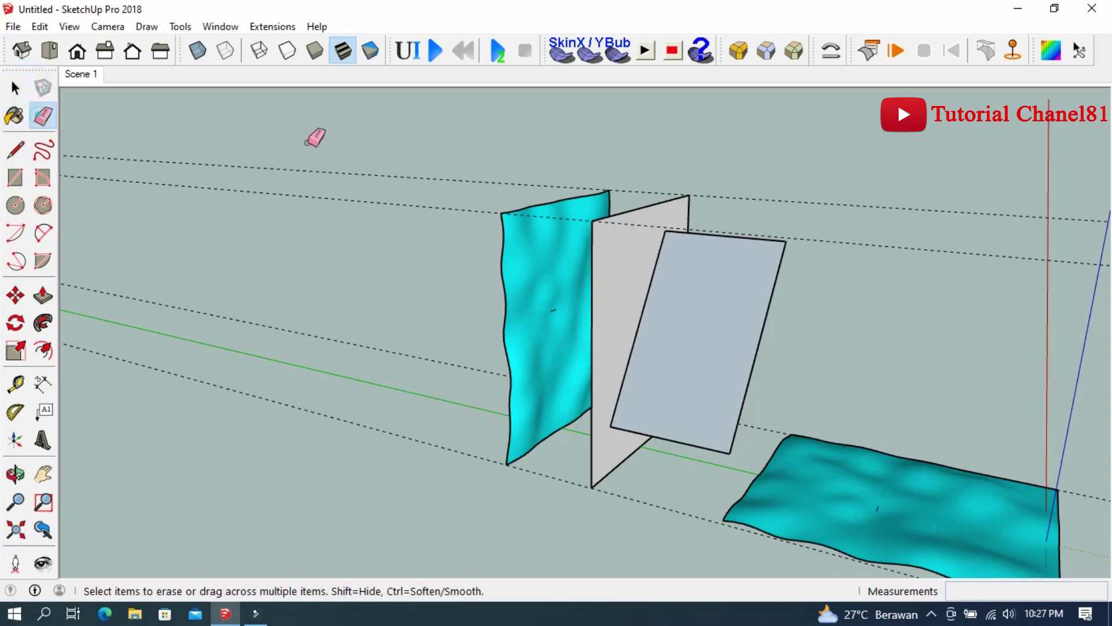
click(632, 210)
middle_drag(633, 216, 679, 251)
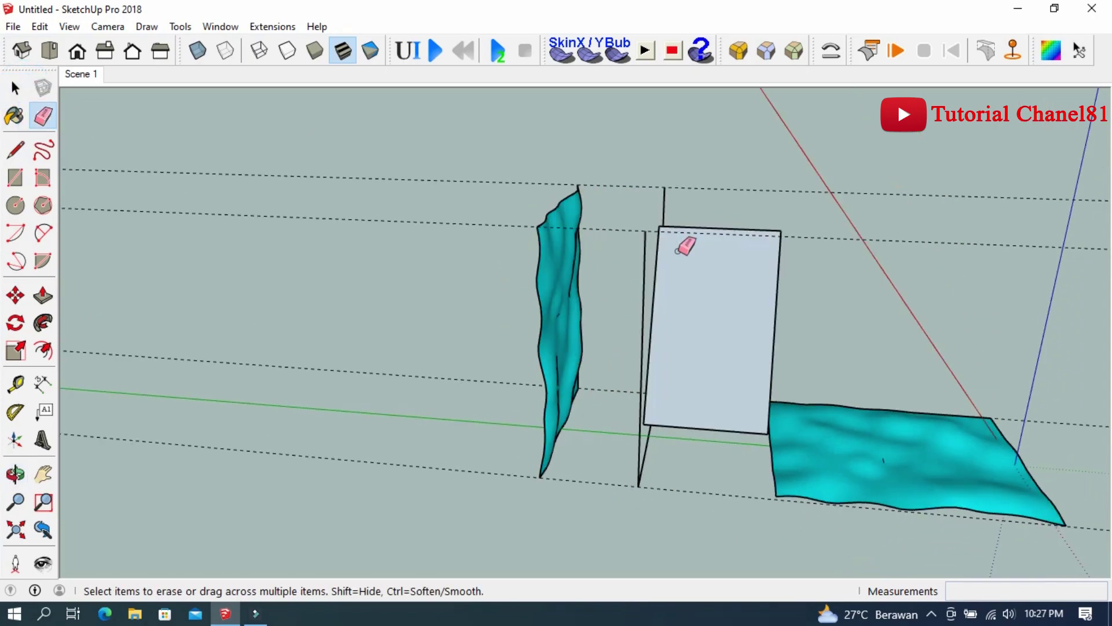
click(643, 253)
click(664, 207)
click(664, 207)
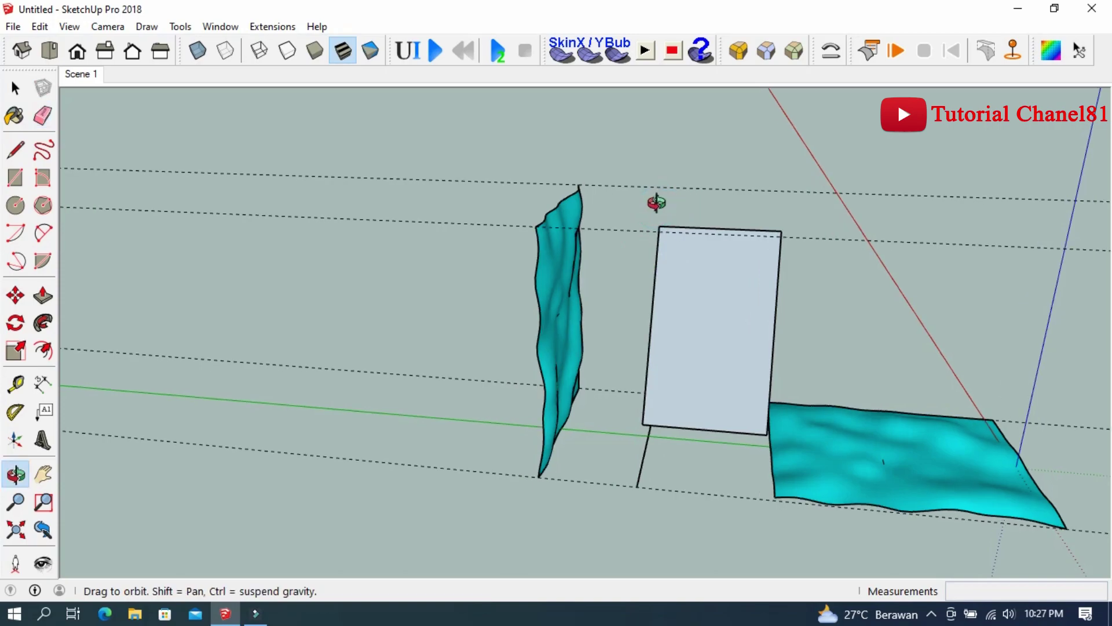
middle_drag(656, 199, 662, 466)
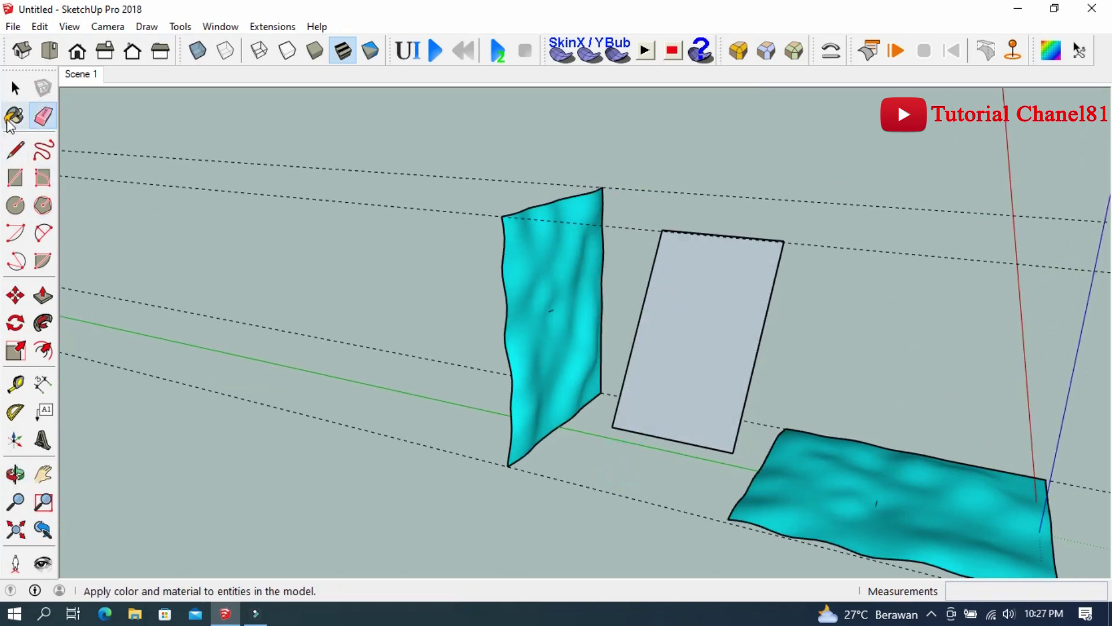
Step: Move the tilted grey face so it crosses the standing cloth
click(15, 88)
click(696, 337)
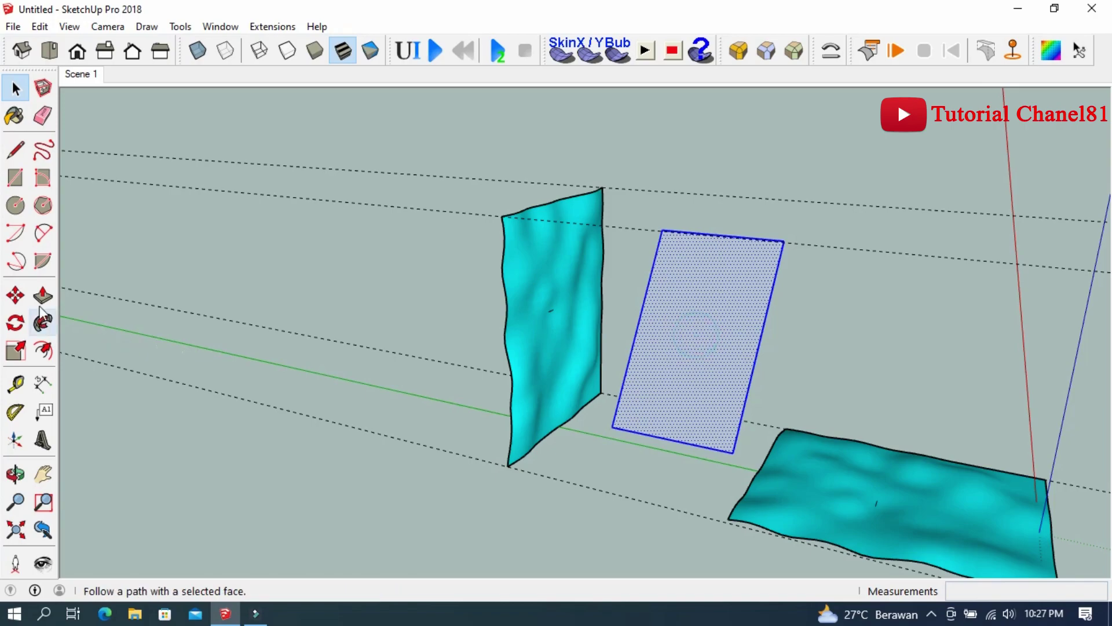
click(16, 296)
click(724, 455)
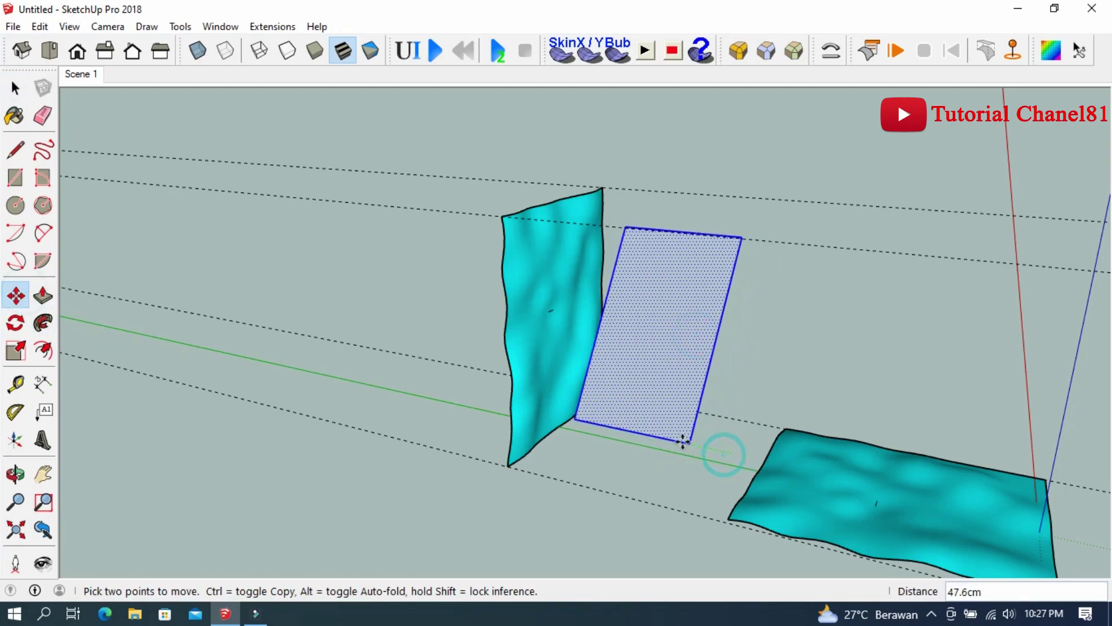
click(604, 427)
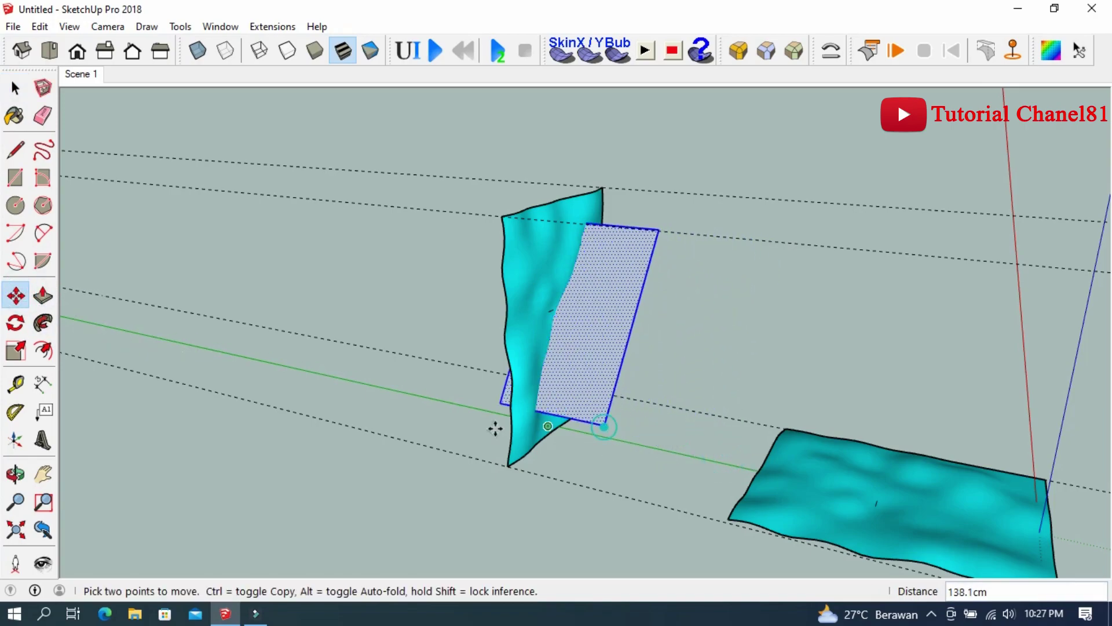
mouse_move(496, 427)
middle_down()
mouse_move(658, 409)
mouse_move(738, 380)
mouse_move(401, 413)
middle_up()
mouse_move(400, 414)
mouse_down()
mouse_move(348, 412)
mouse_move(360, 412)
mouse_up()
Step: Intersect the face and cloth with the model, then erase the far part and stray bottom edge
key(space)
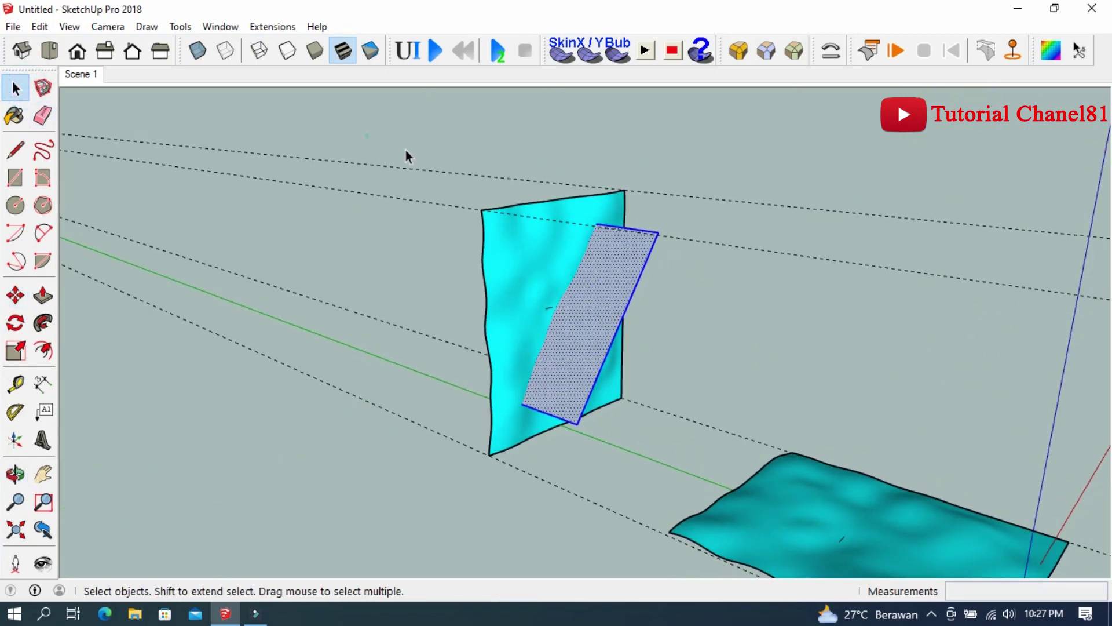
drag(366, 135, 692, 481)
scroll(685, 433, up, 2)
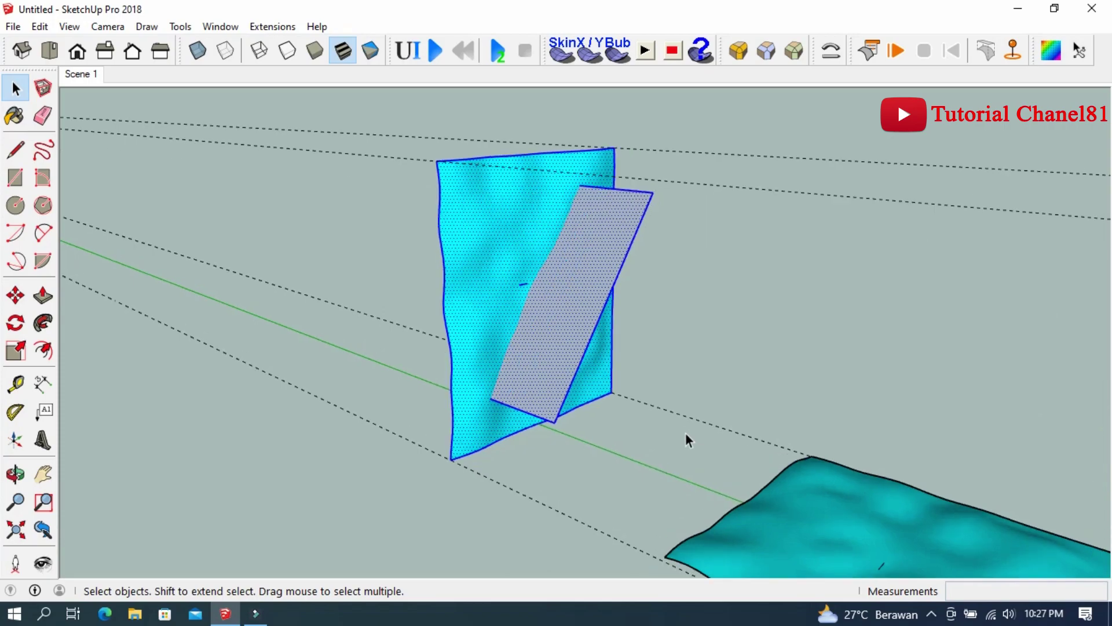
right_click(516, 303)
mouse_move(574, 174)
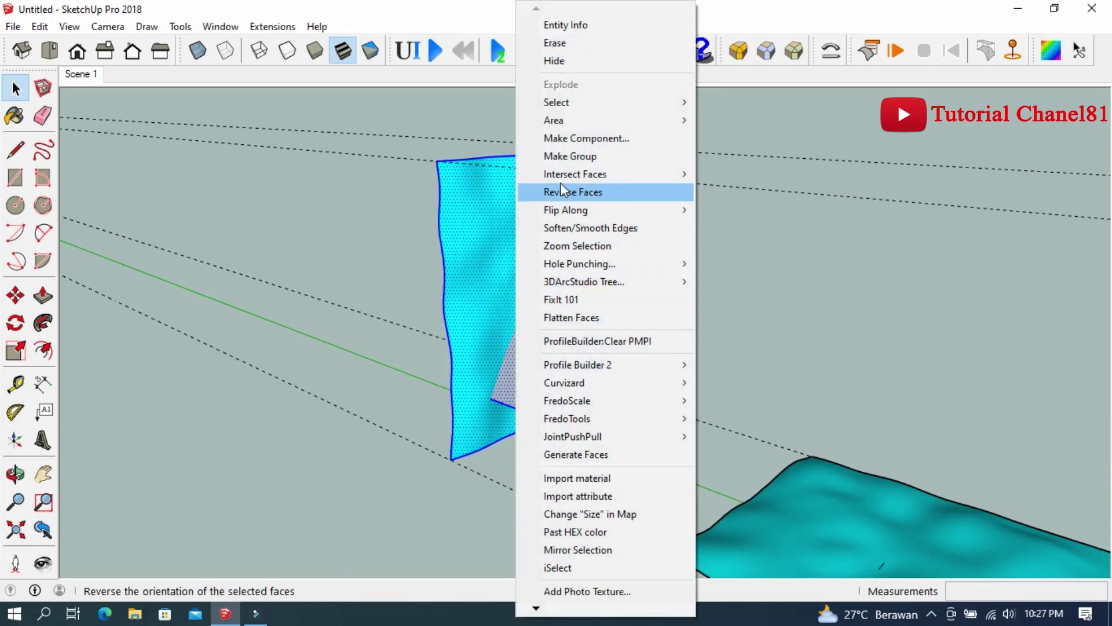
click(742, 174)
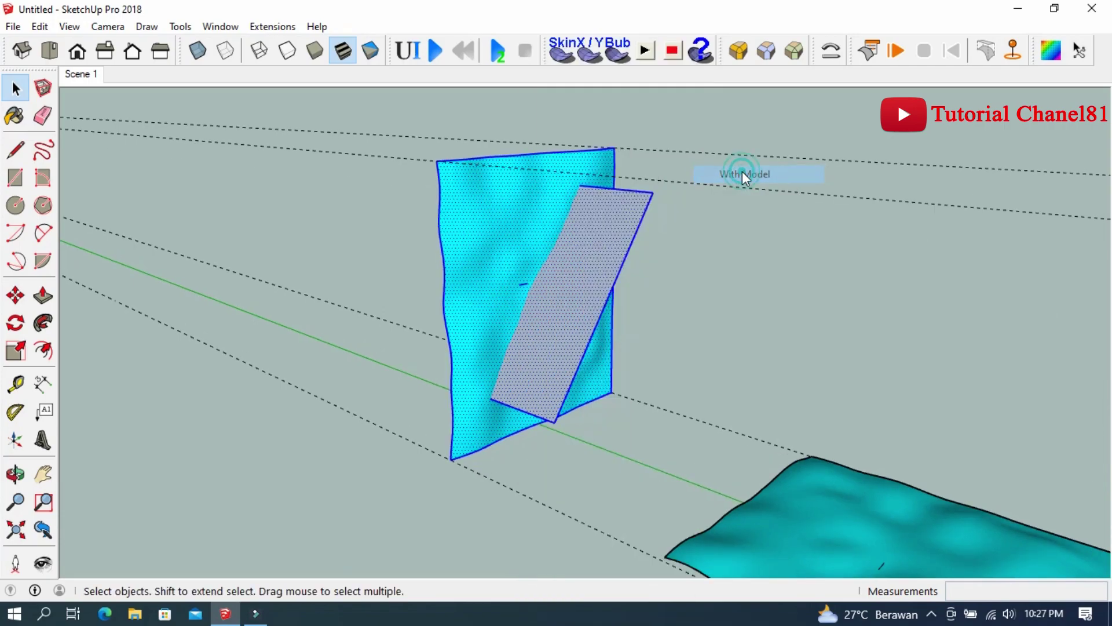
middle_drag(608, 312, 804, 303)
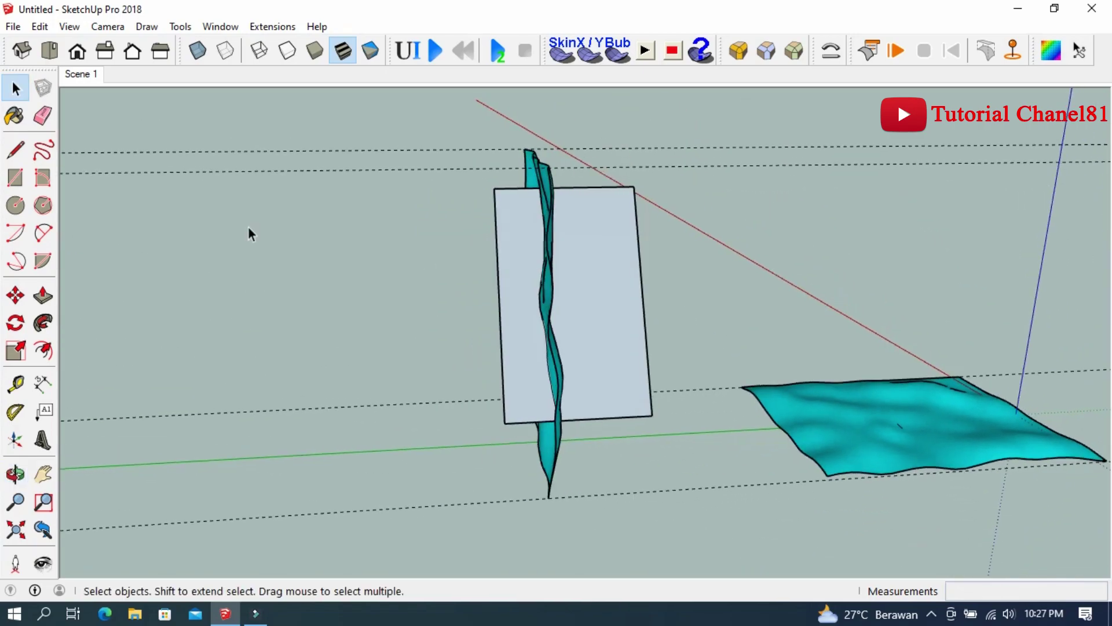
click(43, 115)
drag(628, 181, 637, 192)
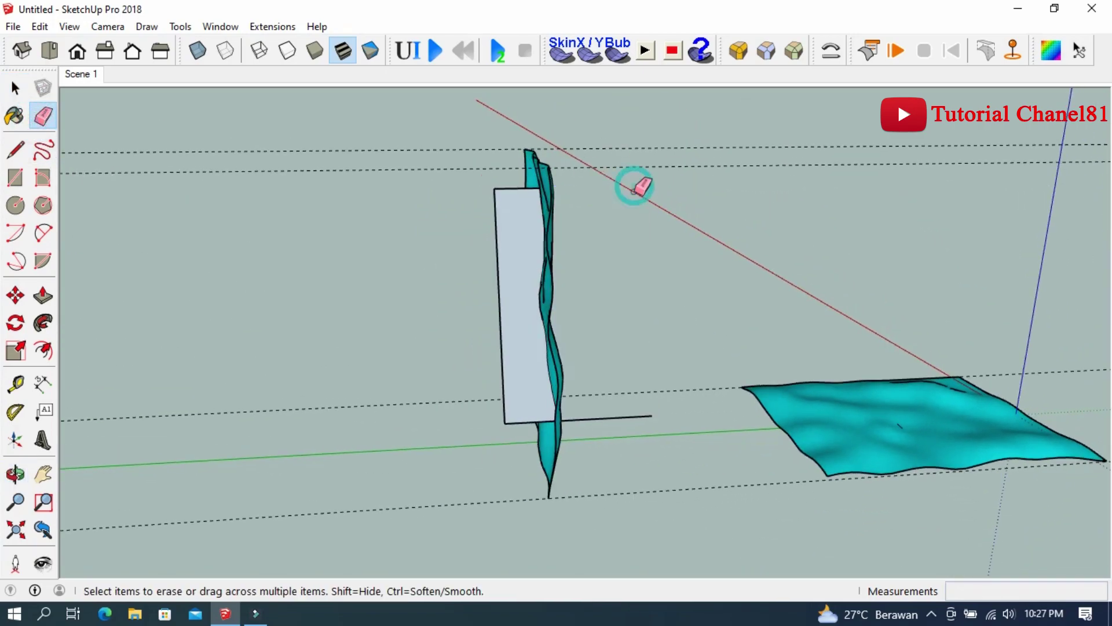
click(651, 415)
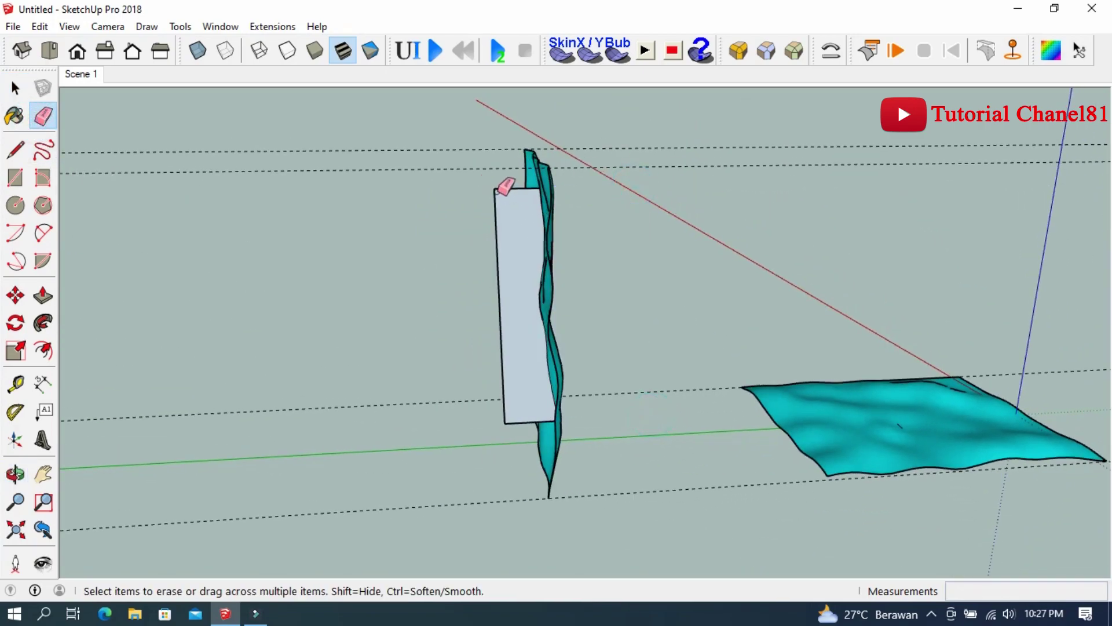
Step: Erase the remaining rectangle face and orbit to inspect the diagonal cut on the cloth
drag(497, 186, 516, 414)
mouse_move(608, 397)
middle_down()
mouse_move(300, 380)
mouse_move(497, 286)
mouse_move(447, 228)
mouse_move(524, 251)
mouse_move(711, 265)
middle_up()
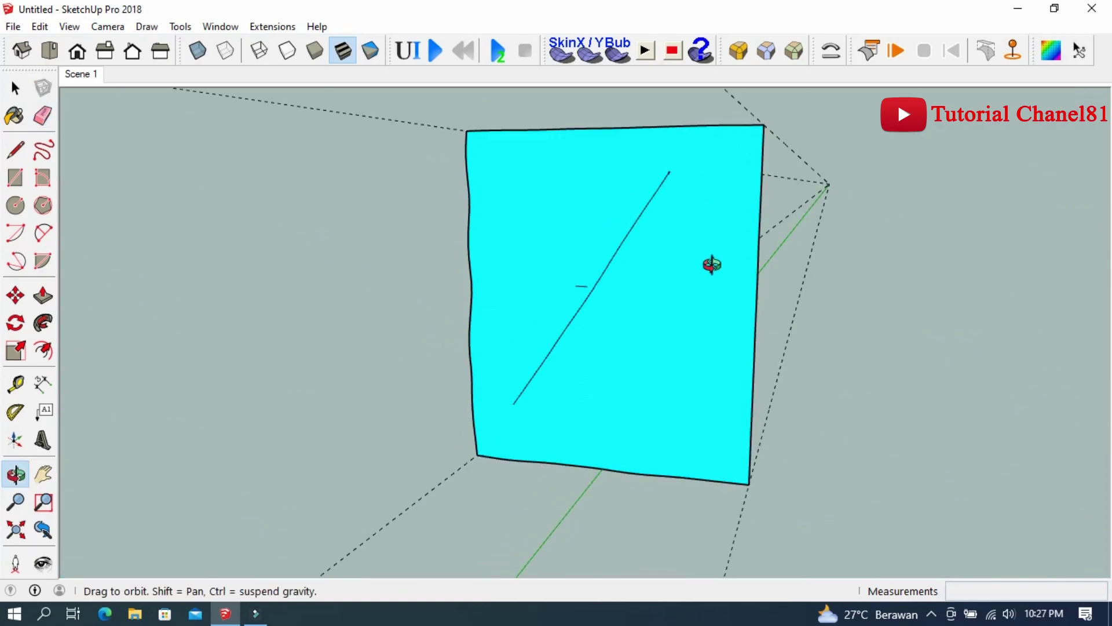
mouse_move(574, 226)
middle_down()
mouse_move(683, 236)
mouse_move(645, 320)
mouse_move(786, 301)
middle_up()
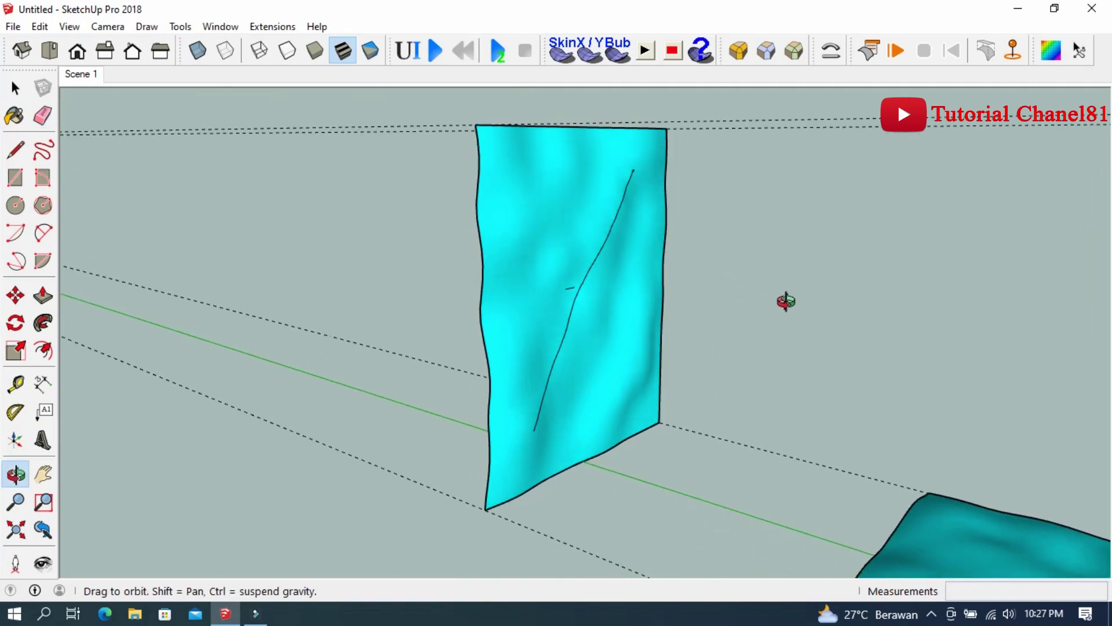
mouse_move(784, 350)
middle_down()
mouse_move(635, 371)
mouse_move(442, 365)
mouse_move(283, 340)
middle_up()
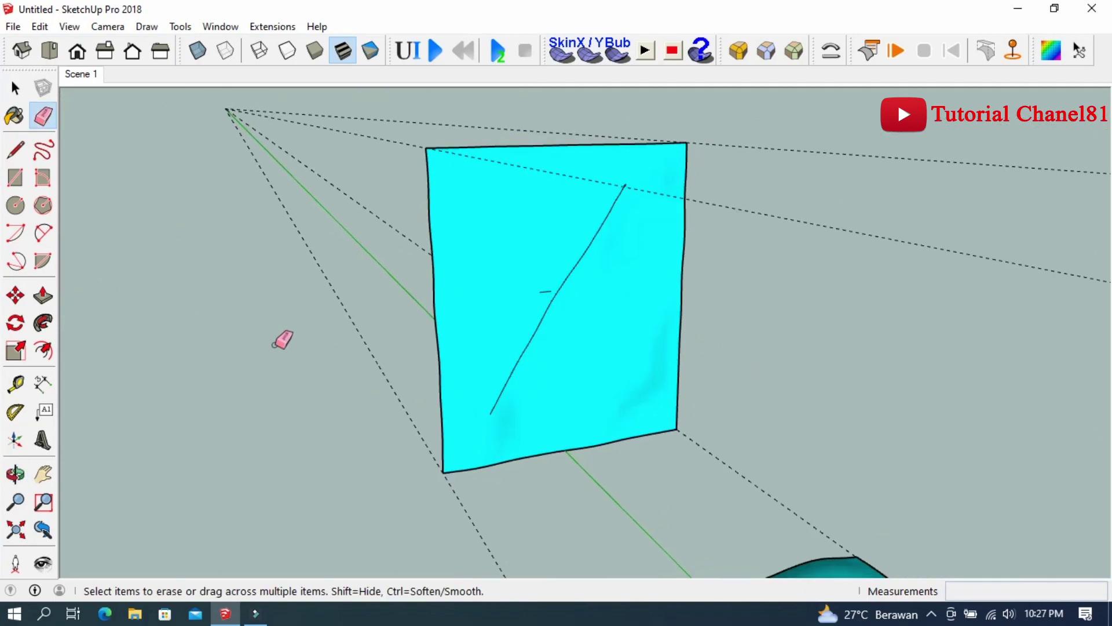
mouse_move(621, 322)
middle_down()
mouse_move(588, 313)
mouse_move(638, 268)
middle_up()
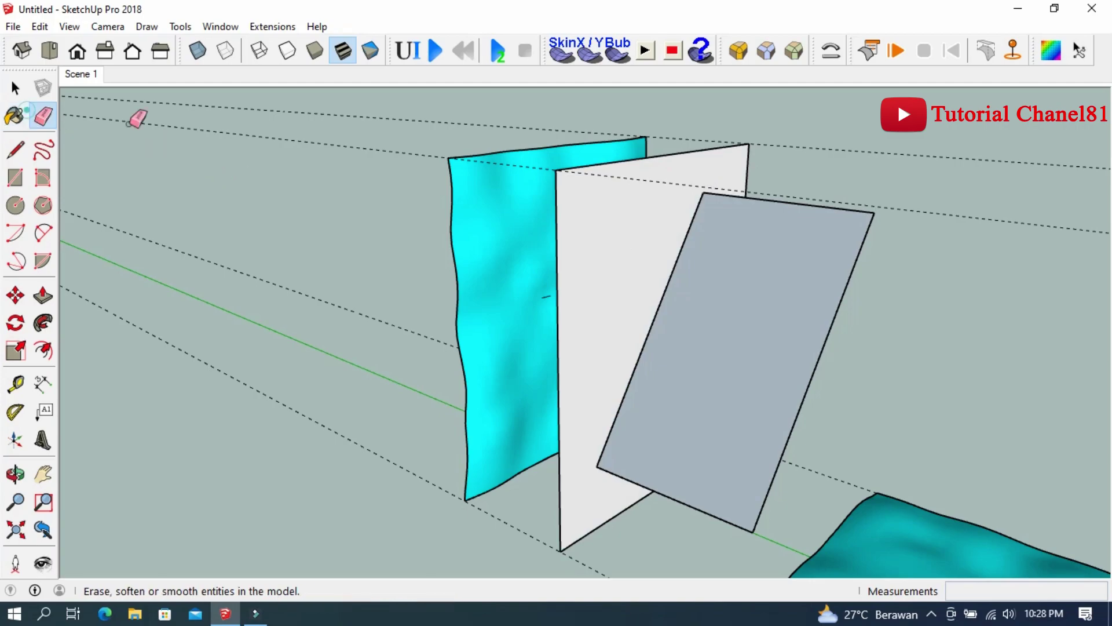
Step: Erase the tilted grey face's edges and the diagonal line from the white panel
drag(847, 208, 881, 223)
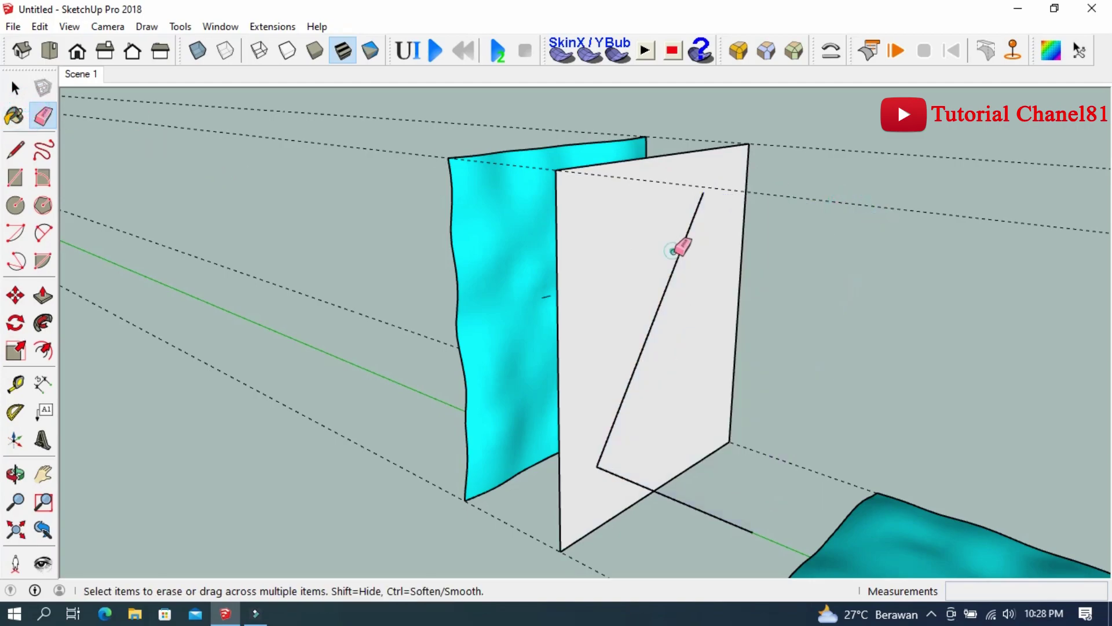
click(658, 317)
drag(615, 443, 608, 475)
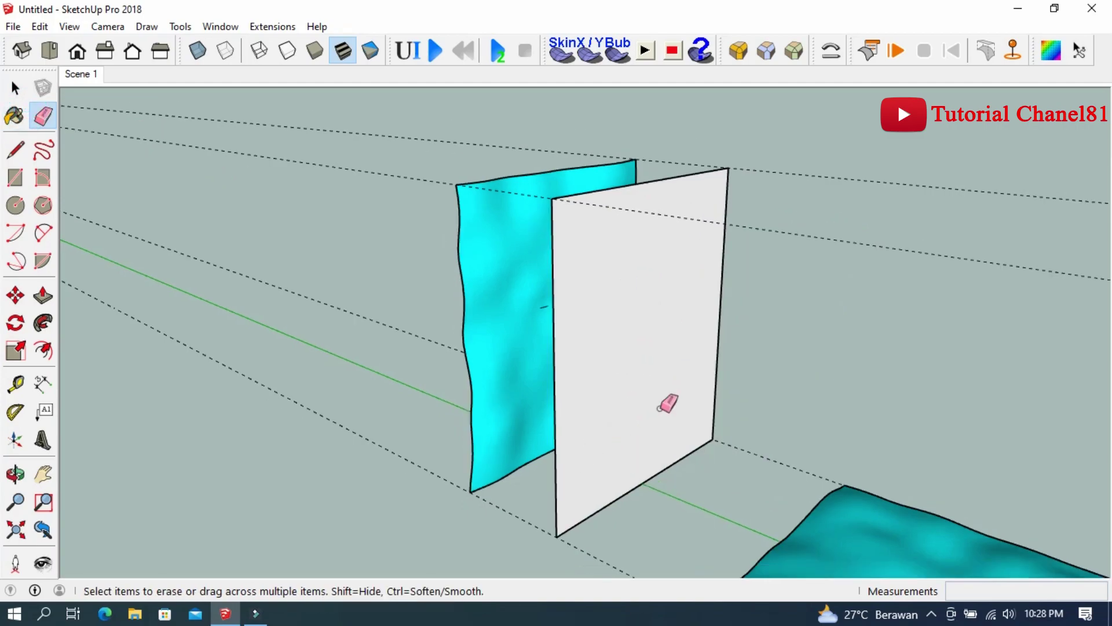
middle_drag(666, 403, 397, 343)
Step: Draw a six-sided polygon centred on the upright white panel
click(16, 205)
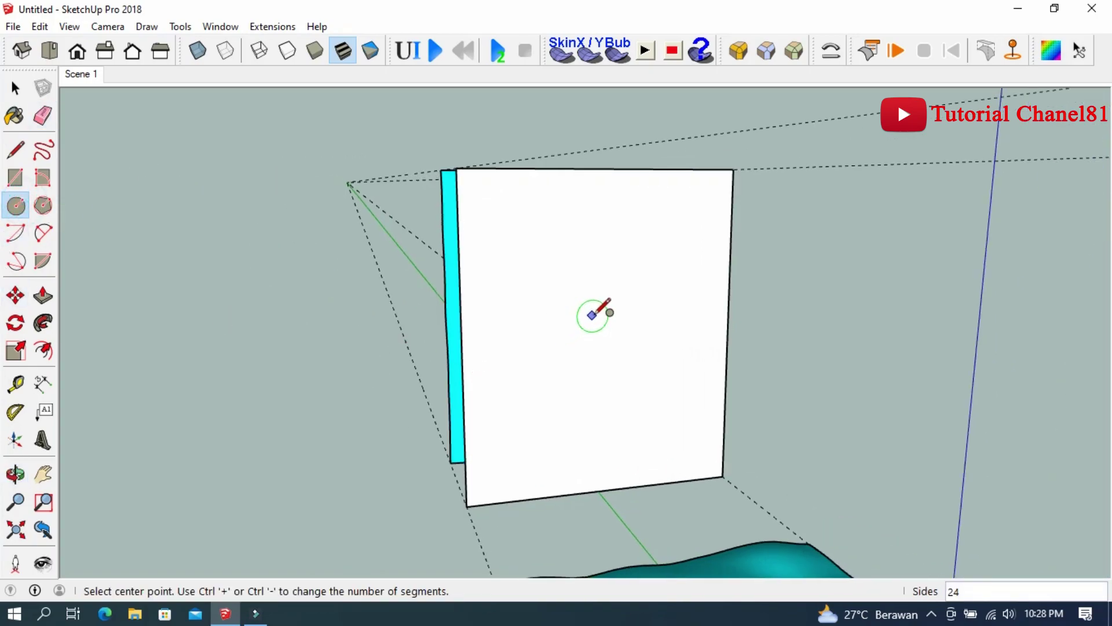
click(43, 205)
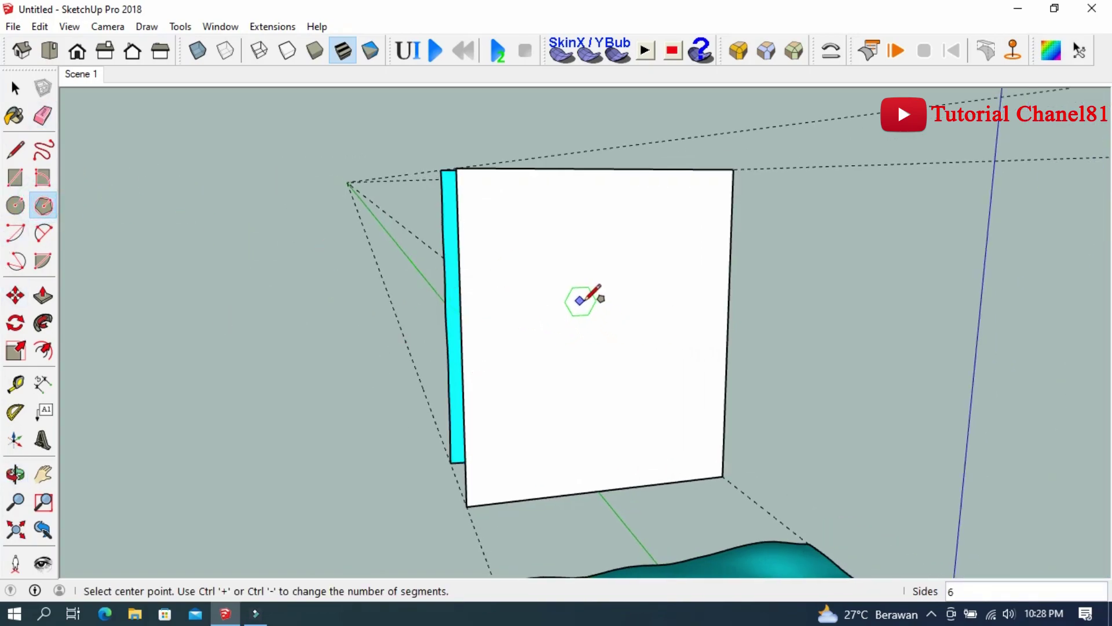
click(592, 309)
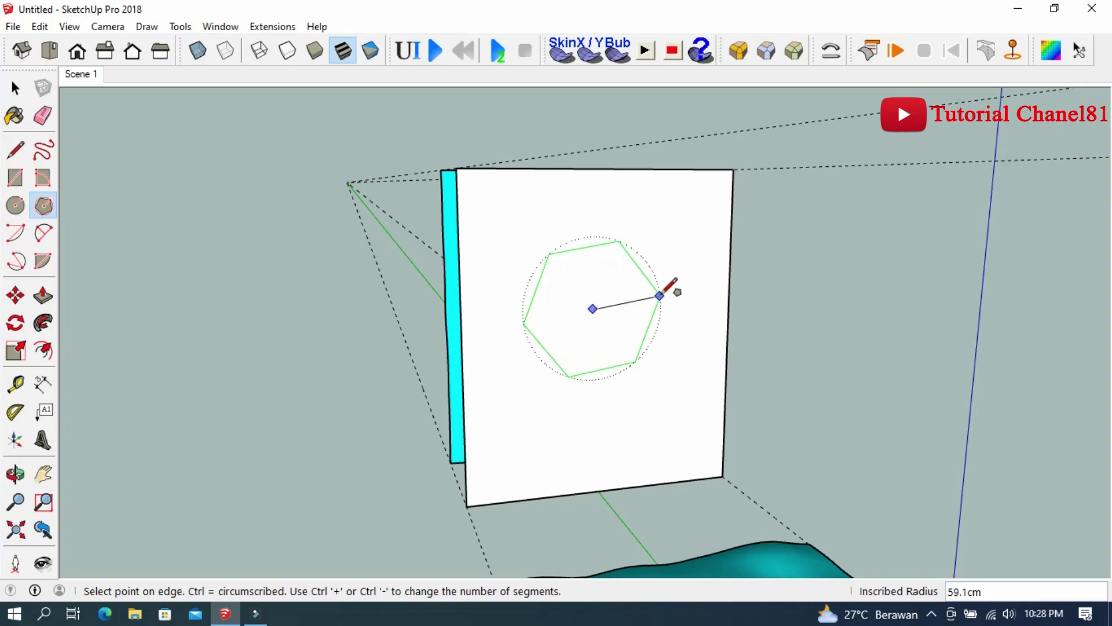
click(594, 232)
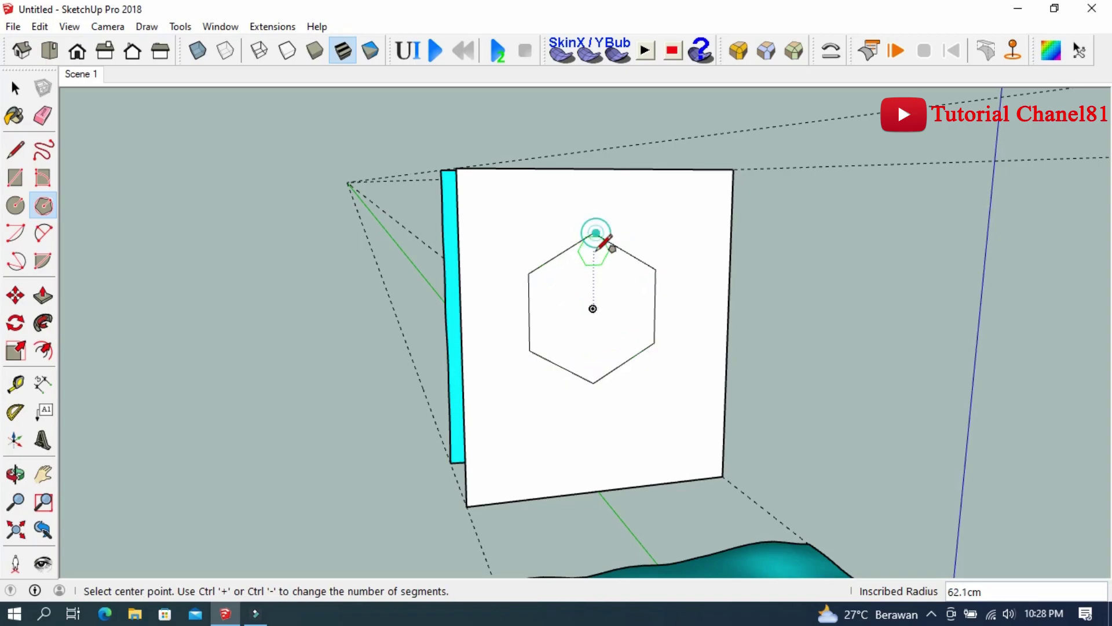
Step: Push/Pull the hexagon 133.6cm into a prism piercing the cyan cloth
middle_drag(603, 241, 849, 300)
click(43, 295)
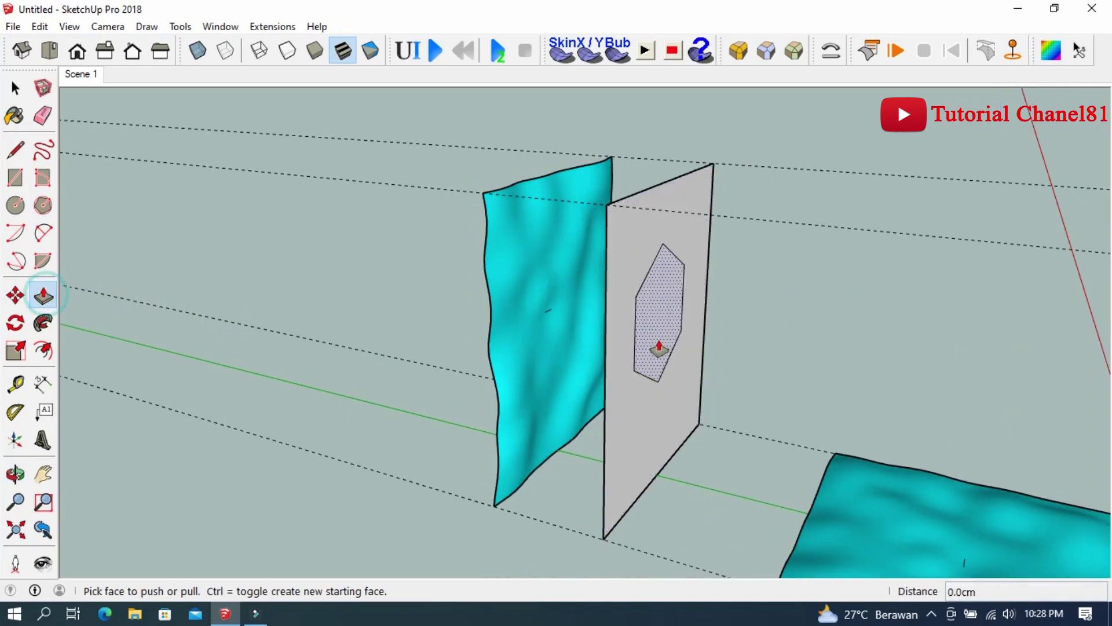
drag(653, 339, 523, 308)
middle_drag(448, 328, 607, 321)
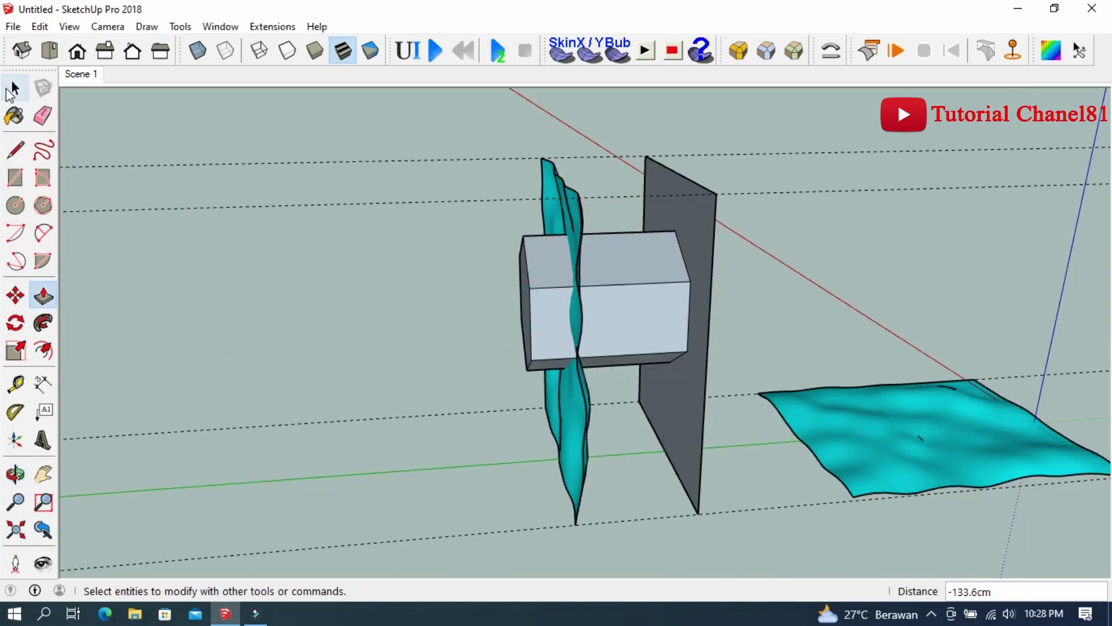
Step: Select the box, panels and cyan cloth and Intersect Faces With Model
click(16, 87)
mouse_move(281, 254)
middle_down()
mouse_move(370, 248)
mouse_move(395, 156)
middle_up()
mouse_move(393, 149)
mouse_down()
mouse_move(665, 370)
mouse_move(688, 514)
mouse_up()
right_click(599, 312)
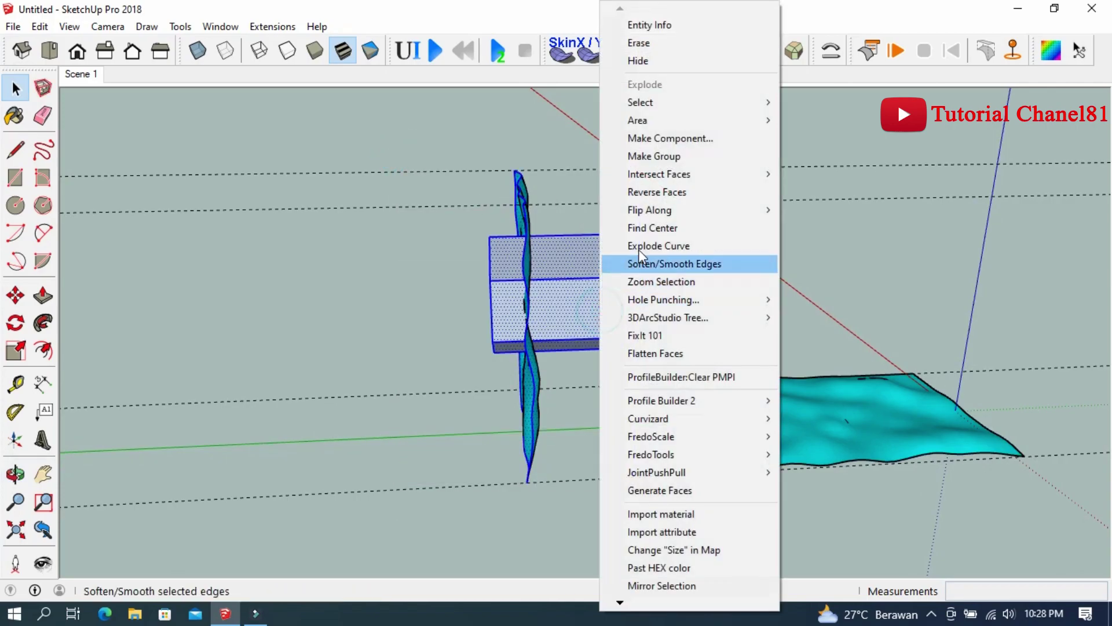
click(803, 172)
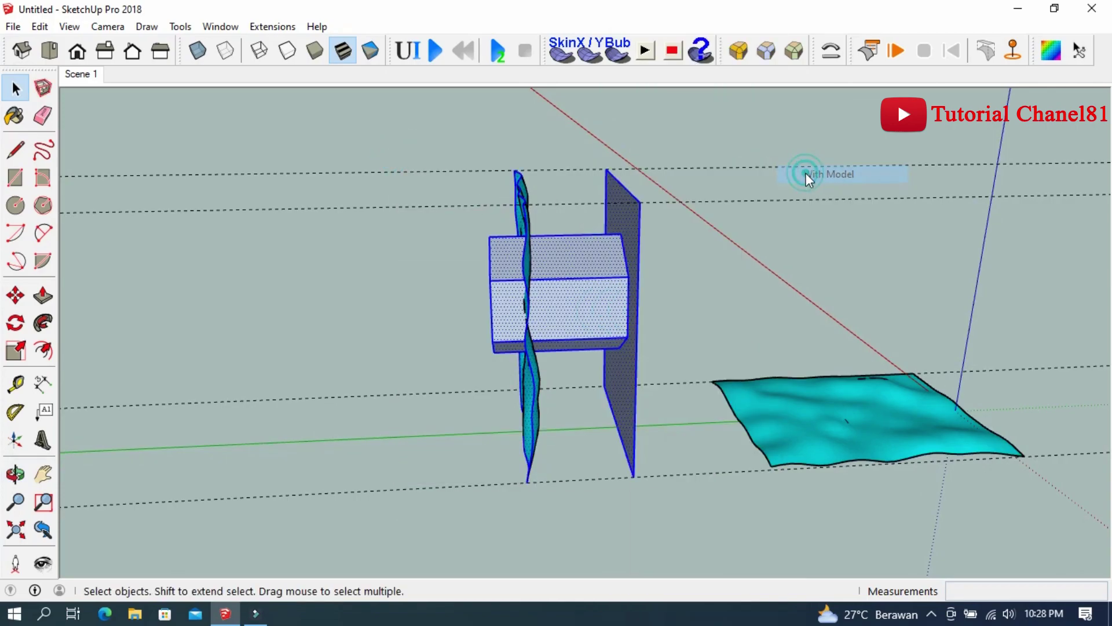
click(803, 187)
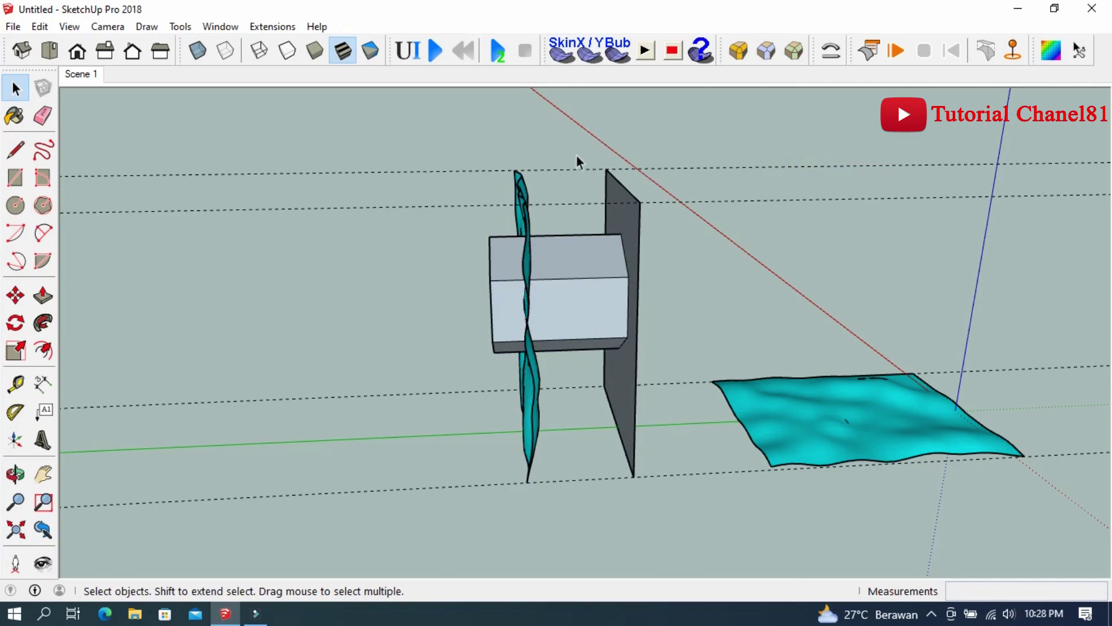
Step: Delete the dark panel, leftover lines and grey box, leaving the hexagon cut in the cloth
drag(665, 310, 676, 521)
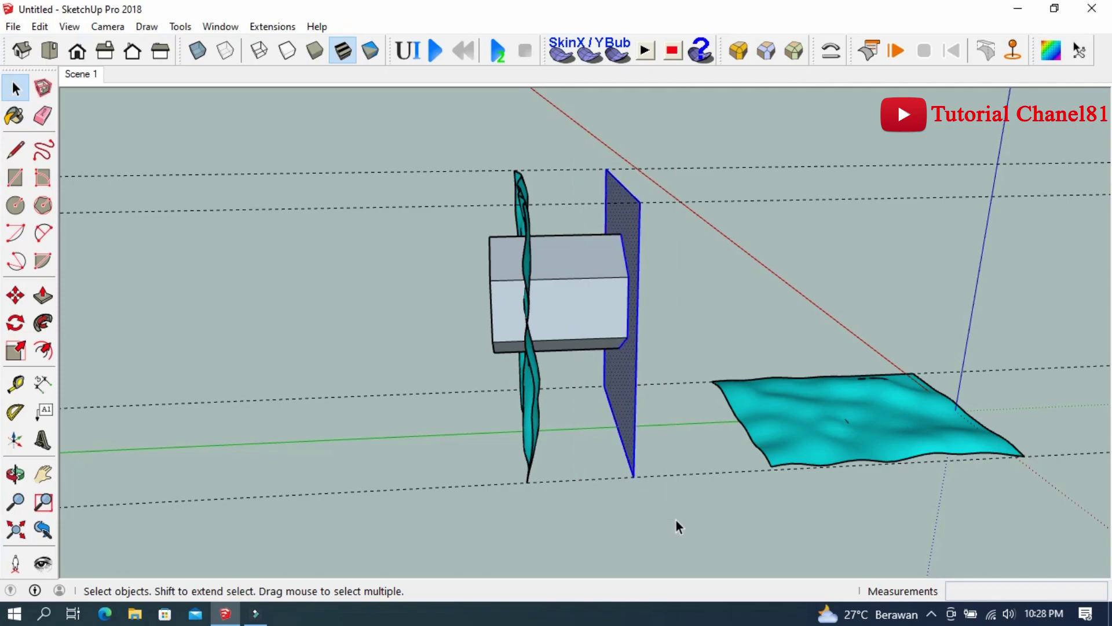
key(Delete)
drag(613, 364, 572, 221)
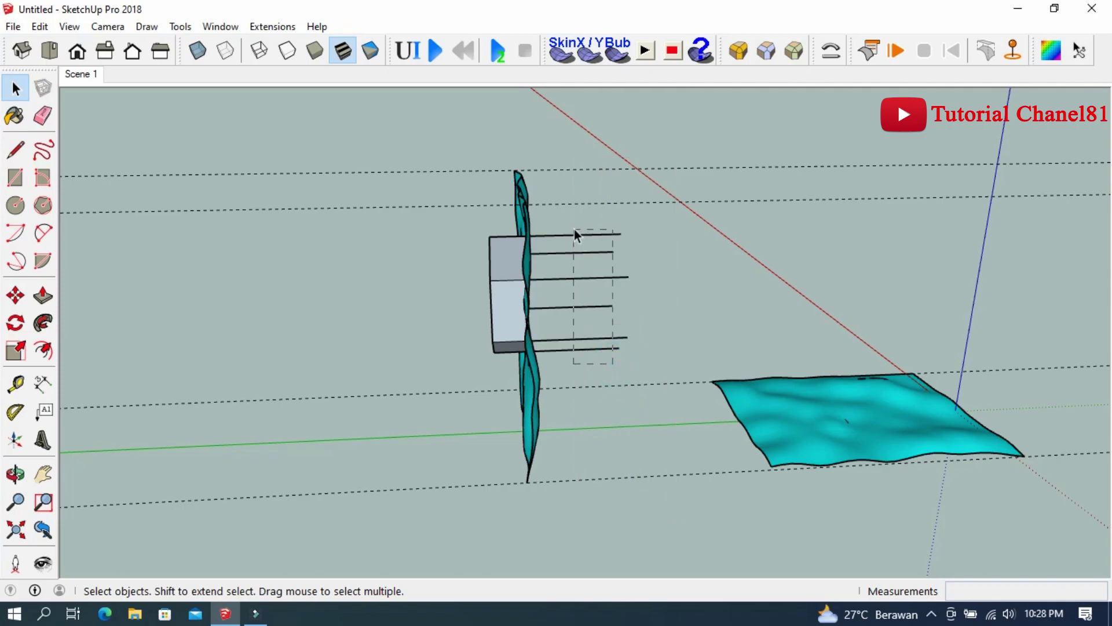
key(Delete)
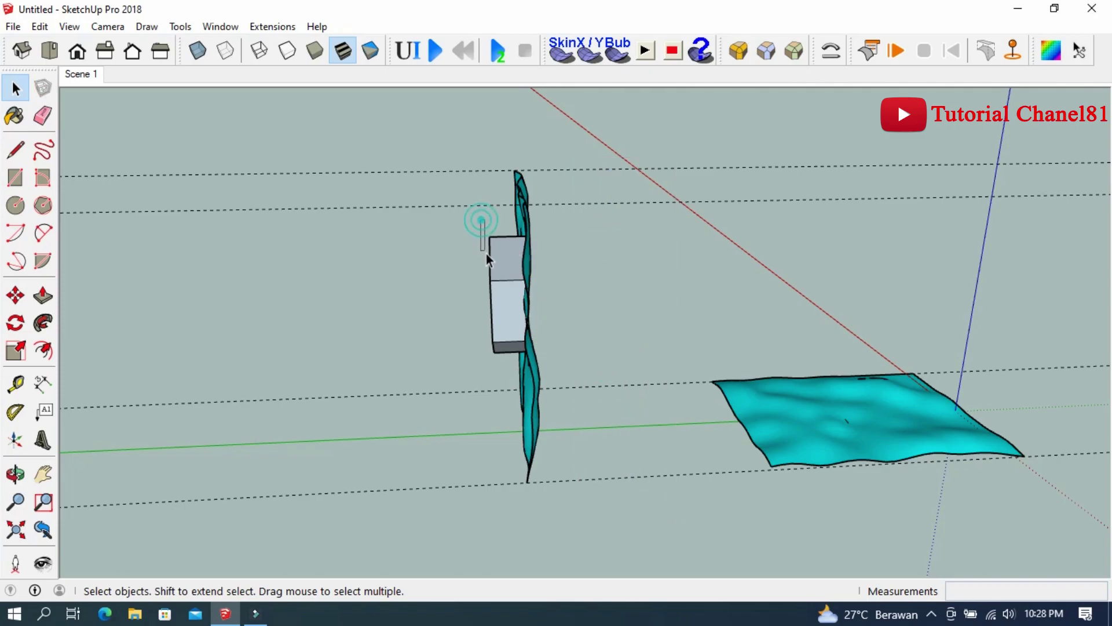
key(ctrl+z)
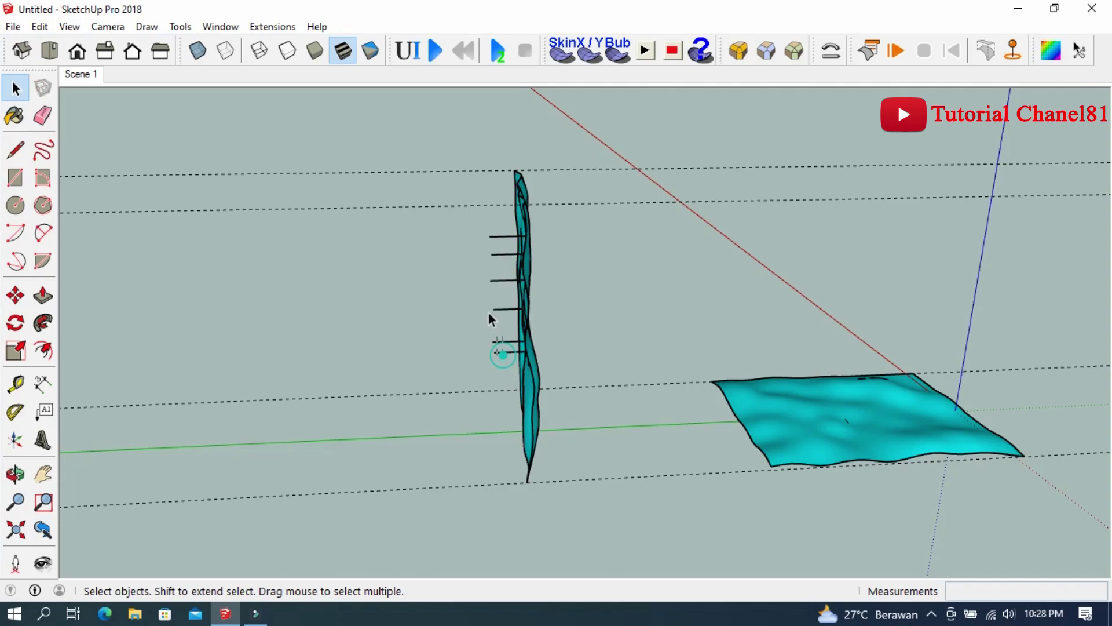
key(ctrl+z)
mouse_move(481, 241)
middle_down()
mouse_move(323, 244)
mouse_move(558, 273)
mouse_move(491, 223)
mouse_move(608, 294)
mouse_move(527, 266)
mouse_move(529, 248)
mouse_move(662, 278)
mouse_move(514, 248)
mouse_move(611, 331)
mouse_move(513, 330)
mouse_move(422, 422)
mouse_move(367, 301)
middle_up()
scroll(554, 295, down, 1)
scroll(489, 228, down, 1)
scroll(492, 235, down, 1)
scroll(506, 239, down, 3)
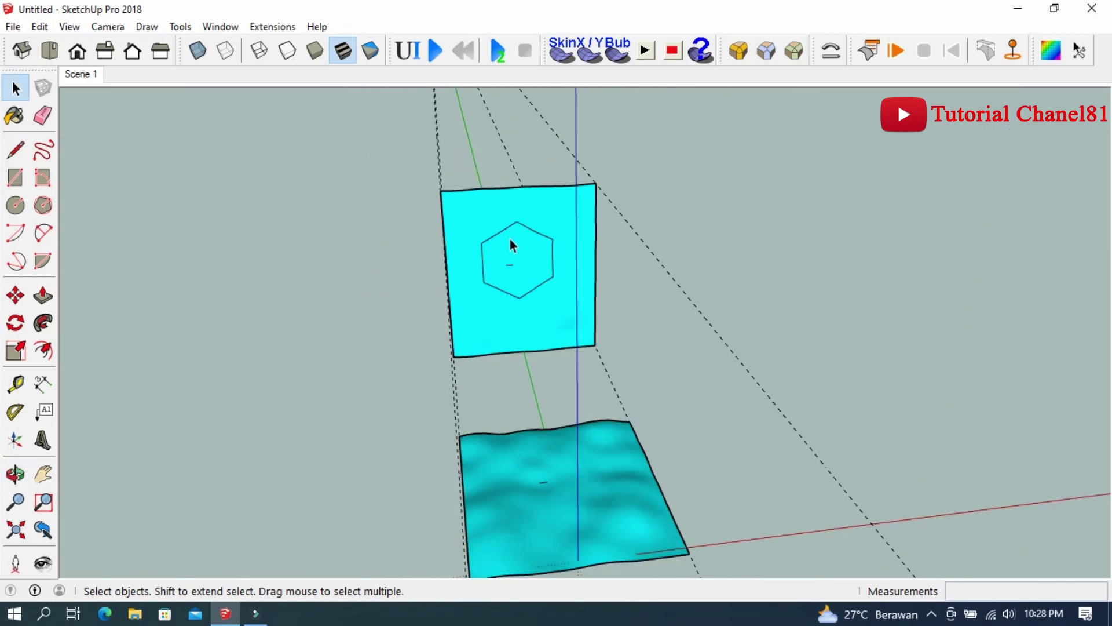
scroll(515, 241, down, 1)
scroll(548, 382, up, 2)
mouse_move(548, 382)
middle_down()
mouse_move(521, 299)
mouse_move(542, 317)
middle_up()
scroll(540, 318, down, 1)
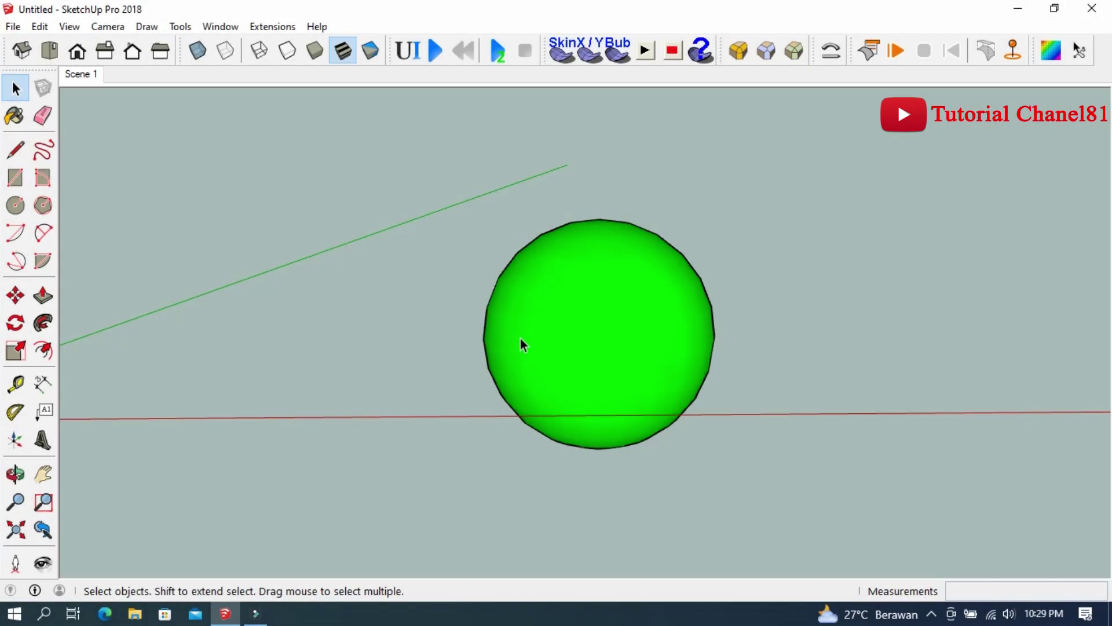
Step: Turn on Hidden Geometry to show the green sphere's mesh edges
mouse_move(520, 339)
middle_down()
mouse_move(587, 325)
mouse_move(579, 338)
mouse_move(355, 318)
mouse_move(527, 263)
middle_up()
mouse_move(577, 306)
middle_down()
mouse_move(457, 327)
mouse_move(749, 390)
mouse_move(740, 266)
mouse_move(583, 350)
middle_up()
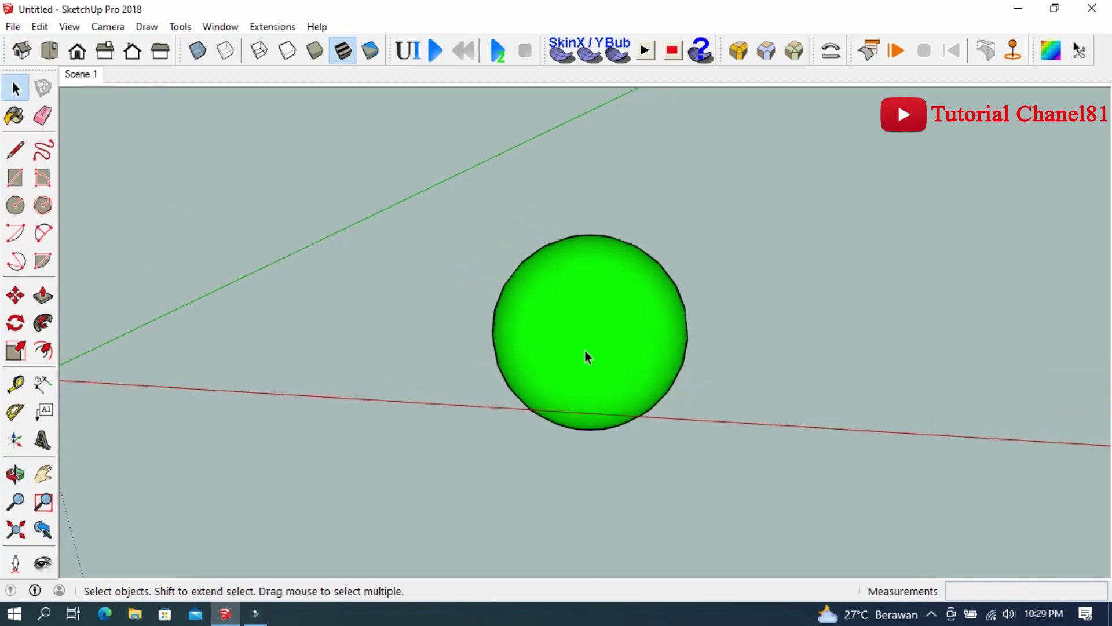
mouse_move(588, 350)
middle_down()
mouse_move(617, 358)
mouse_move(625, 333)
mouse_move(604, 335)
middle_up()
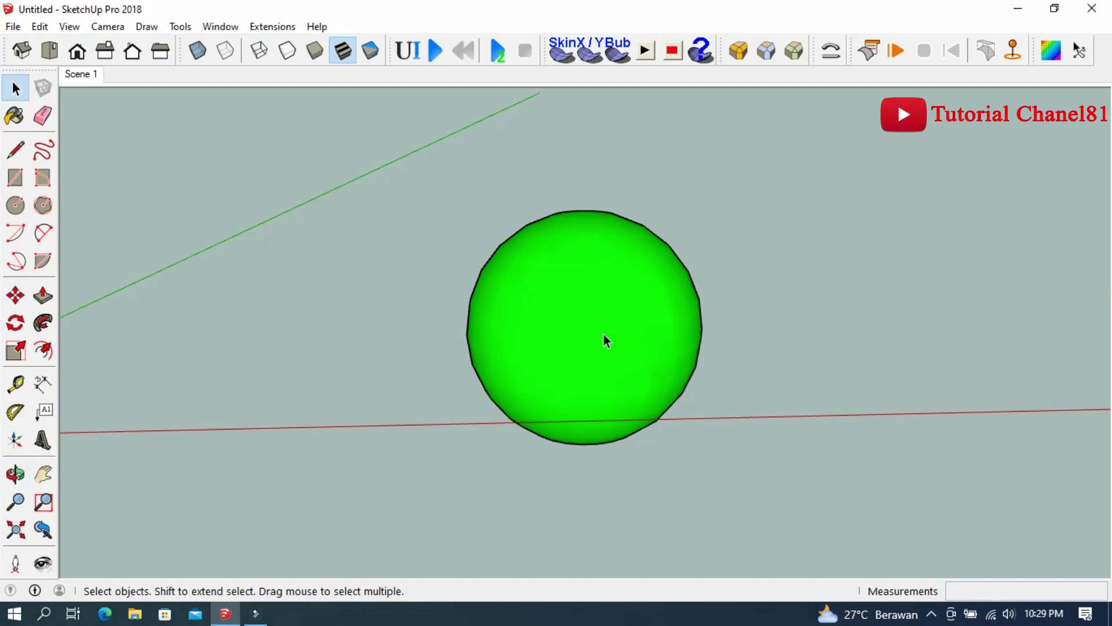
click(69, 27)
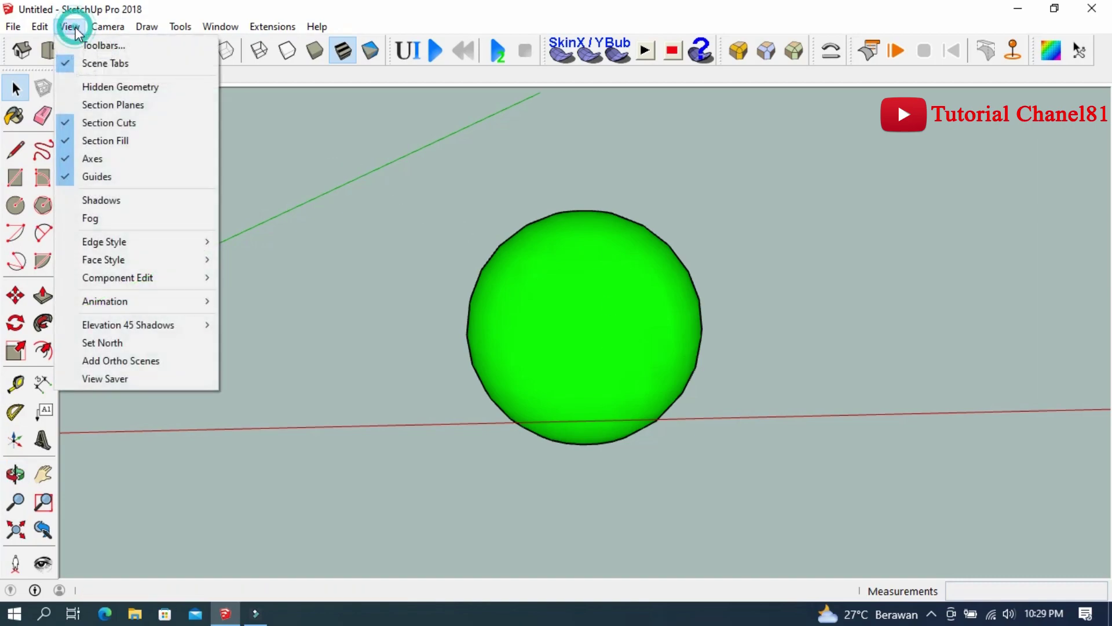
click(90, 81)
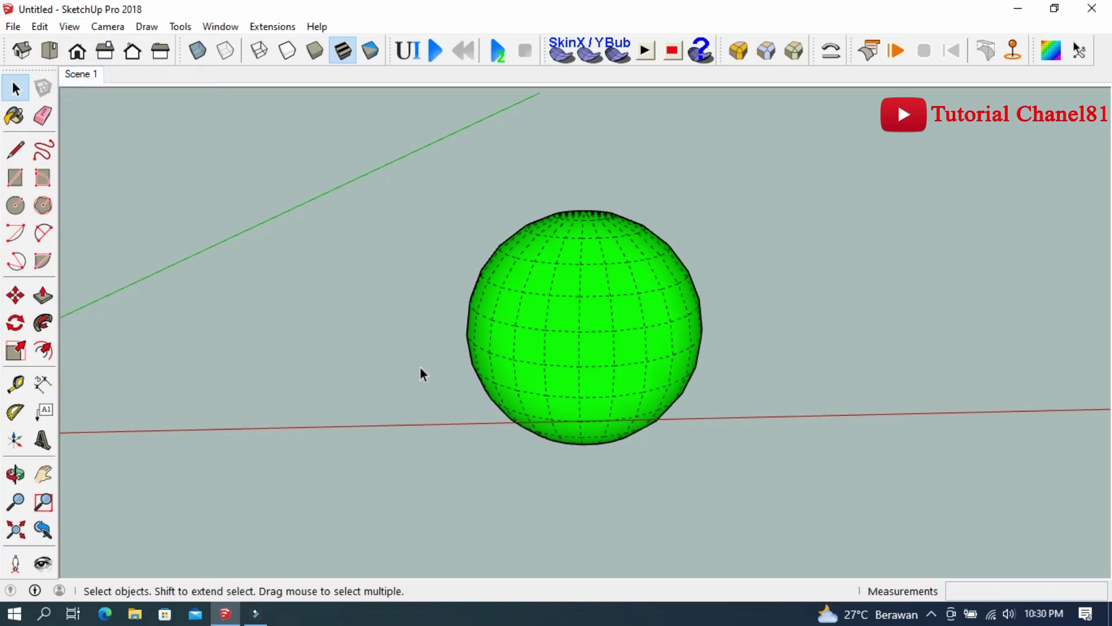
mouse_move(419, 366)
middle_down()
mouse_move(586, 365)
mouse_move(669, 295)
mouse_move(918, 313)
mouse_move(695, 300)
mouse_move(404, 311)
middle_up()
Step: Start a Line outline at a point on the sphere's surface
scroll(404, 310, down, 1)
scroll(731, 255, up, 2)
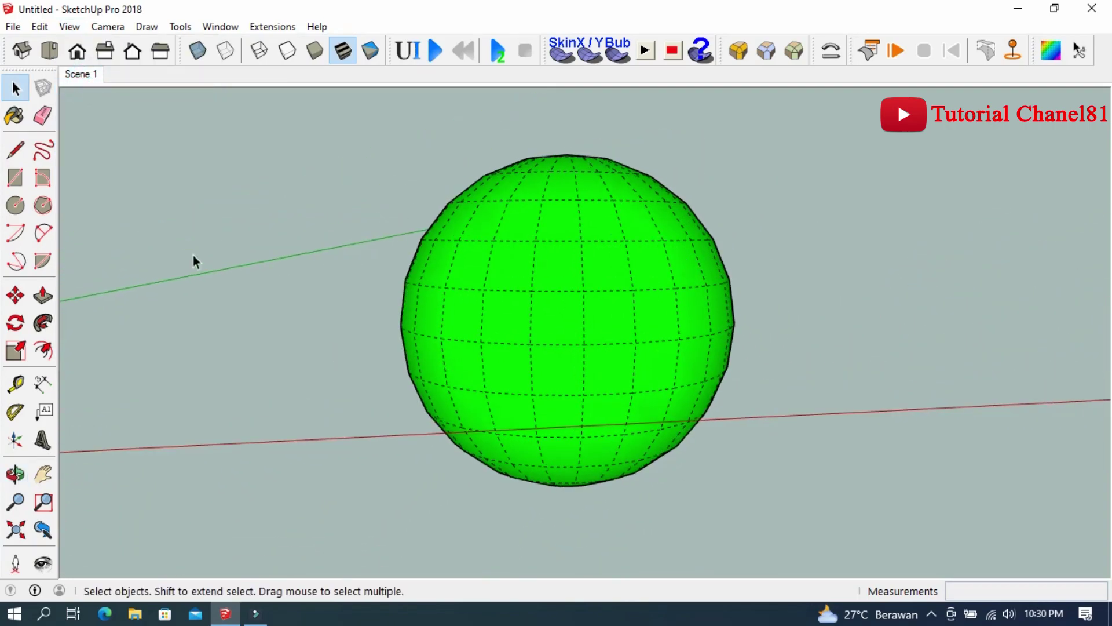
click(15, 149)
scroll(536, 264, up, 1)
click(529, 293)
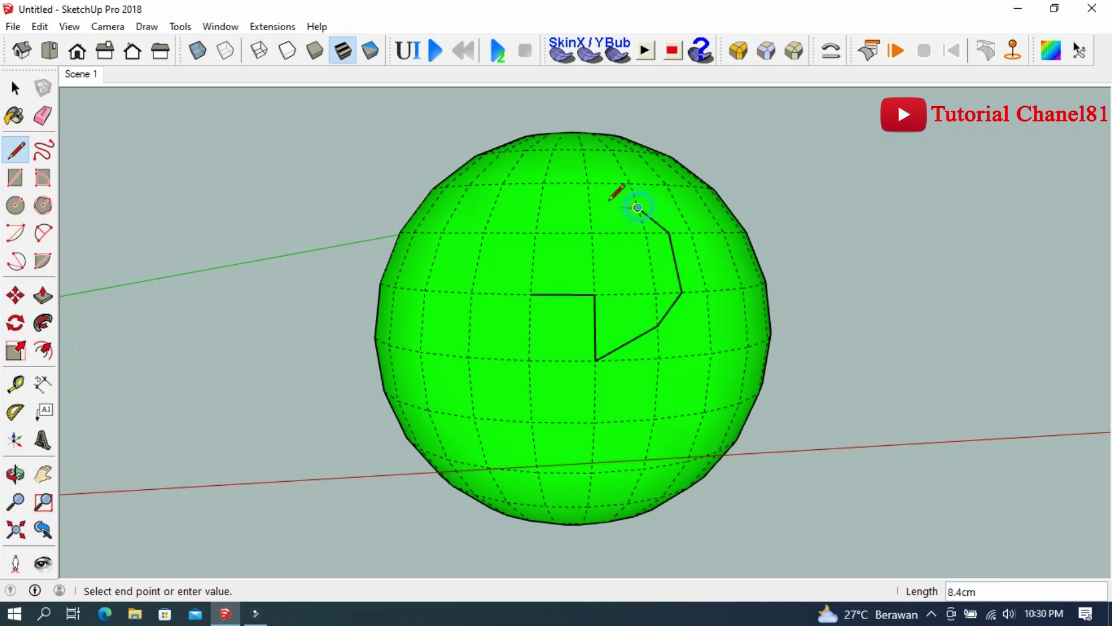
Step: Add line segments across the sphere until the outline closes
key(Escape)
scroll(625, 197, up, 2)
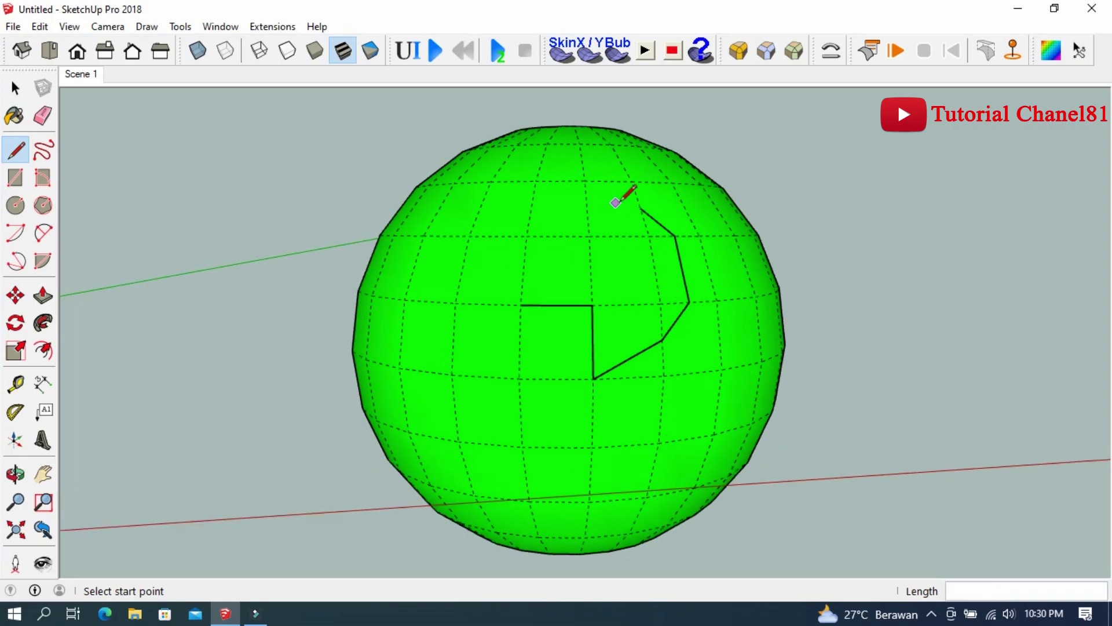
click(643, 208)
click(583, 208)
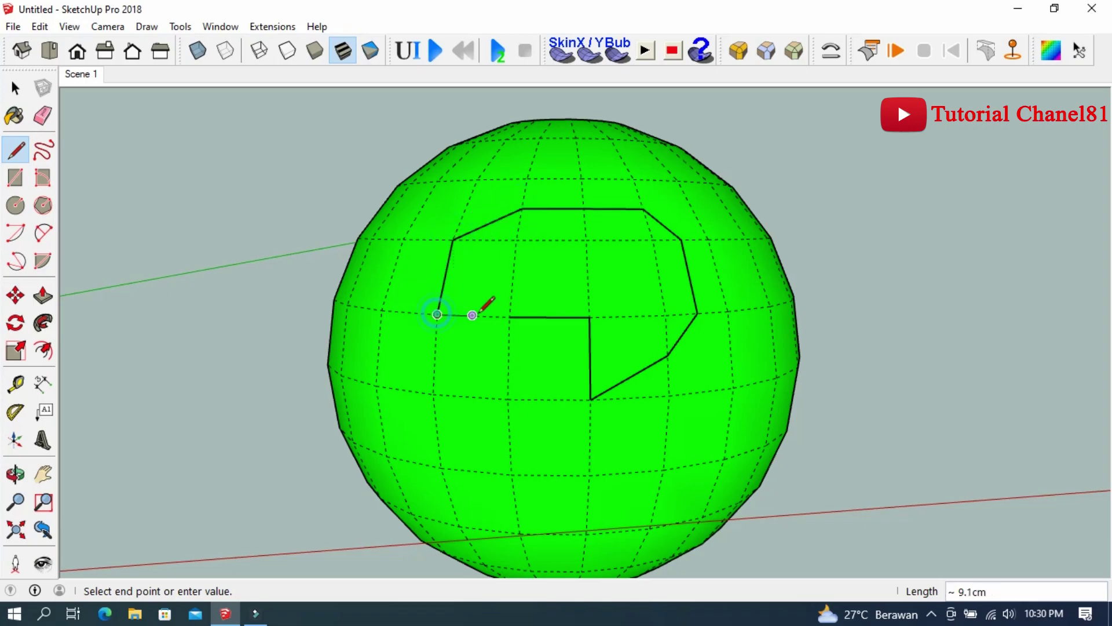
click(508, 316)
scroll(608, 322, down, 2)
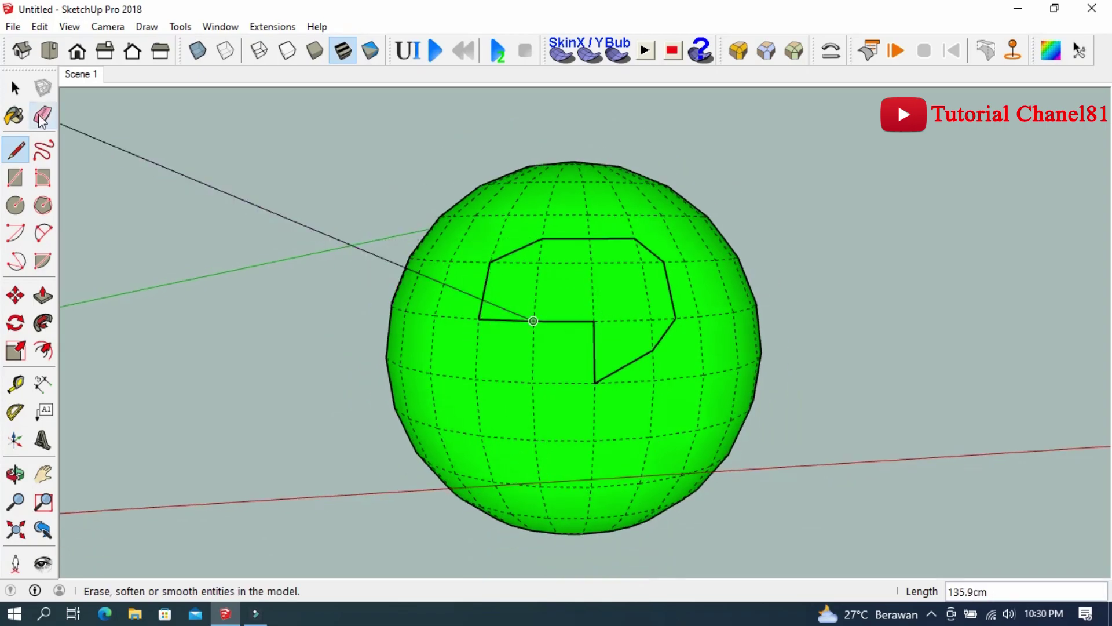
Step: Check the outline from another angle and turn Hidden Geometry back off
click(16, 88)
mouse_move(524, 266)
middle_down()
mouse_move(676, 377)
mouse_move(947, 427)
mouse_move(1002, 354)
mouse_move(553, 352)
mouse_move(315, 181)
mouse_move(315, 154)
mouse_move(561, 399)
middle_up()
scroll(561, 400, down, 1)
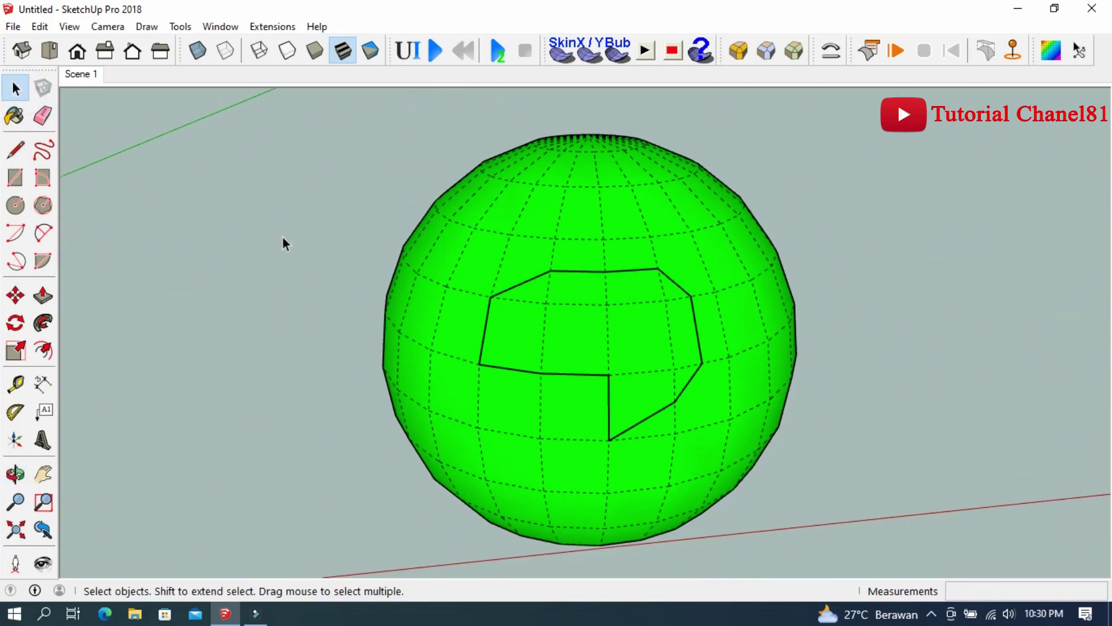
click(69, 26)
click(95, 87)
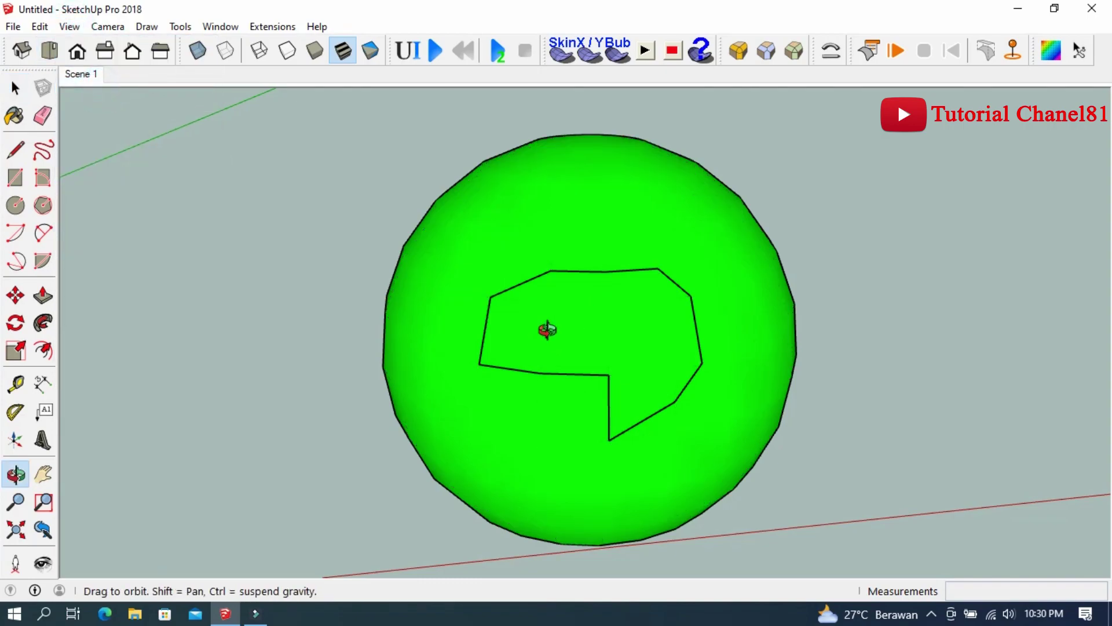
Step: Select the polygon outline on the green sphere and delete it
mouse_move(548, 328)
middle_down()
mouse_move(607, 319)
mouse_move(730, 231)
mouse_move(817, 270)
mouse_move(852, 355)
mouse_move(877, 276)
mouse_move(631, 367)
mouse_move(602, 405)
middle_up()
scroll(603, 405, up, 2)
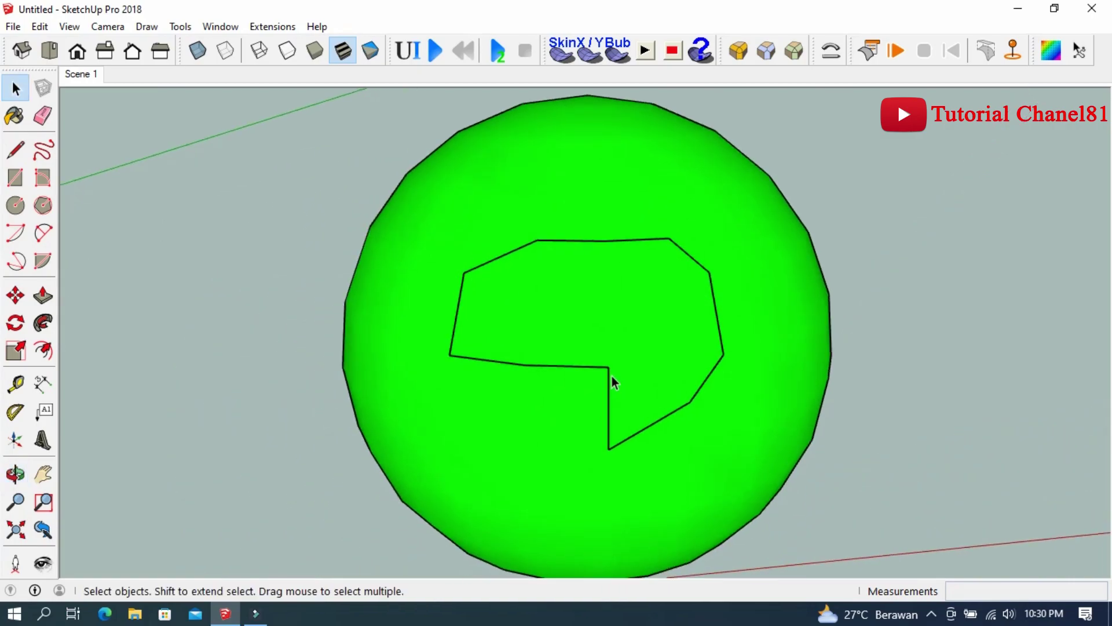
click(610, 302)
triple_click(571, 322)
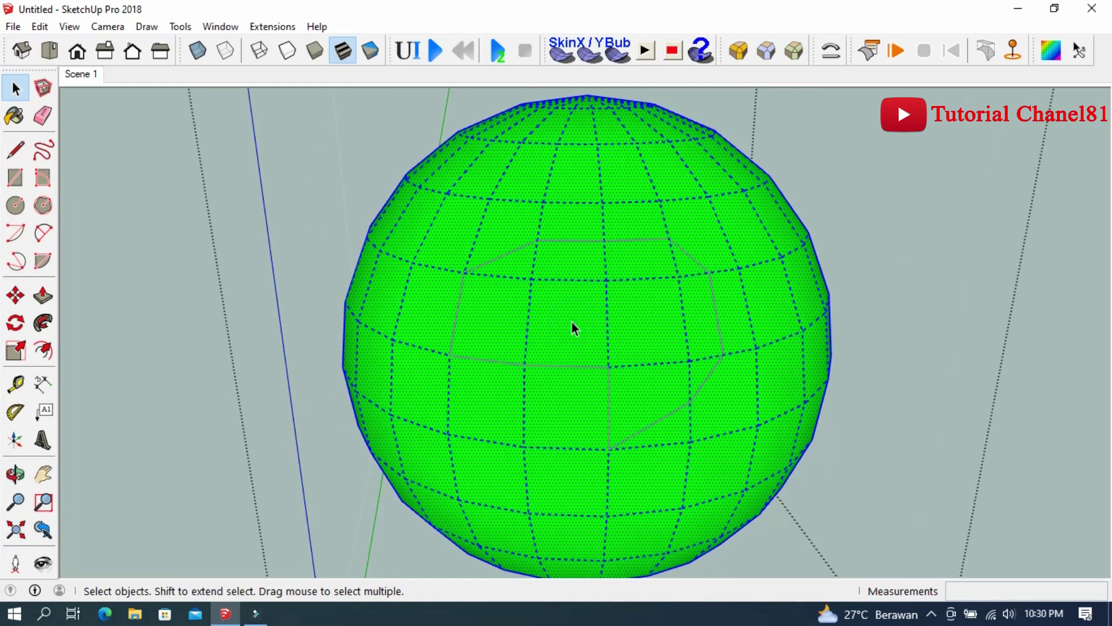
scroll(574, 331, down, 2)
scroll(574, 332, down, 2)
click(877, 365)
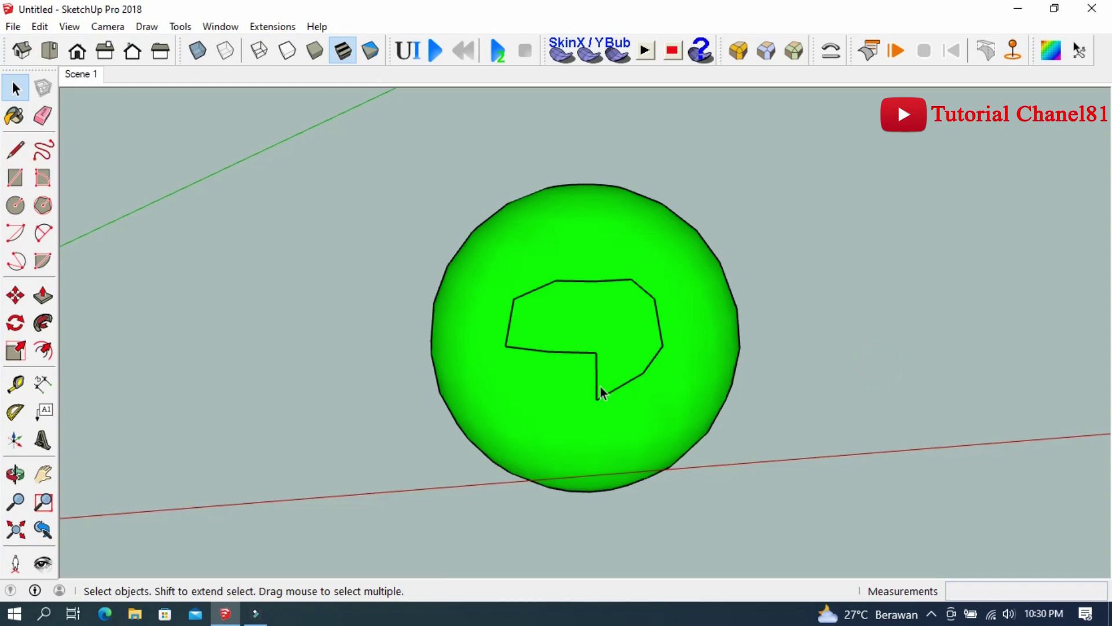
click(570, 282)
key(Delete)
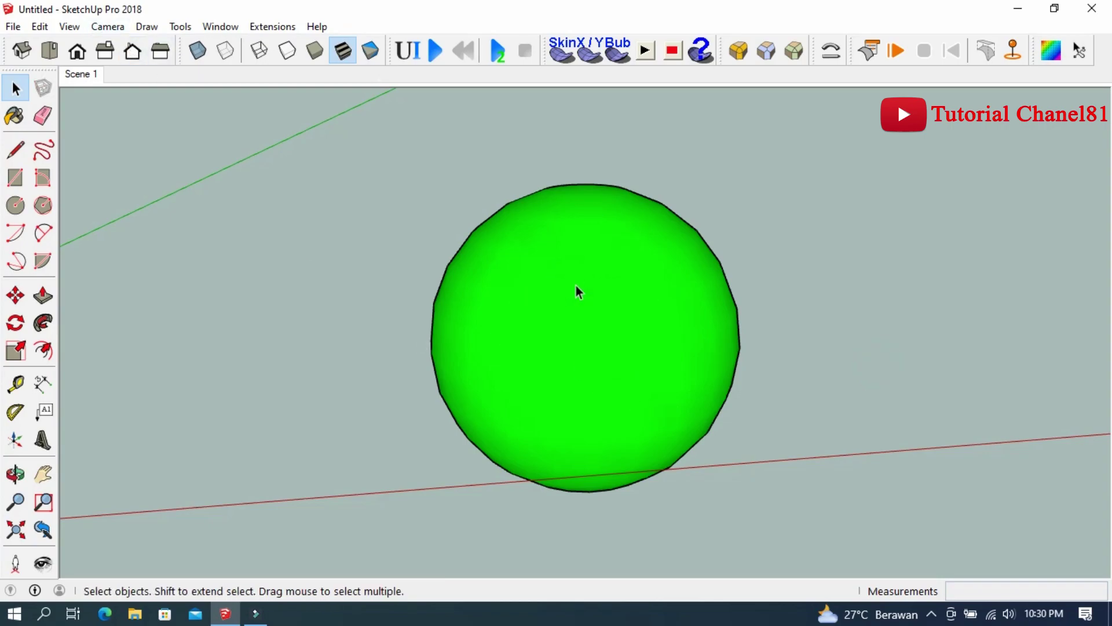
Step: Explode the green sphere group into loose geometry
middle_drag(576, 285, 577, 262)
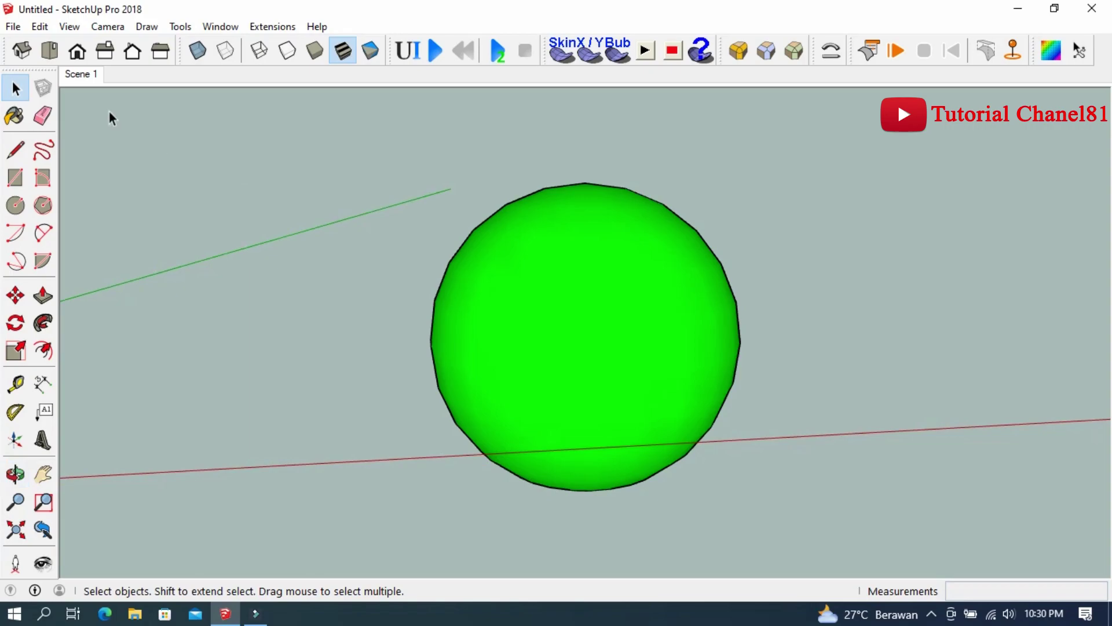
click(574, 270)
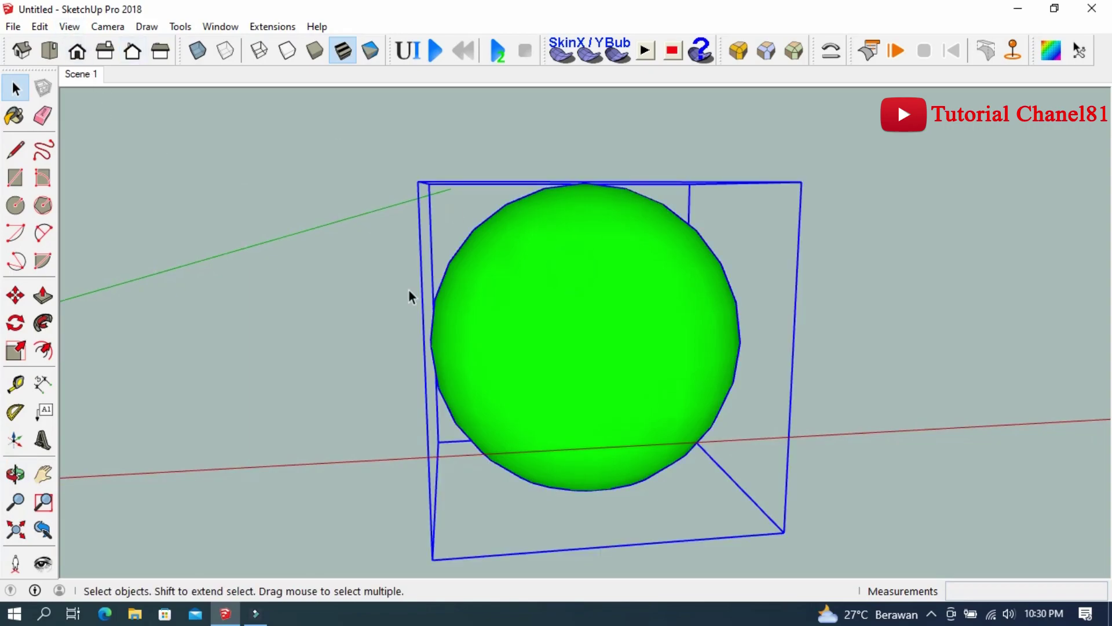
right_click(596, 307)
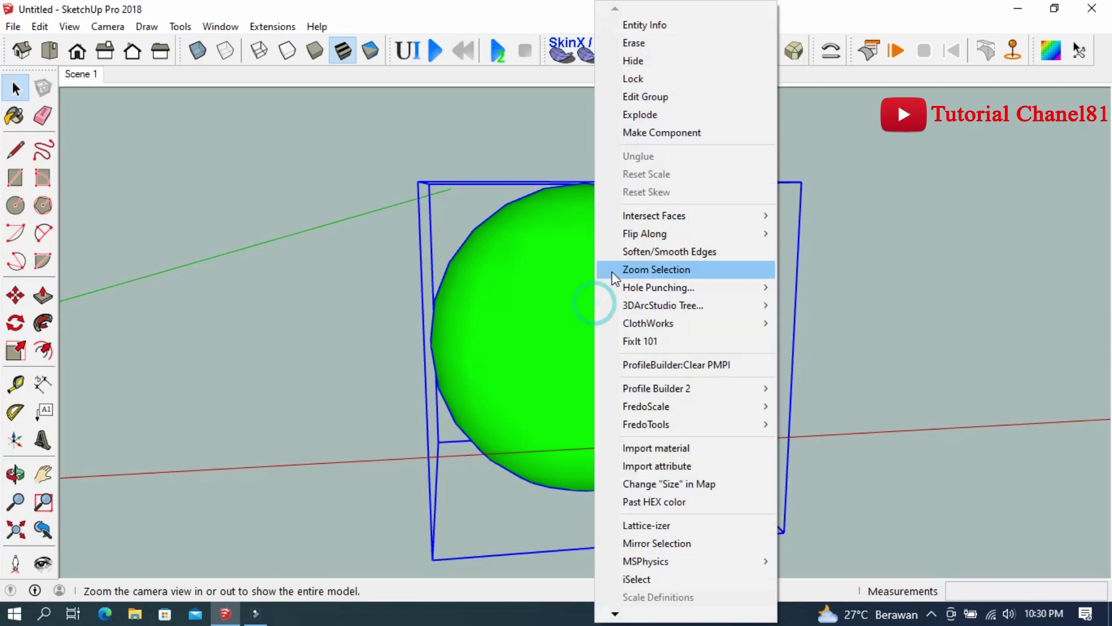
click(657, 119)
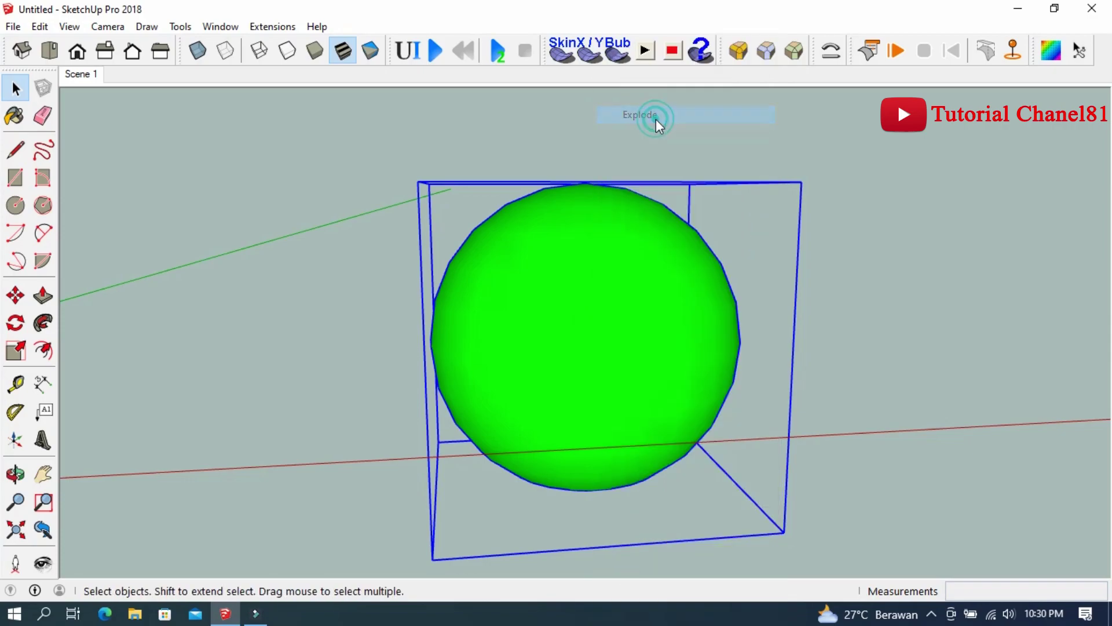
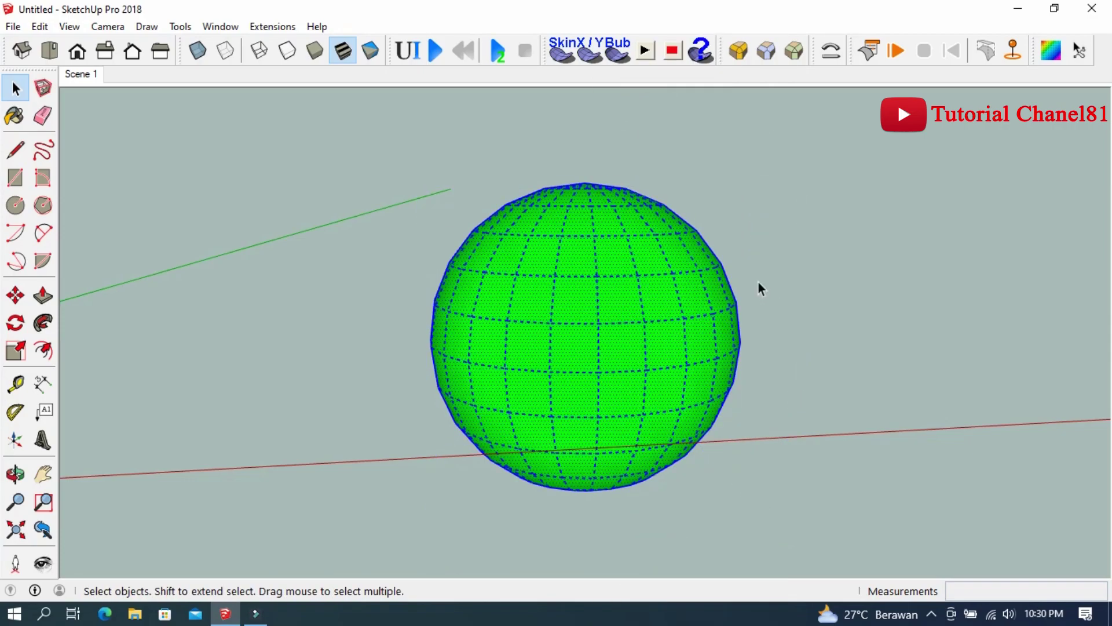
Step: Turn on Hidden Geometry to reveal the sphere's grid edges, and zoom in
click(786, 271)
click(70, 27)
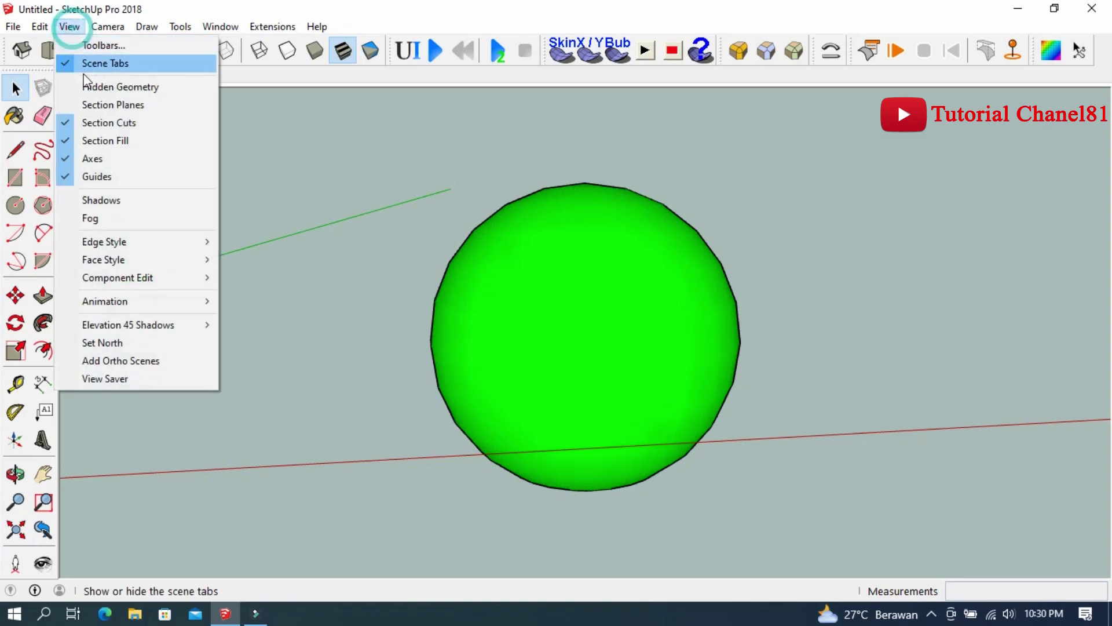
click(93, 87)
scroll(495, 249, up, 1)
scroll(630, 334, up, 2)
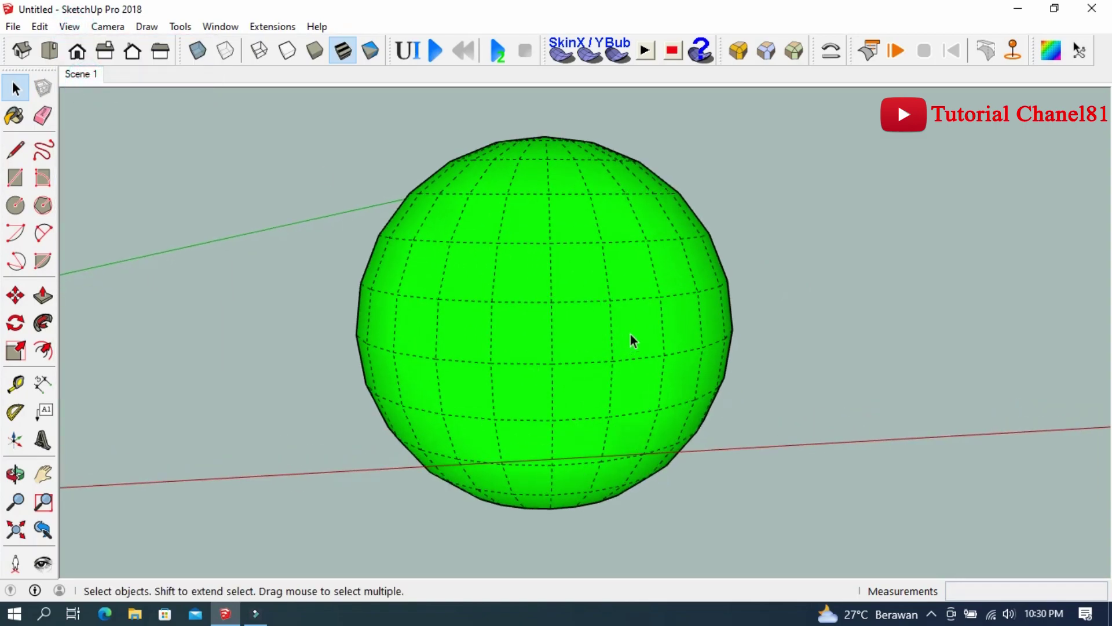
Step: Trace the central notch edges of the outline along the sphere's grid
click(497, 242)
click(546, 243)
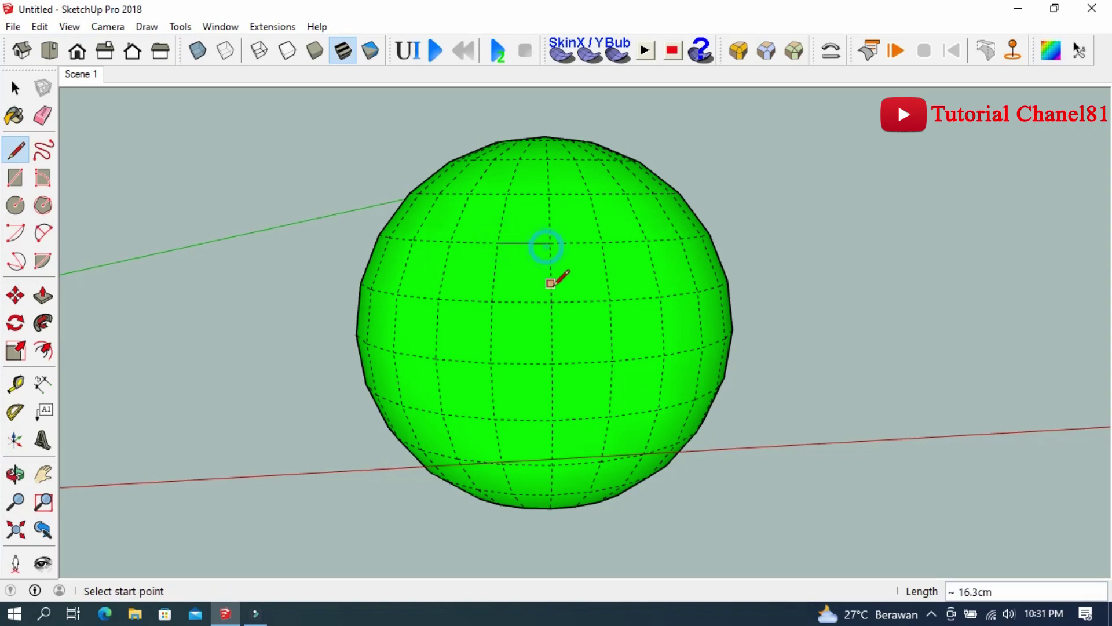
click(610, 300)
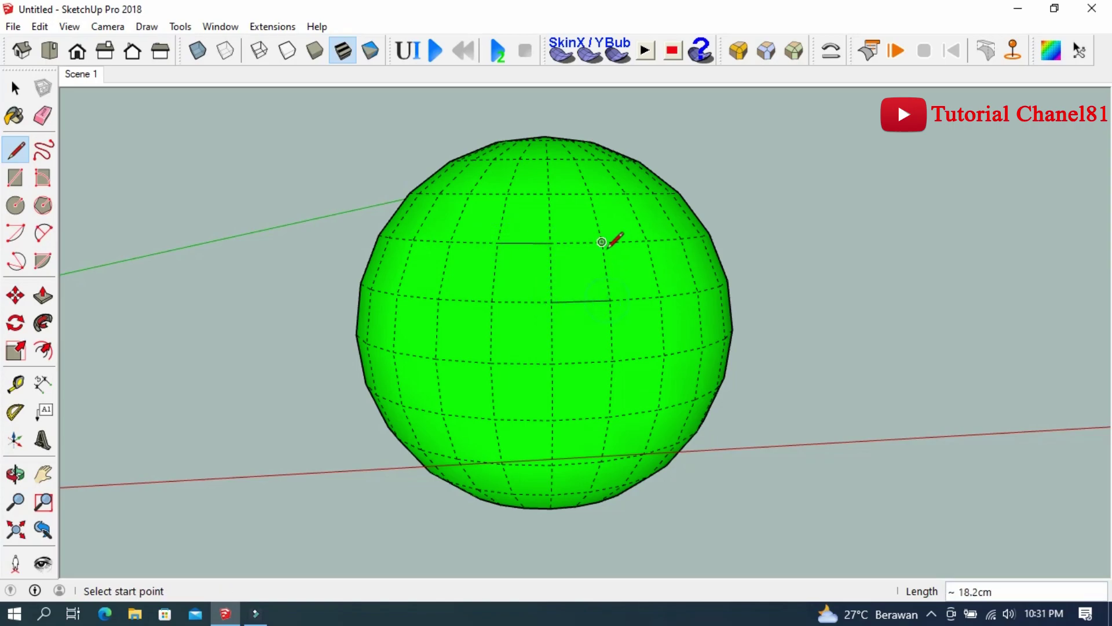
click(609, 300)
click(550, 242)
click(553, 301)
click(496, 242)
click(492, 302)
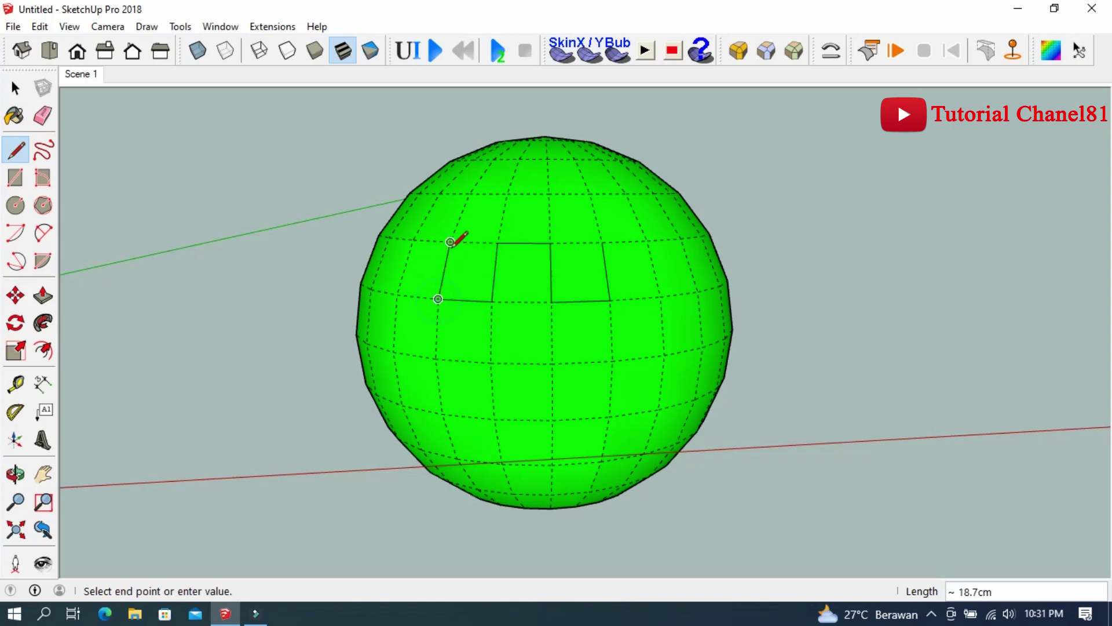
Step: Extend the outline down the sphere's left side and across the bottom
middle_drag(402, 253, 561, 288)
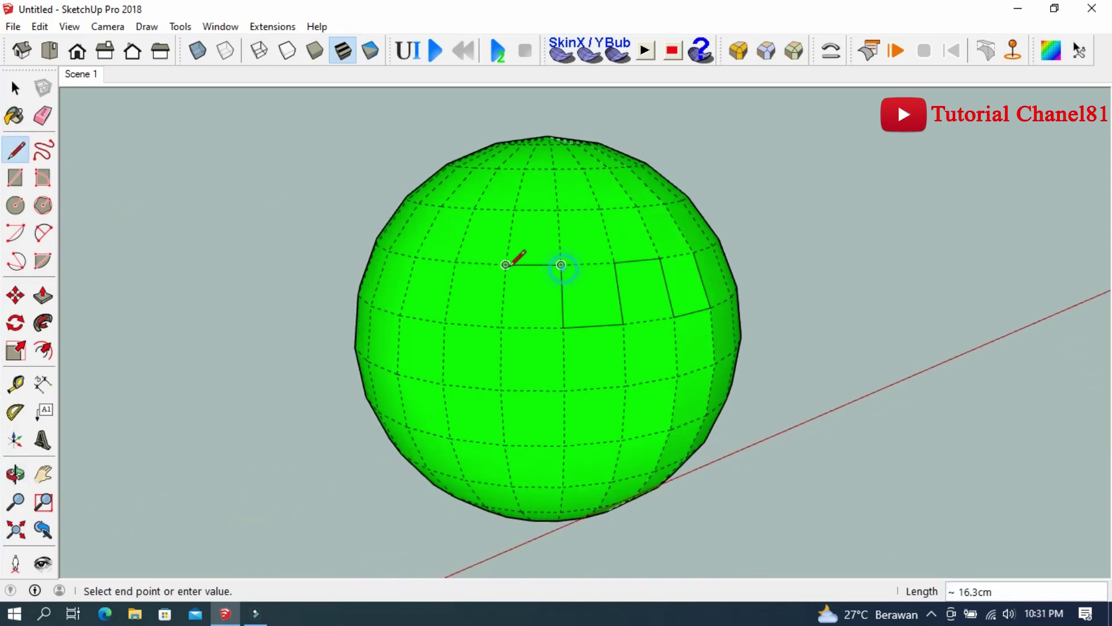
click(505, 265)
click(501, 327)
click(501, 390)
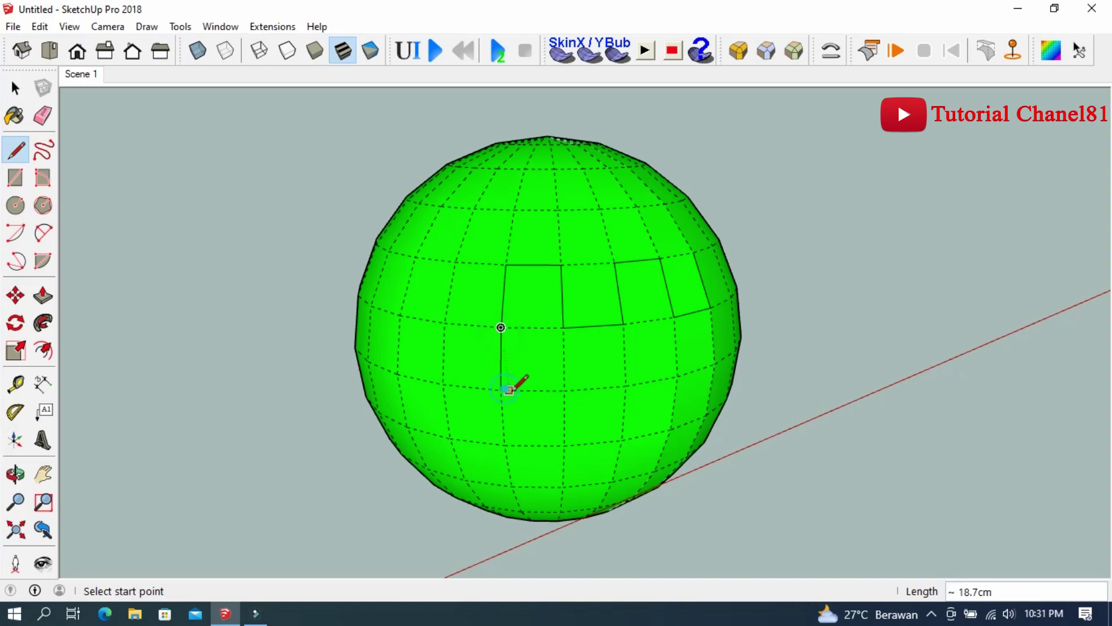
click(564, 390)
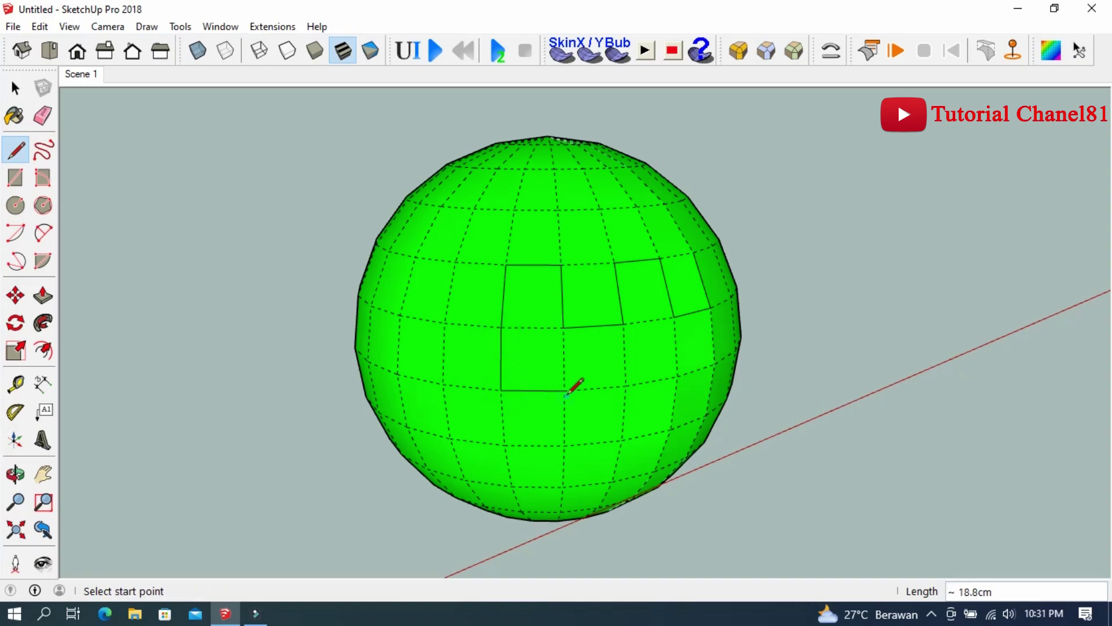
click(626, 386)
key(Escape)
Step: Draw the outline's lower edge and the right notch's vertical and top edges
scroll(510, 360, down, 3)
middle_drag(601, 371, 511, 356)
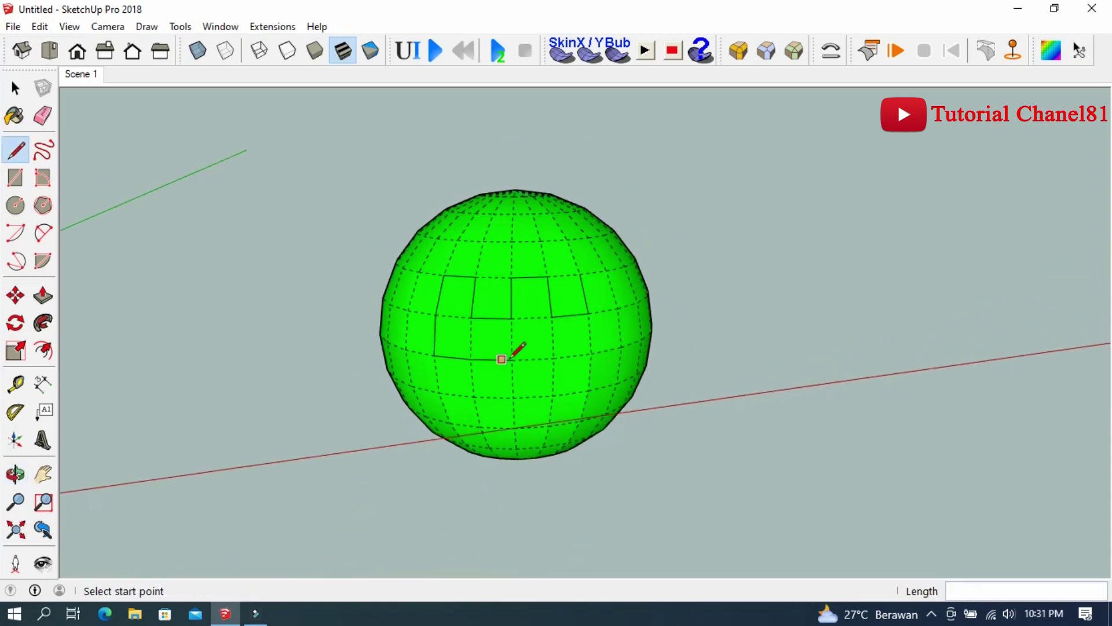
scroll(501, 359, up, 2)
click(506, 361)
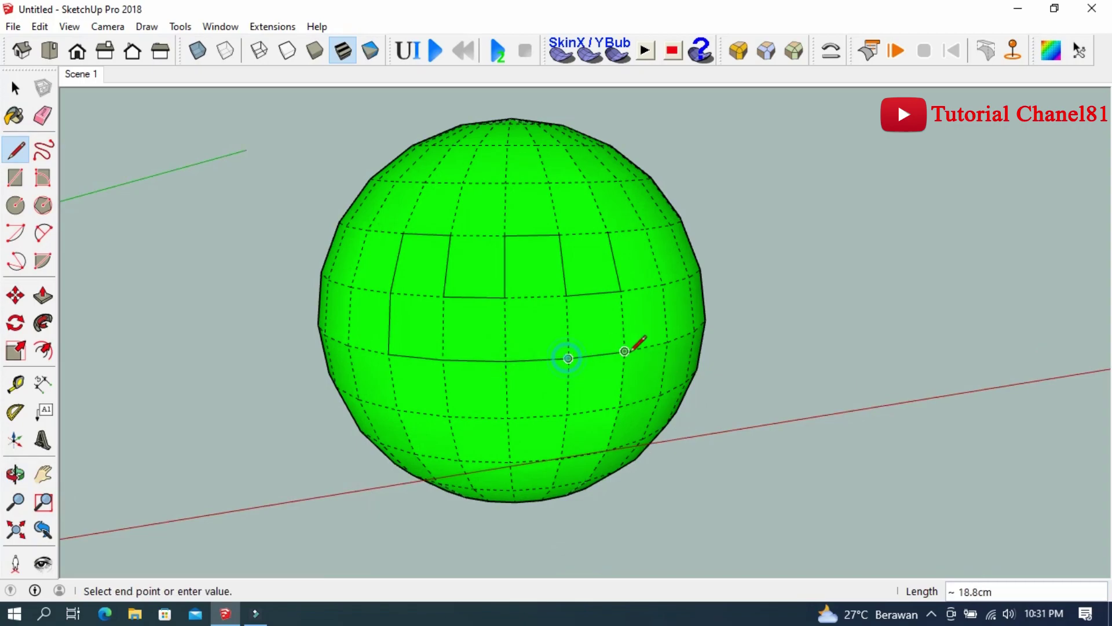
middle_drag(694, 340, 582, 343)
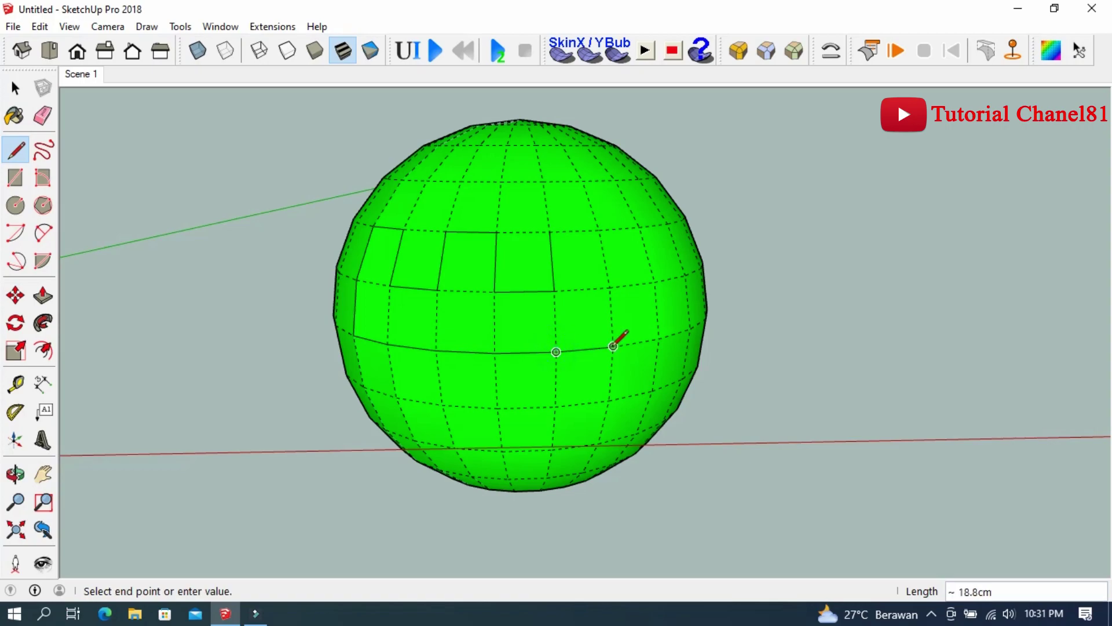
click(599, 229)
click(610, 286)
click(599, 230)
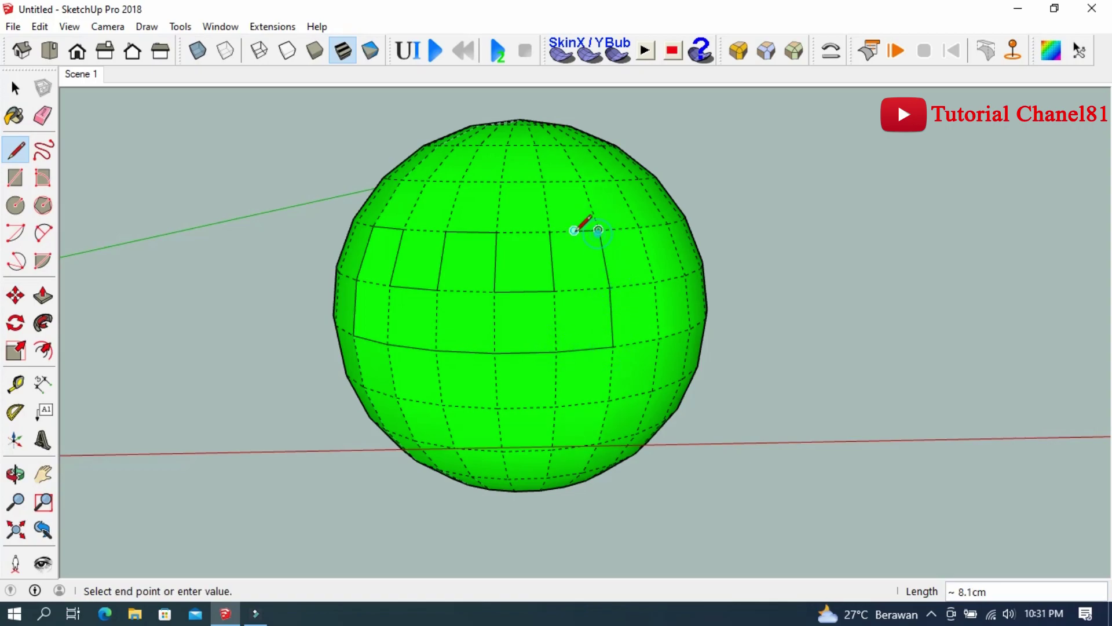
click(552, 231)
Step: Turn Hidden Geometry off and inspect the traced battlement outline
mouse_move(553, 231)
middle_down()
mouse_move(588, 298)
mouse_move(665, 303)
middle_up()
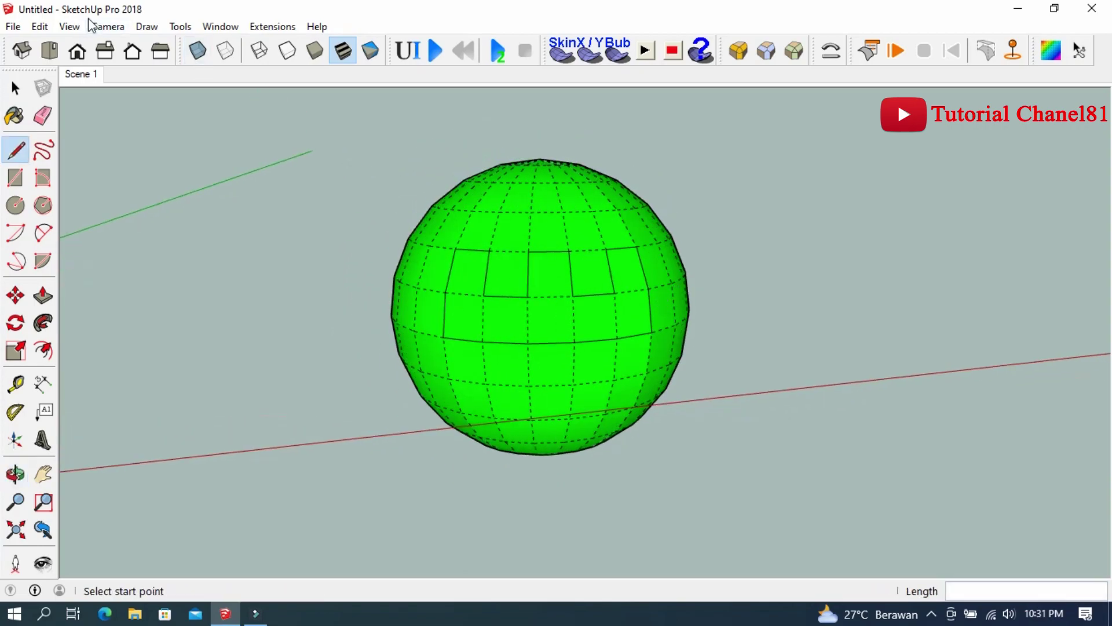
click(69, 26)
click(95, 83)
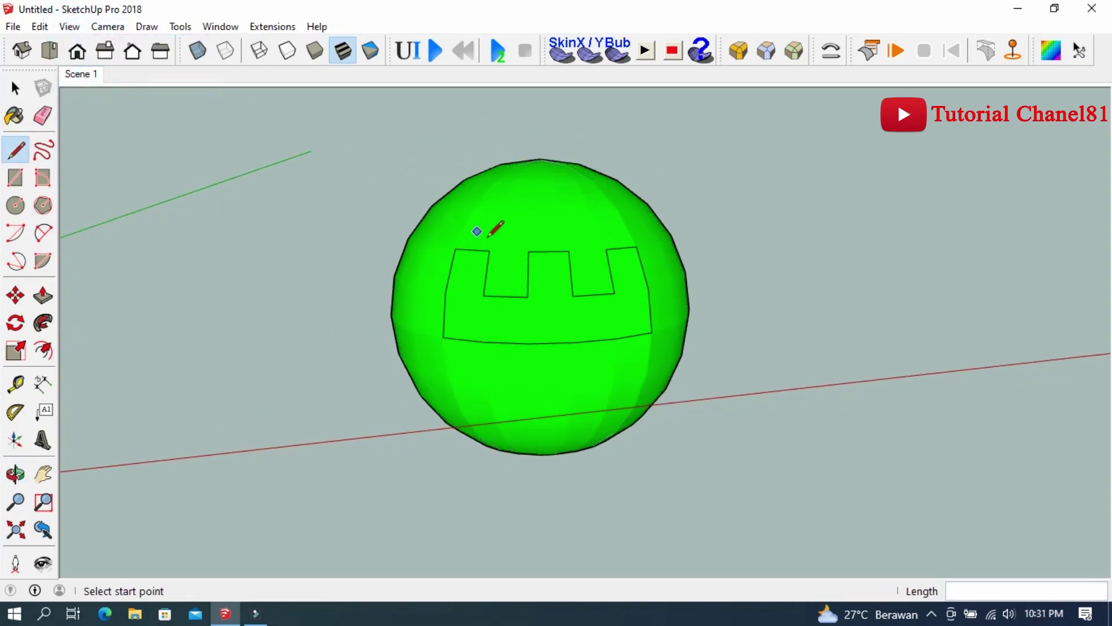
mouse_move(479, 233)
middle_down()
mouse_move(501, 245)
mouse_move(827, 231)
mouse_move(653, 390)
mouse_move(603, 349)
mouse_move(603, 330)
middle_up()
Step: Paint the right notch's faces with 0087_Cyan
click(15, 88)
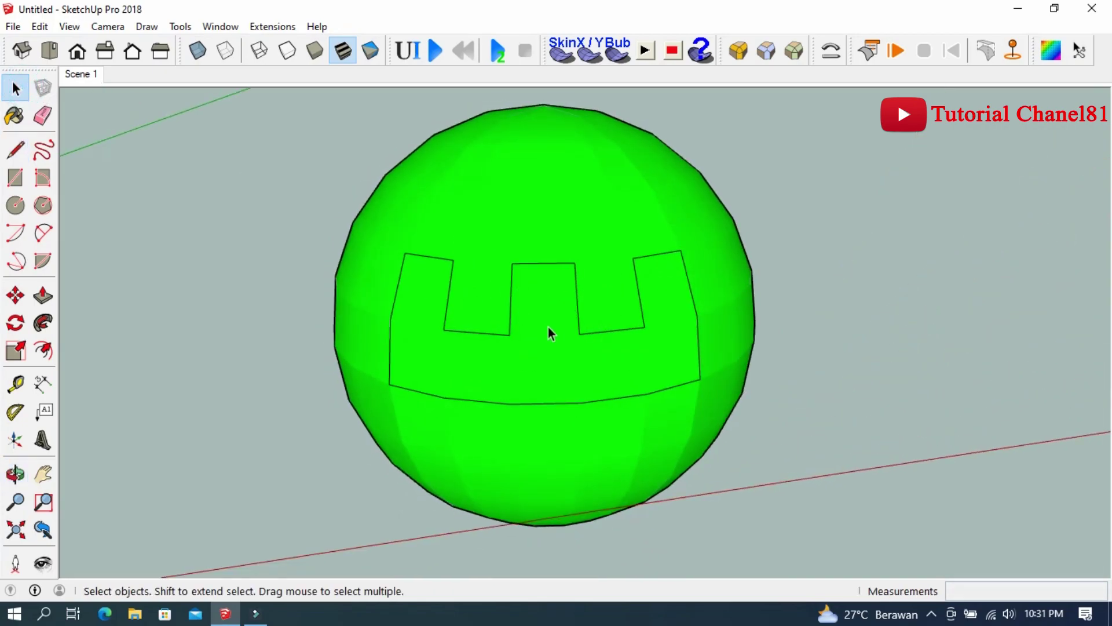
click(422, 322)
click(555, 316)
click(14, 116)
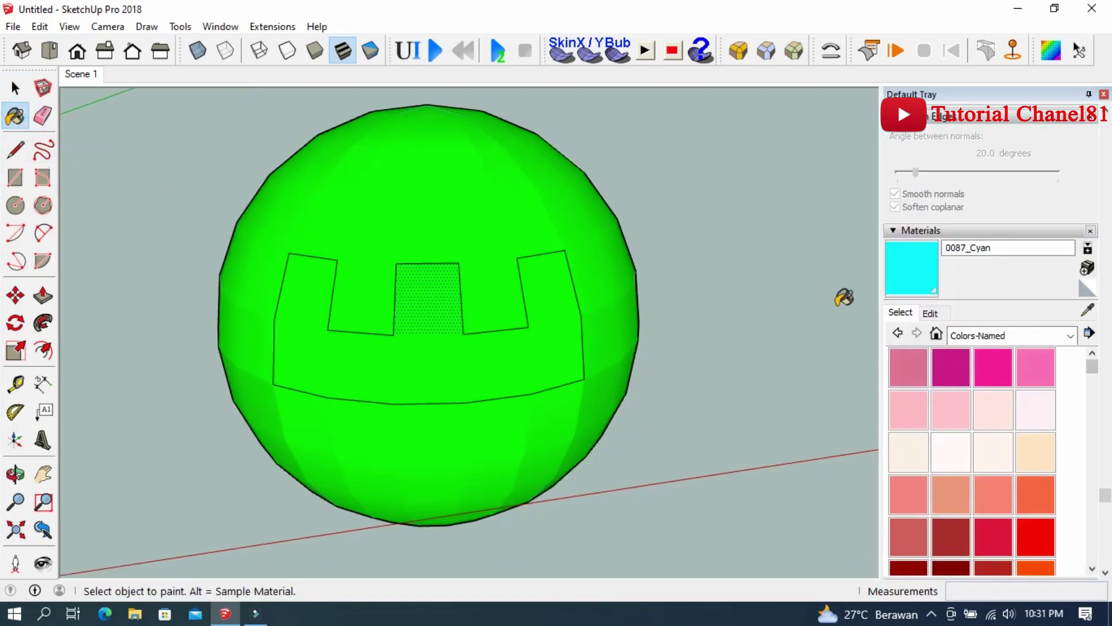
click(563, 282)
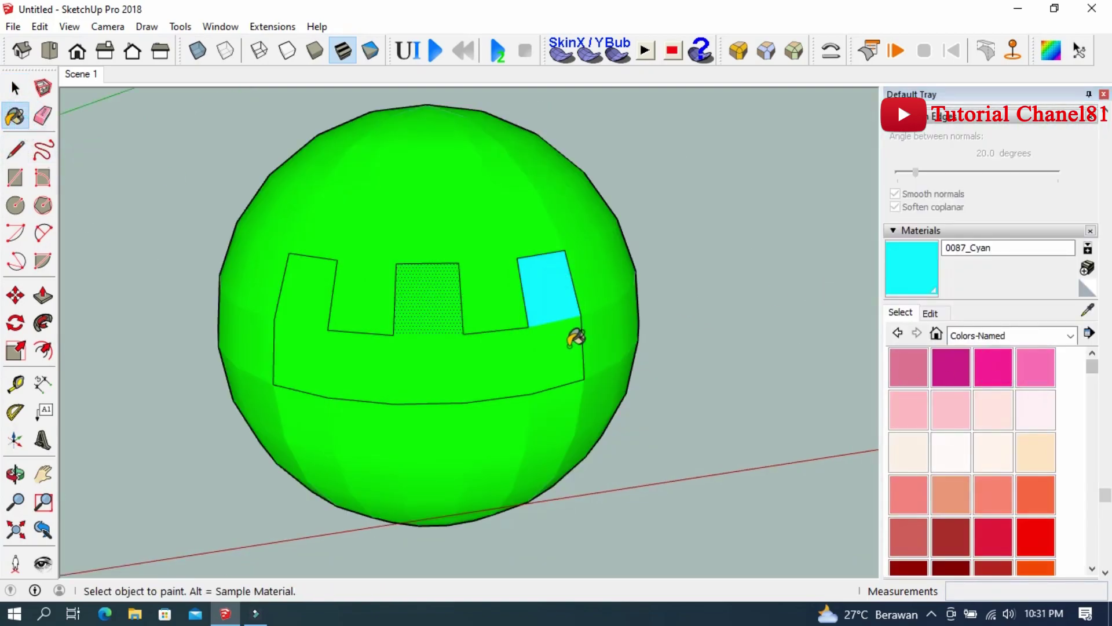
click(570, 348)
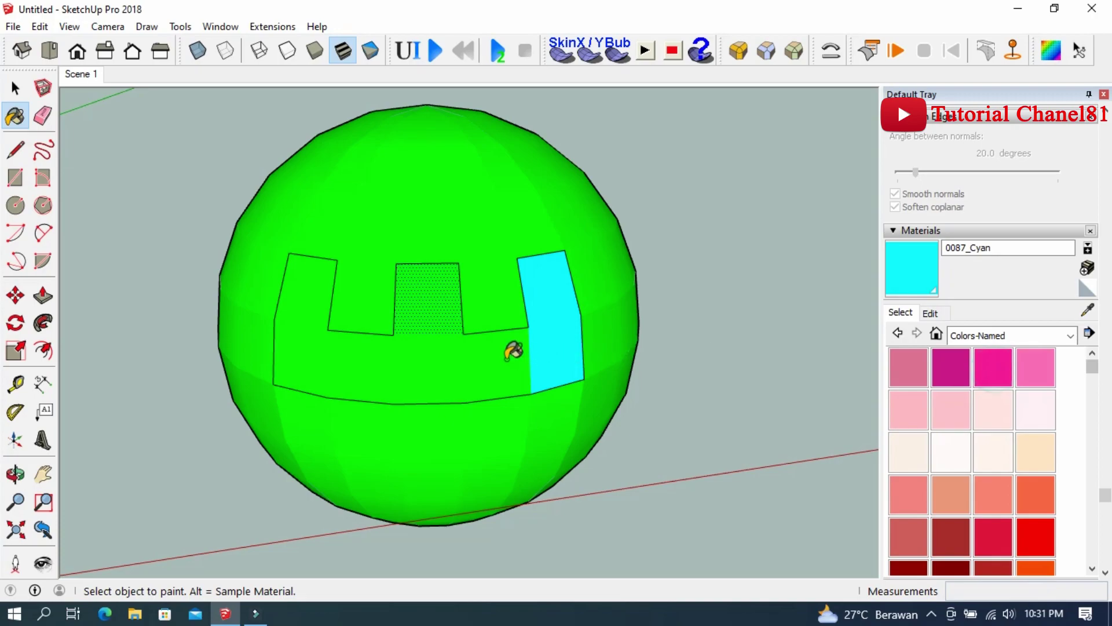
click(509, 354)
click(436, 307)
Step: Paint the remaining middle and left outlined faces 0003_DeepPink
click(987, 373)
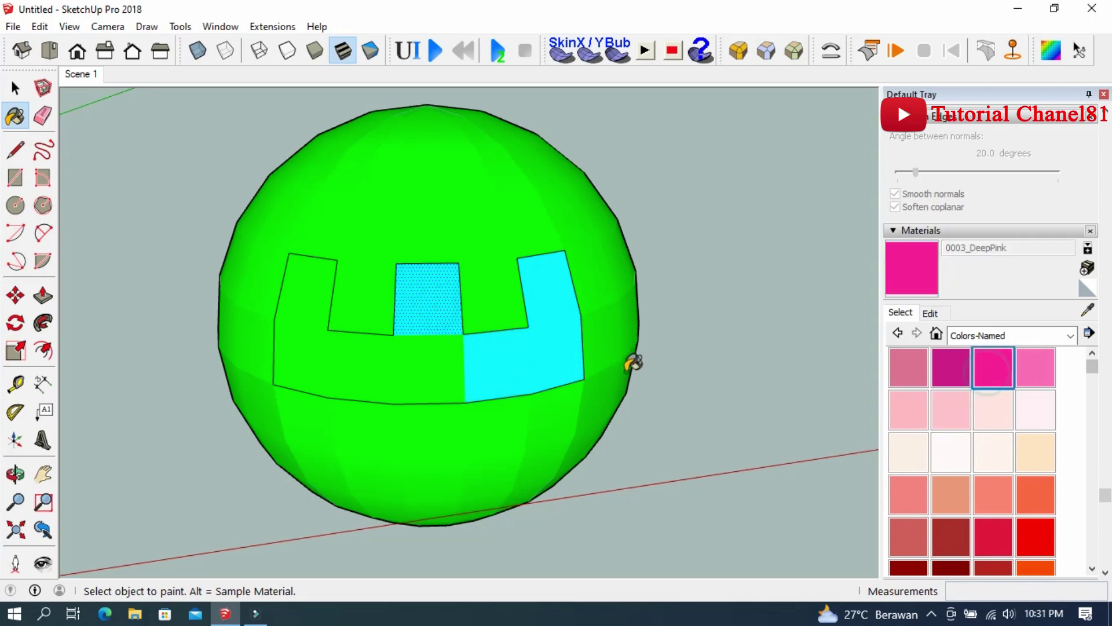
click(479, 371)
click(432, 313)
click(427, 368)
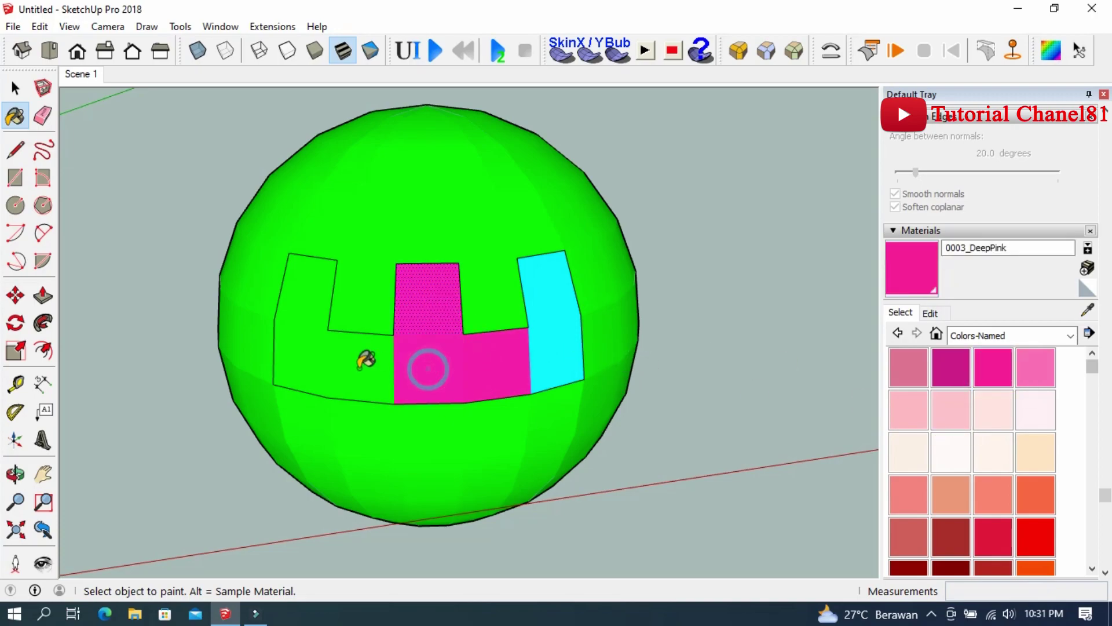
click(377, 349)
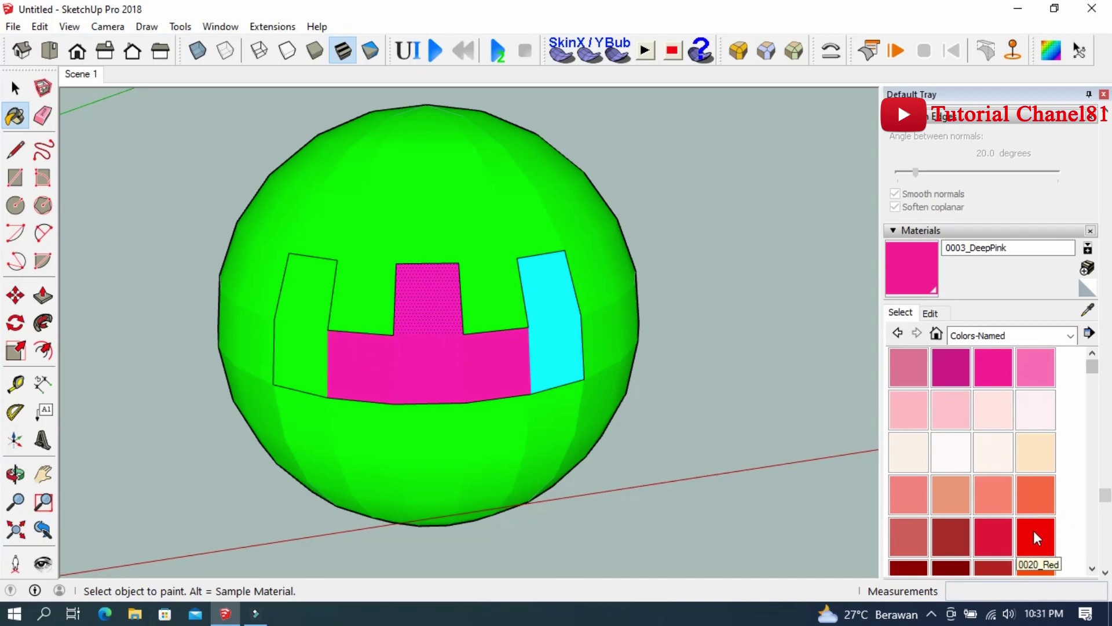
click(315, 295)
click(313, 345)
mouse_move(441, 355)
middle_down()
mouse_move(726, 280)
mouse_move(593, 325)
mouse_move(724, 347)
middle_up()
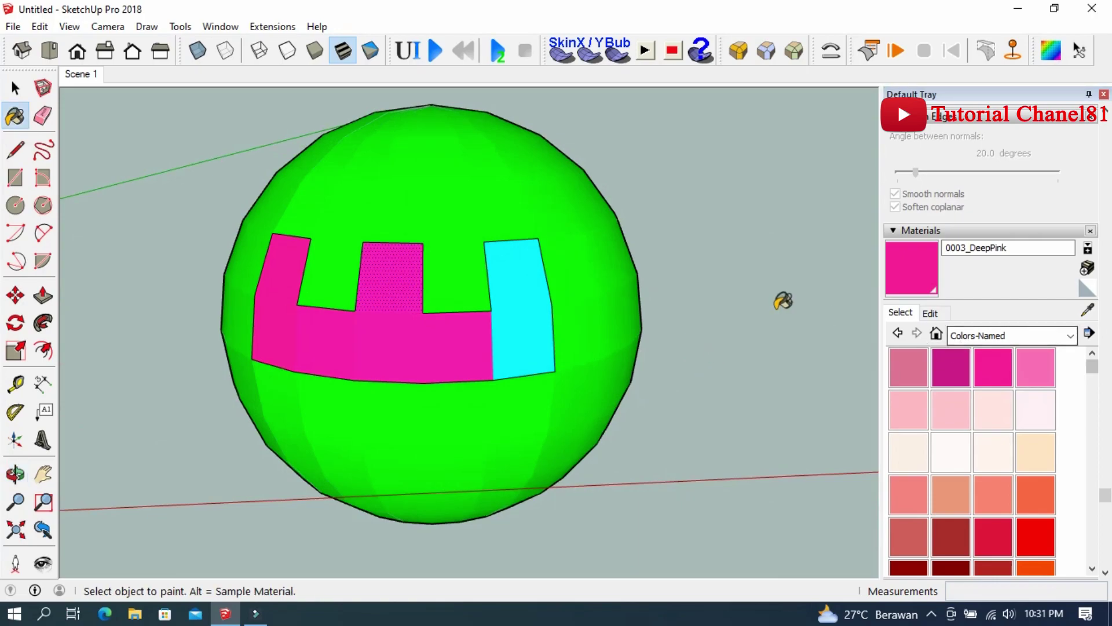
middle_drag(576, 205, 700, 270)
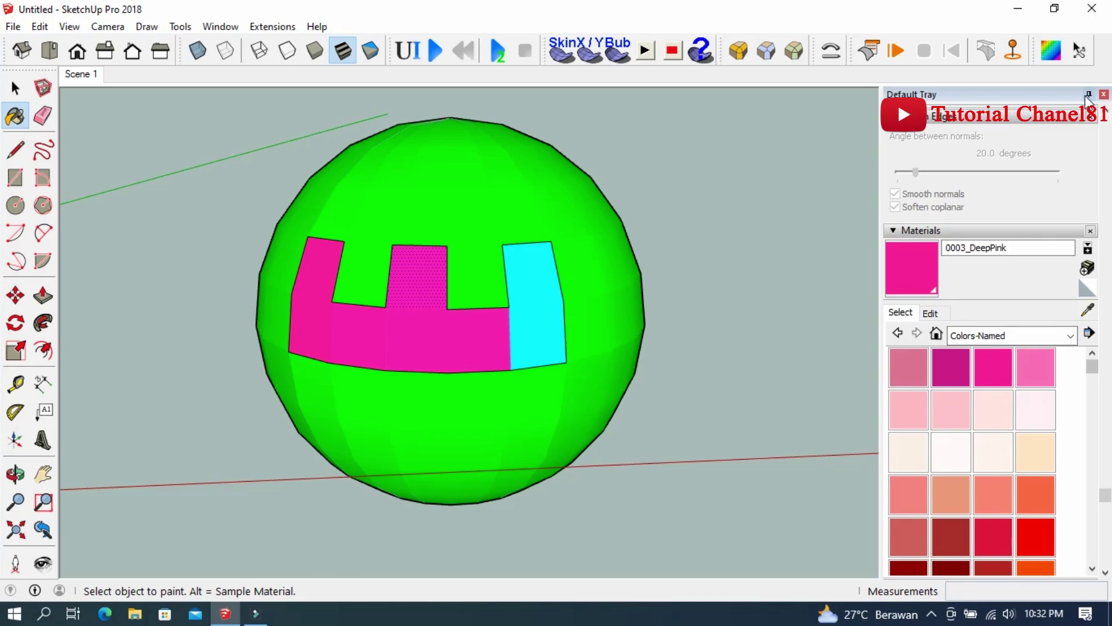
Step: Undo the painting and the traced outline, and close the Materials panel
key(ctrl+z)
key(ctrl+z)
key(ctrl+z)
key(ctrl+z)
key(ctrl+z)
key(ctrl+z)
key(ctrl+z)
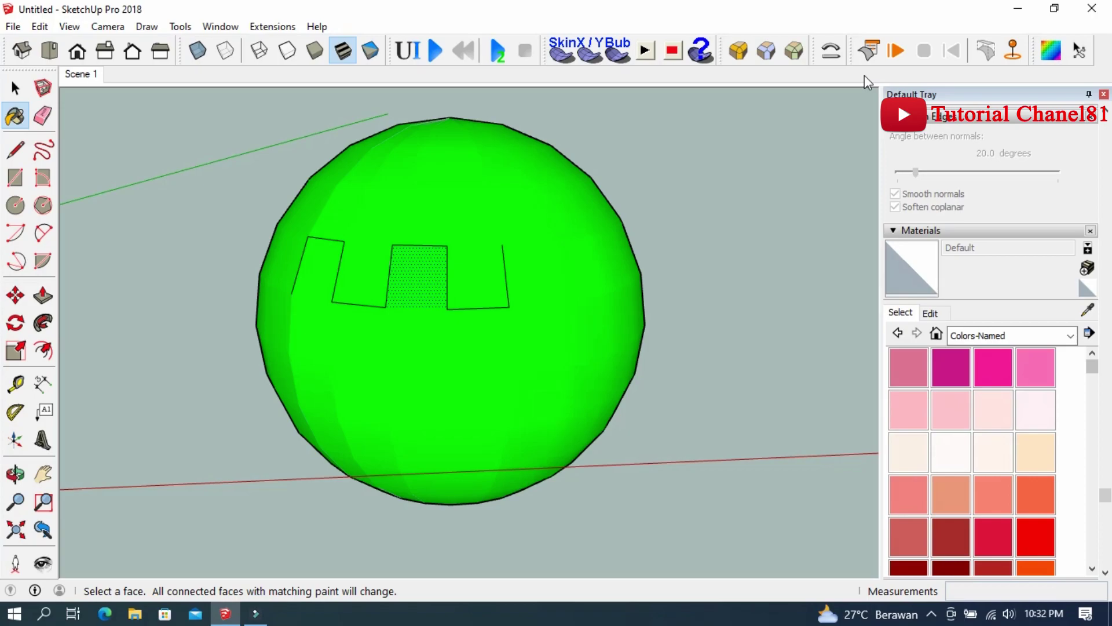
key(ctrl+z)
key(ctrl+z)
key(ctrl+z)
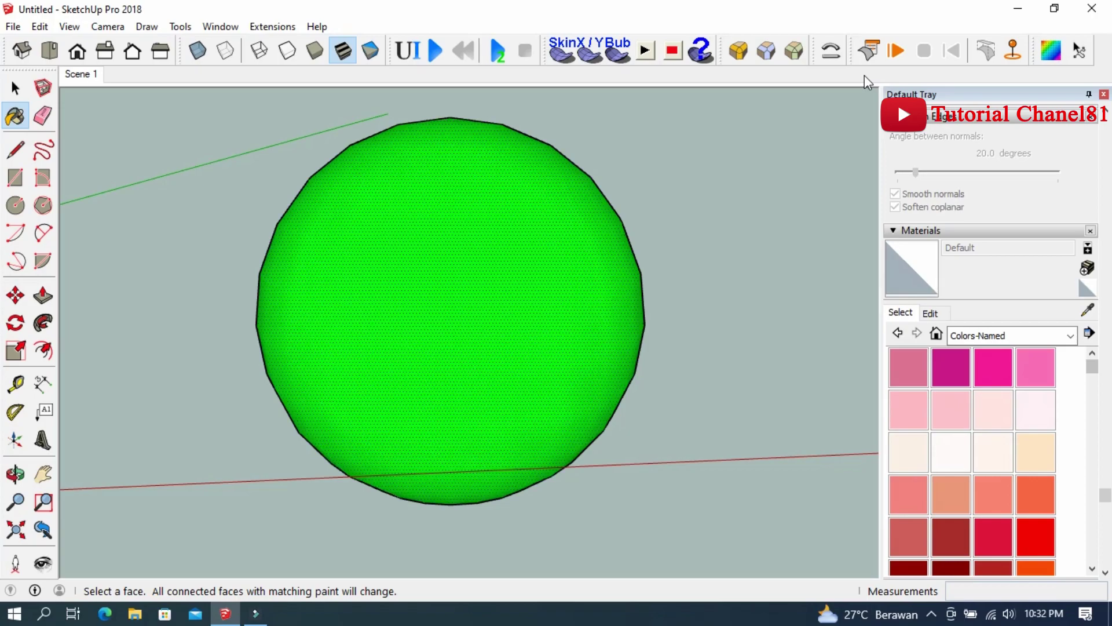
click(1103, 94)
scroll(596, 198, down, 2)
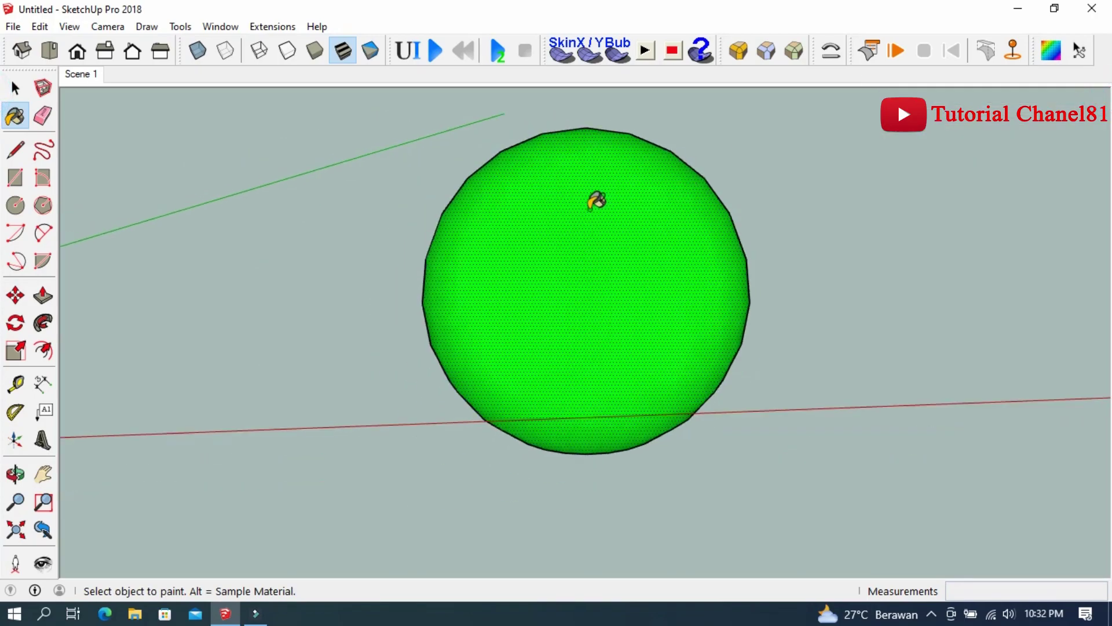
scroll(596, 149, down, 2)
scroll(609, 151, up, 2)
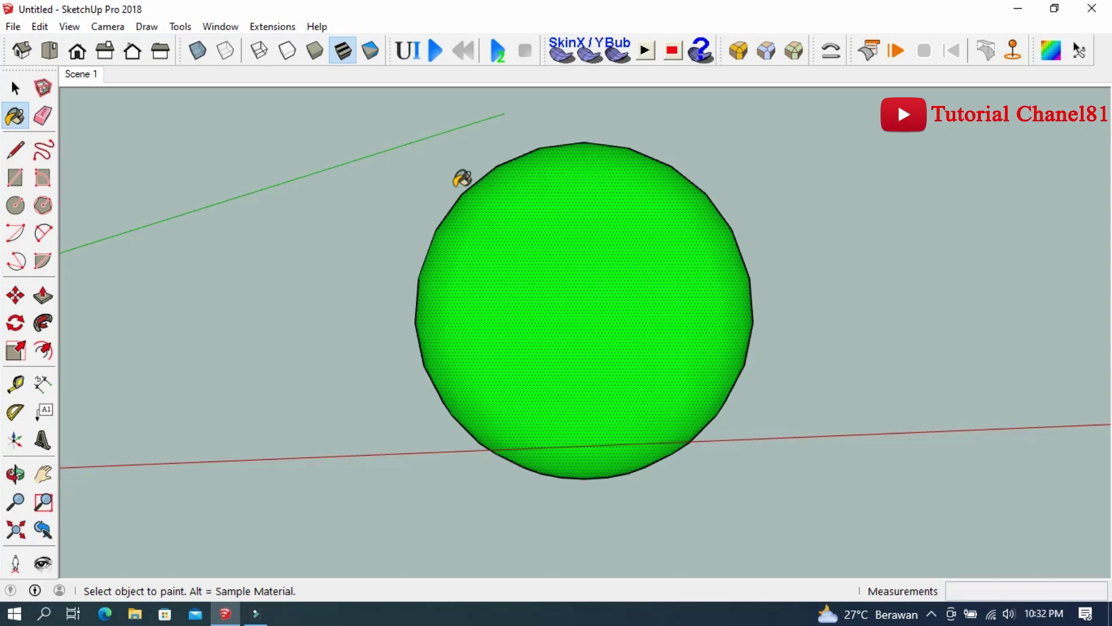
scroll(324, 206, down, 2)
scroll(633, 340, down, 1)
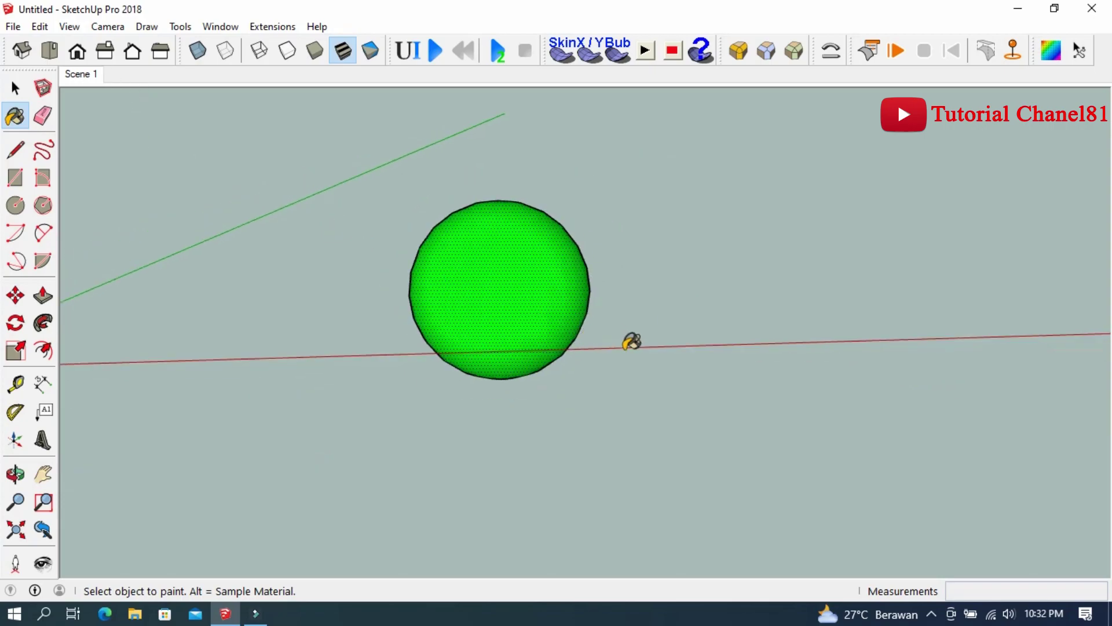
scroll(633, 340, down, 1)
Step: From a zoomed Front view, show Hidden Geometry, then orbit back to perspective
click(78, 58)
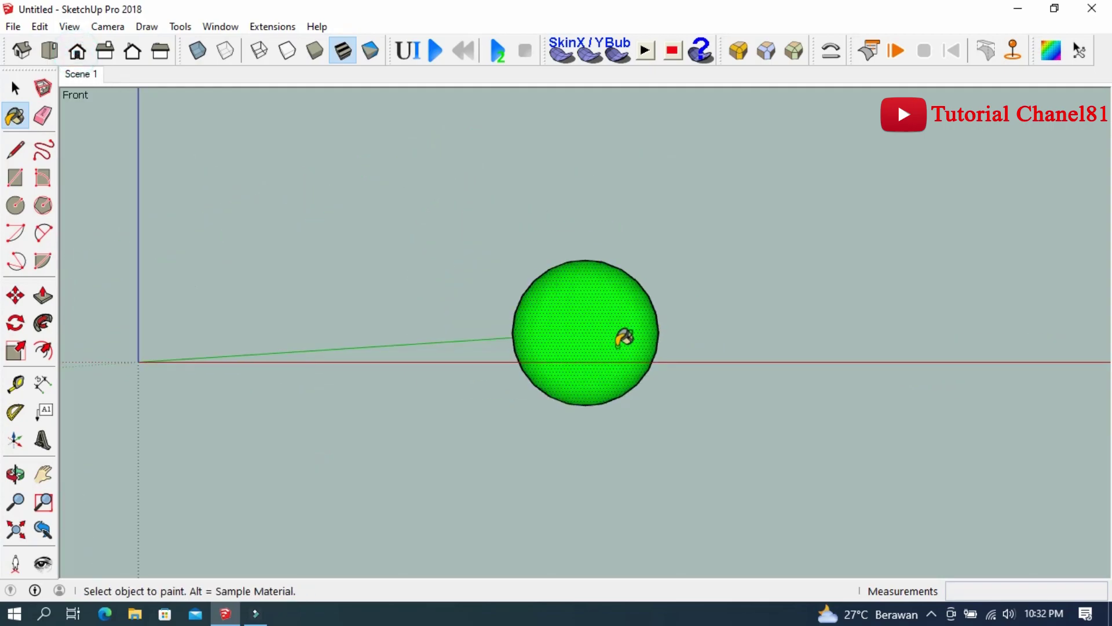
scroll(614, 331, up, 1)
scroll(566, 305, up, 1)
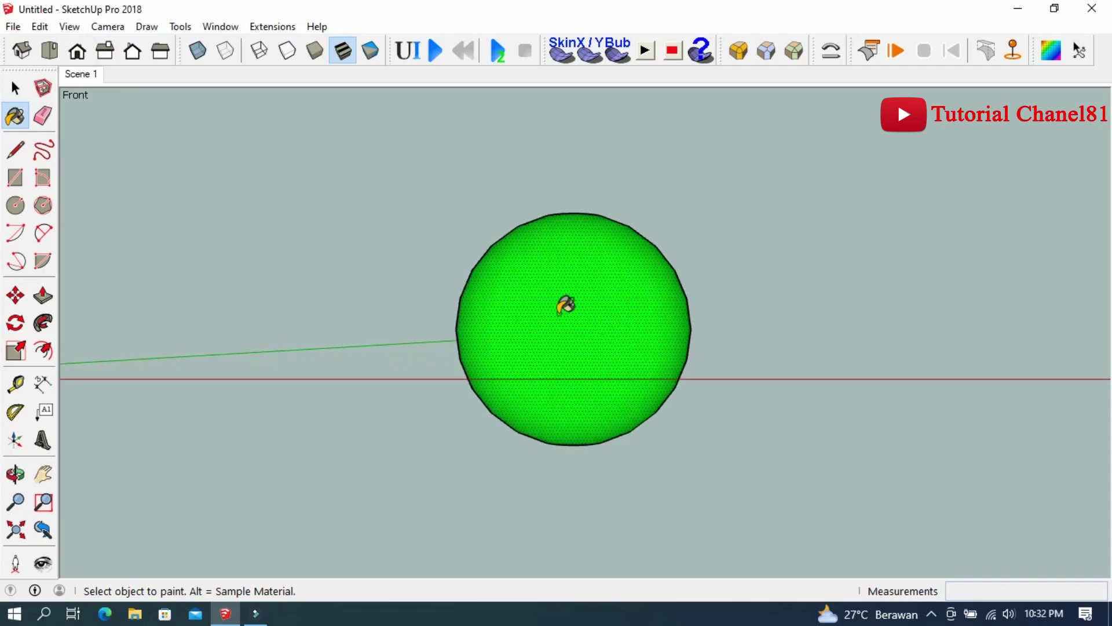
click(67, 29)
click(108, 92)
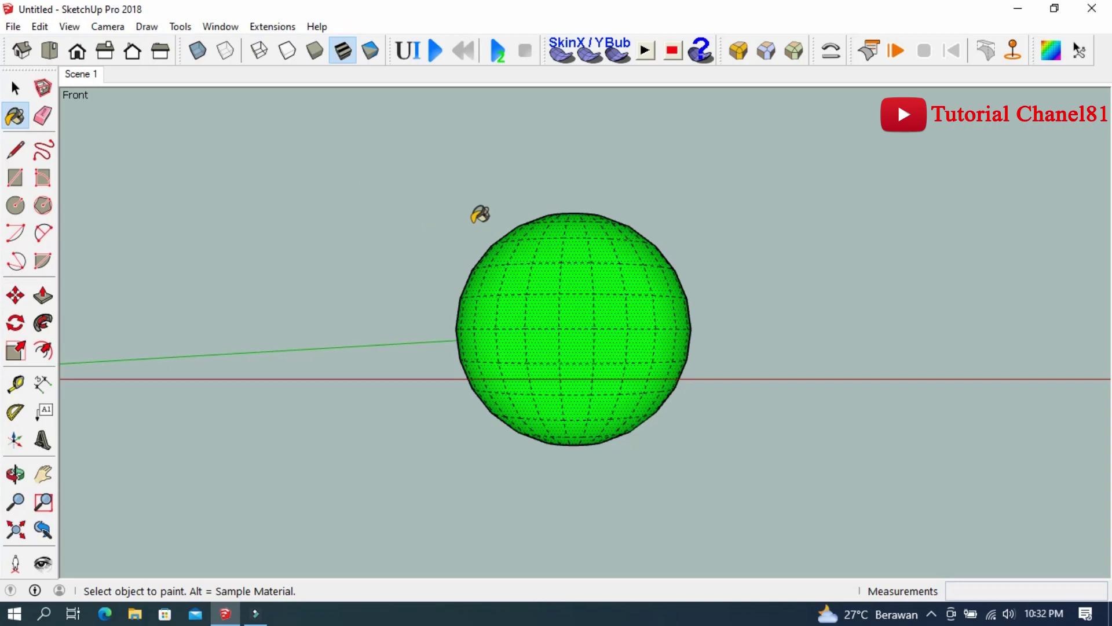
mouse_move(480, 214)
middle_down()
mouse_move(405, 268)
mouse_move(221, 238)
middle_up()
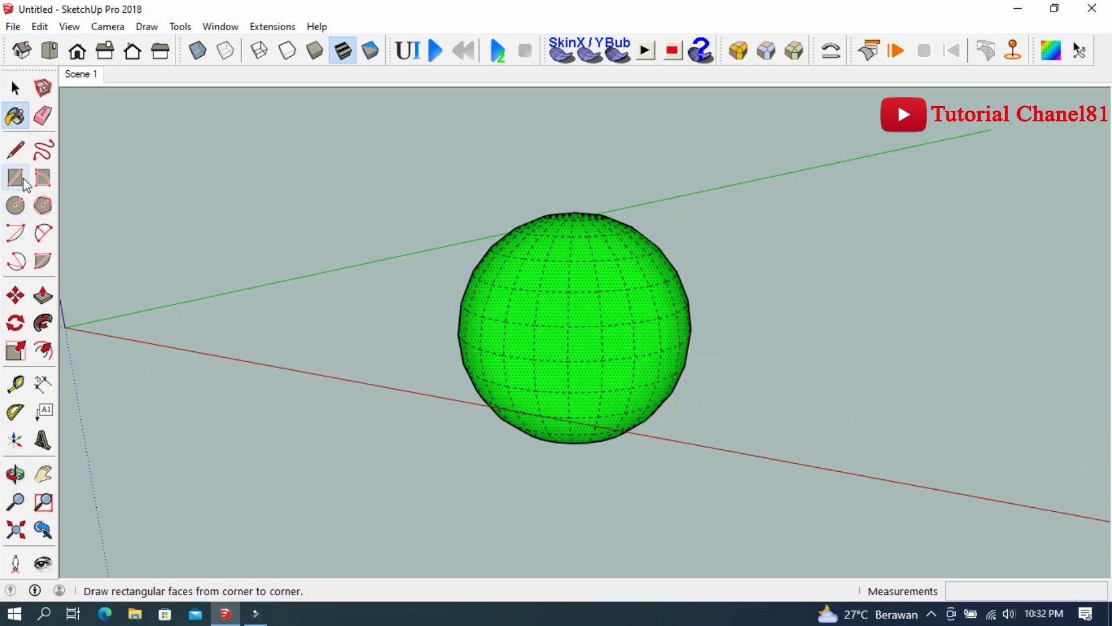
Step: Place a Tape Measure guide from the axis to beside the sphere
click(15, 149)
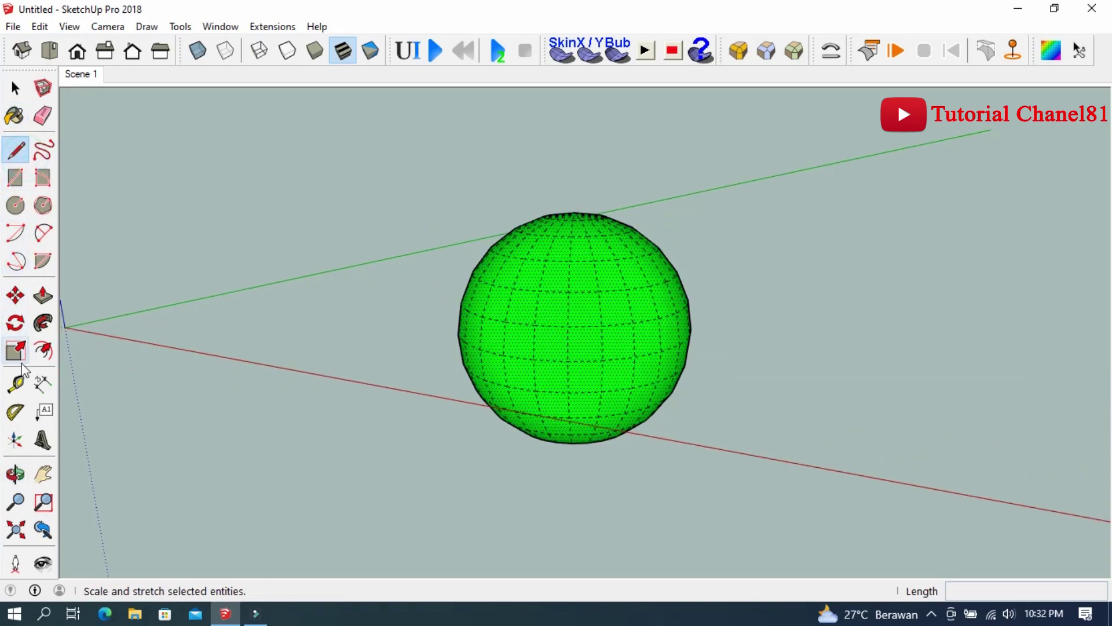
click(16, 384)
click(162, 345)
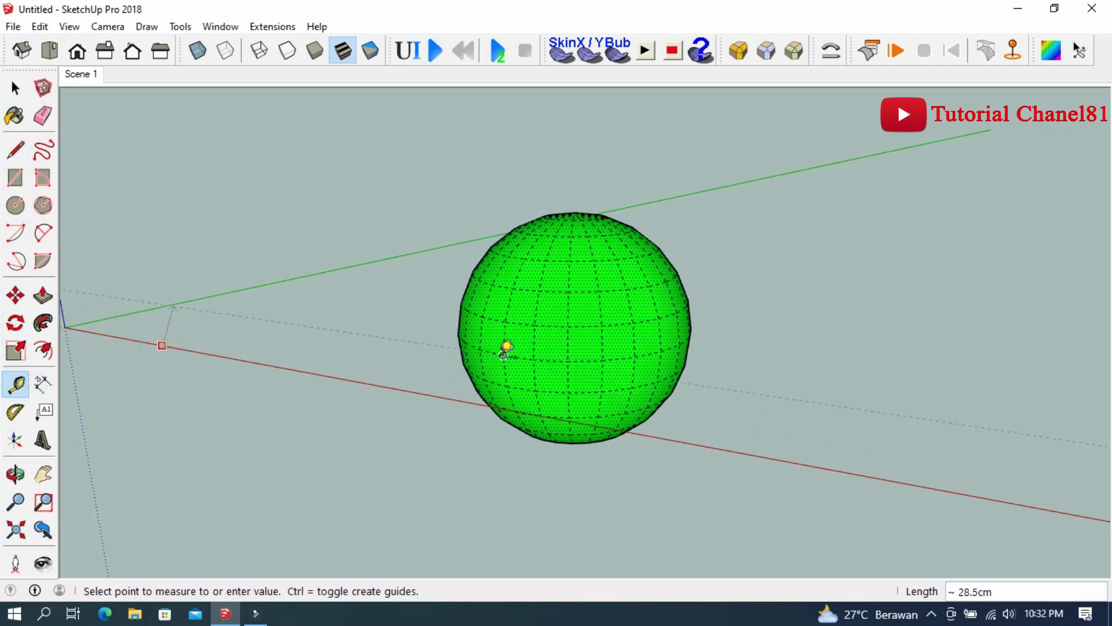
key(Escape)
mouse_move(509, 346)
middle_down()
mouse_move(455, 385)
mouse_move(313, 383)
mouse_move(261, 343)
middle_up()
click(430, 356)
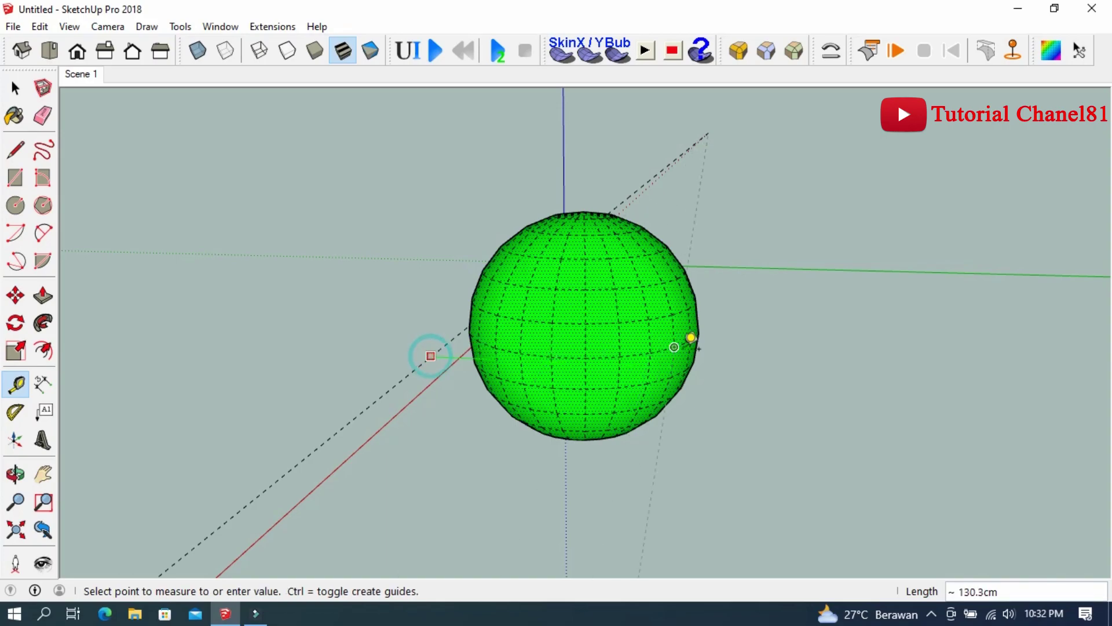
click(707, 324)
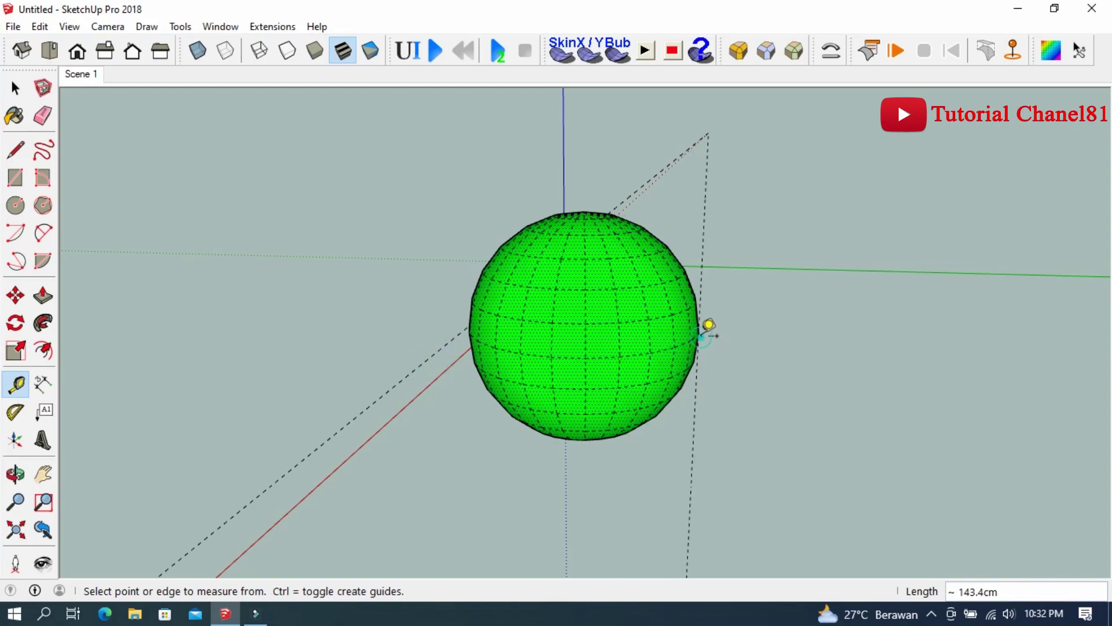
mouse_move(707, 325)
middle_down()
mouse_move(585, 318)
mouse_move(802, 304)
mouse_move(816, 318)
middle_up()
mouse_move(431, 254)
middle_down()
mouse_move(504, 266)
mouse_move(372, 273)
mouse_move(325, 238)
middle_up()
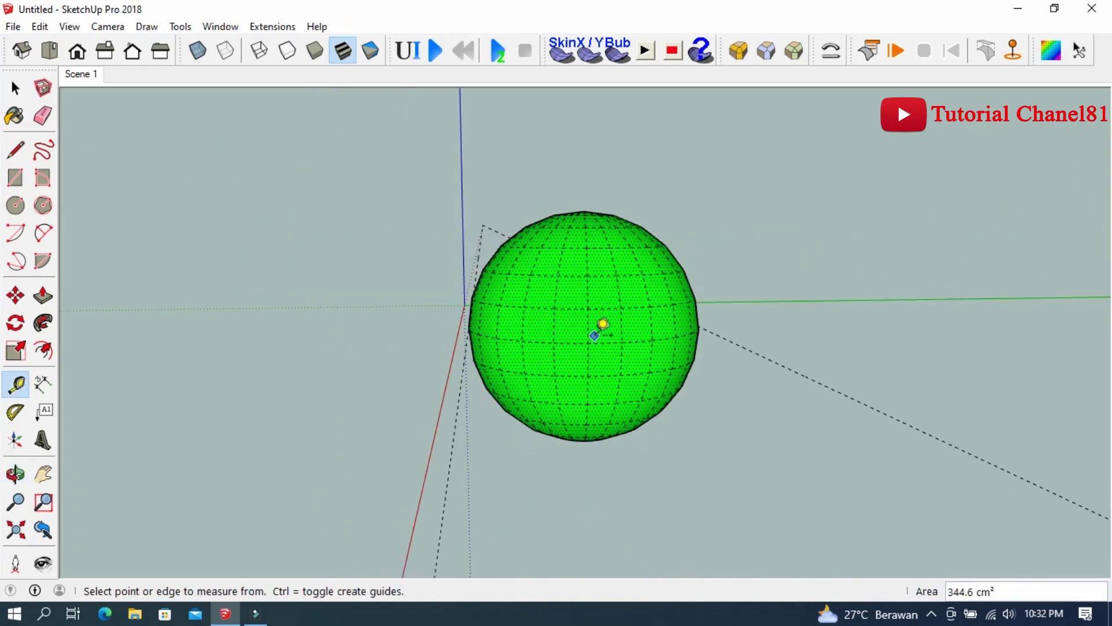
mouse_move(602, 324)
middle_down()
mouse_move(566, 397)
mouse_move(427, 335)
mouse_move(566, 360)
mouse_move(489, 316)
mouse_move(242, 257)
middle_up()
Step: Place a second guide line starting from the green axis
click(83, 214)
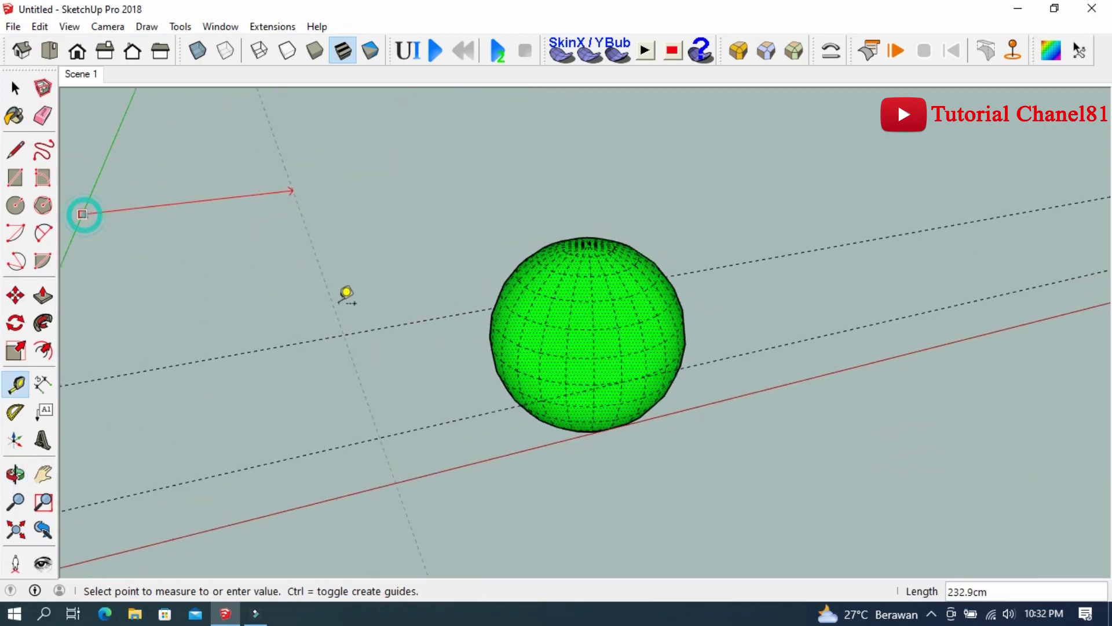
scroll(347, 295, up, 2)
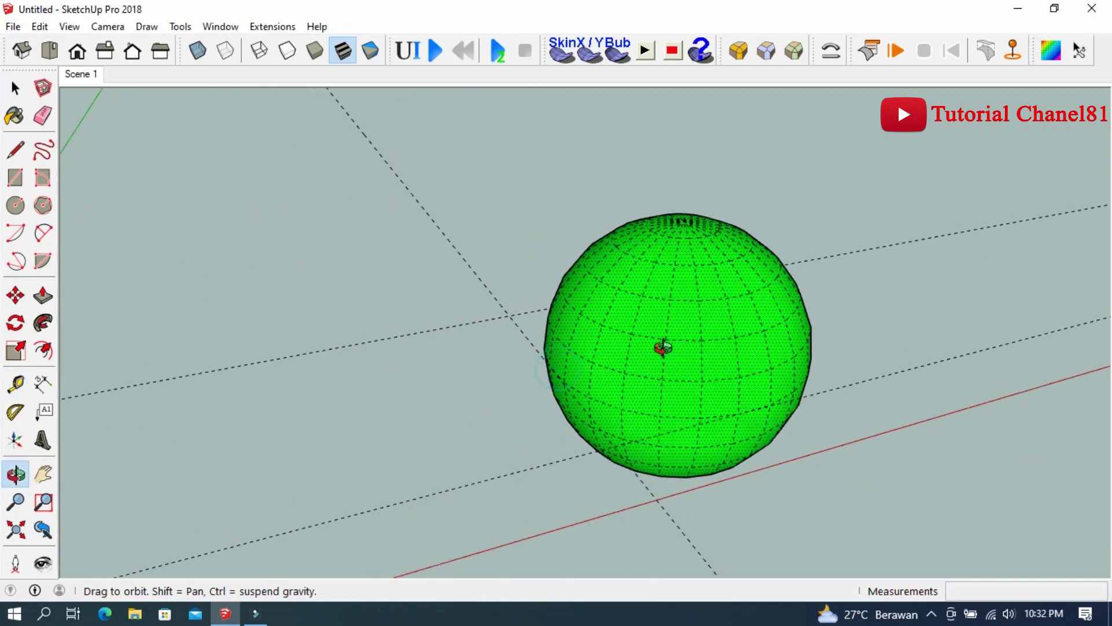
middle_drag(660, 345, 546, 322)
click(545, 248)
middle_drag(545, 247, 499, 259)
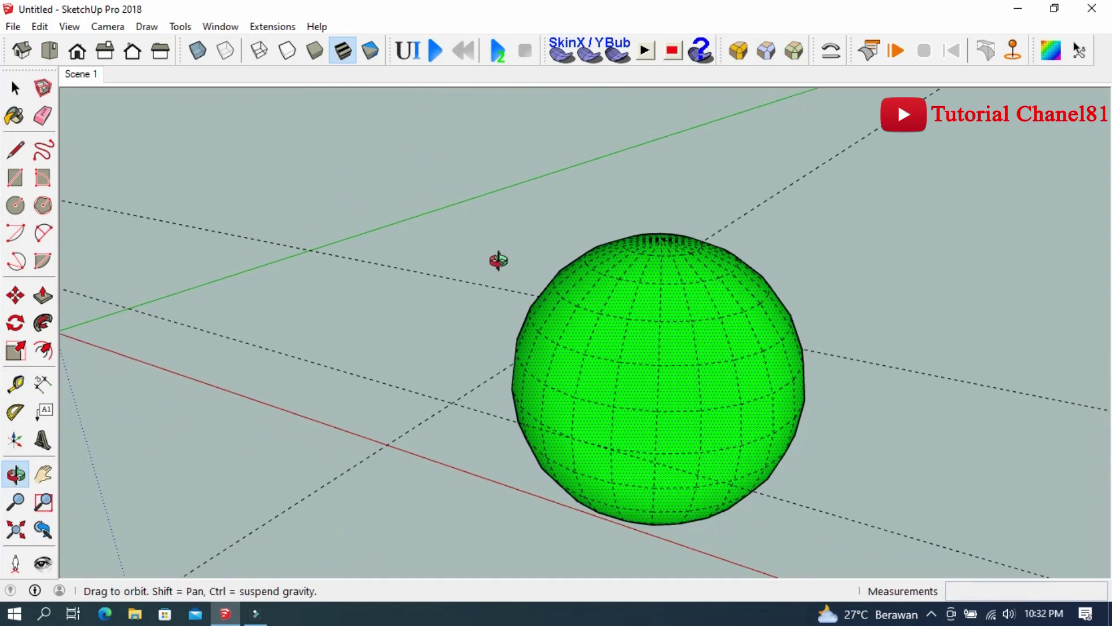
mouse_move(588, 305)
middle_down()
mouse_move(645, 243)
mouse_move(723, 323)
middle_up()
click(811, 377)
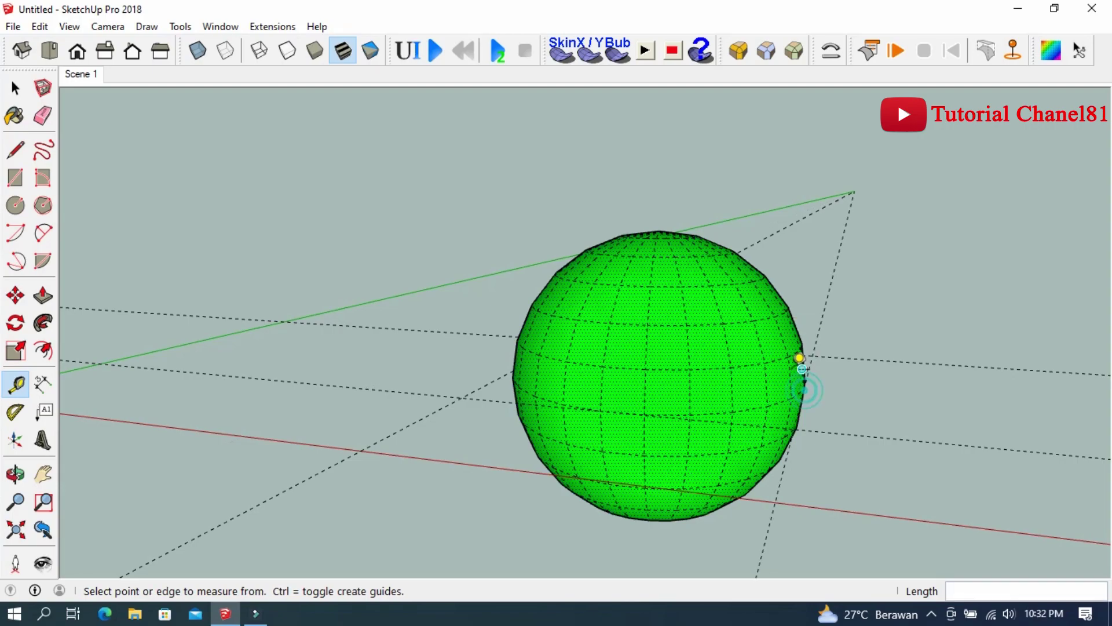
mouse_move(799, 360)
middle_down()
mouse_move(620, 353)
mouse_move(774, 317)
middle_up()
scroll(661, 336, down, 2)
middle_drag(661, 336, 846, 335)
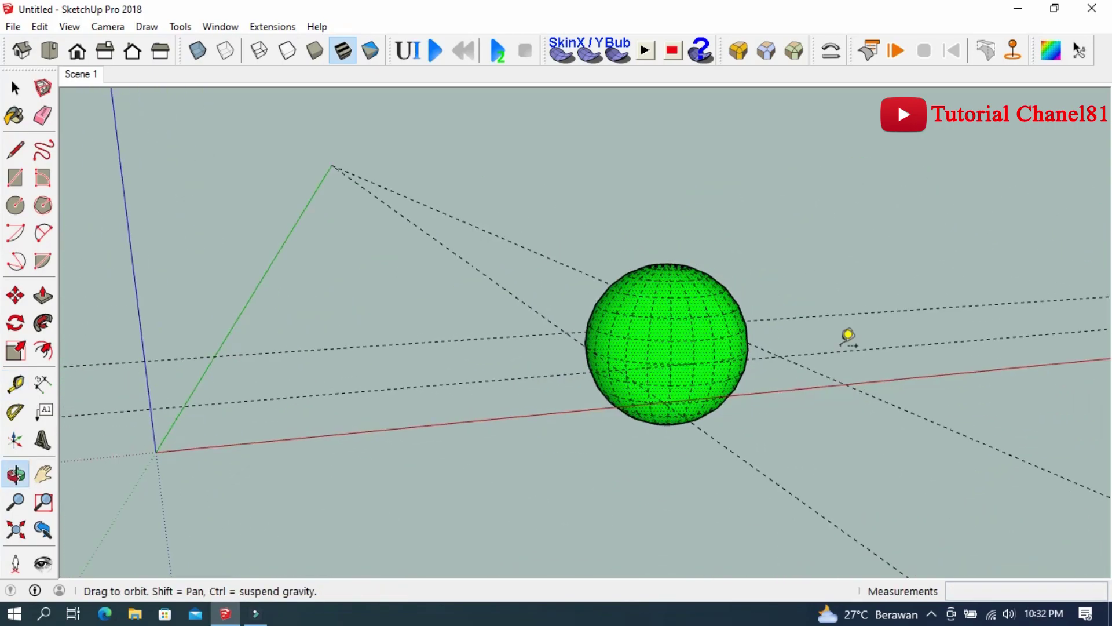
Step: Erase the two unneeded guides and turn Hidden Geometry off
click(42, 115)
drag(781, 261, 920, 374)
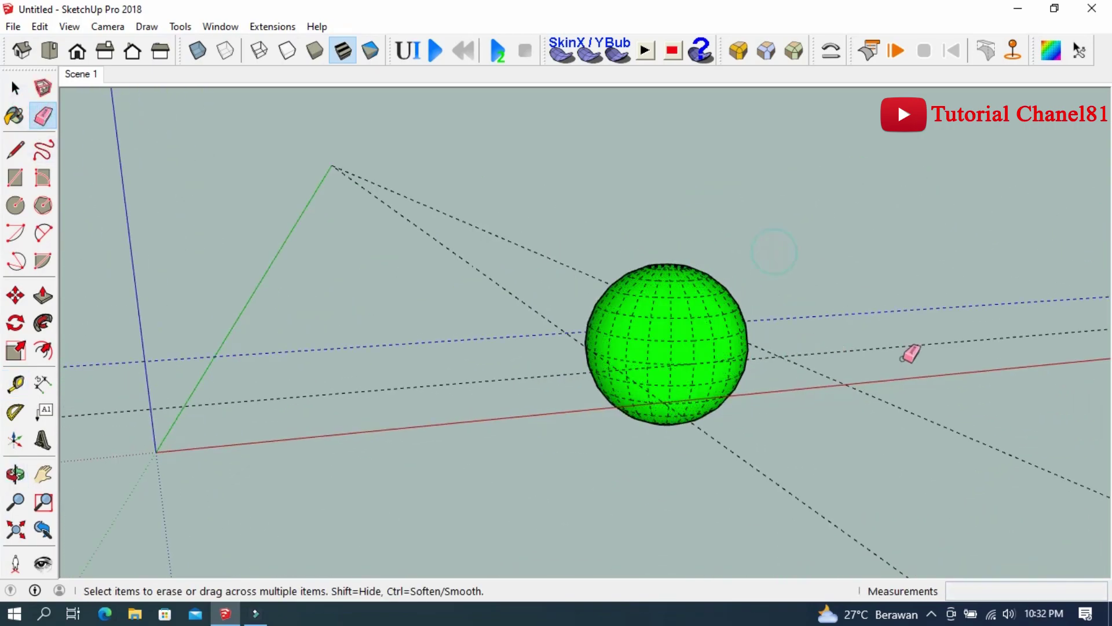
mouse_move(757, 345)
middle_down()
mouse_move(784, 355)
mouse_move(175, 94)
middle_up()
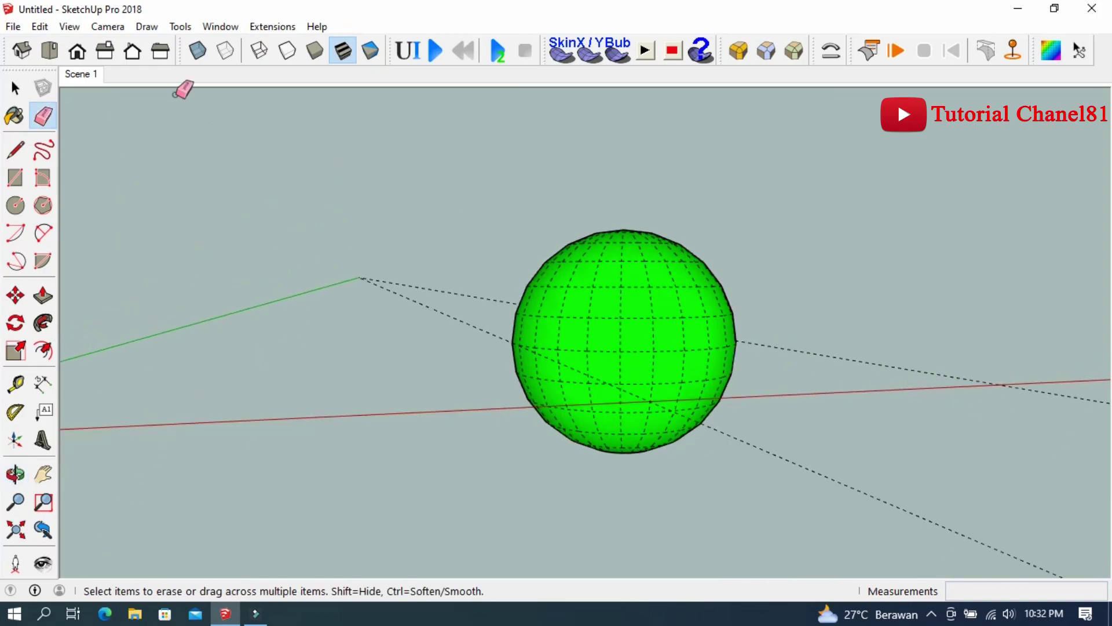
click(69, 26)
click(100, 87)
middle_drag(655, 324, 551, 330)
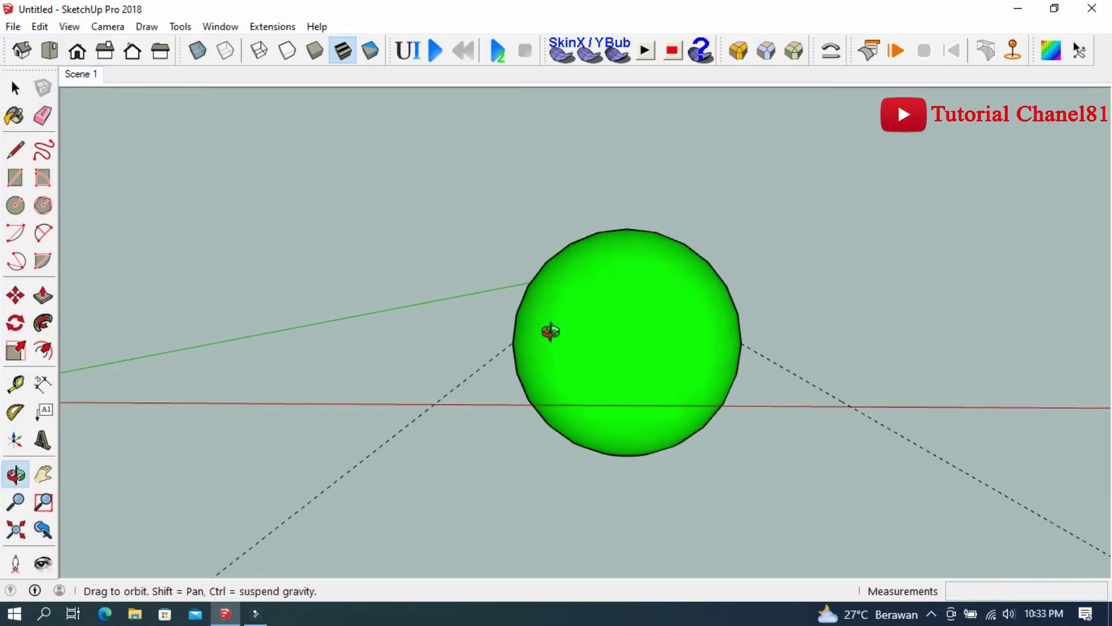
mouse_move(497, 422)
middle_down()
mouse_move(765, 381)
mouse_move(636, 344)
mouse_move(678, 331)
mouse_move(615, 300)
middle_up()
middle_drag(208, 189, 423, 280)
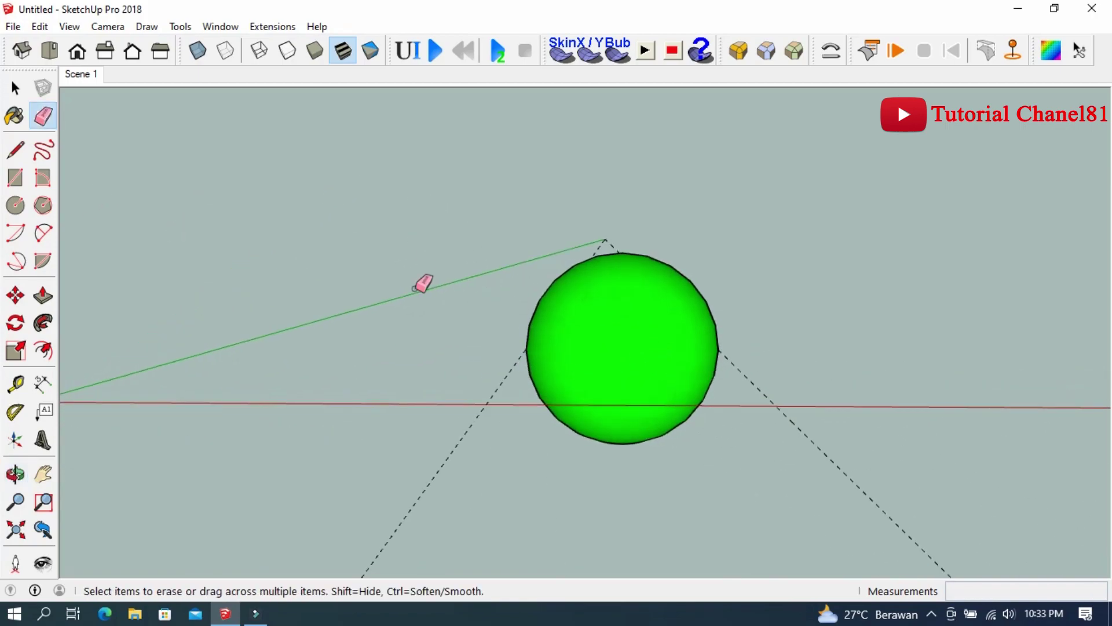
Step: Draw a closed upright rectangle between the guides to form a white sheet
click(16, 151)
click(440, 467)
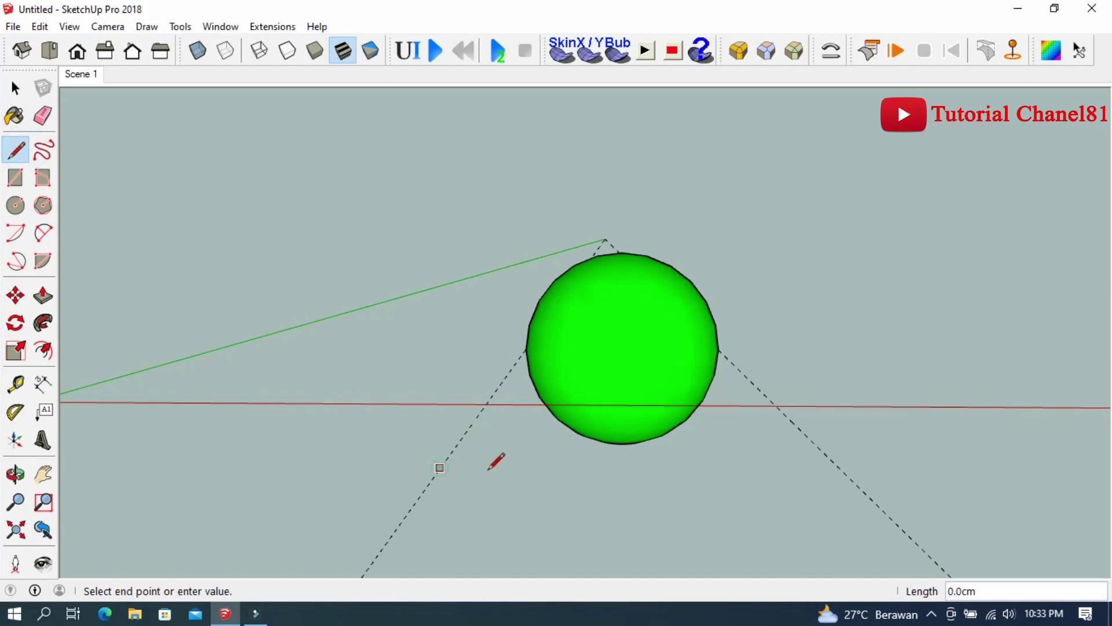
click(842, 470)
click(846, 372)
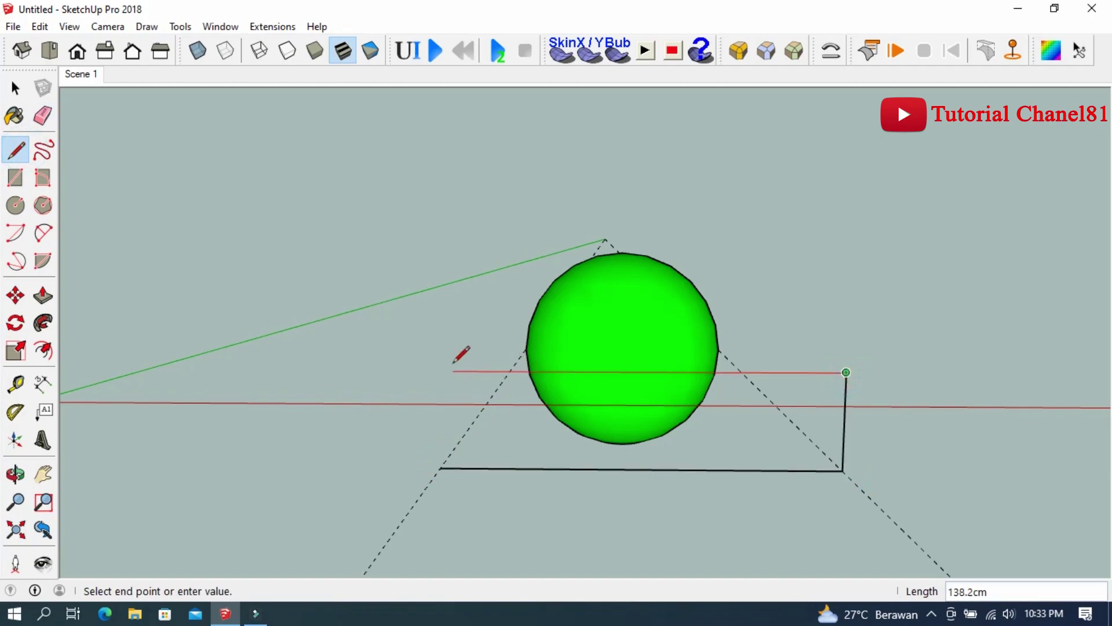
click(439, 372)
click(439, 467)
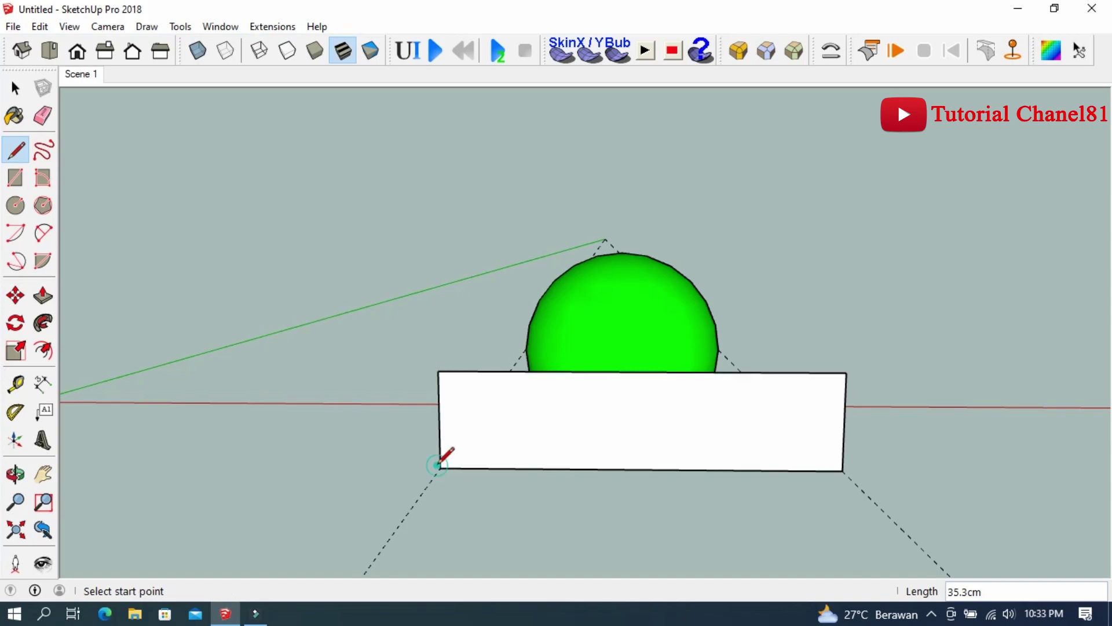
mouse_move(438, 465)
middle_down()
mouse_move(471, 425)
mouse_move(502, 424)
mouse_move(528, 432)
mouse_move(514, 466)
mouse_move(484, 365)
mouse_move(520, 459)
middle_up()
middle_drag(557, 416, 620, 402)
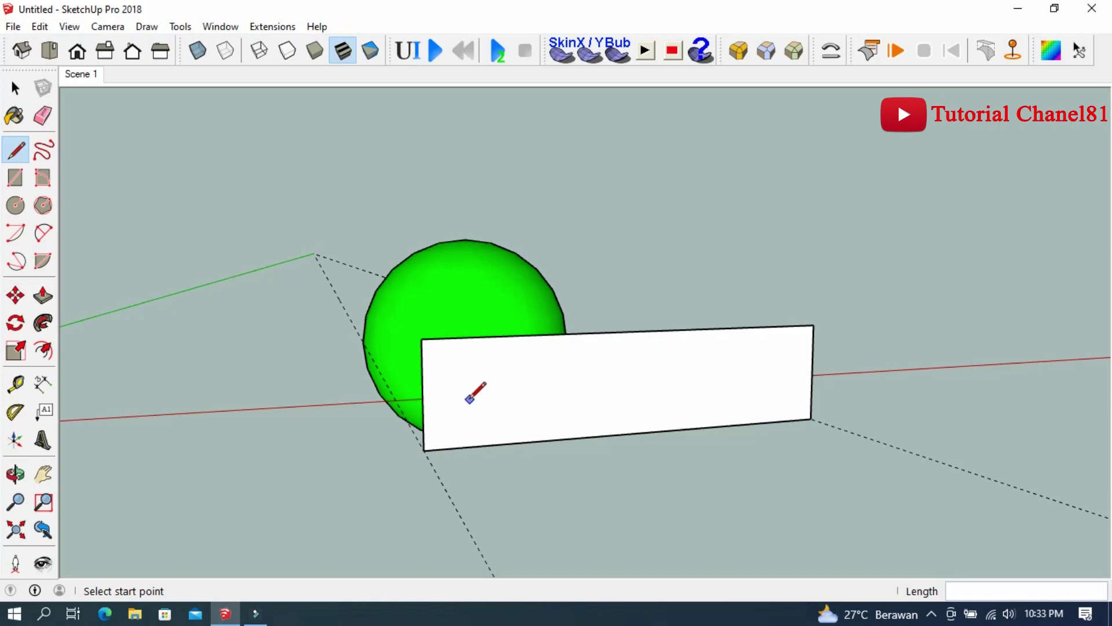
Step: Erase a stray short line and freehand-sketch a wavy line across the sheet
click(422, 414)
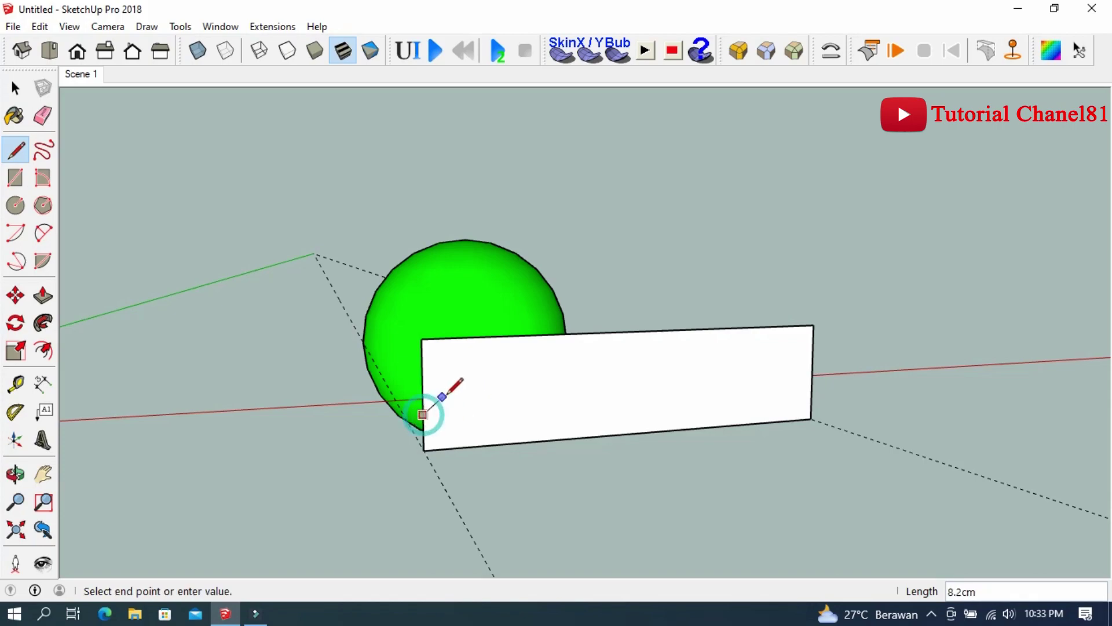
click(479, 396)
click(43, 149)
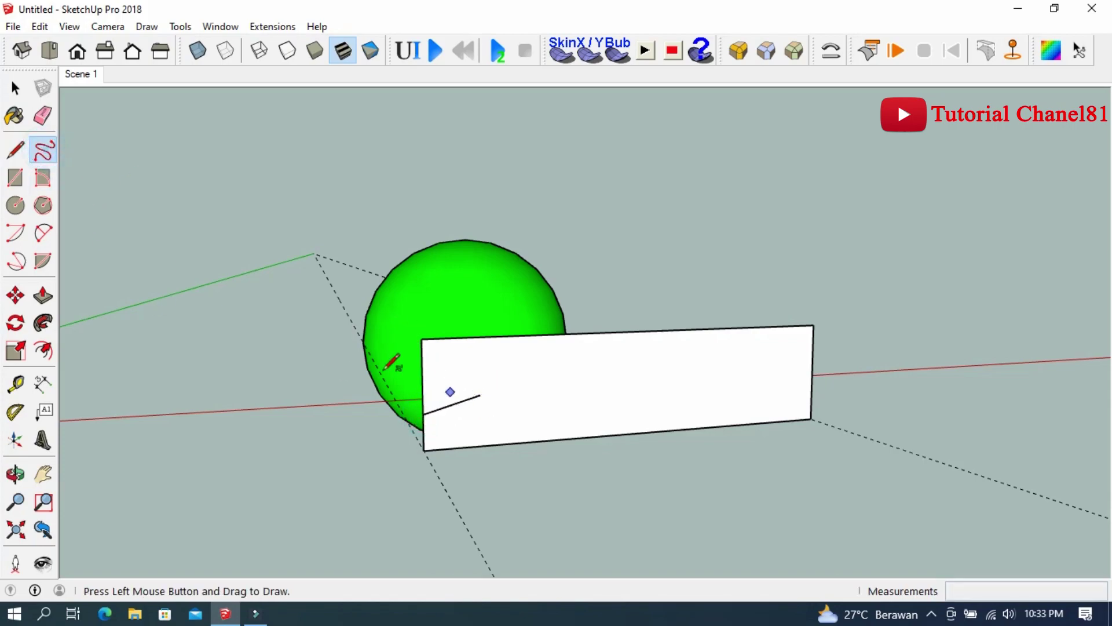
click(43, 115)
click(469, 403)
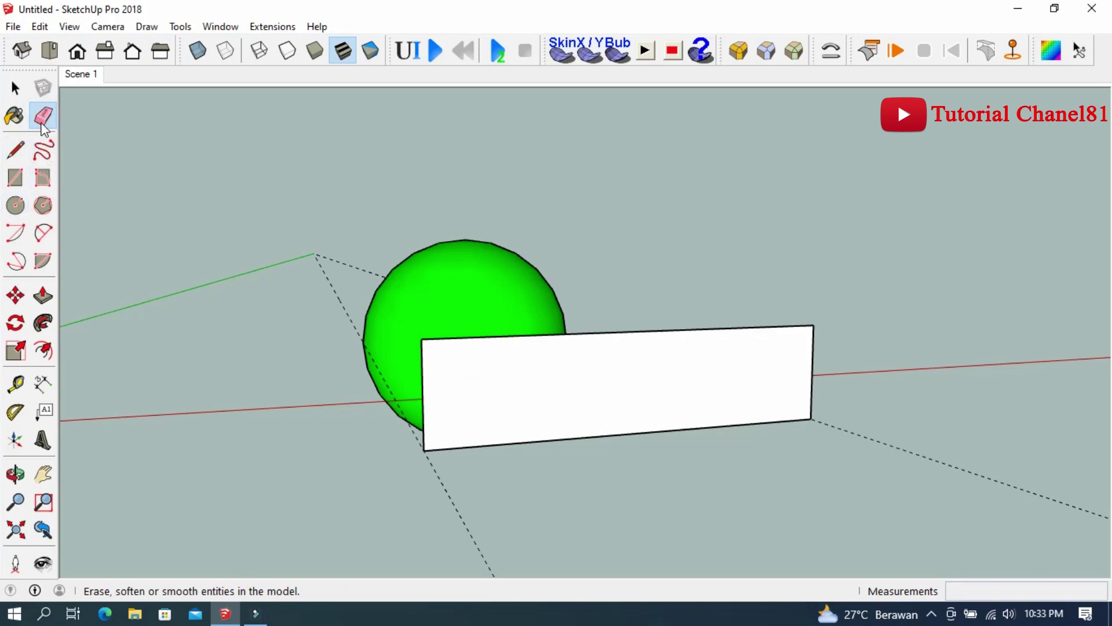
click(44, 149)
mouse_move(423, 396)
mouse_down()
mouse_move(460, 377)
mouse_move(531, 374)
mouse_up()
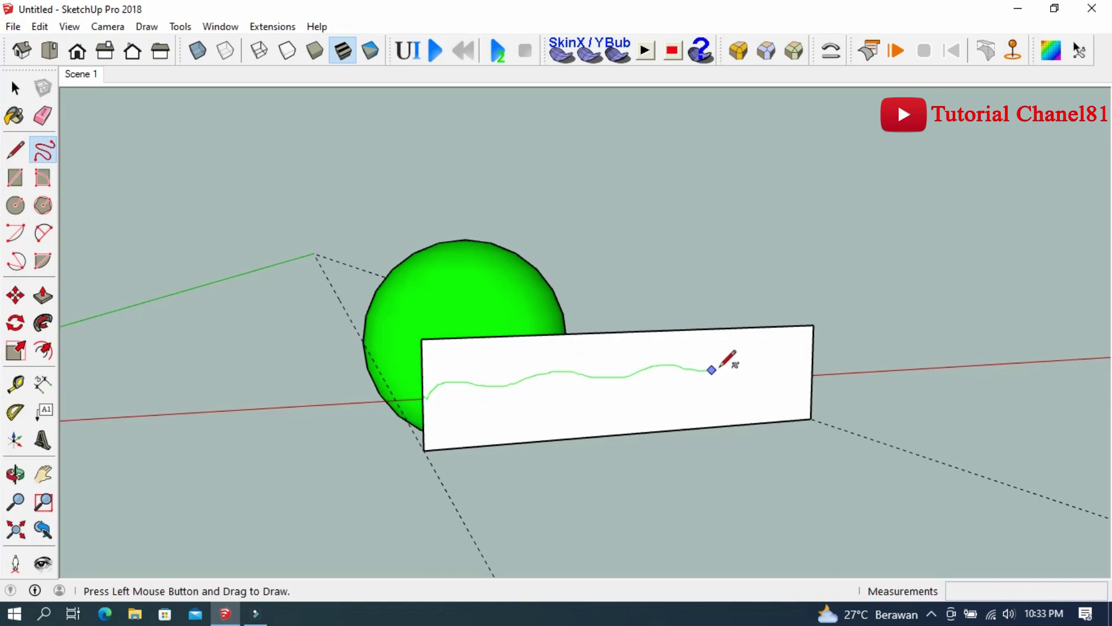
drag(805, 364, 811, 370)
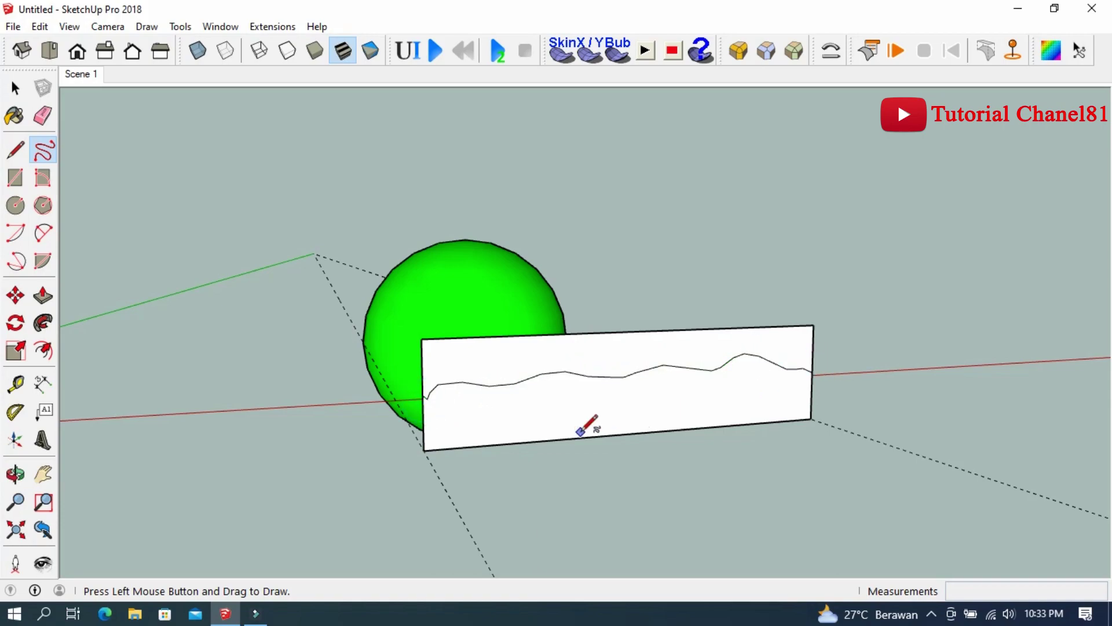
click(42, 116)
scroll(204, 296, down, 2)
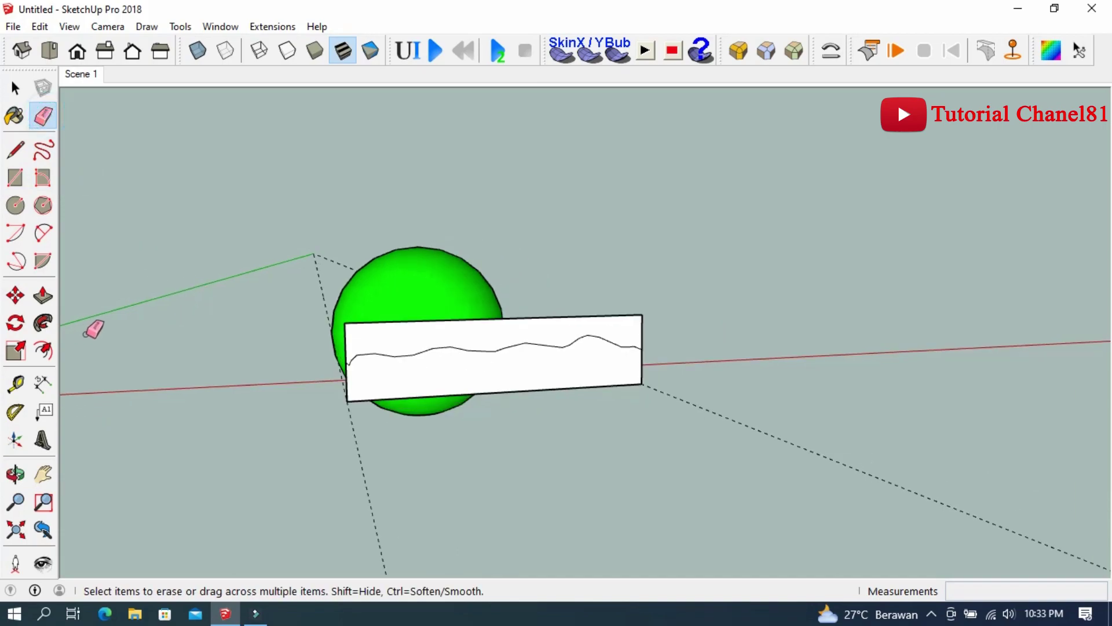
Step: Push/Pull the panel's lower face out about 40 cm into a block
click(15, 473)
mouse_move(94, 449)
mouse_down()
mouse_move(229, 459)
mouse_move(534, 378)
mouse_up()
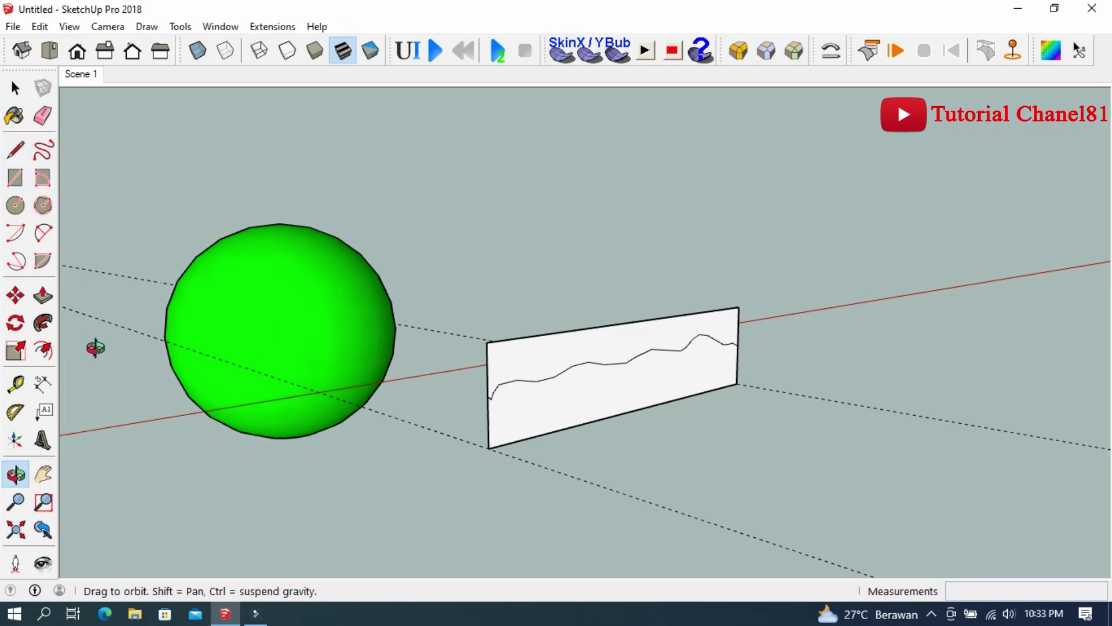
click(43, 296)
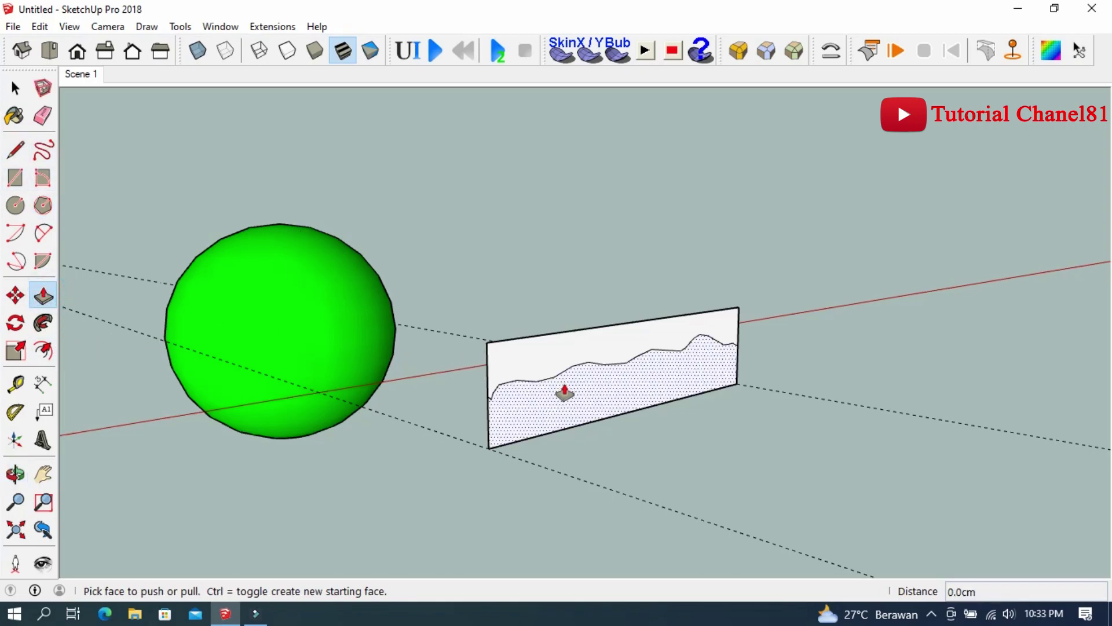
click(574, 395)
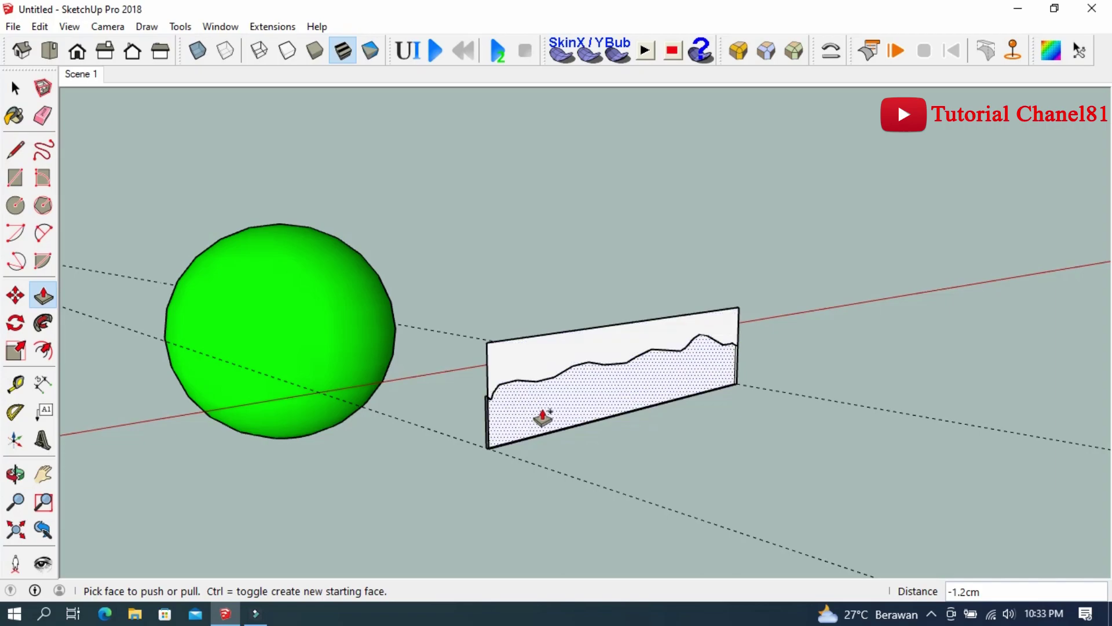
mouse_move(542, 417)
middle_down()
mouse_move(593, 422)
mouse_move(603, 436)
middle_up()
click(602, 436)
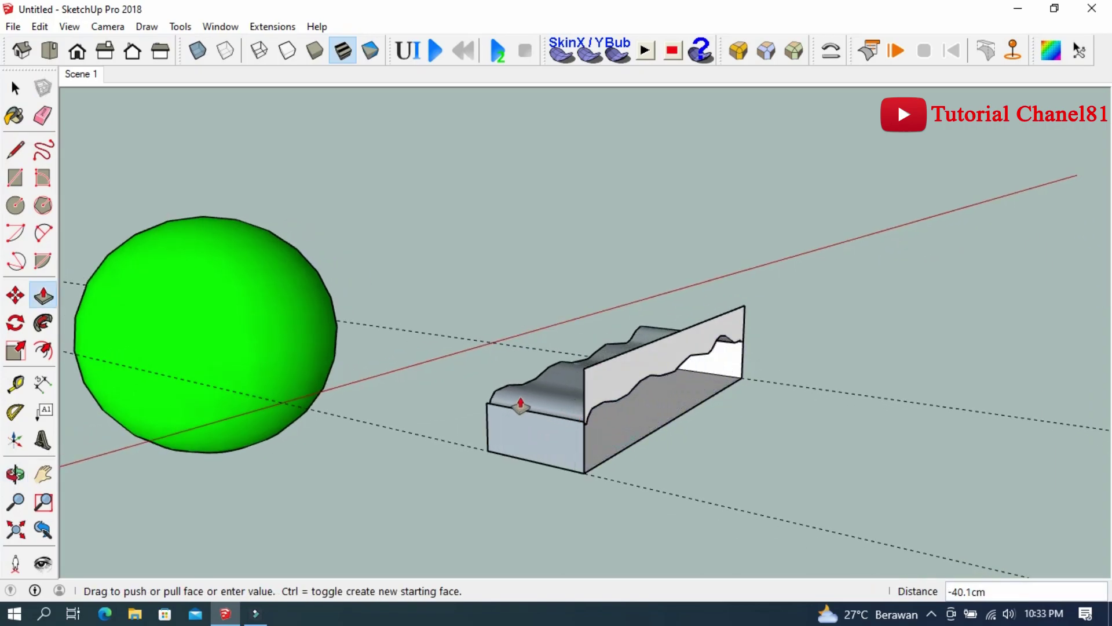
click(457, 384)
mouse_move(457, 384)
middle_down()
mouse_move(516, 293)
mouse_move(502, 311)
mouse_move(230, 288)
middle_up()
Step: Erase the upright panel, block sides and bottom, leaving only the wavy top surface
click(43, 115)
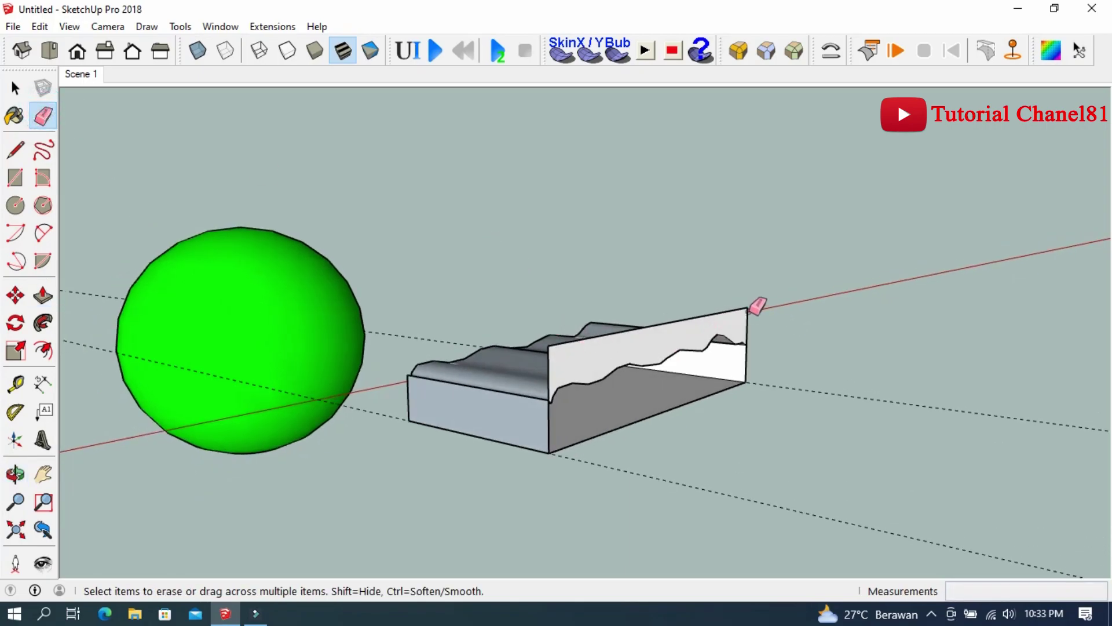
mouse_move(752, 310)
mouse_down()
mouse_move(752, 356)
mouse_move(612, 412)
mouse_up()
key(ctrl+z)
middle_drag(769, 373, 755, 357)
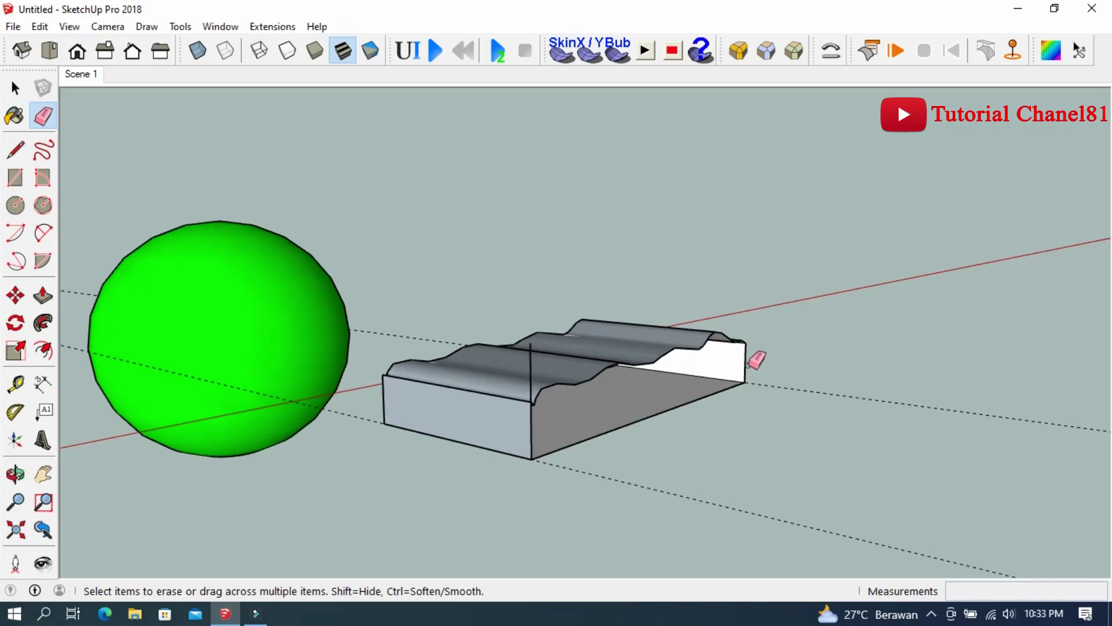
click(711, 396)
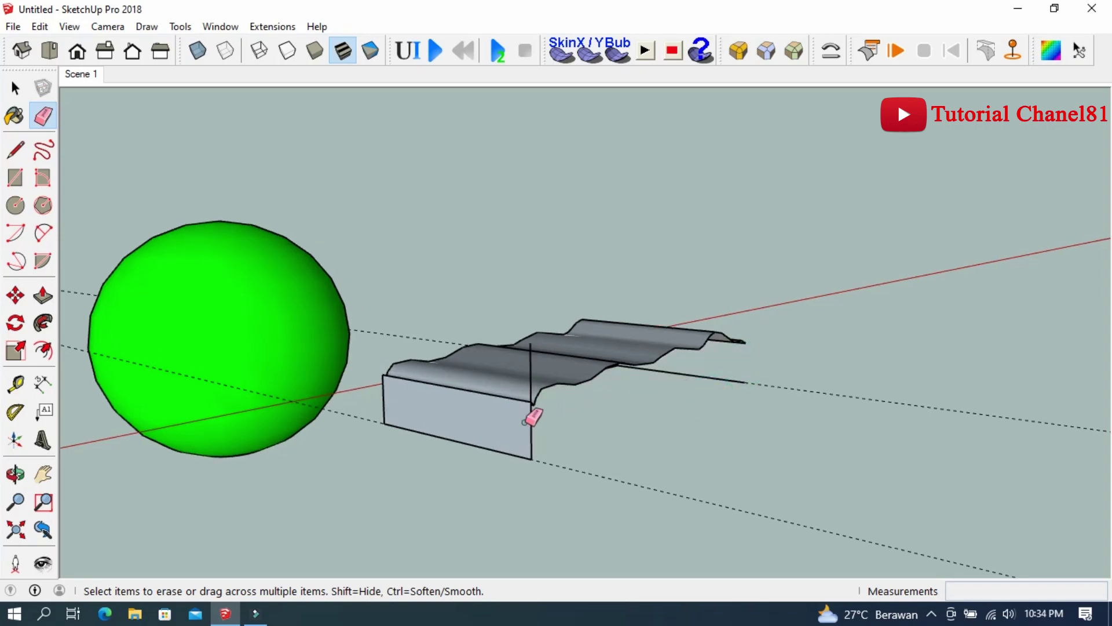
drag(530, 418, 502, 421)
click(384, 392)
middle_drag(388, 394, 631, 356)
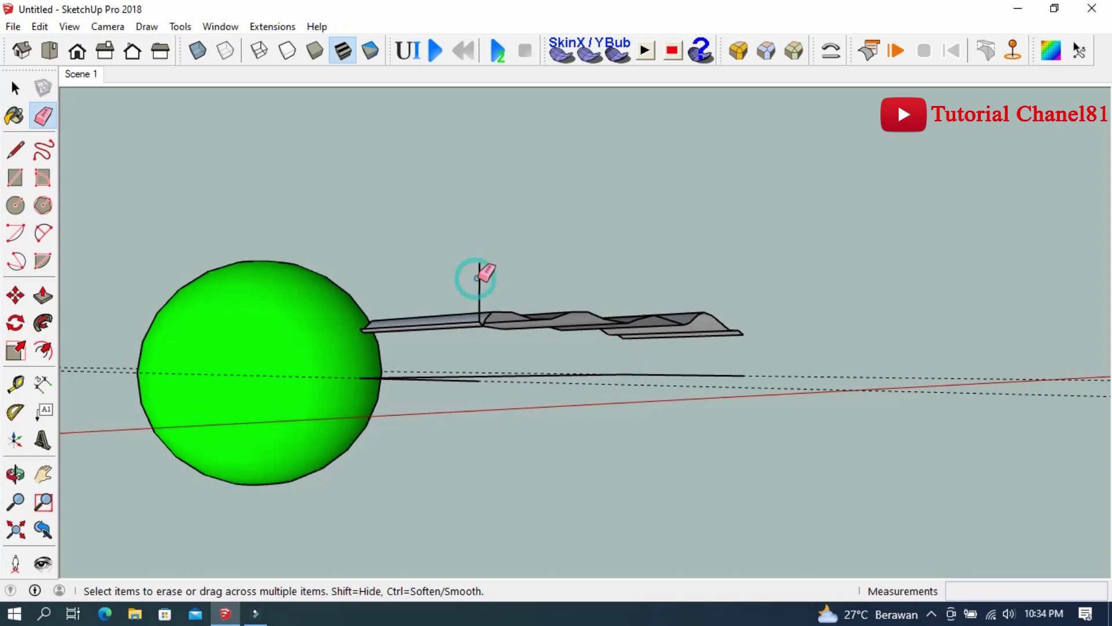
middle_drag(558, 266, 541, 360)
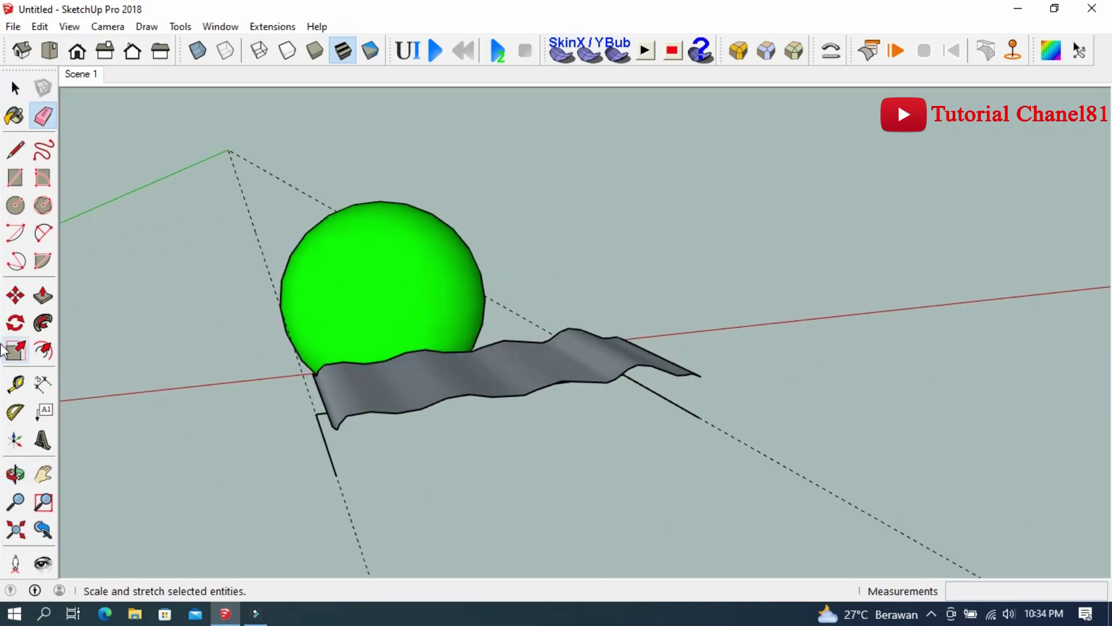
click(15, 474)
drag(191, 384, 554, 414)
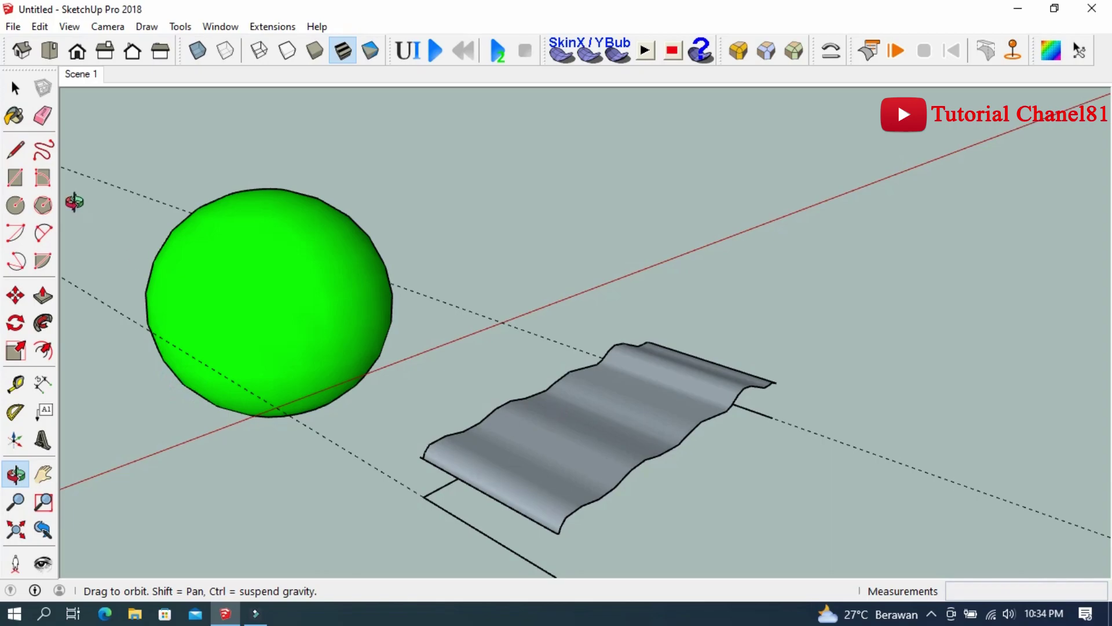
Step: Scale the wavy sheet down to 0.69 along the red axis
click(16, 88)
middle_drag(410, 249, 485, 419)
click(486, 415)
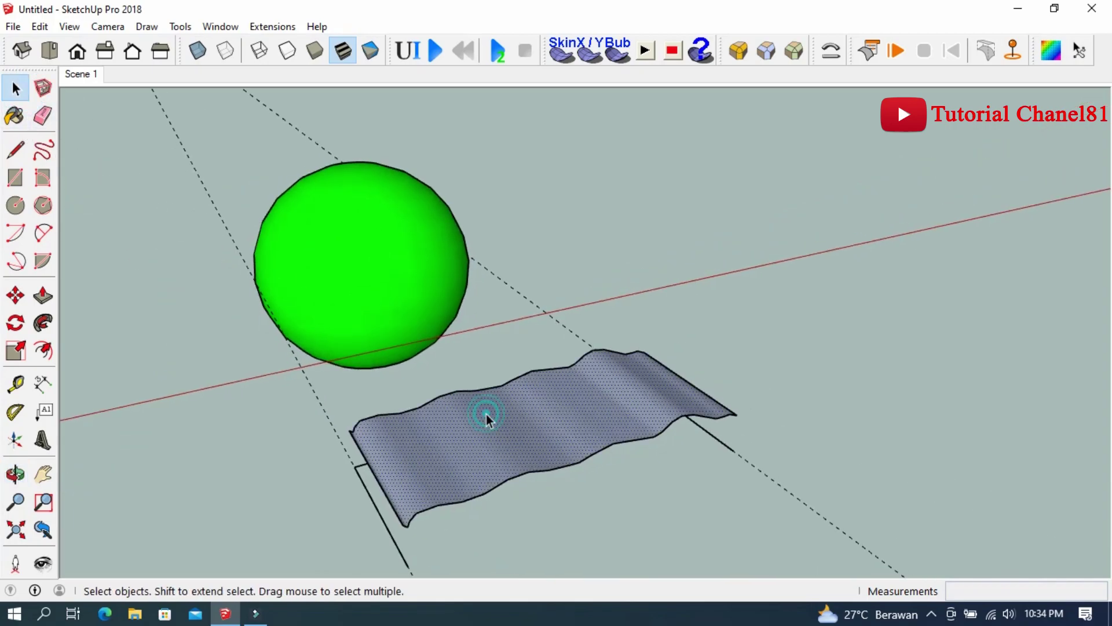
click(15, 351)
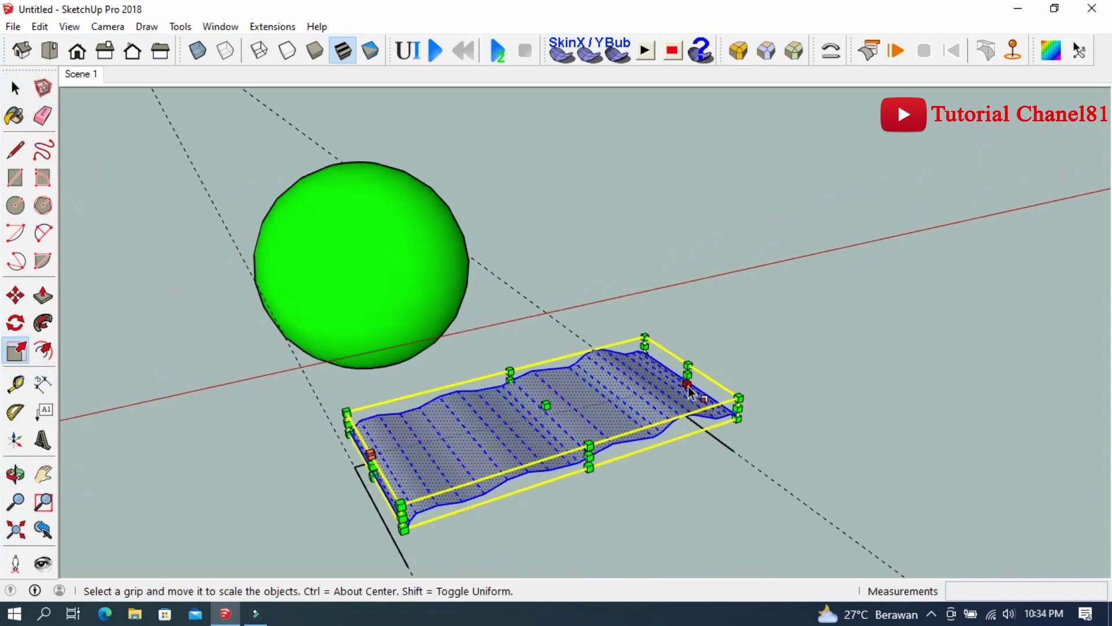
drag(687, 384, 646, 387)
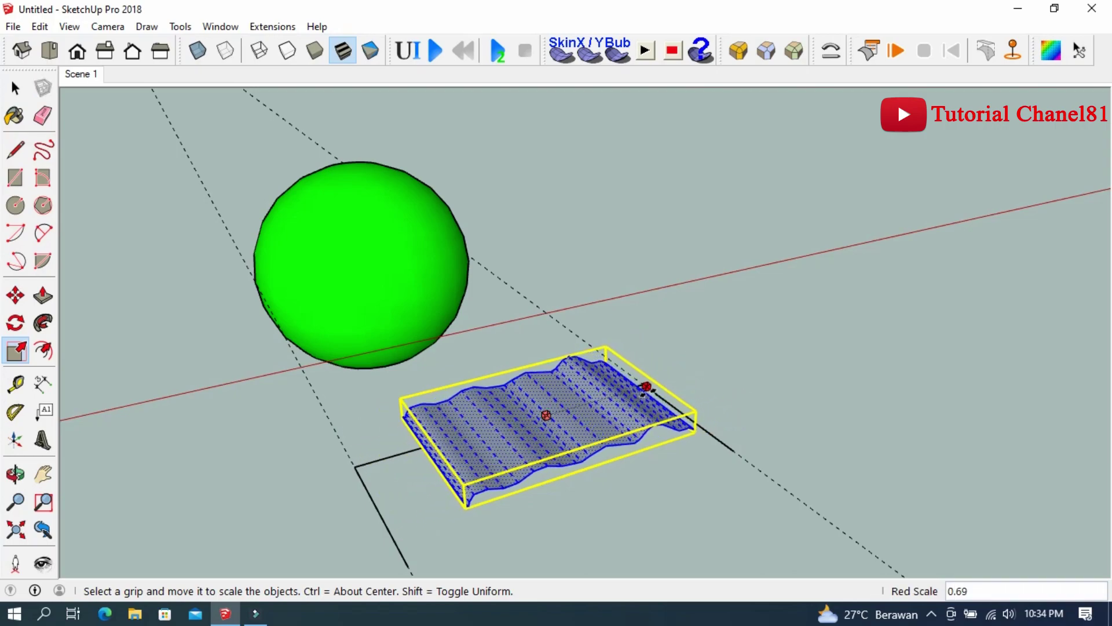
Step: Move the sheet into the sphere's middle and window-select both sphere and sheet
click(15, 295)
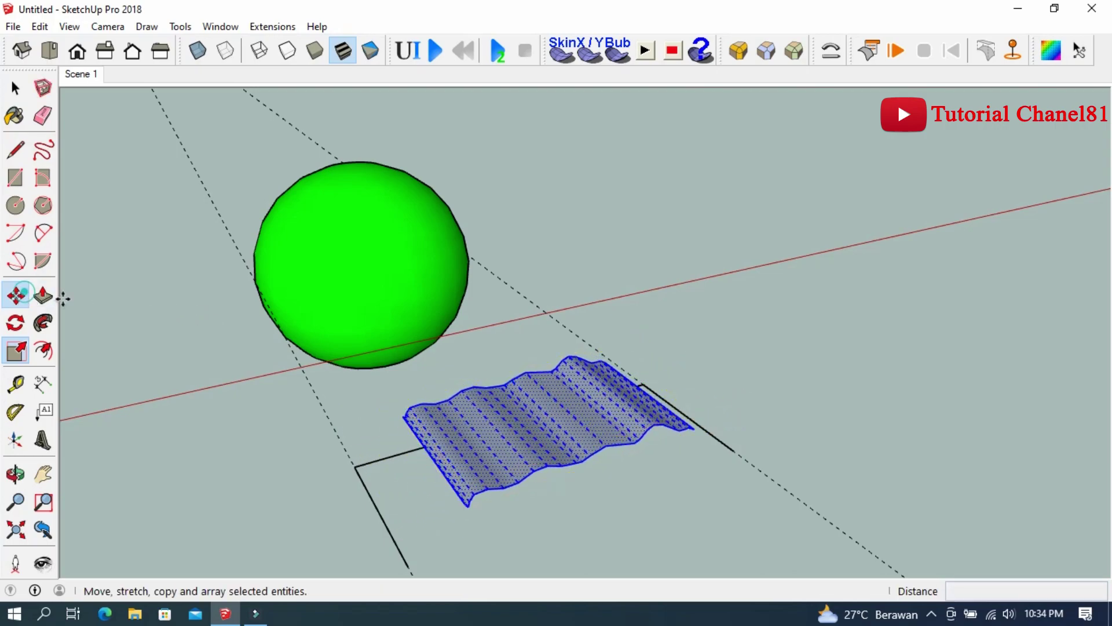
click(616, 533)
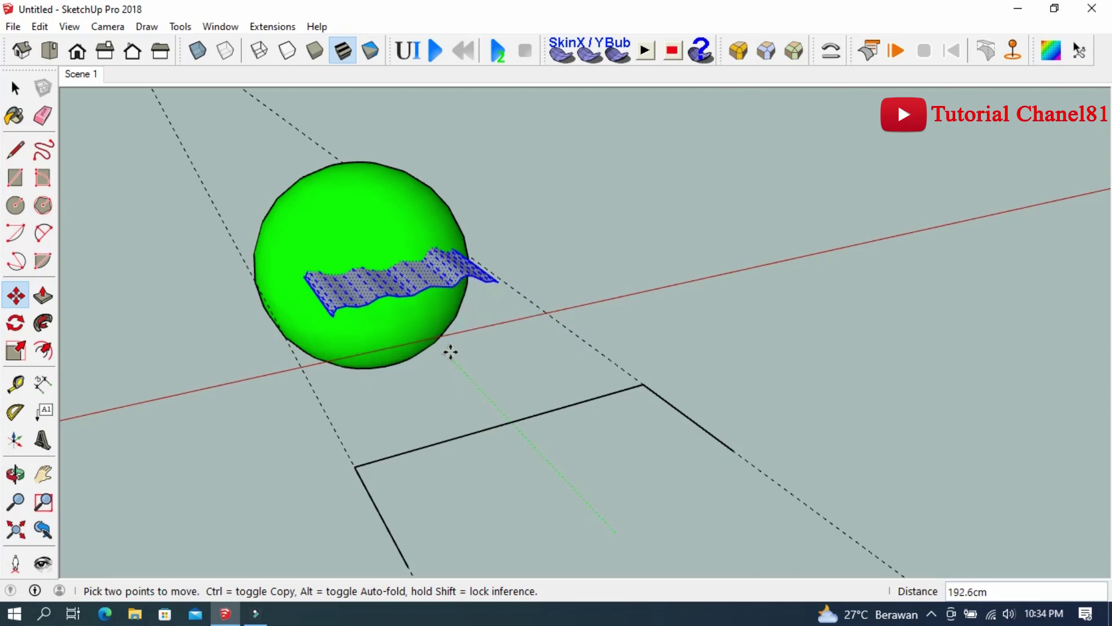
mouse_move(486, 338)
middle_down()
mouse_move(377, 298)
mouse_move(405, 233)
mouse_move(503, 251)
mouse_move(592, 300)
middle_up()
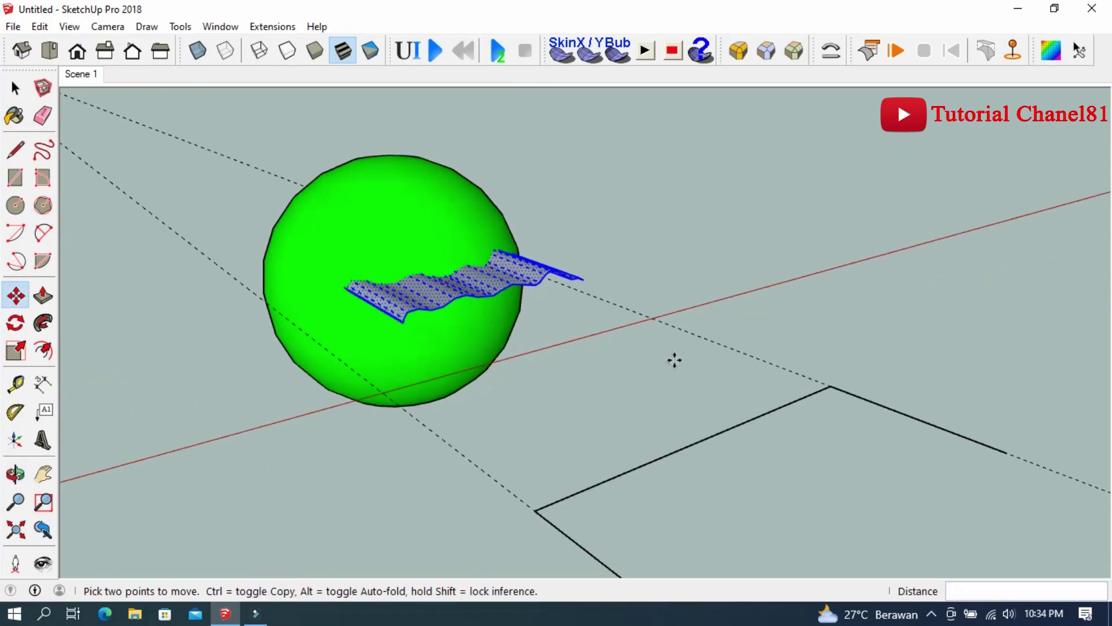
scroll(674, 360, down, 1)
click(16, 88)
scroll(547, 458, down, 1)
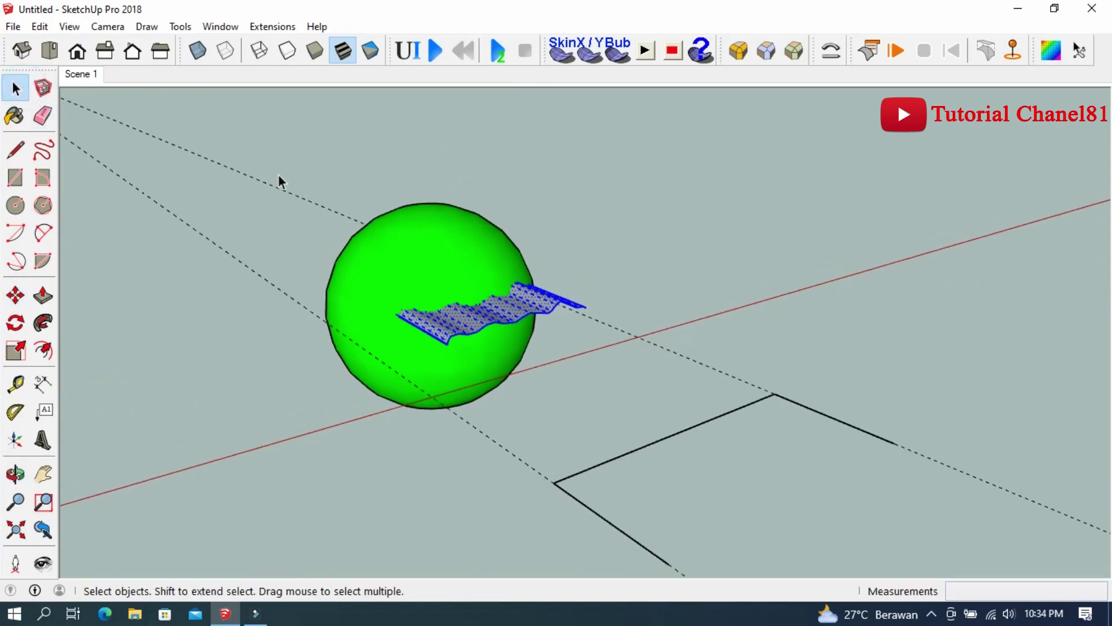
drag(251, 154, 610, 431)
Step: Intersect the wavy sheet with the sphere using Intersect Faces > With Model, then delete the sheet
right_click(471, 277)
mouse_move(530, 174)
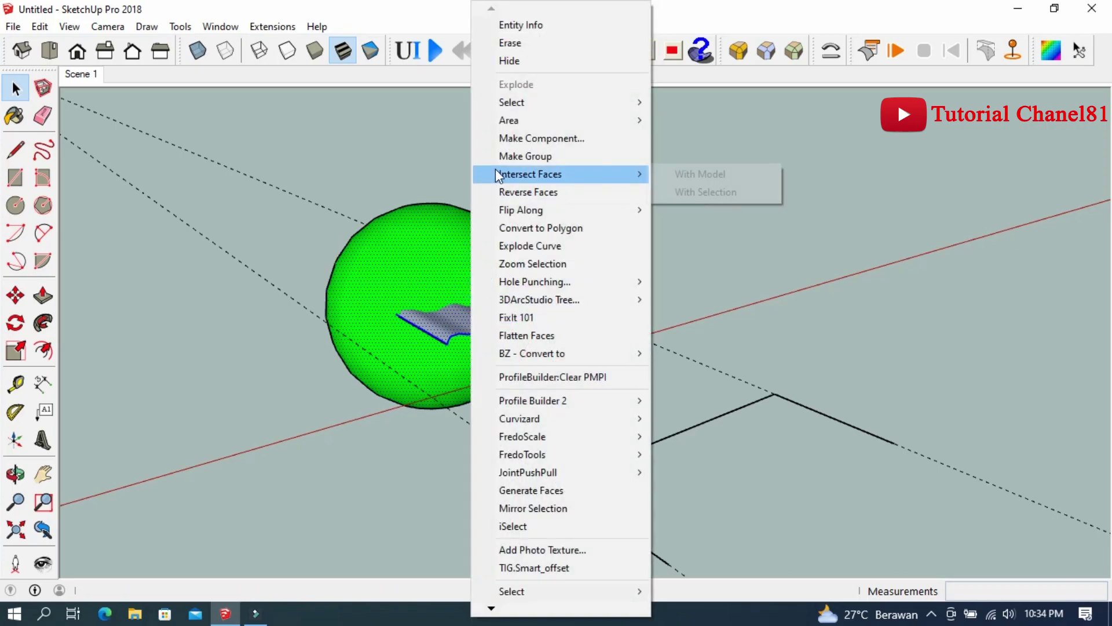
click(725, 175)
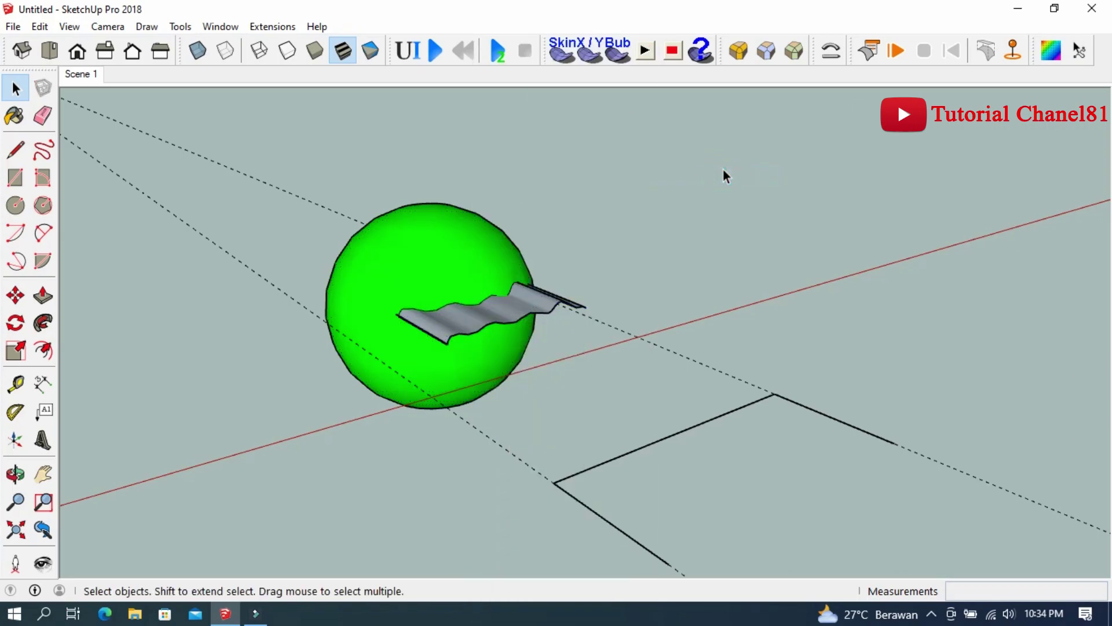
mouse_move(393, 318)
middle_down()
mouse_move(424, 313)
mouse_move(513, 339)
middle_up()
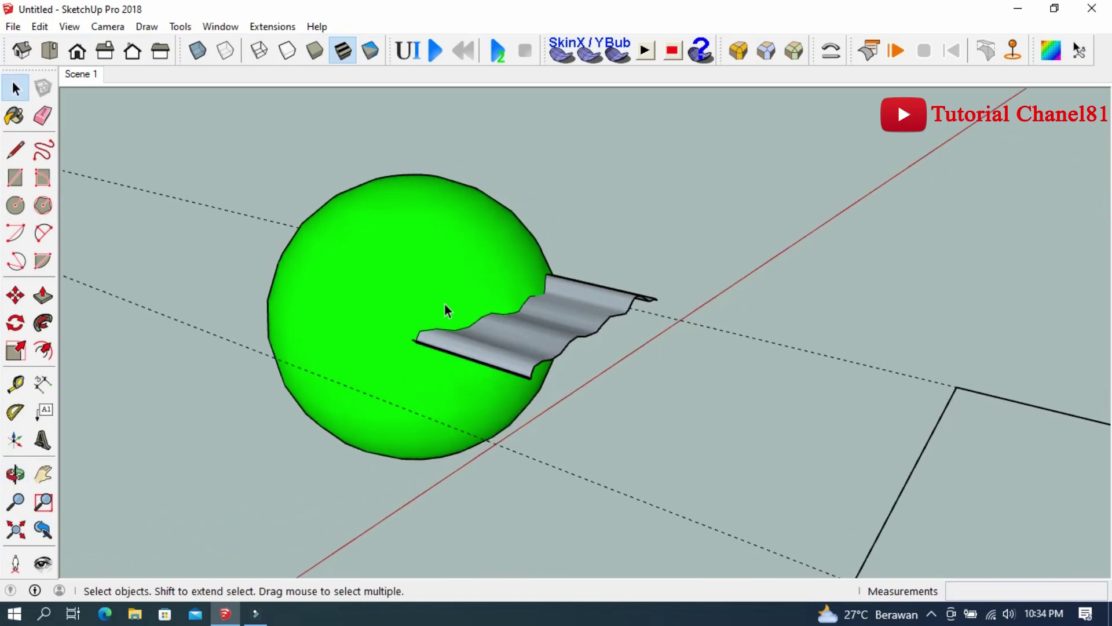
key(Delete)
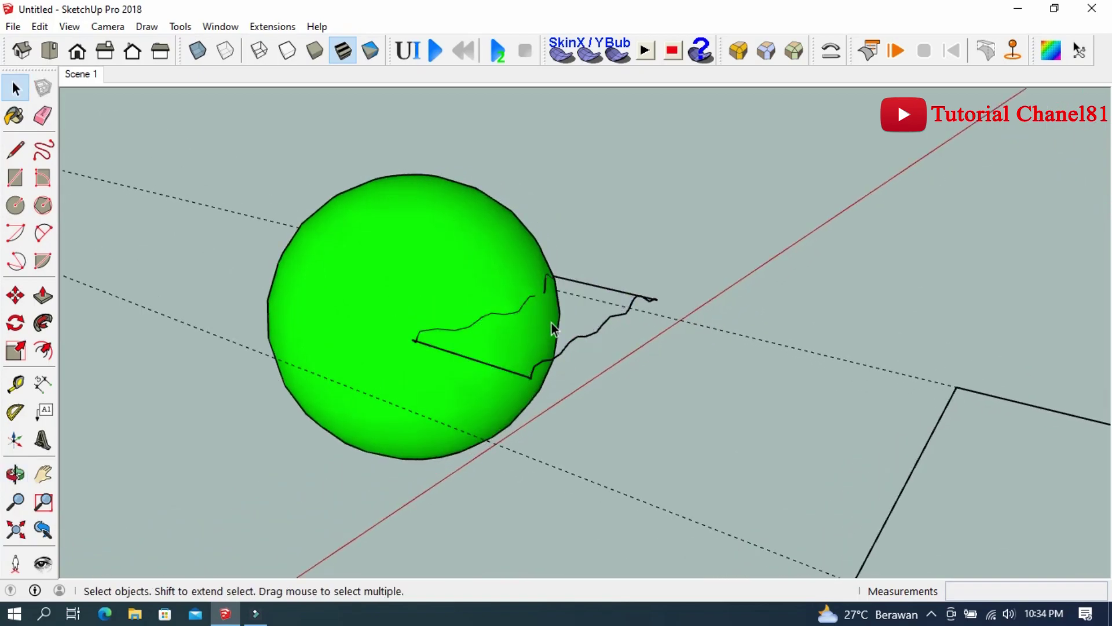
middle_drag(532, 328, 523, 343)
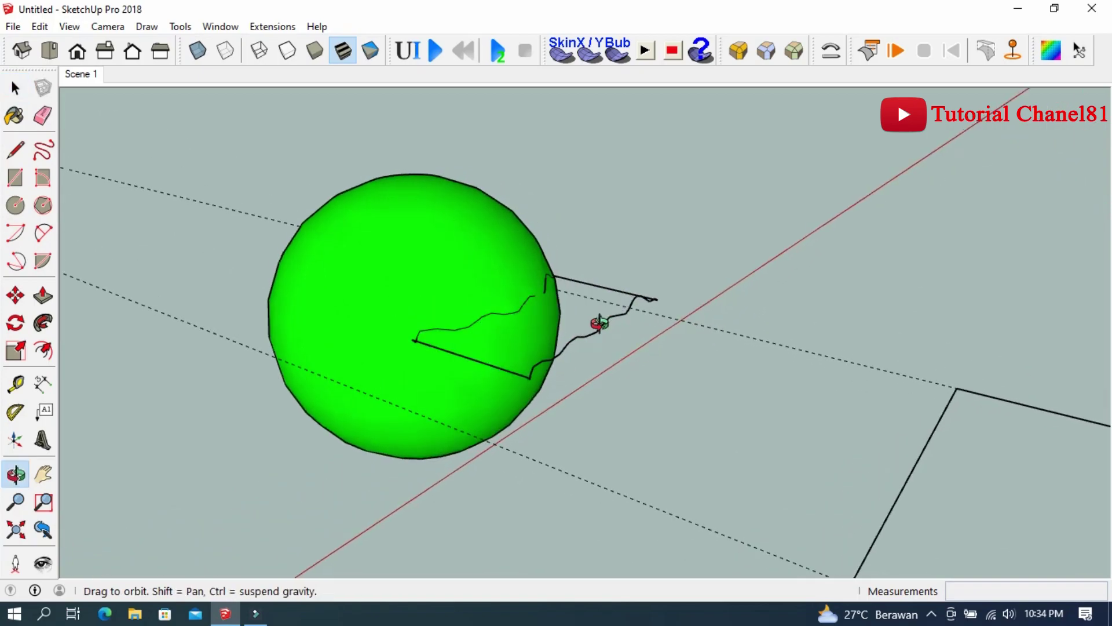
Step: With the Line tool active, return to Scene 1 and turn on Hidden Geometry
click(16, 151)
scroll(649, 295, up, 1)
scroll(532, 292, up, 2)
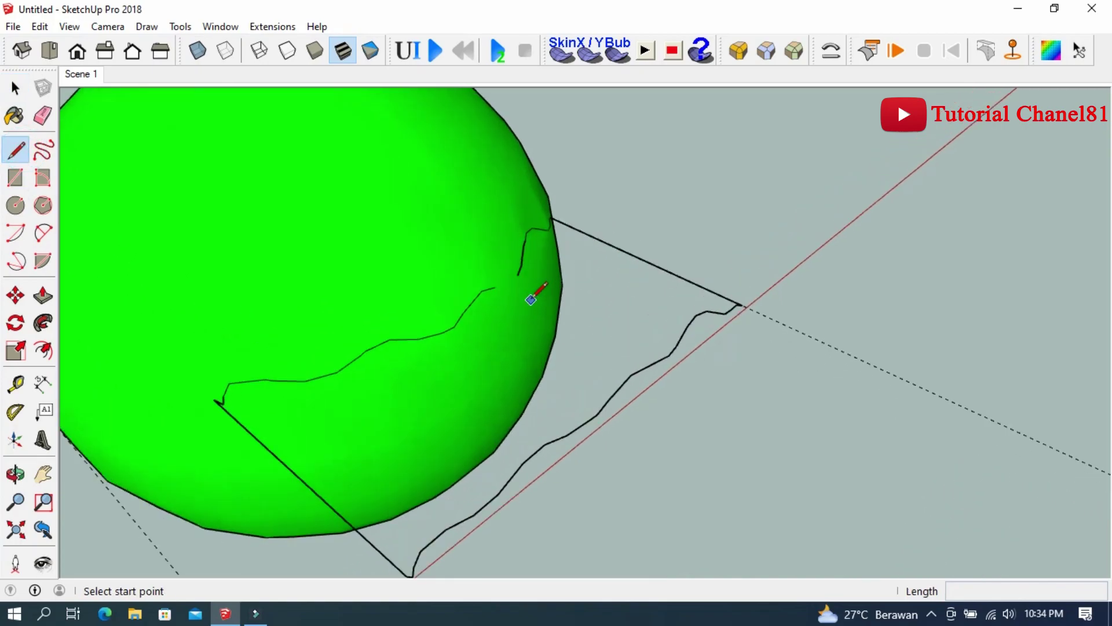
scroll(452, 317, up, 1)
scroll(526, 272, up, 2)
scroll(528, 283, up, 1)
mouse_move(528, 260)
middle_down()
mouse_move(359, 268)
mouse_move(573, 188)
middle_up()
click(87, 80)
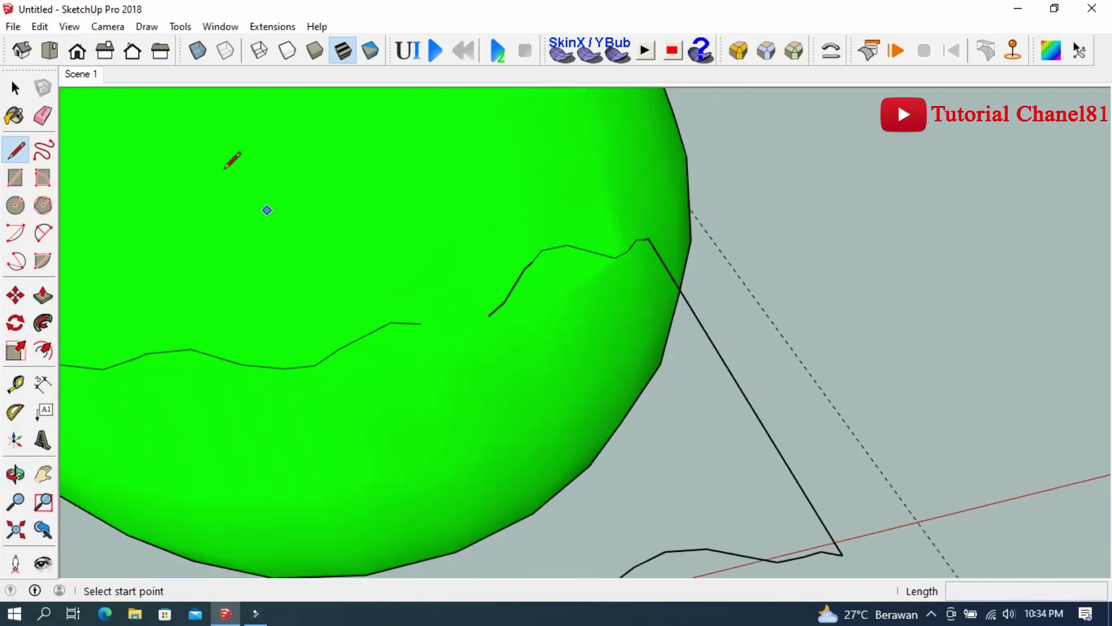
click(70, 26)
click(87, 87)
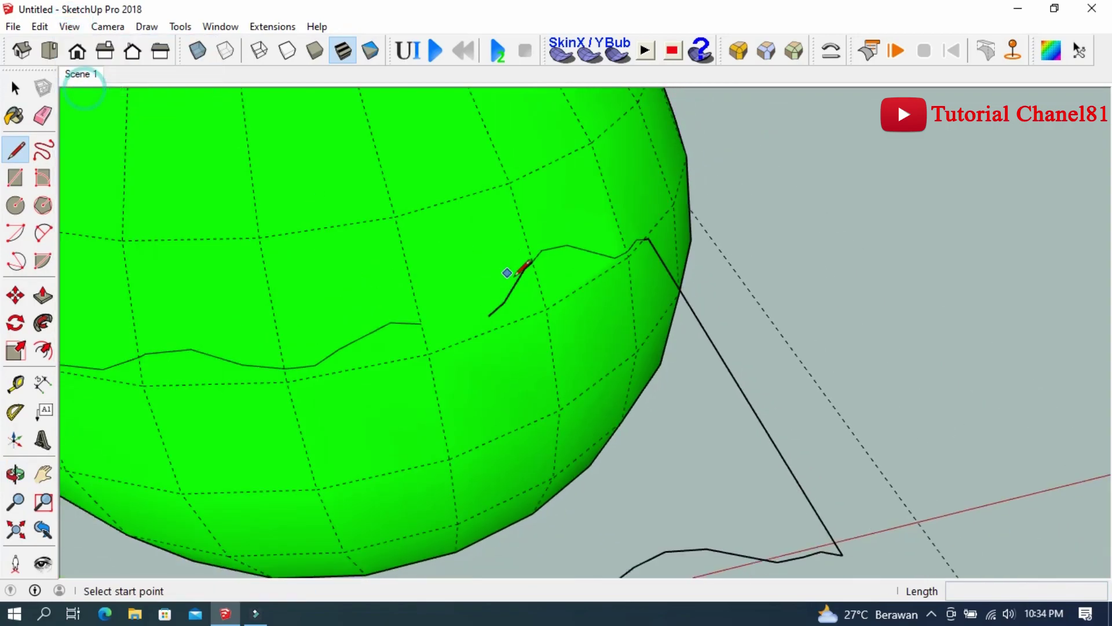
scroll(533, 278, up, 2)
Step: Draw a line bridging the gap in the sphere's wavy intersection edge
click(513, 231)
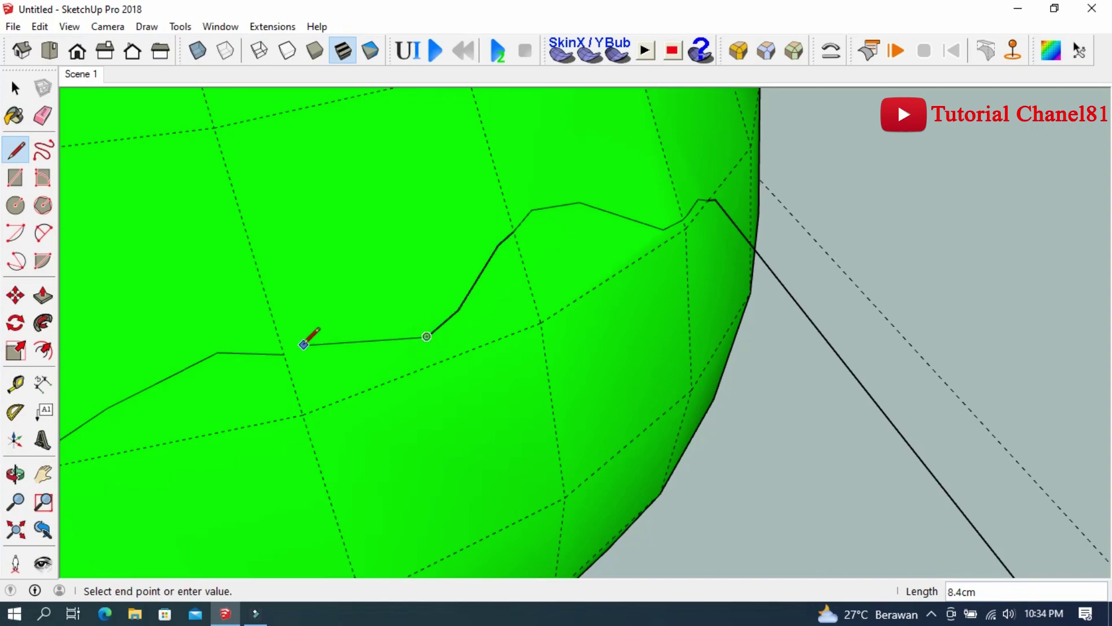
click(283, 354)
scroll(670, 268, down, 2)
scroll(713, 247, down, 2)
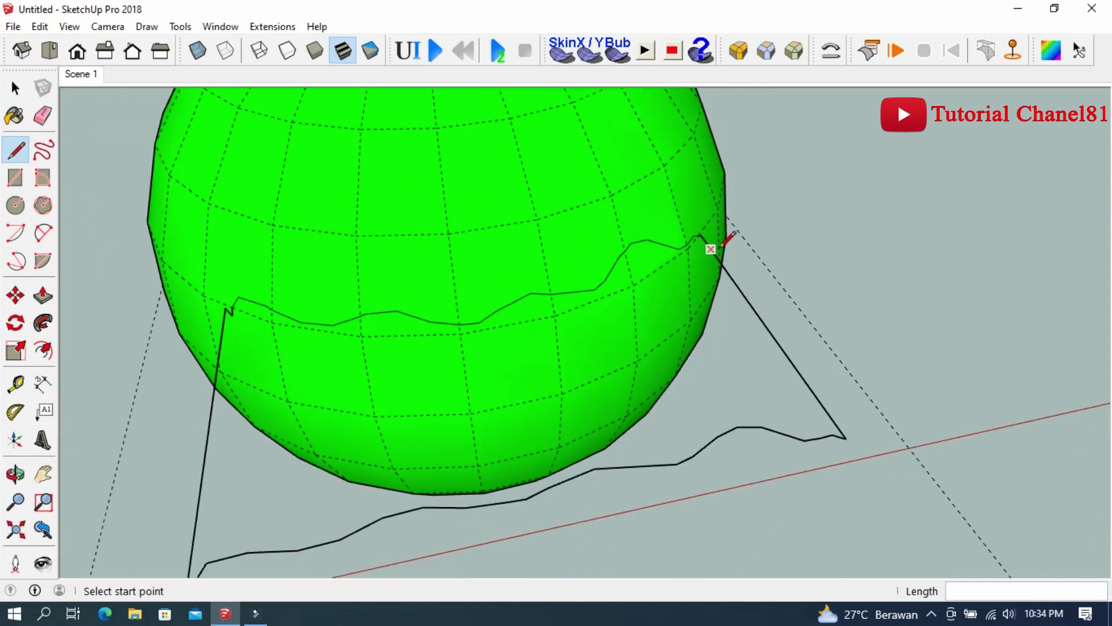
scroll(296, 313, up, 2)
scroll(290, 304, up, 2)
scroll(266, 298, up, 2)
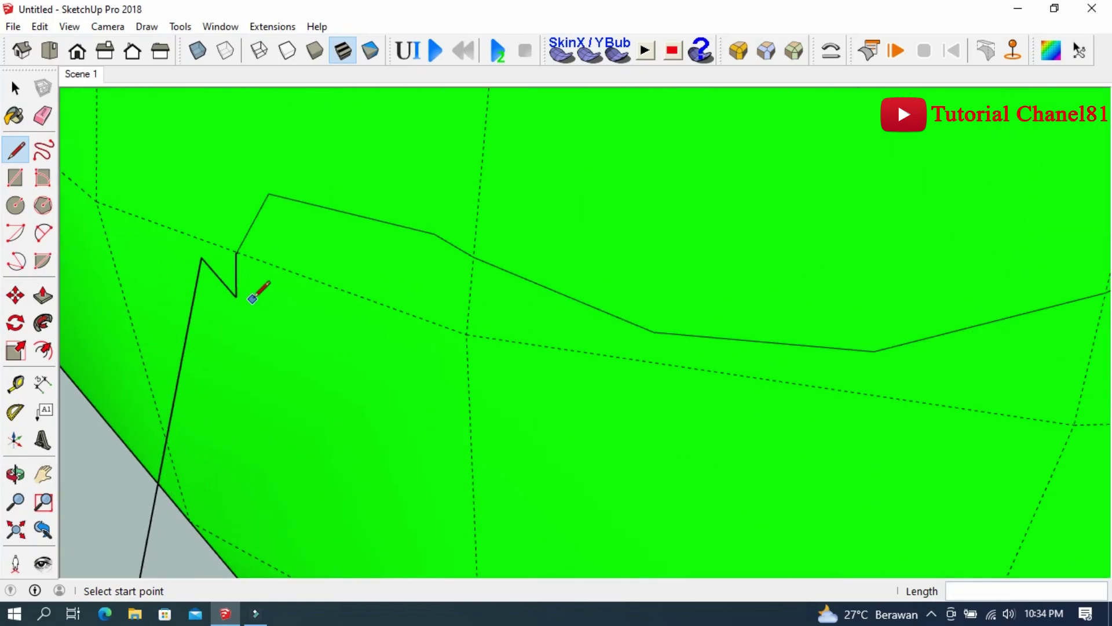
mouse_move(219, 294)
middle_down()
mouse_move(378, 224)
mouse_move(168, 330)
middle_up()
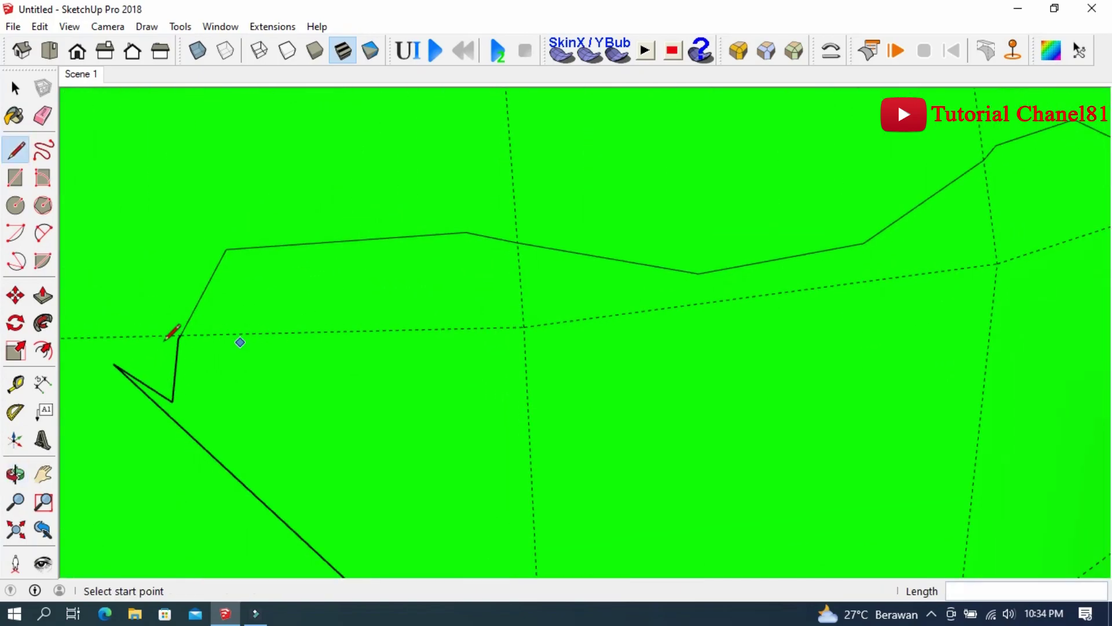
Step: Erase the long corner edge, stray diagonal edge and lower wavy line outside the sphere
click(42, 115)
click(185, 413)
scroll(176, 402, down, 2)
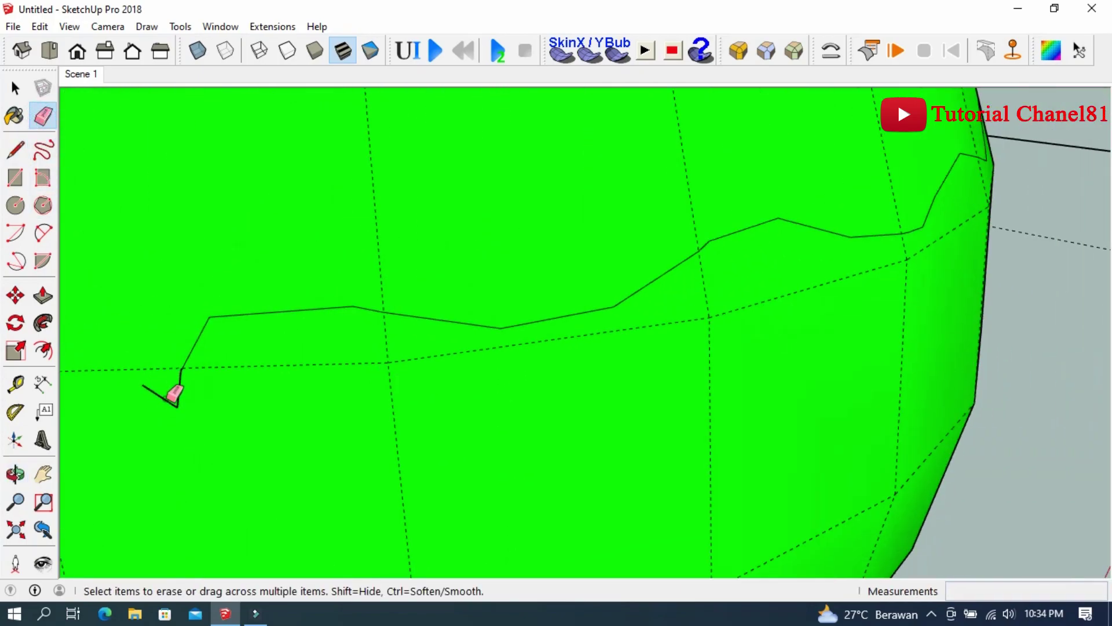
scroll(197, 411, down, 2)
mouse_move(188, 404)
middle_down()
mouse_move(484, 313)
mouse_move(600, 313)
mouse_move(251, 372)
mouse_move(561, 325)
mouse_move(325, 377)
mouse_move(721, 351)
middle_up()
click(714, 359)
drag(713, 362, 718, 427)
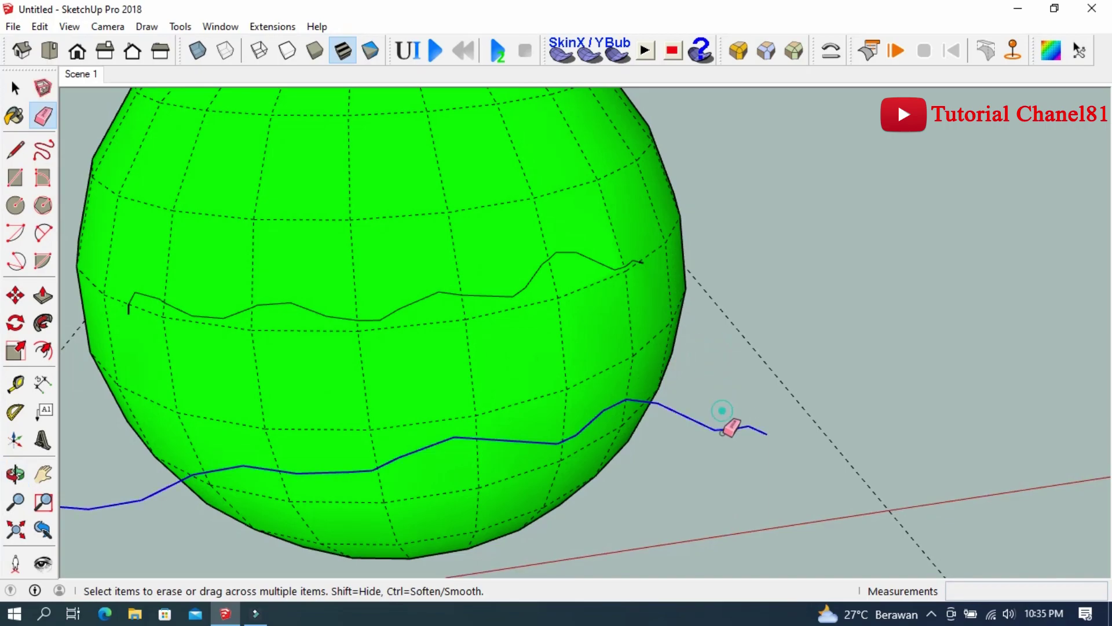
middle_drag(568, 411, 347, 236)
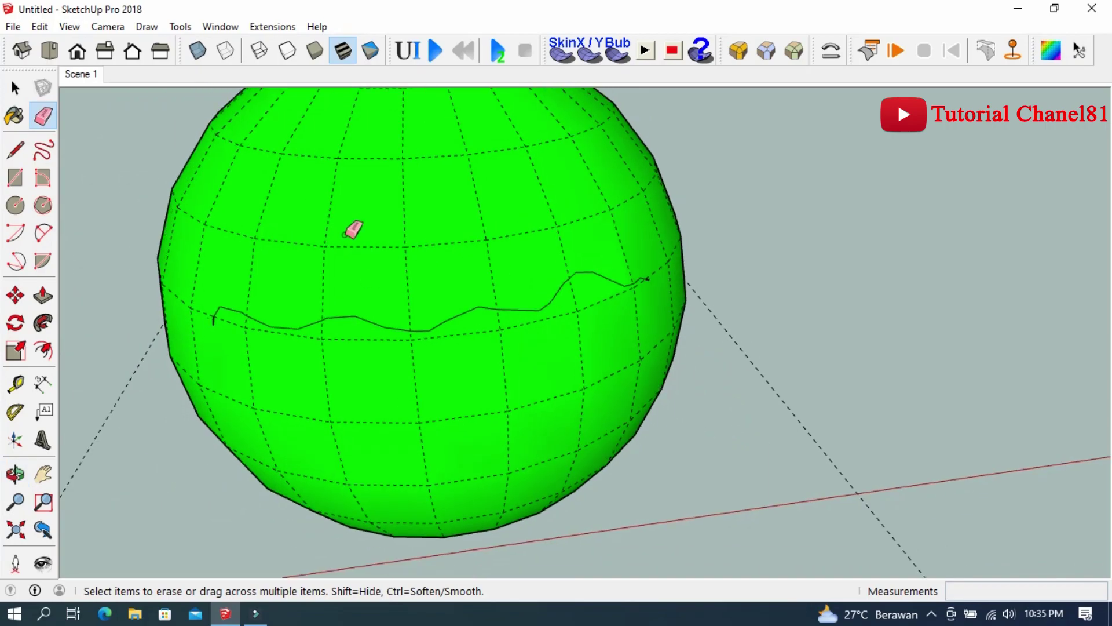
Step: Turn off Hidden Geometry, zoom out, and erase one edge of the rectangle outline
click(69, 26)
click(110, 87)
mouse_move(471, 359)
middle_down()
mouse_move(427, 278)
mouse_move(477, 259)
mouse_move(429, 313)
mouse_move(602, 346)
mouse_move(417, 367)
middle_up()
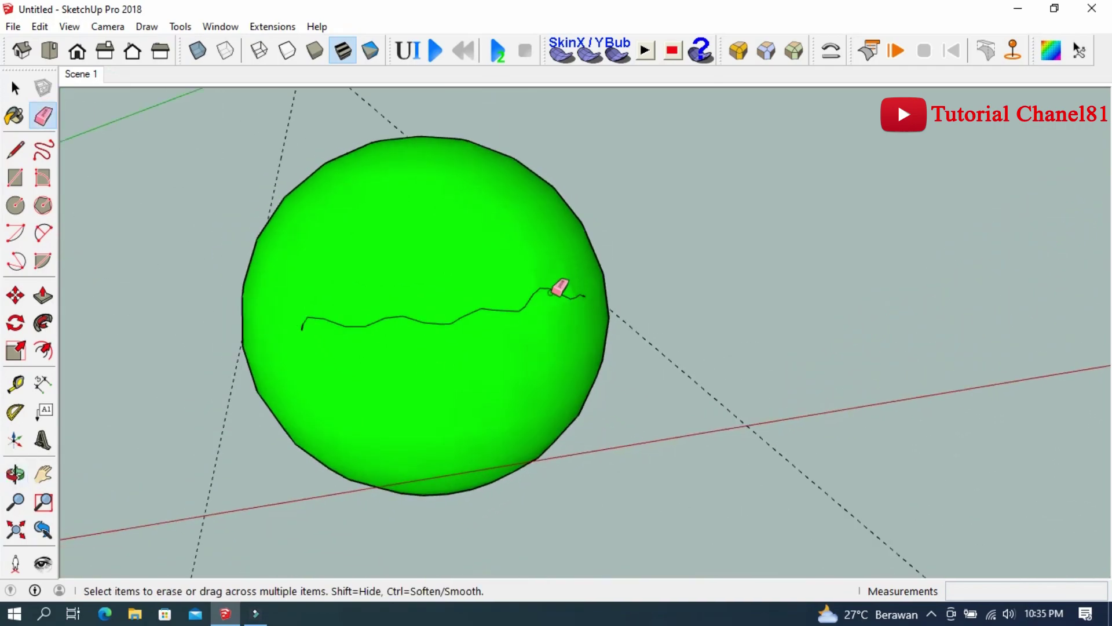
mouse_move(509, 311)
middle_down()
mouse_move(494, 318)
mouse_move(800, 315)
middle_up()
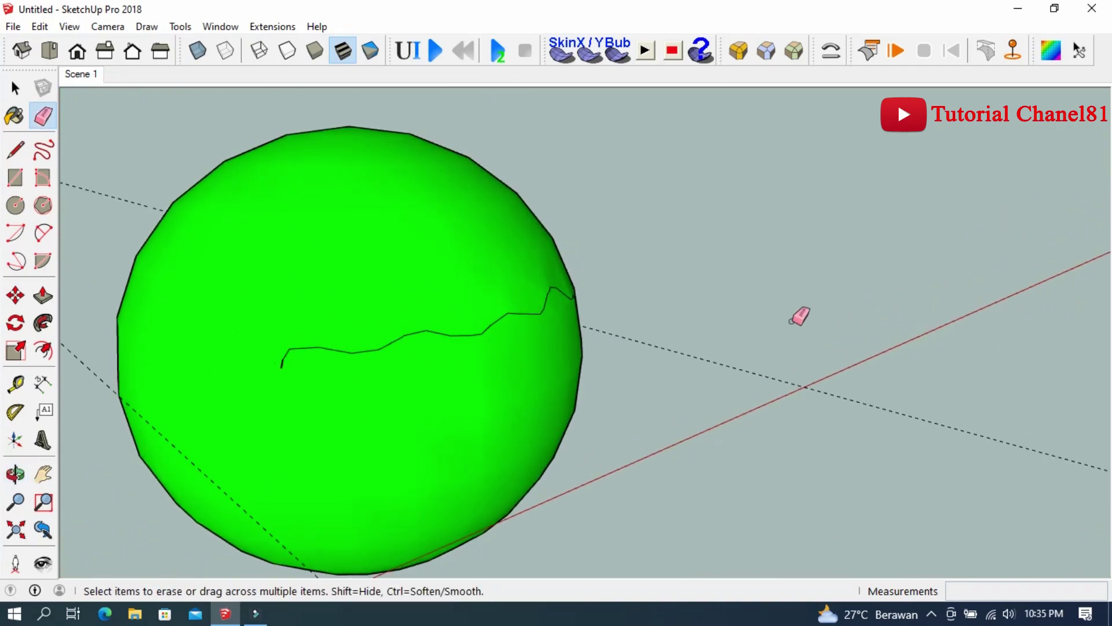
scroll(526, 343, down, 3)
scroll(548, 348, down, 1)
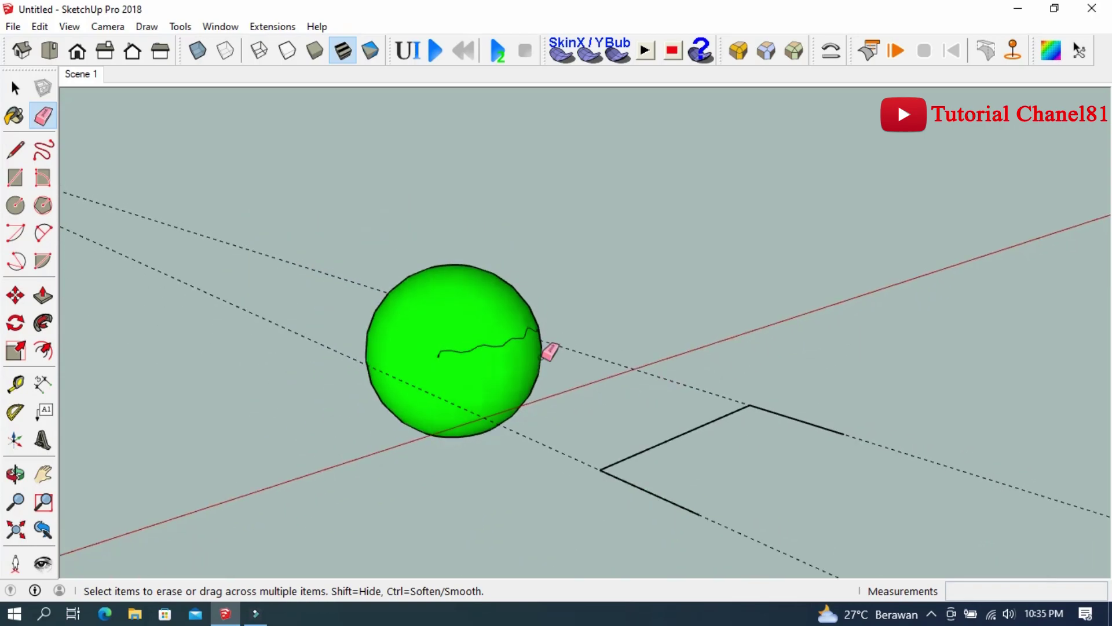
scroll(381, 359, down, 2)
click(759, 428)
Step: Window-select and delete the remaining rectangle outline edges, then orbit around the sphere
key(b)
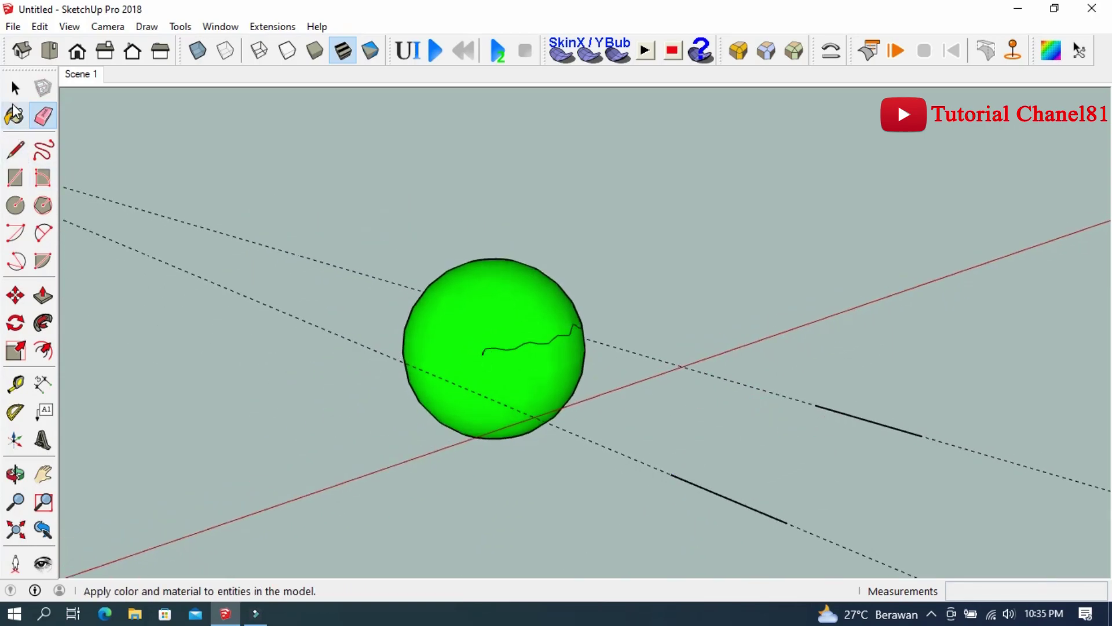
key(space)
drag(660, 354, 1011, 566)
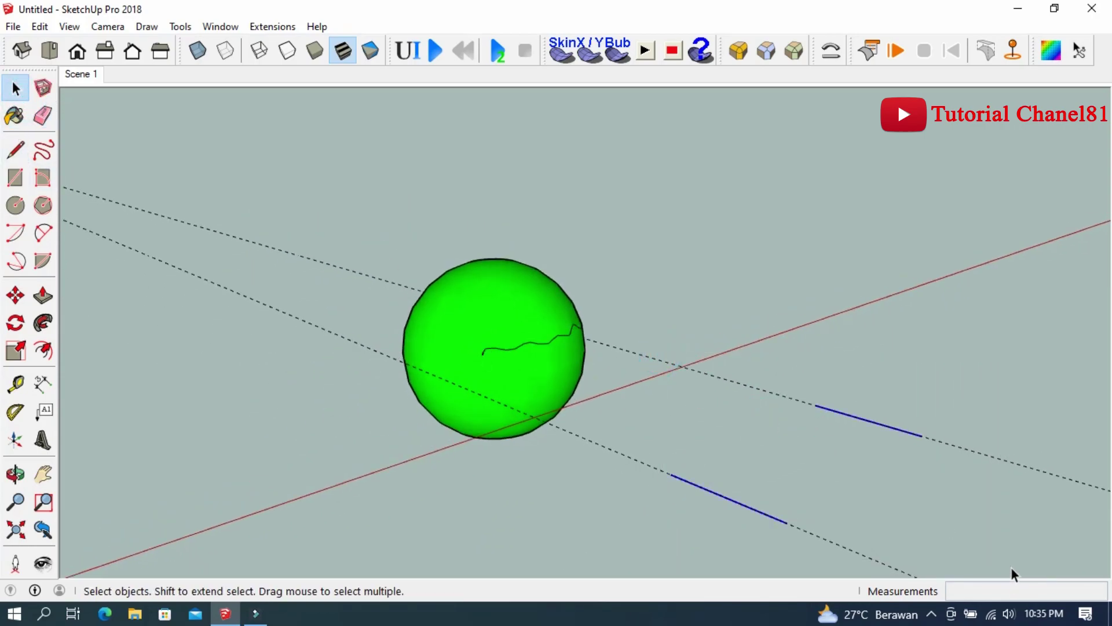
key(Delete)
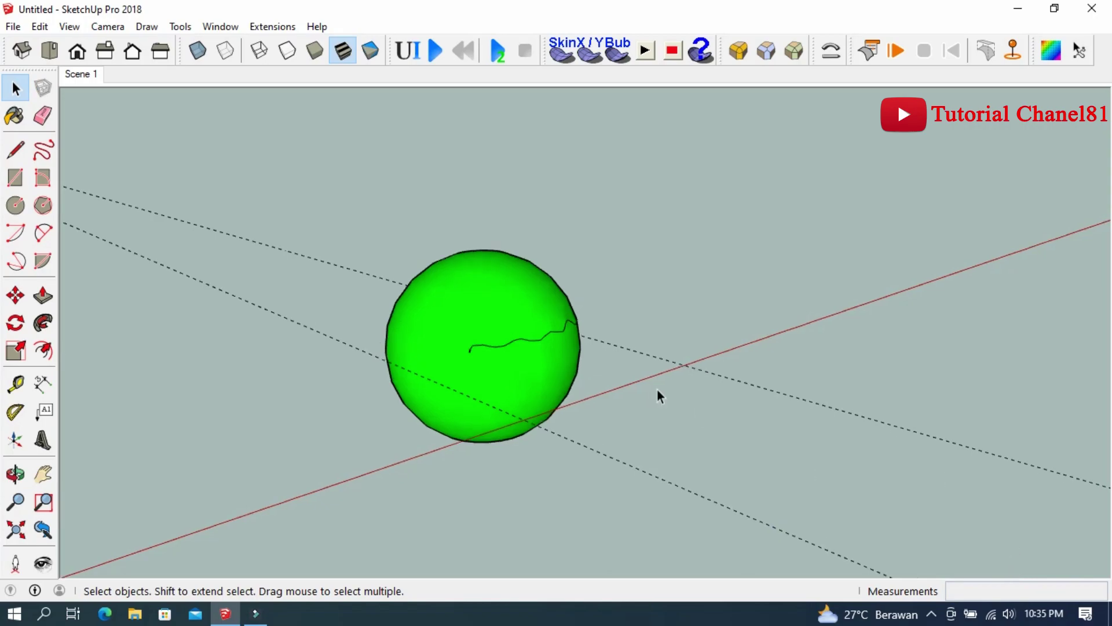
middle_drag(658, 391, 505, 398)
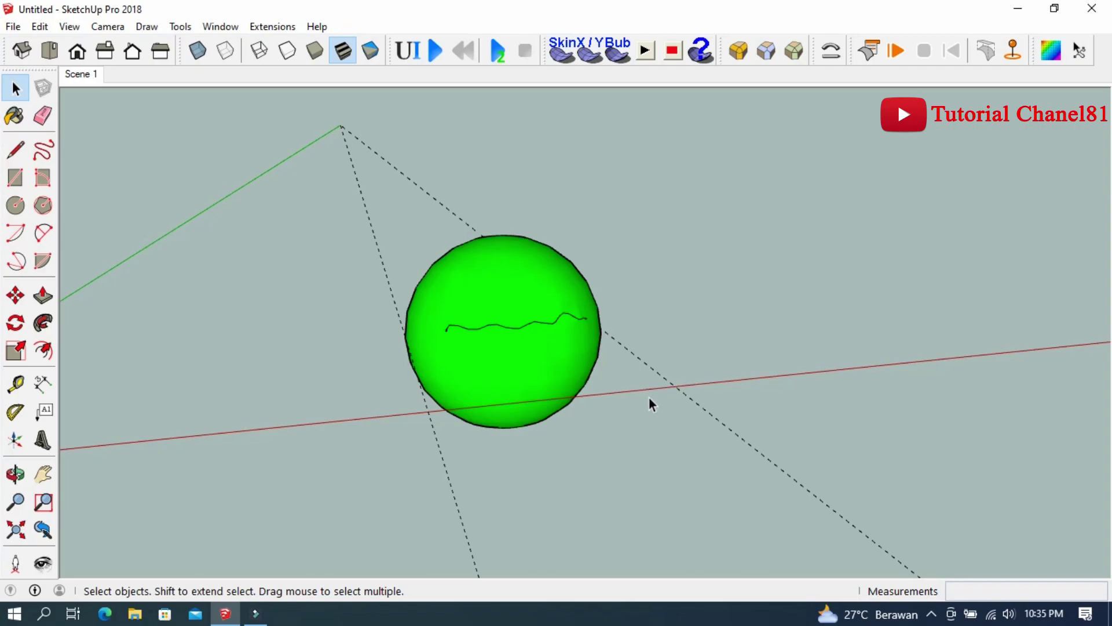
mouse_move(641, 403)
middle_down()
mouse_move(516, 385)
mouse_move(665, 388)
mouse_move(636, 397)
mouse_move(635, 372)
mouse_move(730, 394)
middle_up()
Step: Draw a circle of about 19.9 cm radius beside the sphere
click(16, 205)
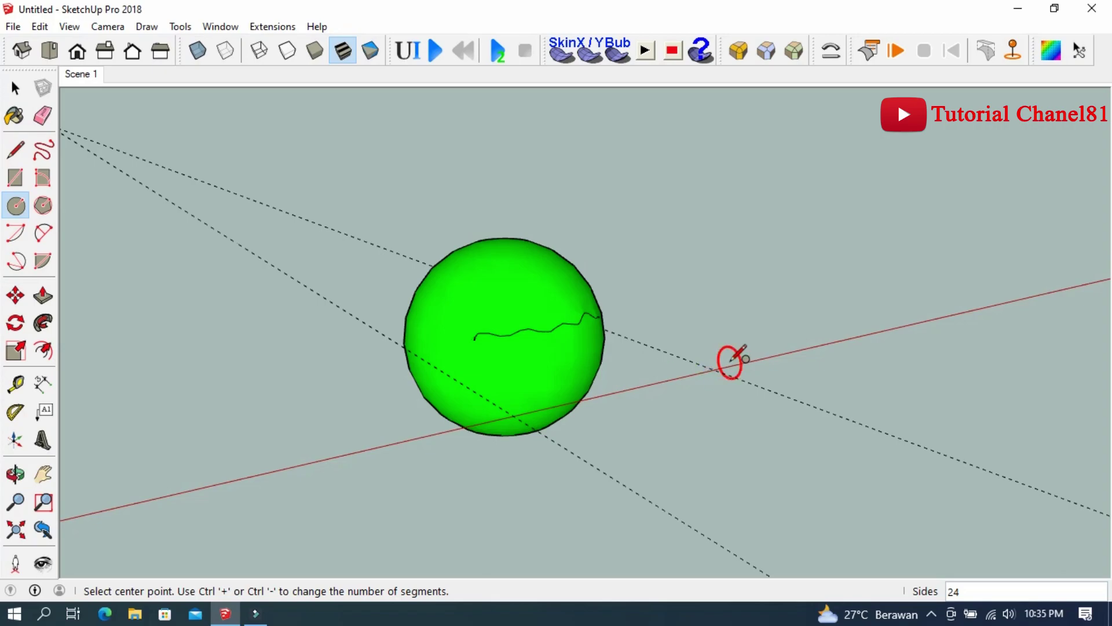
click(716, 370)
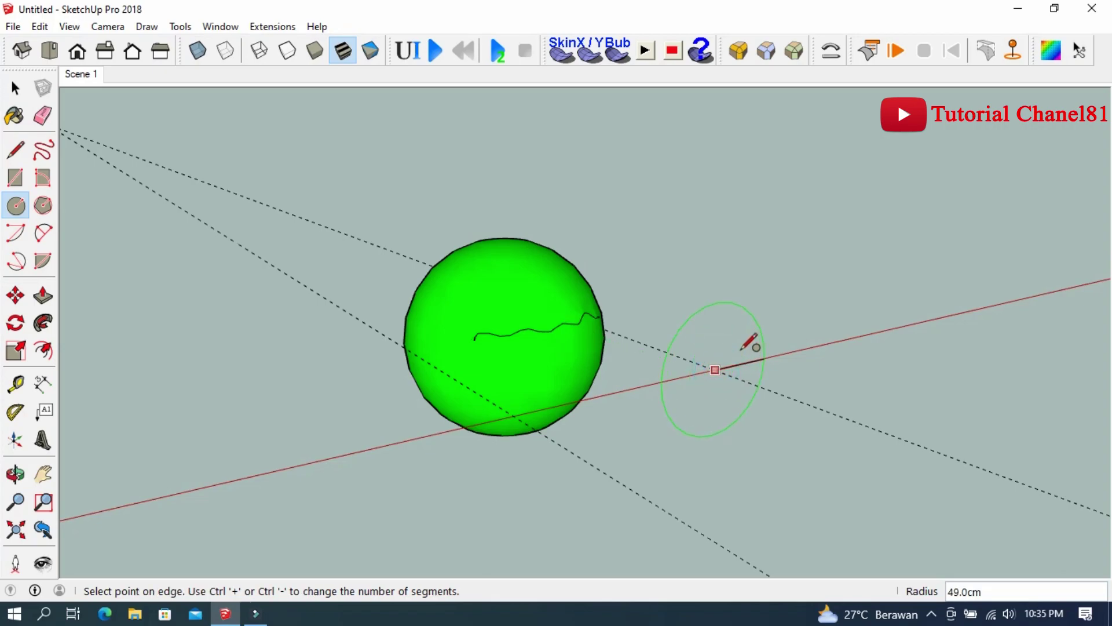
click(737, 354)
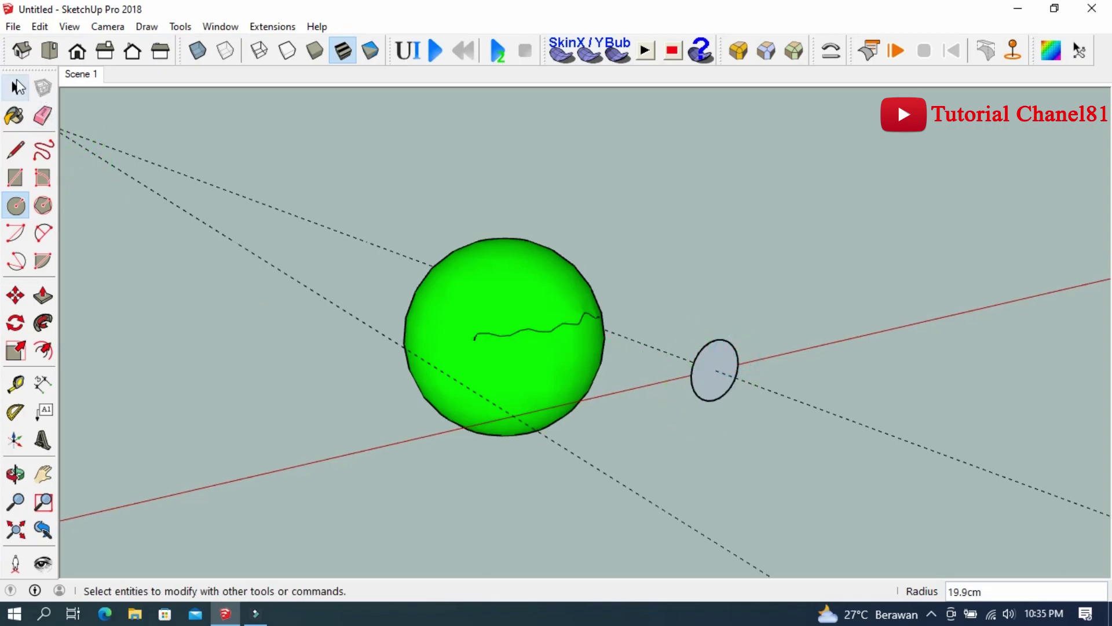
Step: Select the circle face and move it closer to the sphere
click(16, 88)
drag(637, 318, 802, 445)
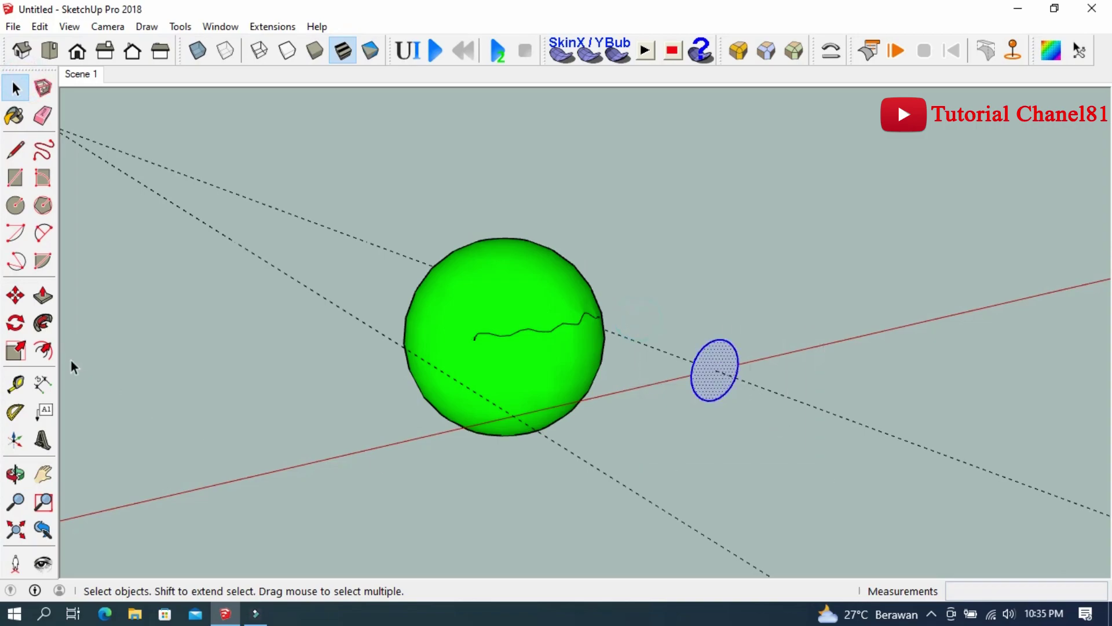
click(16, 295)
click(692, 365)
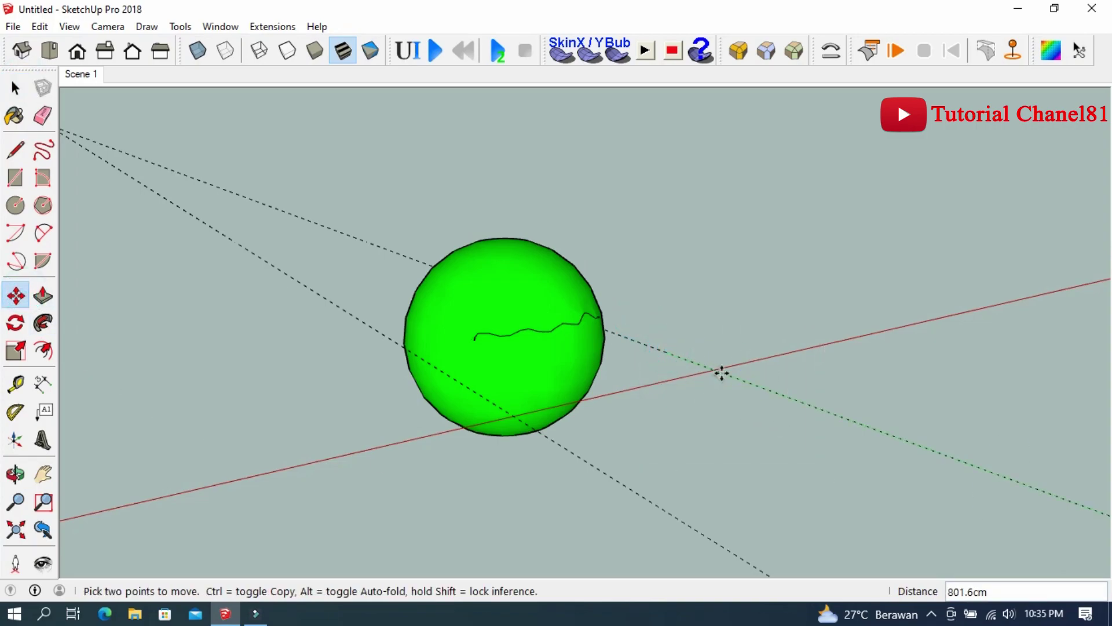
click(884, 426)
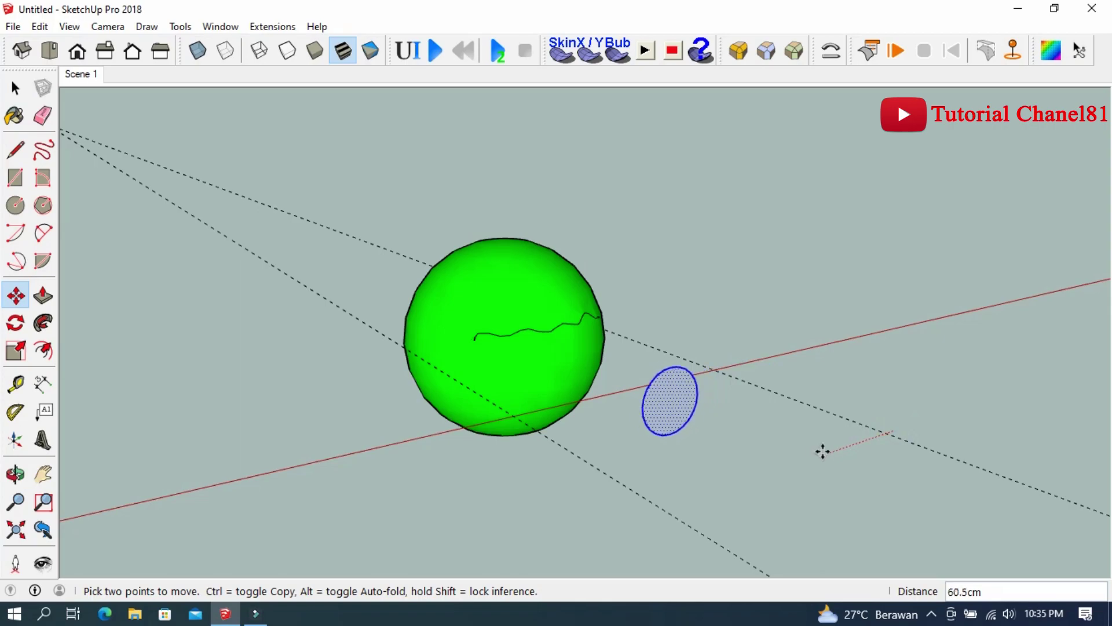
click(790, 461)
mouse_move(772, 470)
middle_down()
mouse_move(634, 393)
mouse_move(759, 472)
middle_up()
Step: Push/pull the circle into a cylinder about 114.6 cm long entering the sphere, then select everything
click(43, 295)
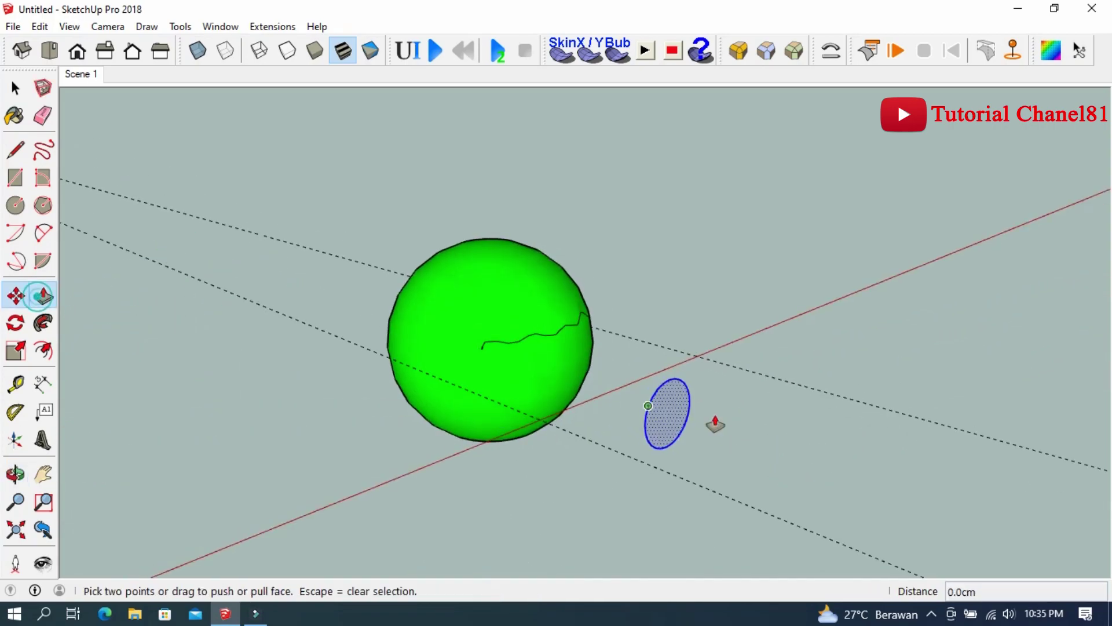
click(674, 422)
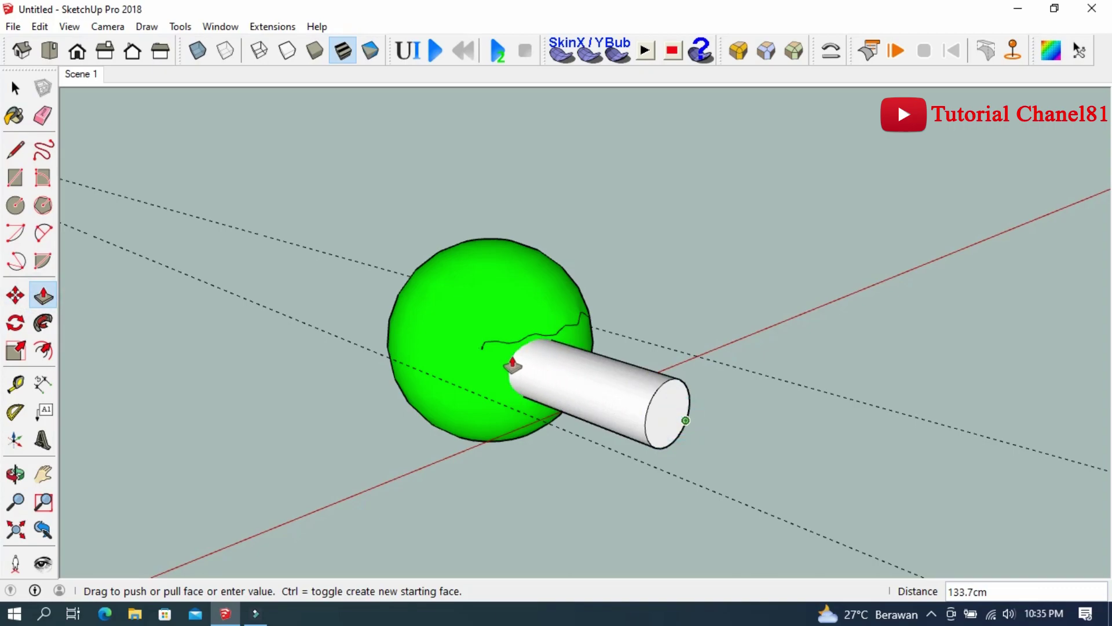
click(595, 380)
middle_drag(335, 383, 388, 382)
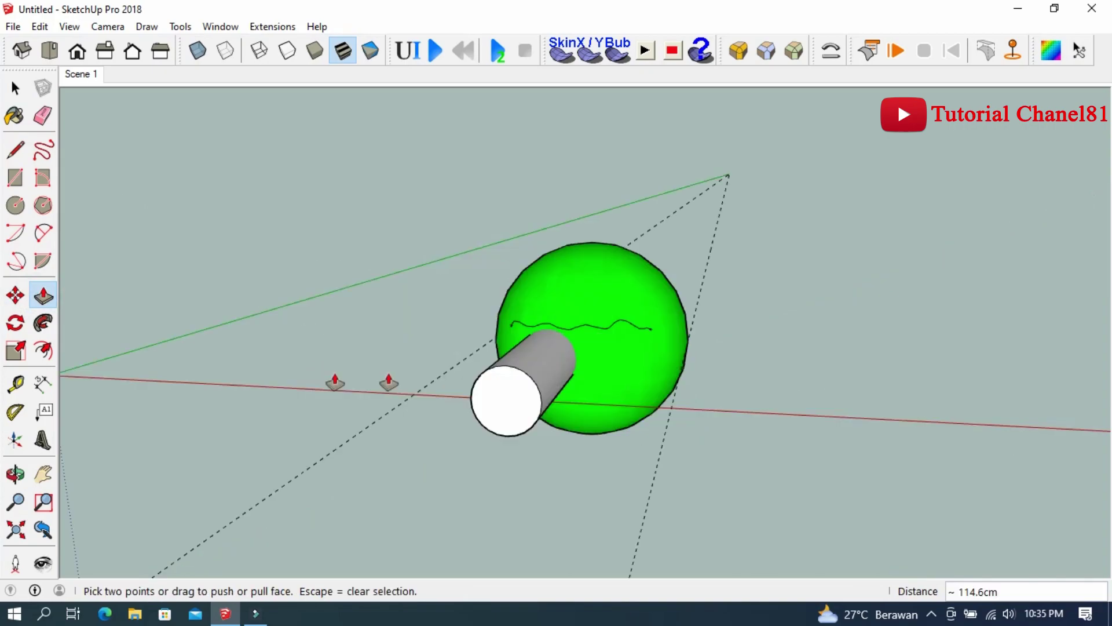
scroll(571, 347, up, 2)
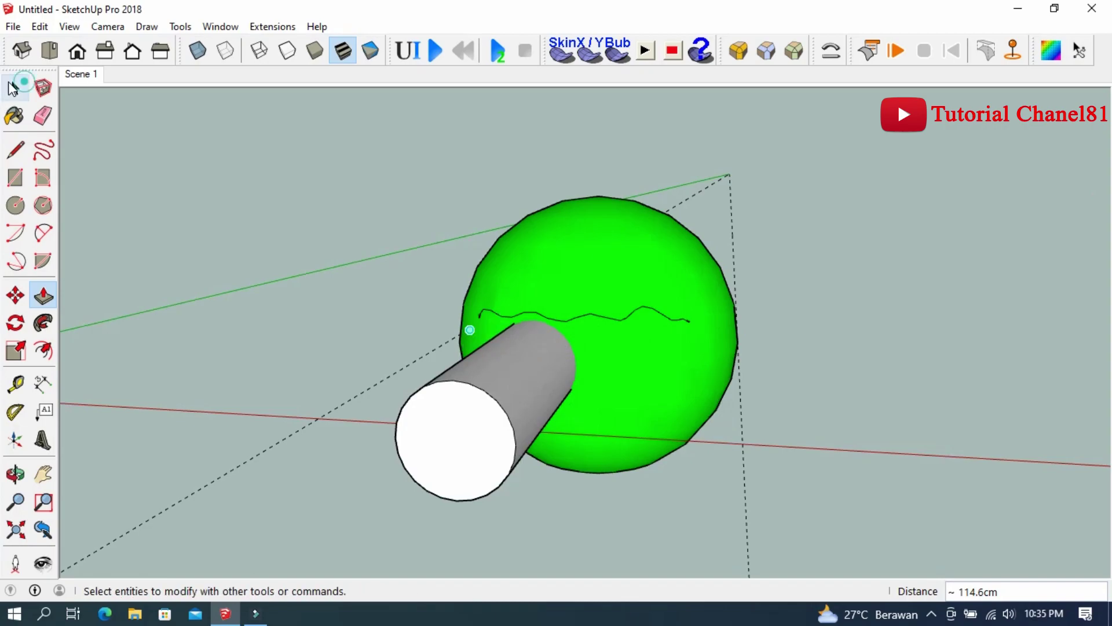
click(15, 87)
drag(304, 125, 800, 504)
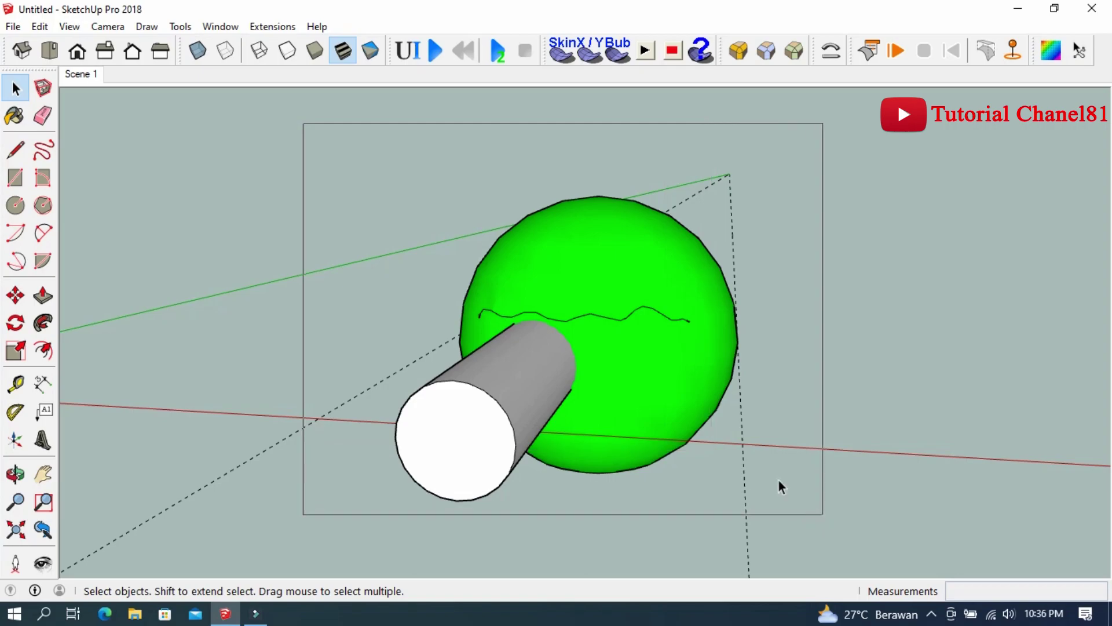
Step: Intersect the selected sphere, cylinder and wavy line with the model
drag(800, 503, 771, 472)
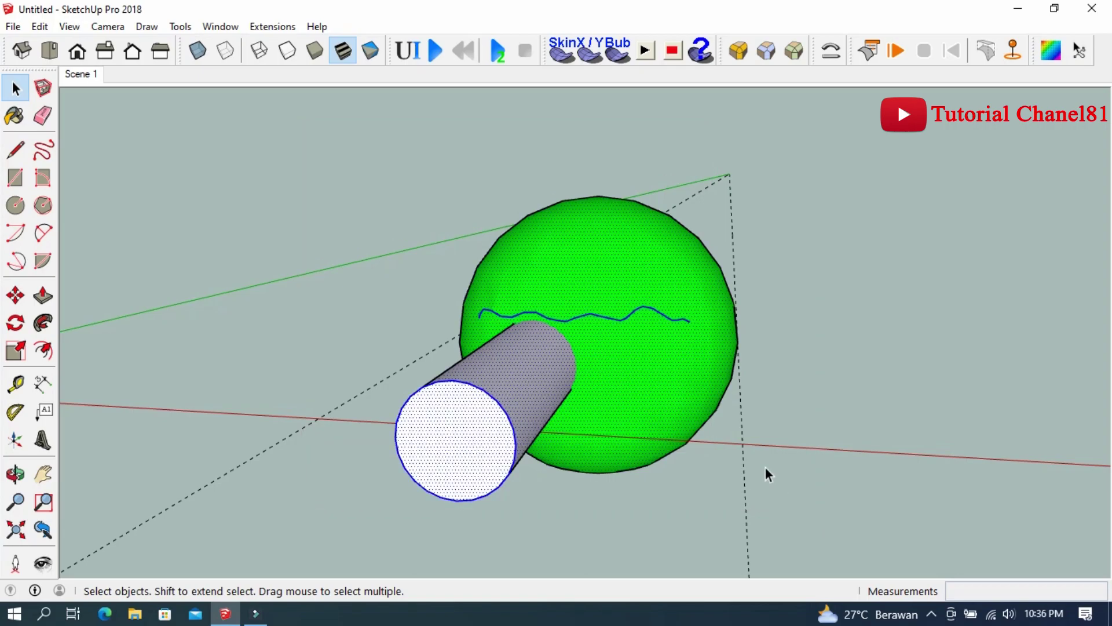
right_click(559, 343)
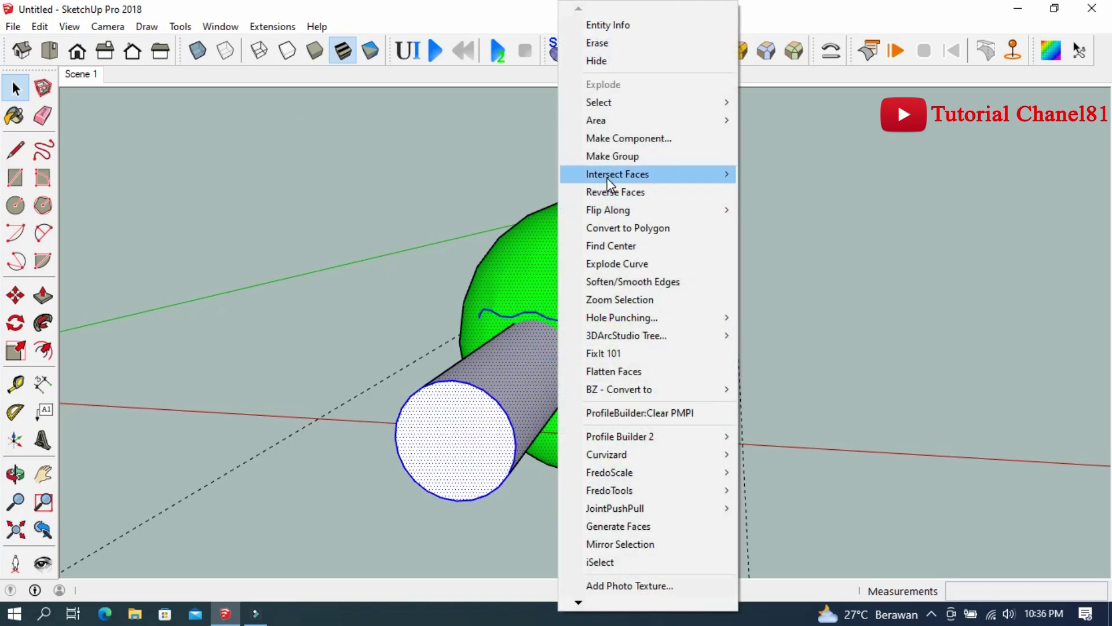
mouse_move(617, 174)
click(771, 175)
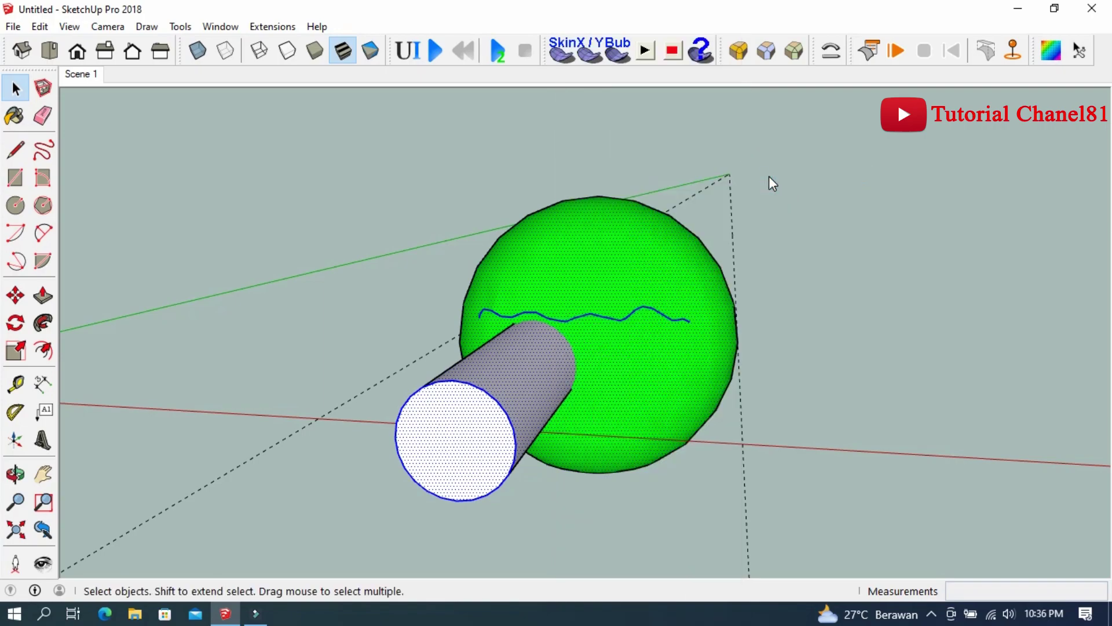
click(769, 176)
middle_drag(671, 246, 543, 261)
Step: Delete the cylinder's curved surface and white end face, leaving the circle etched on the sphere
click(13, 85)
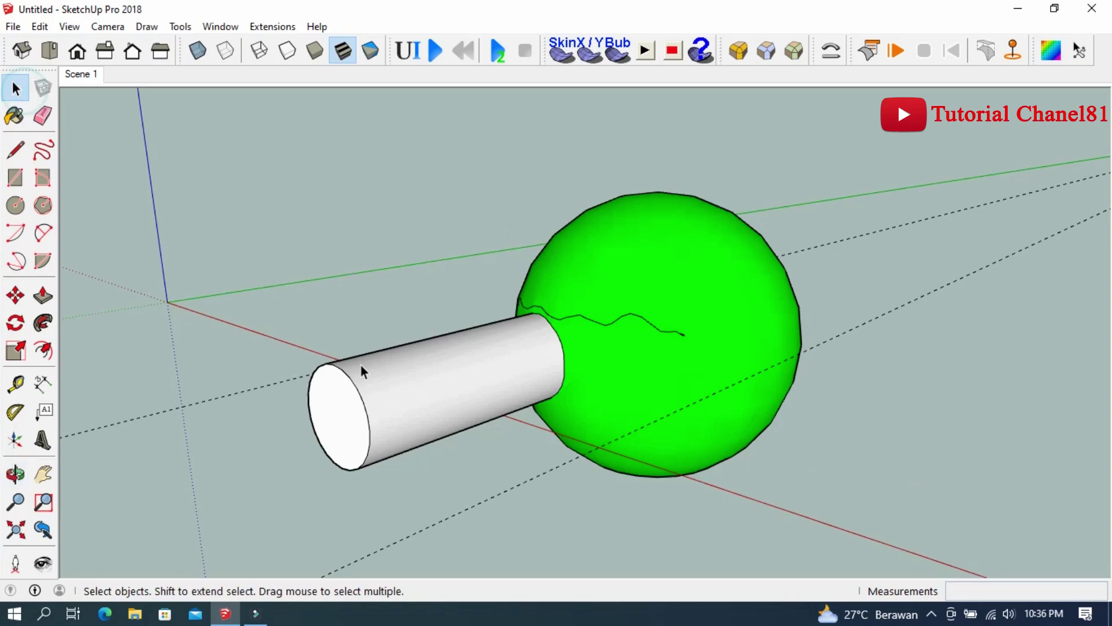
click(383, 380)
key(Delete)
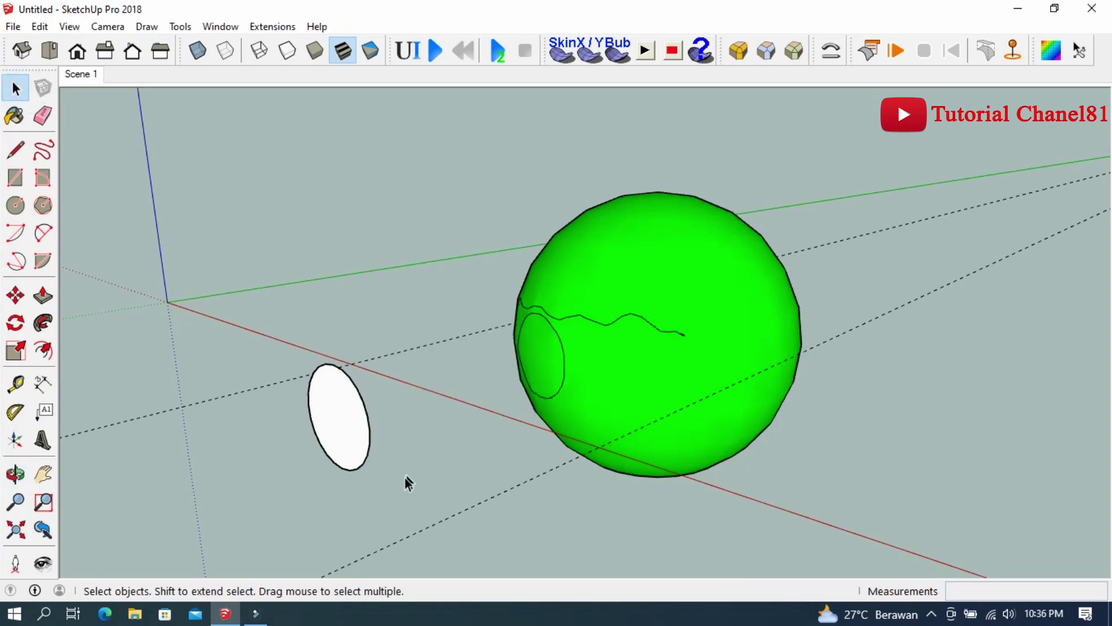
click(399, 477)
drag(239, 352, 239, 352)
key(Delete)
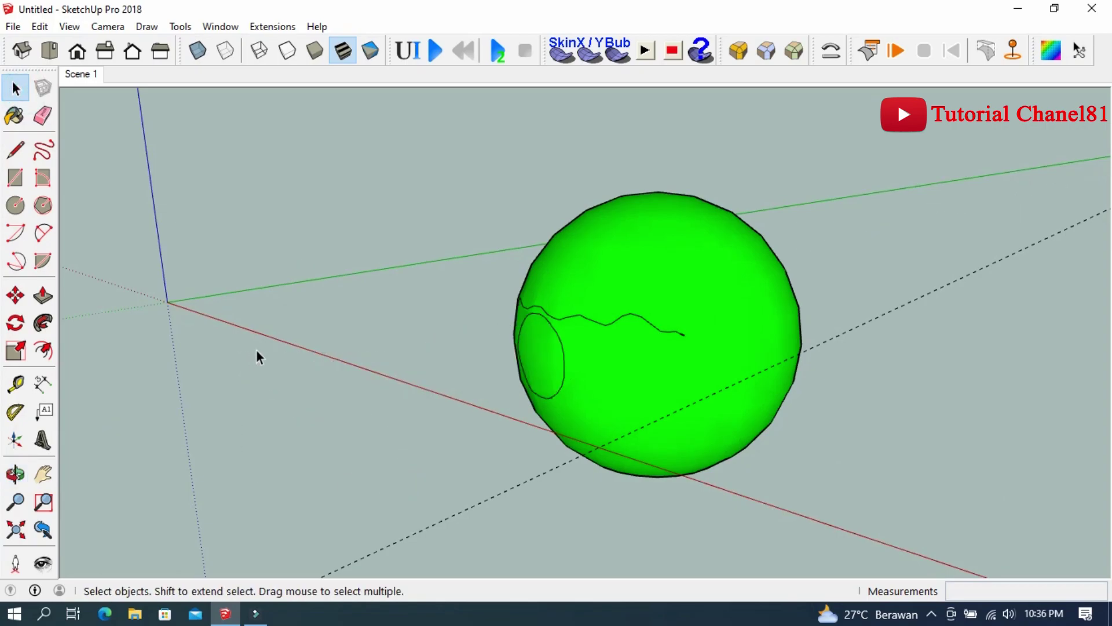
mouse_move(256, 349)
middle_down()
mouse_move(525, 383)
mouse_move(553, 380)
mouse_move(596, 335)
mouse_move(581, 353)
middle_up()
Step: Zoom and orbit the sphere to face the etched circle
scroll(581, 352, up, 1)
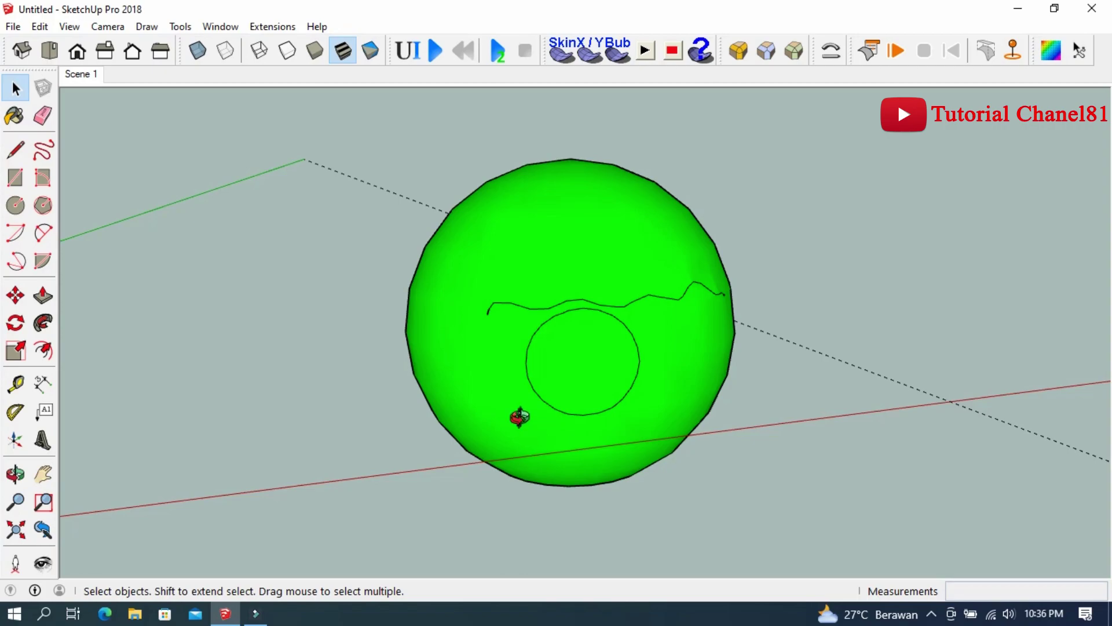
mouse_move(517, 417)
middle_down()
mouse_move(660, 415)
mouse_move(559, 384)
mouse_move(568, 389)
middle_up()
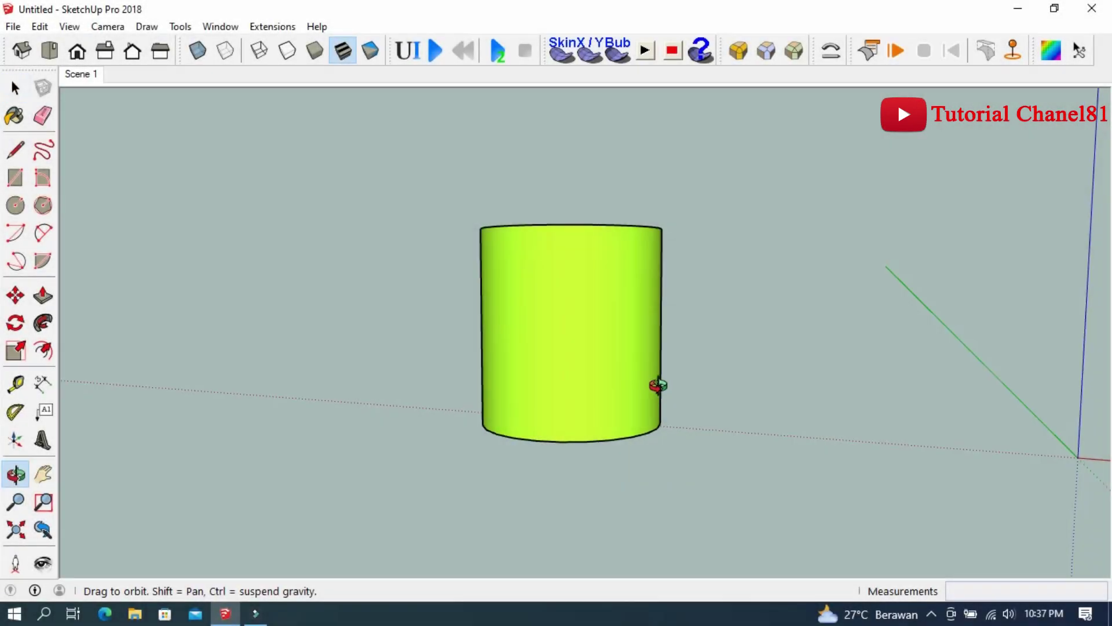
mouse_move(657, 385)
middle_down()
mouse_move(523, 410)
mouse_move(512, 394)
middle_up()
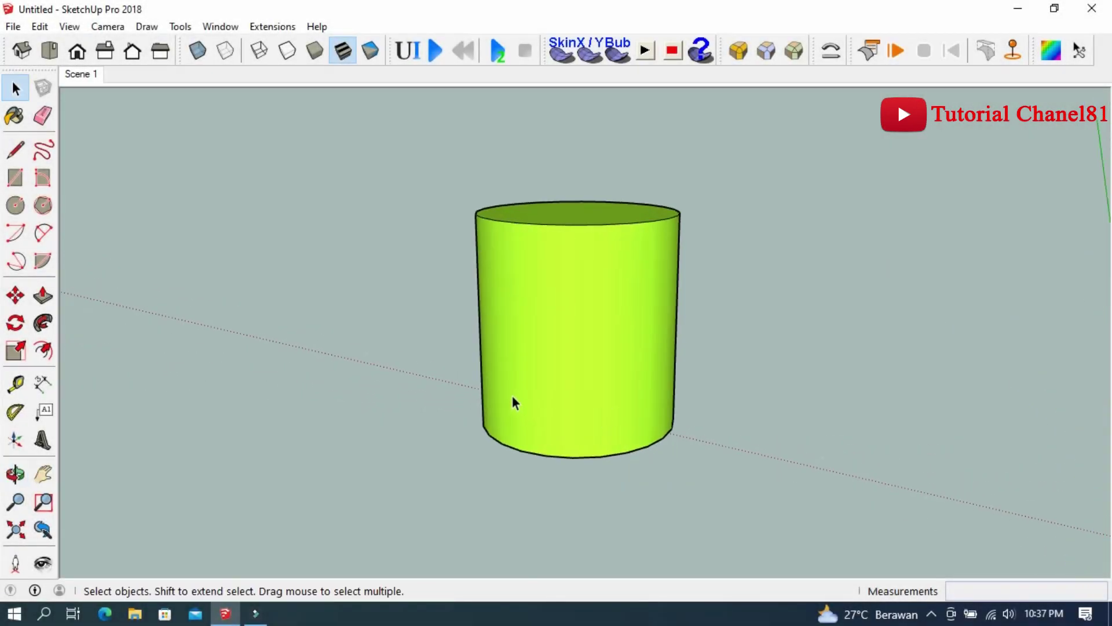
key(o)
drag(522, 399, 563, 398)
key(space)
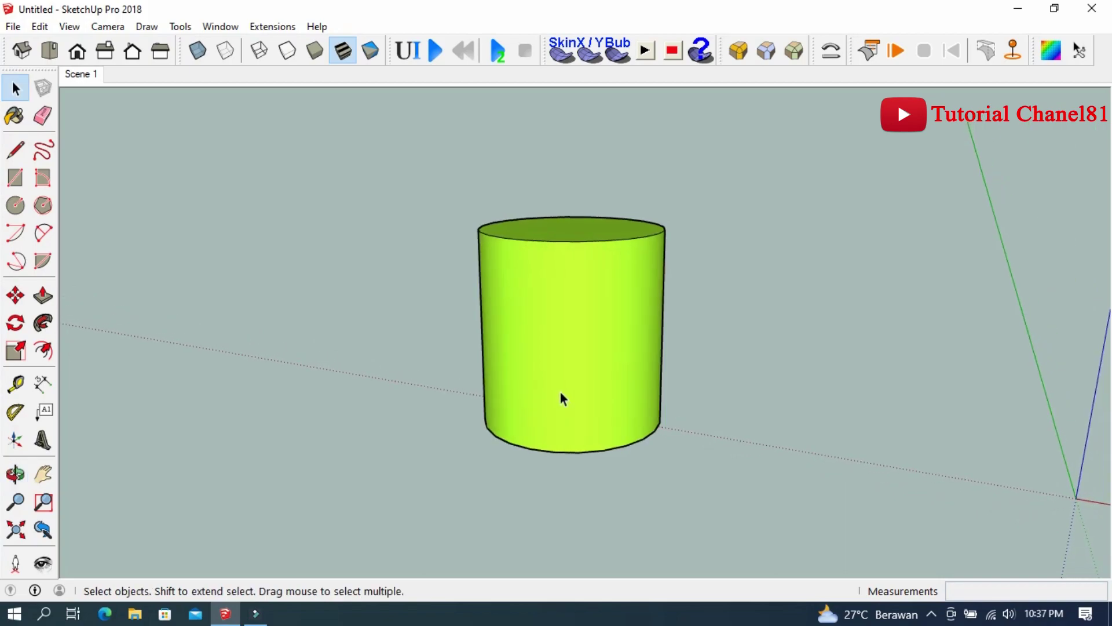
middle_drag(565, 394, 559, 405)
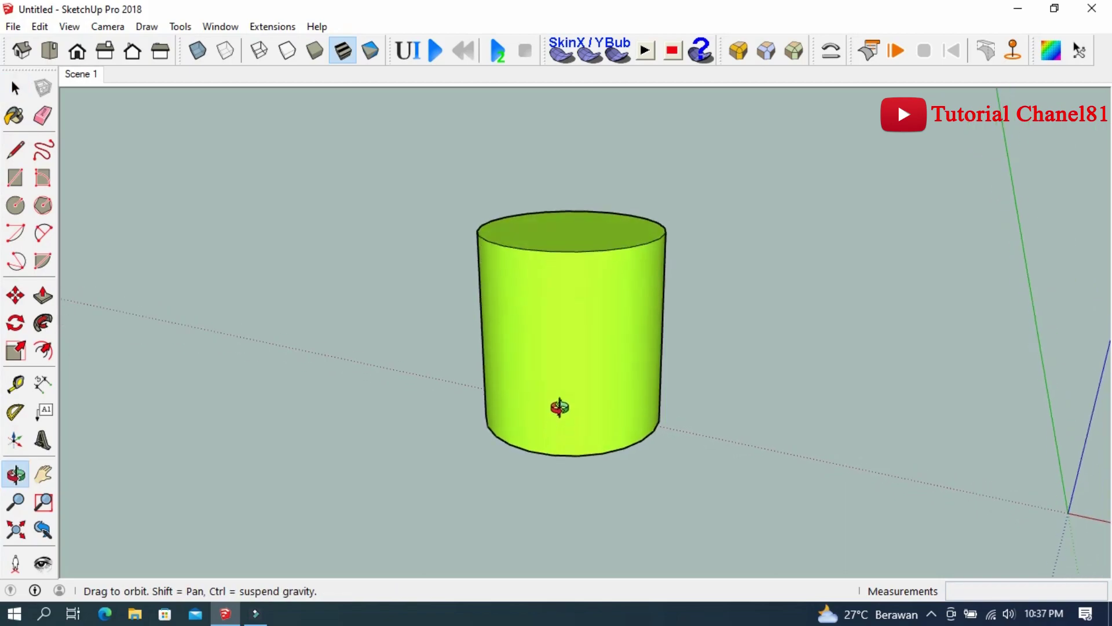
Step: Show the cylinder's hidden geometry as dashed edges
click(68, 28)
click(101, 87)
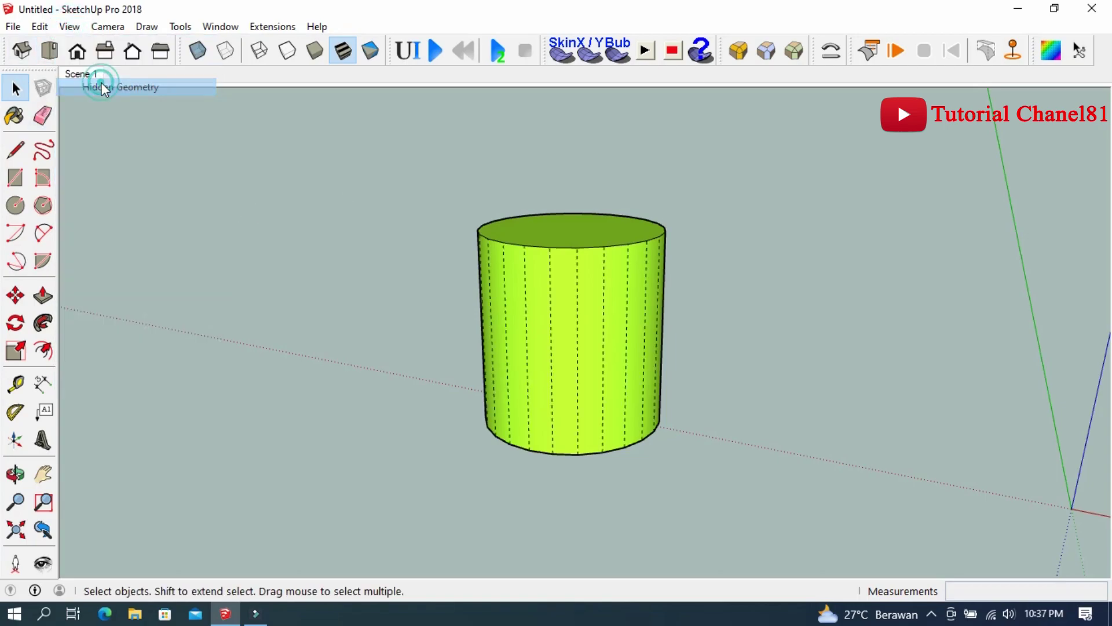
middle_drag(584, 398, 551, 448)
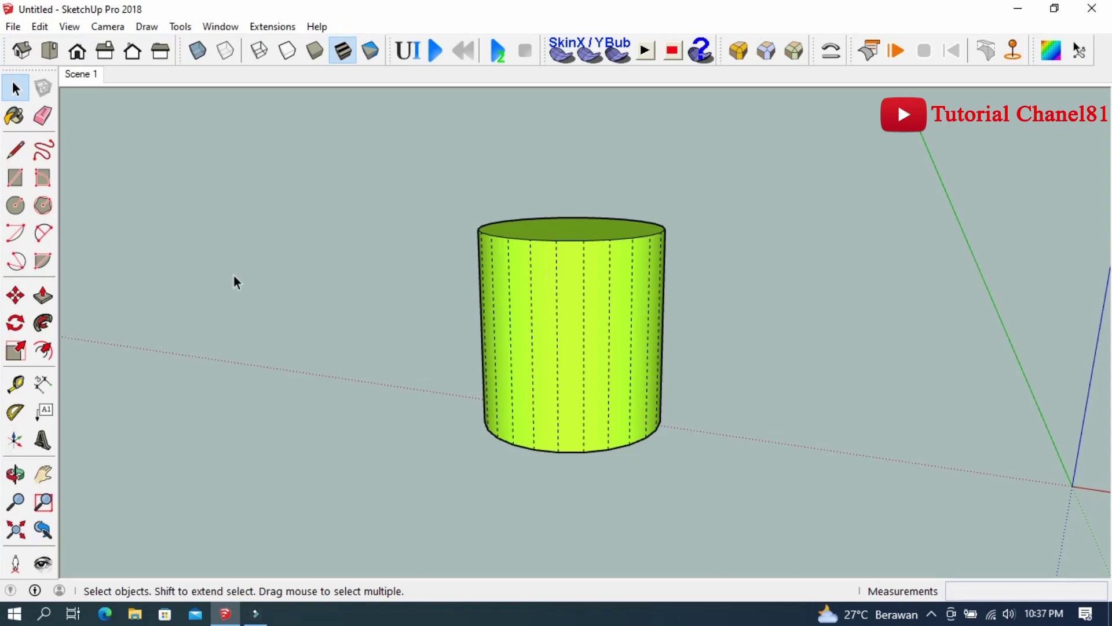
Step: Draw a closed arrow-shaped outline on the cylinder's curved front side
click(15, 149)
scroll(539, 342, up, 2)
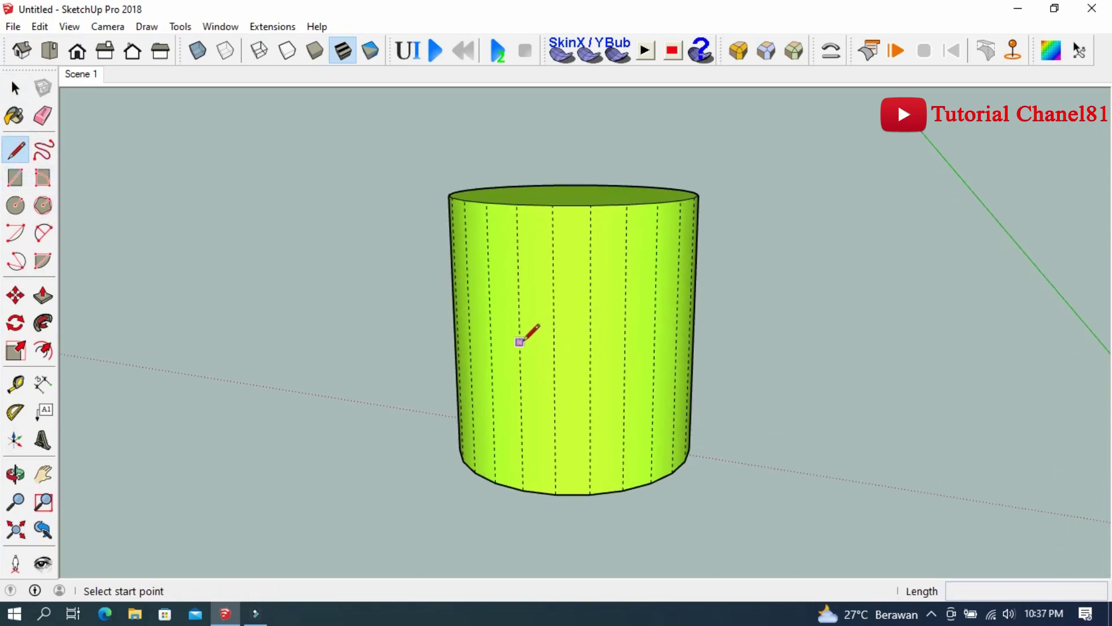
click(520, 342)
click(554, 342)
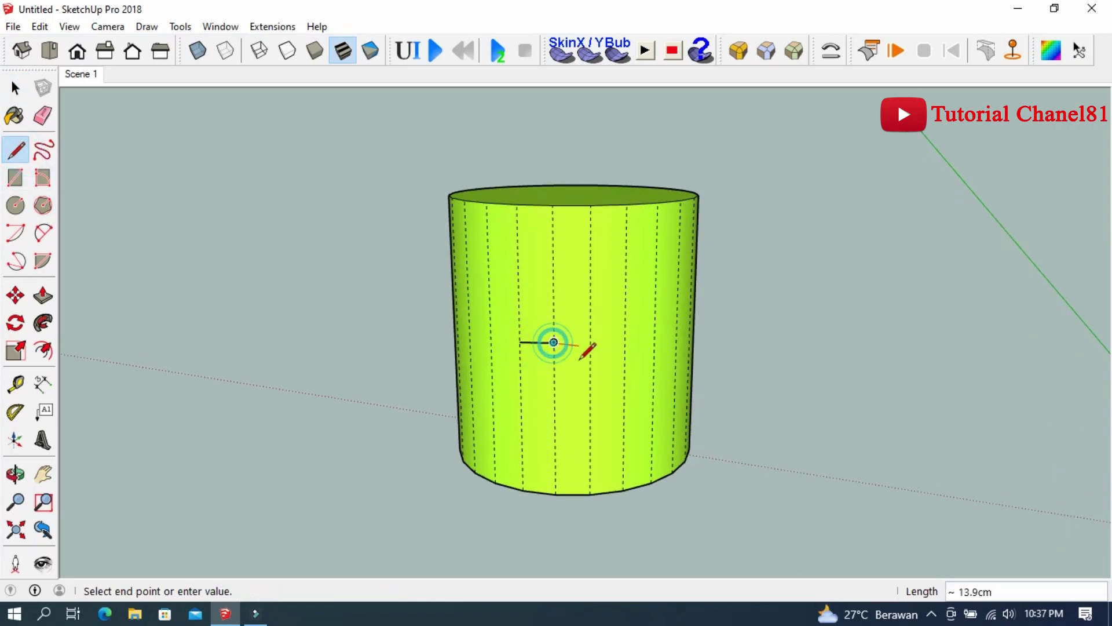
click(590, 356)
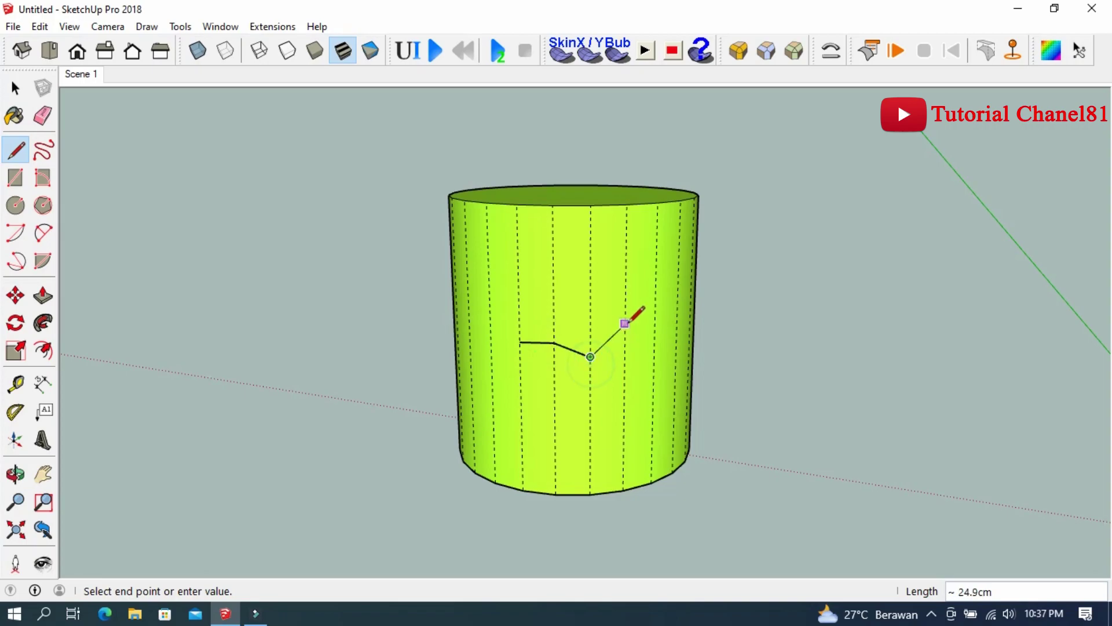
click(625, 323)
click(591, 294)
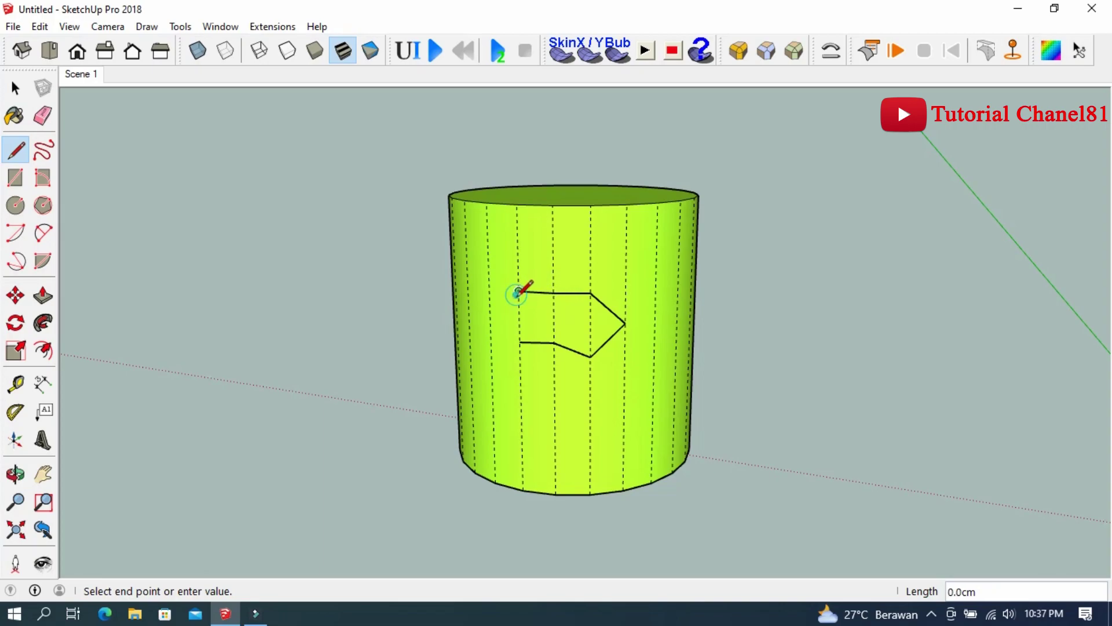
click(520, 342)
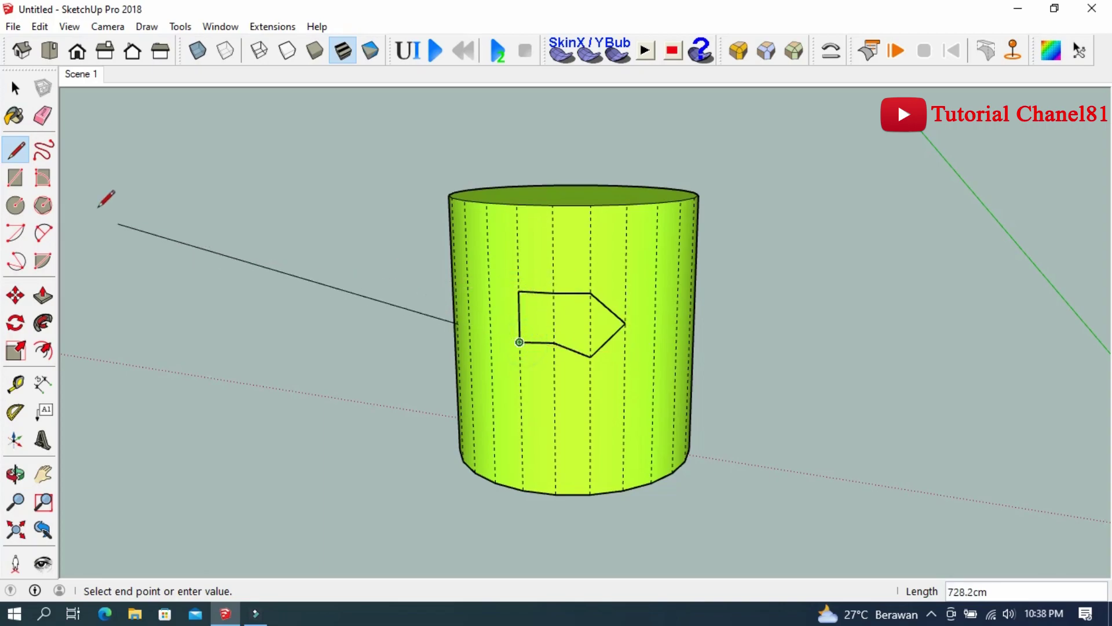
click(15, 88)
scroll(482, 297, up, 1)
Step: Delete the arrow outline and explode the cylinder group into loose geometry
click(471, 291)
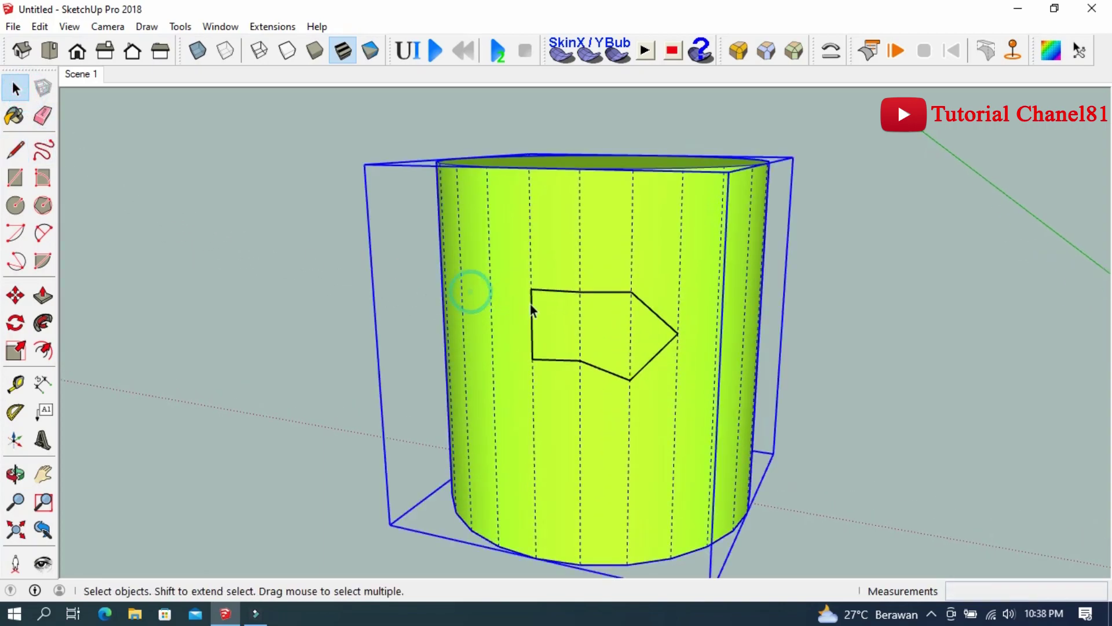
click(559, 292)
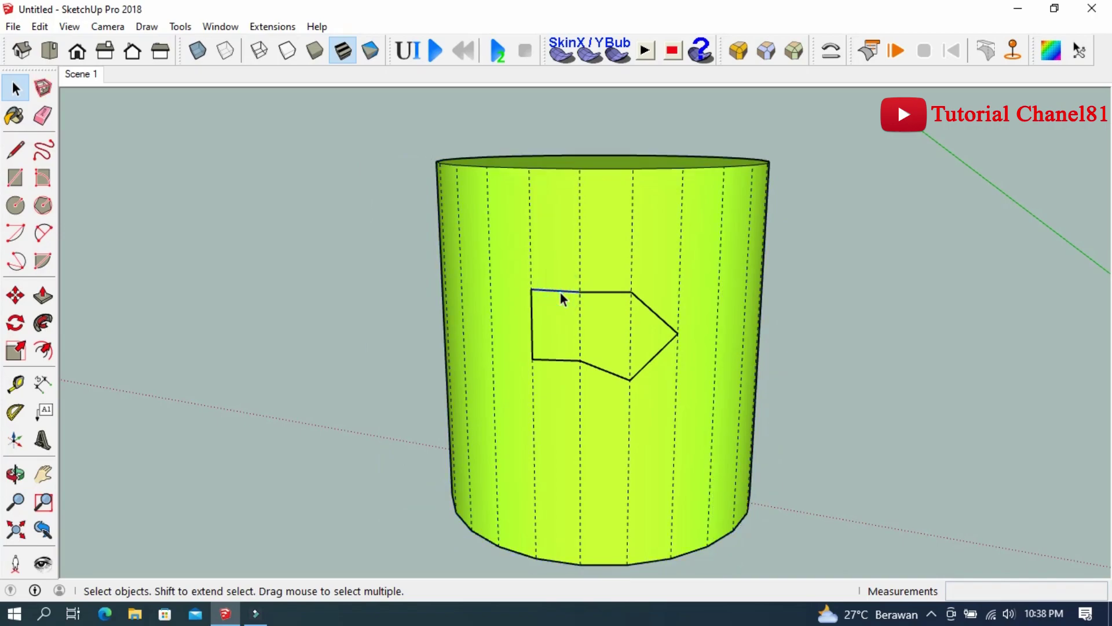
key(Delete)
click(560, 291)
scroll(552, 300, down, 1)
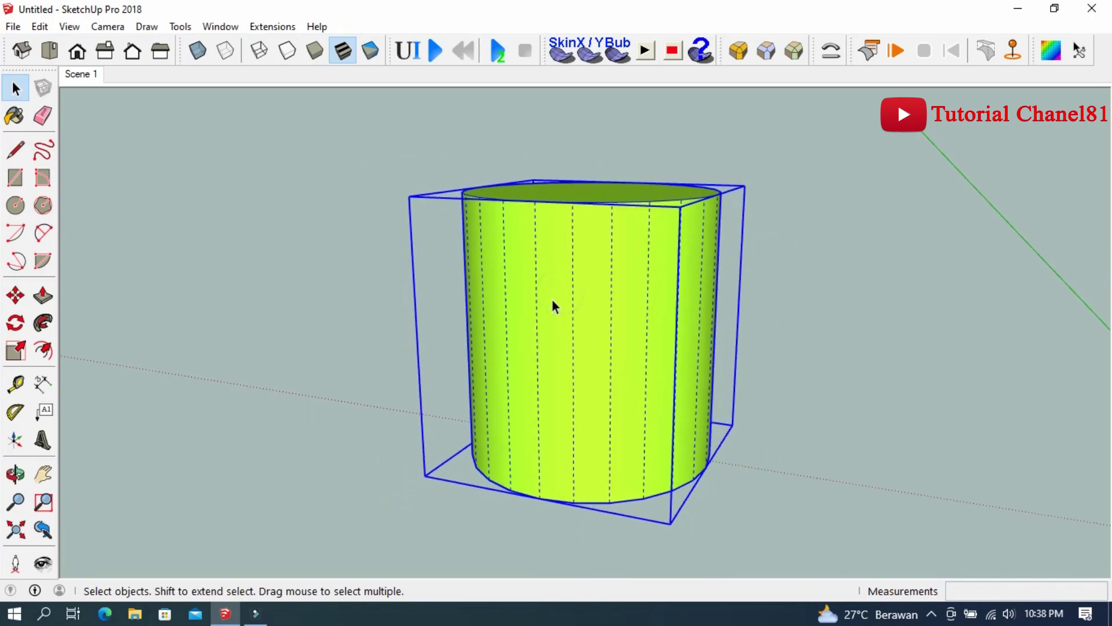
right_click(553, 307)
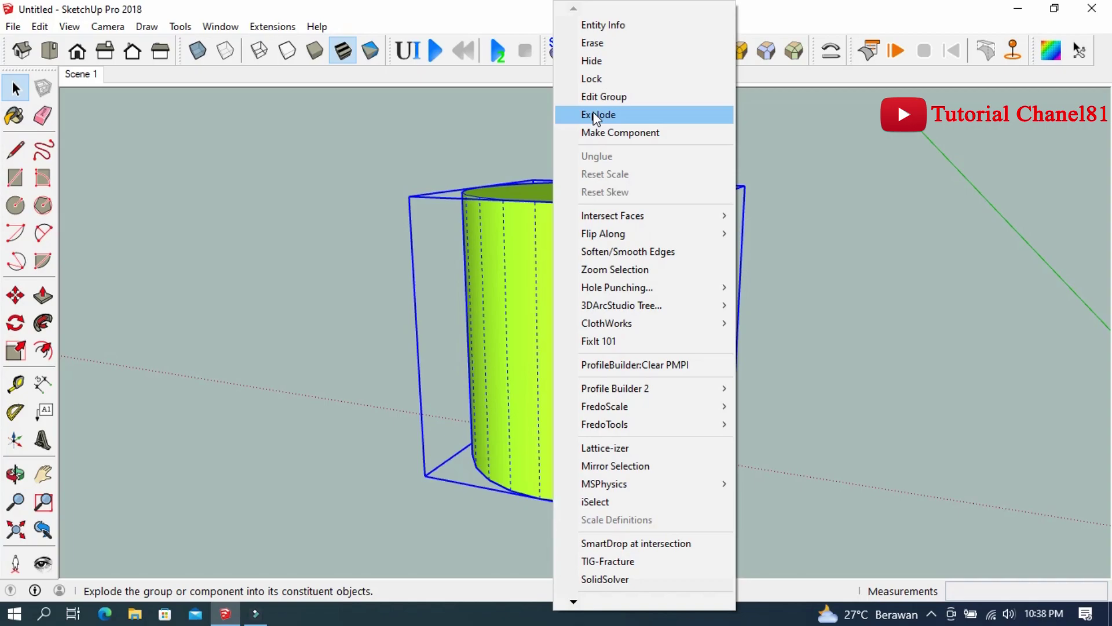
click(597, 115)
click(273, 311)
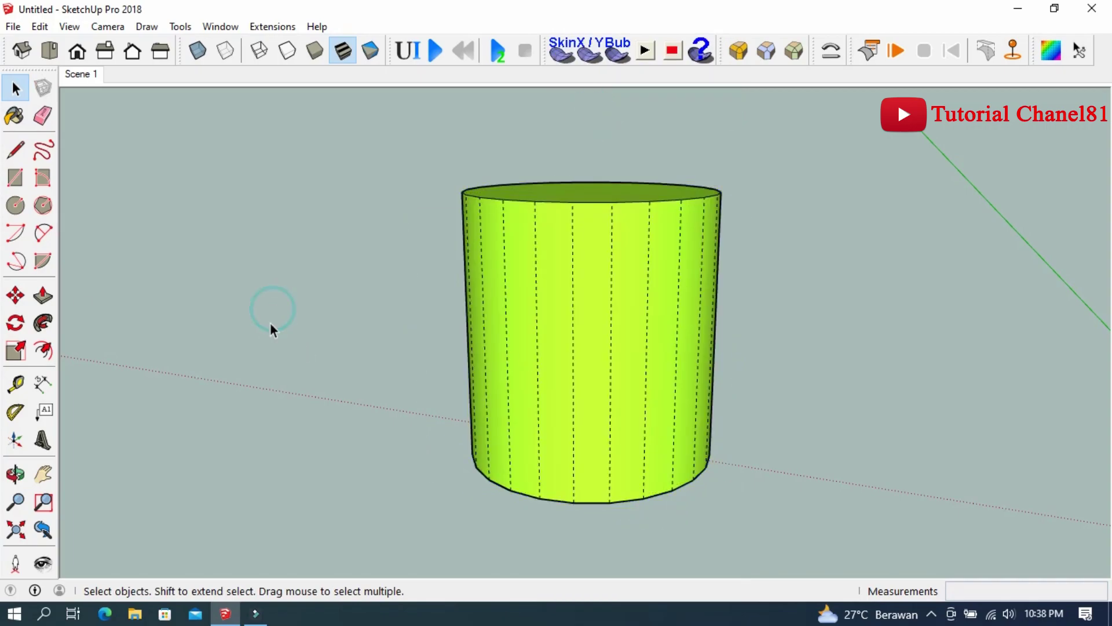
Step: Draw a closed pentagon outline on the cylinder's curved side with straight lines
click(15, 150)
click(537, 397)
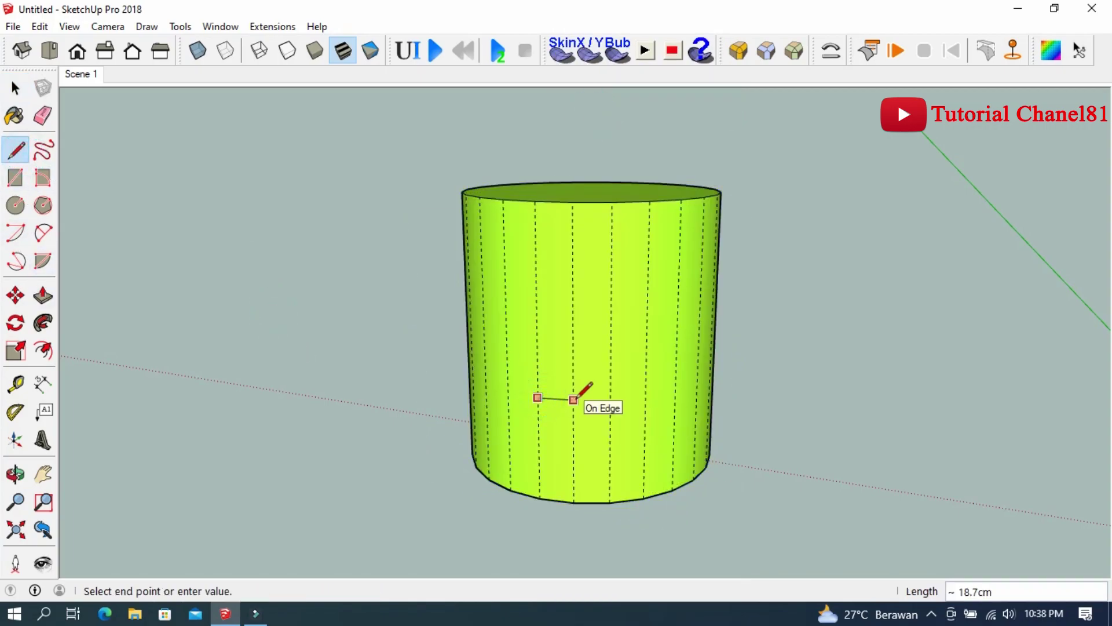
click(573, 399)
click(611, 373)
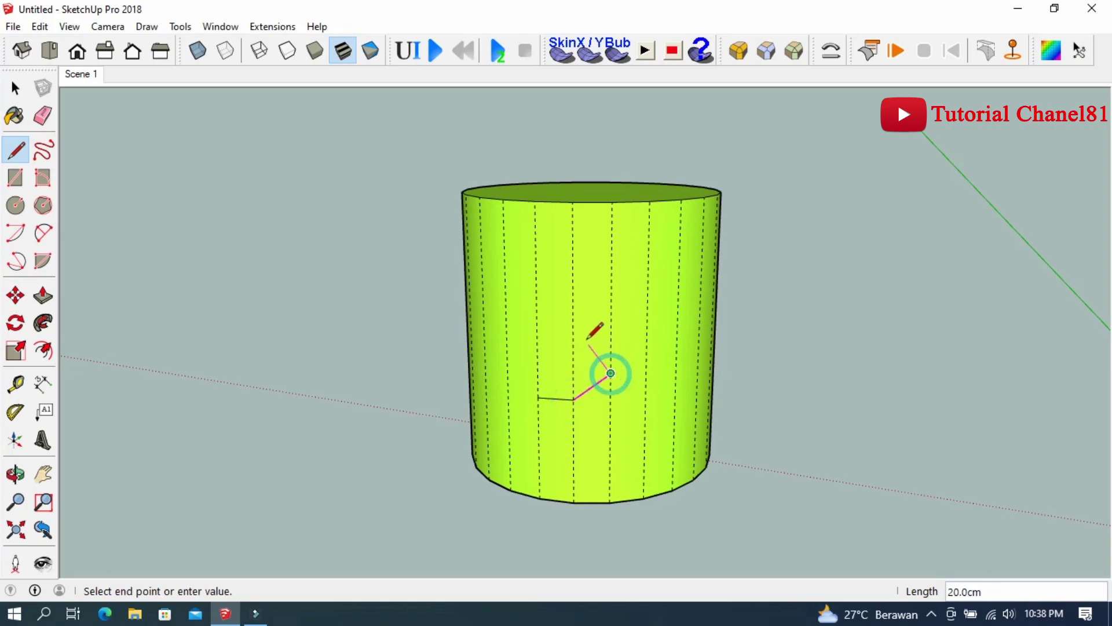
click(573, 324)
click(573, 324)
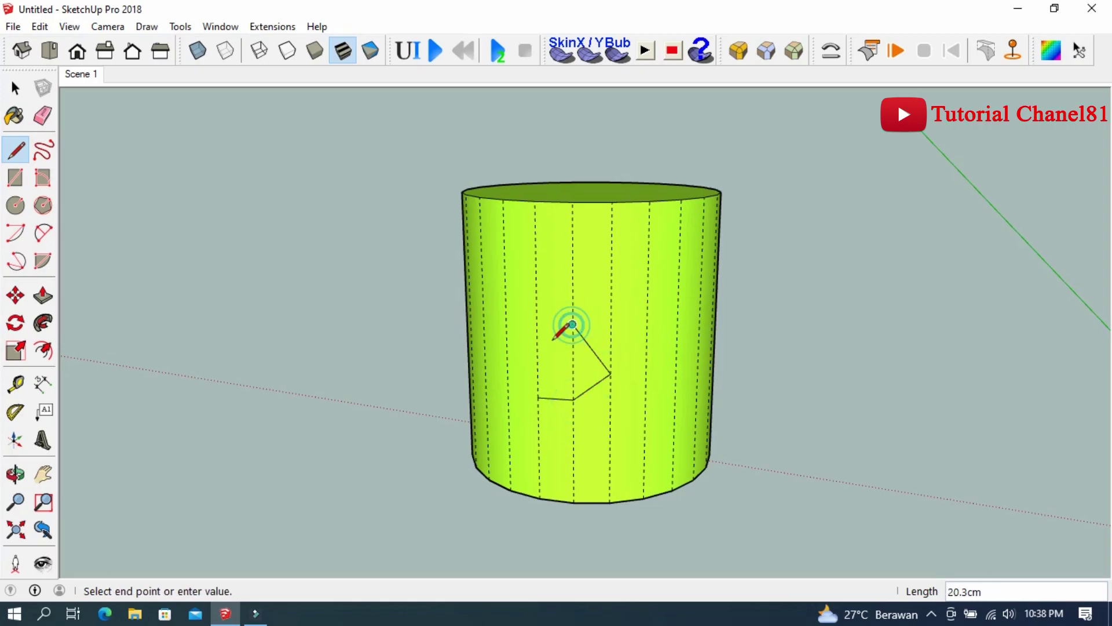
click(538, 359)
click(538, 398)
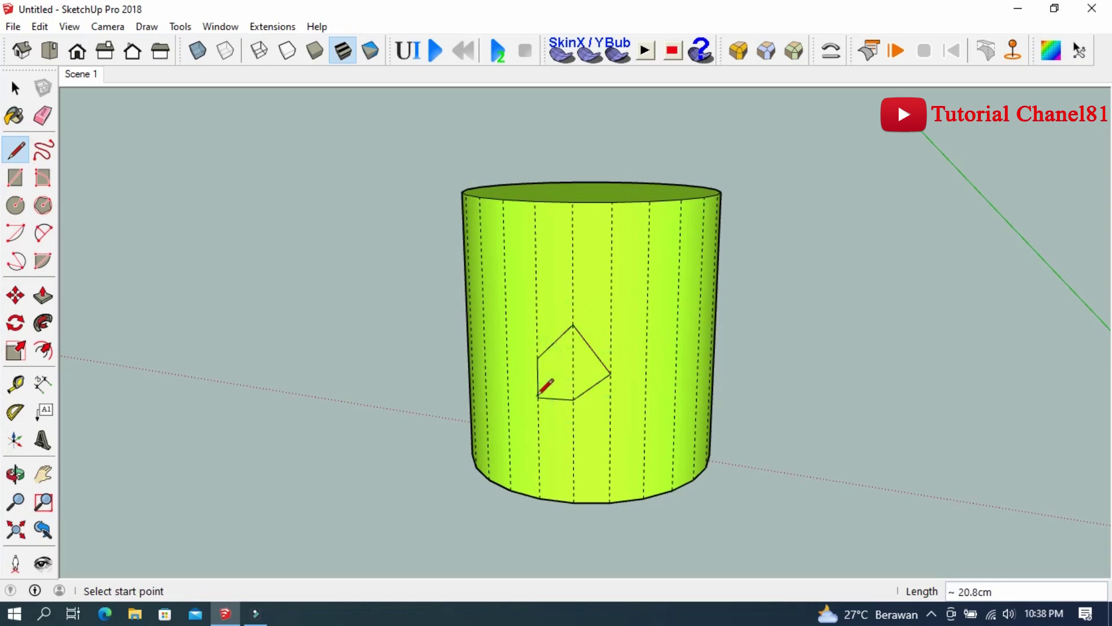
Step: Draw a triangle outline on another part of the cylinder's side
middle_drag(541, 385, 253, 288)
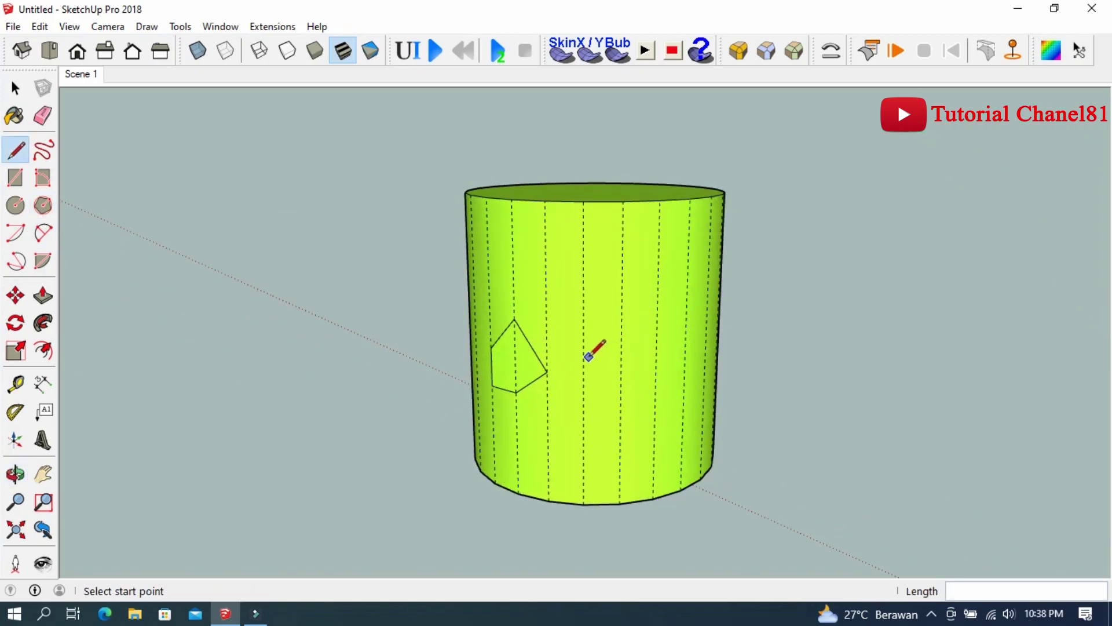
click(583, 361)
click(624, 360)
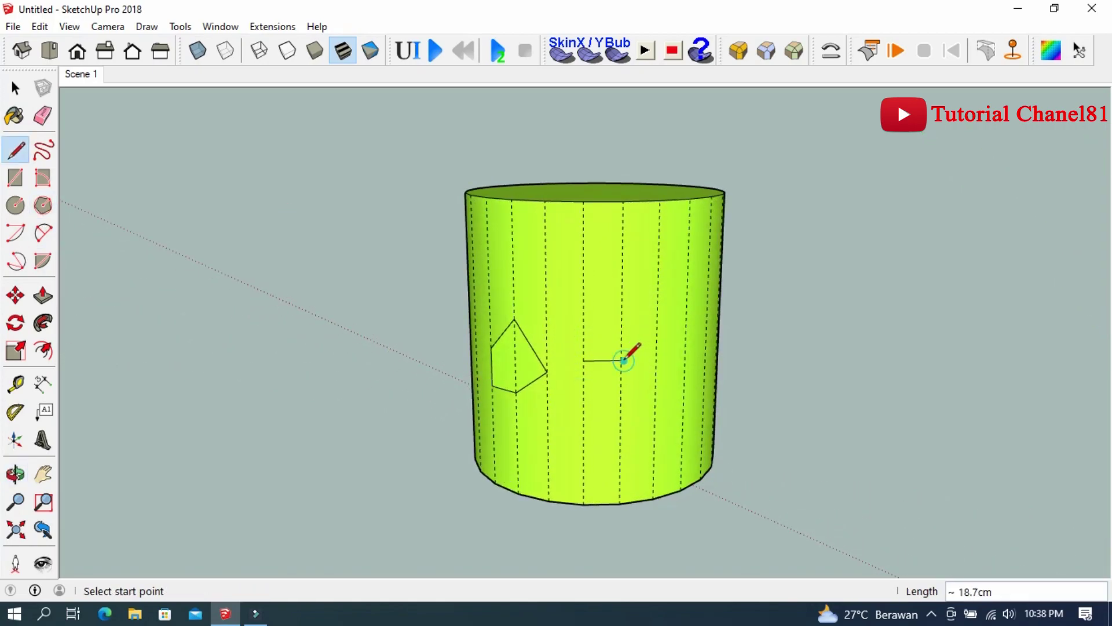
click(621, 359)
click(656, 357)
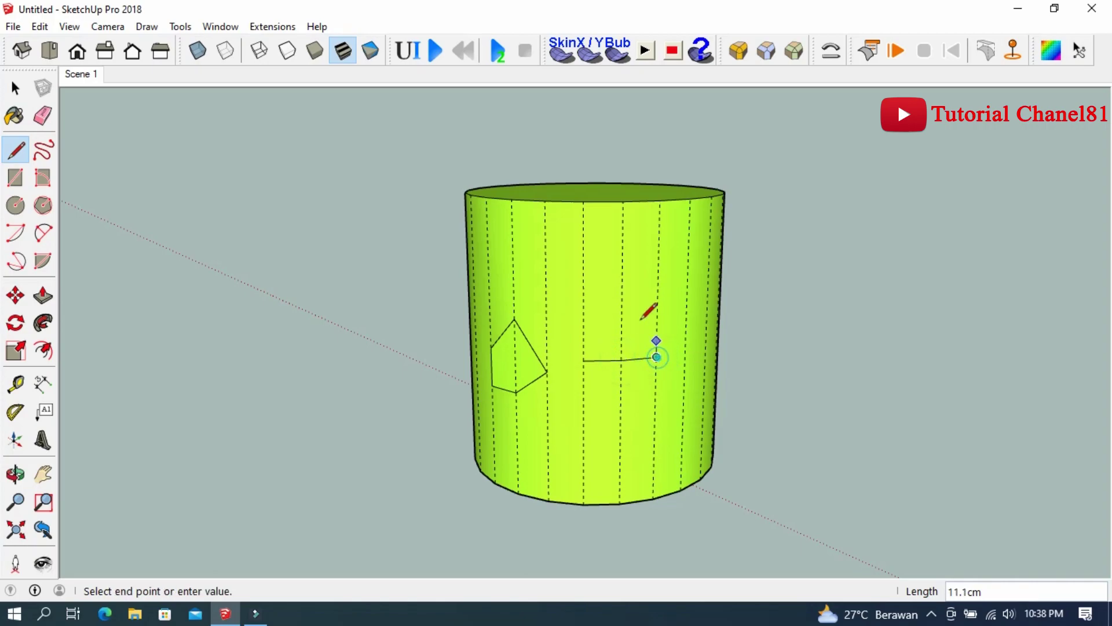
click(622, 293)
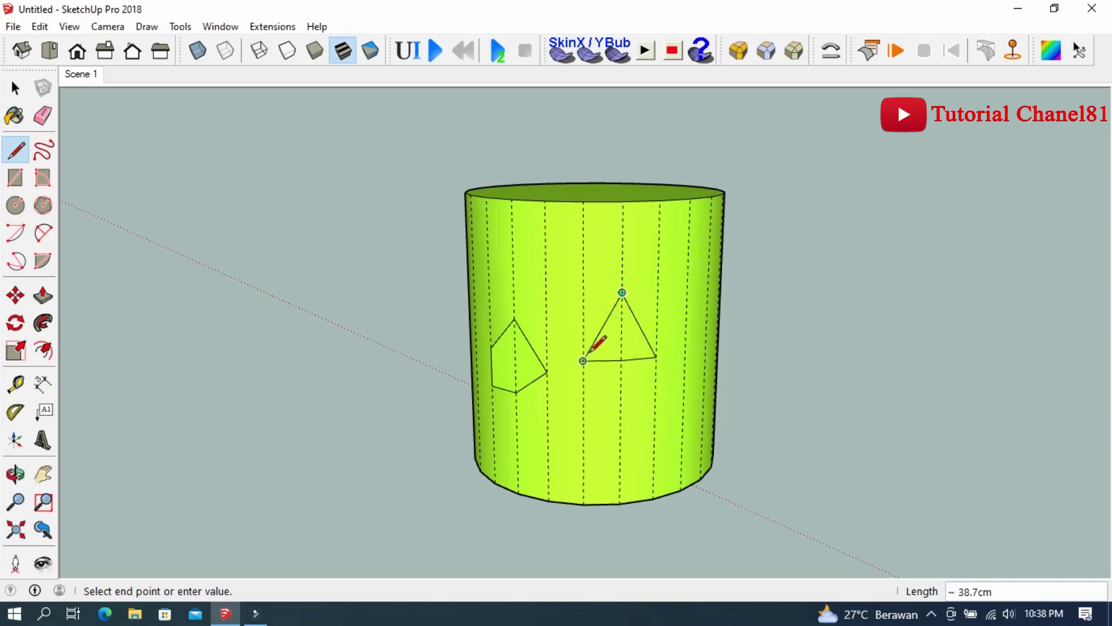
Step: Outline a small closed rectangle near the cylinder's top, above the pentagon
mouse_move(637, 345)
middle_down()
mouse_move(429, 340)
mouse_move(735, 345)
middle_up()
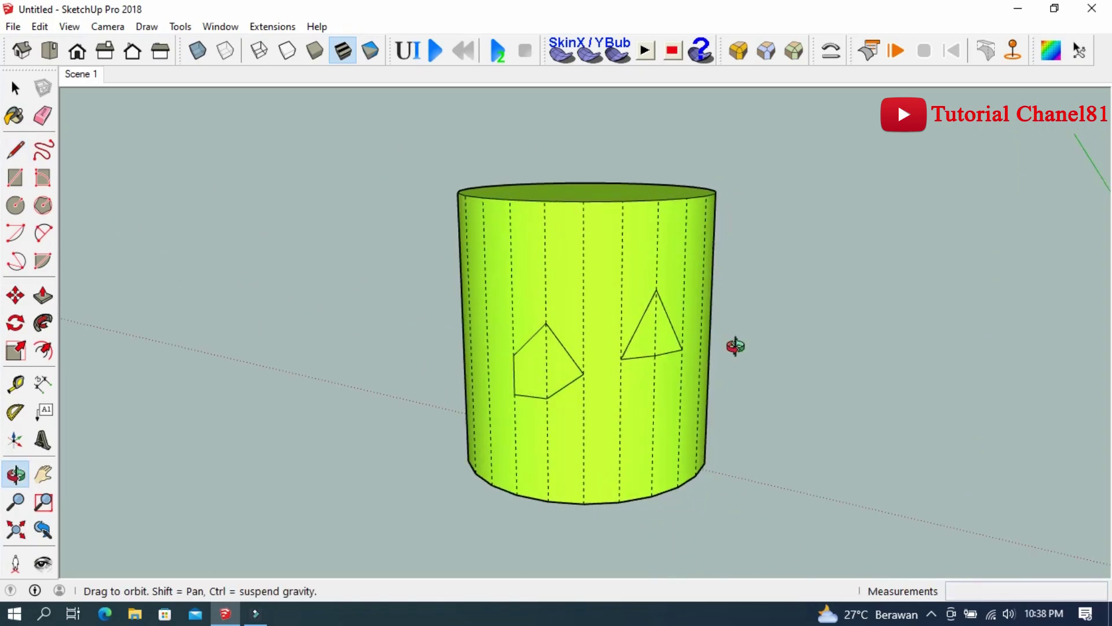
middle_drag(540, 406, 674, 421)
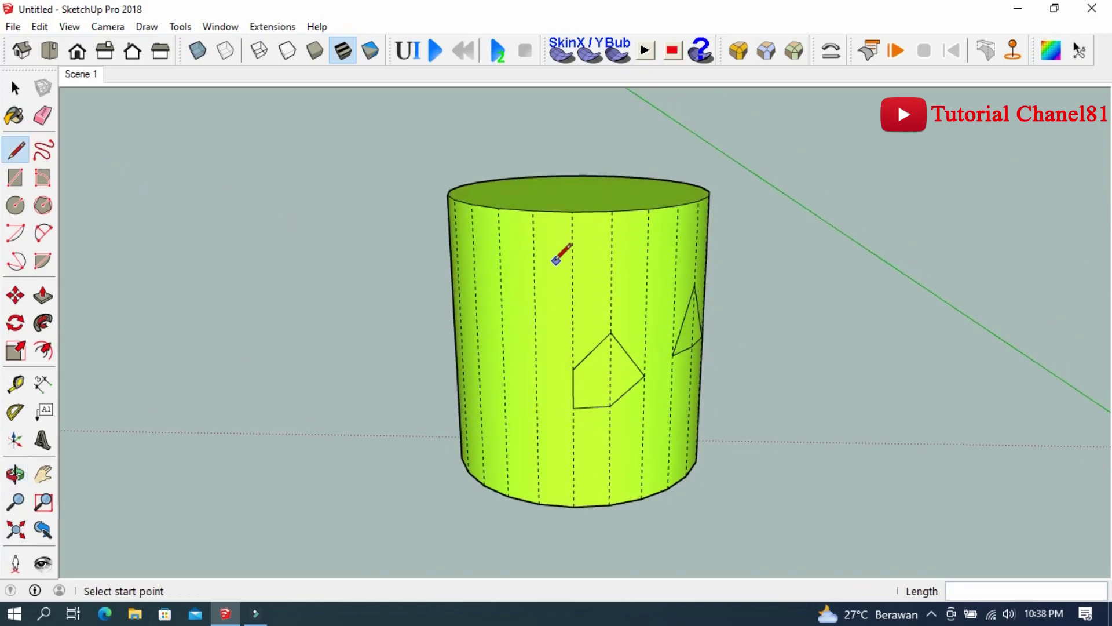
click(533, 254)
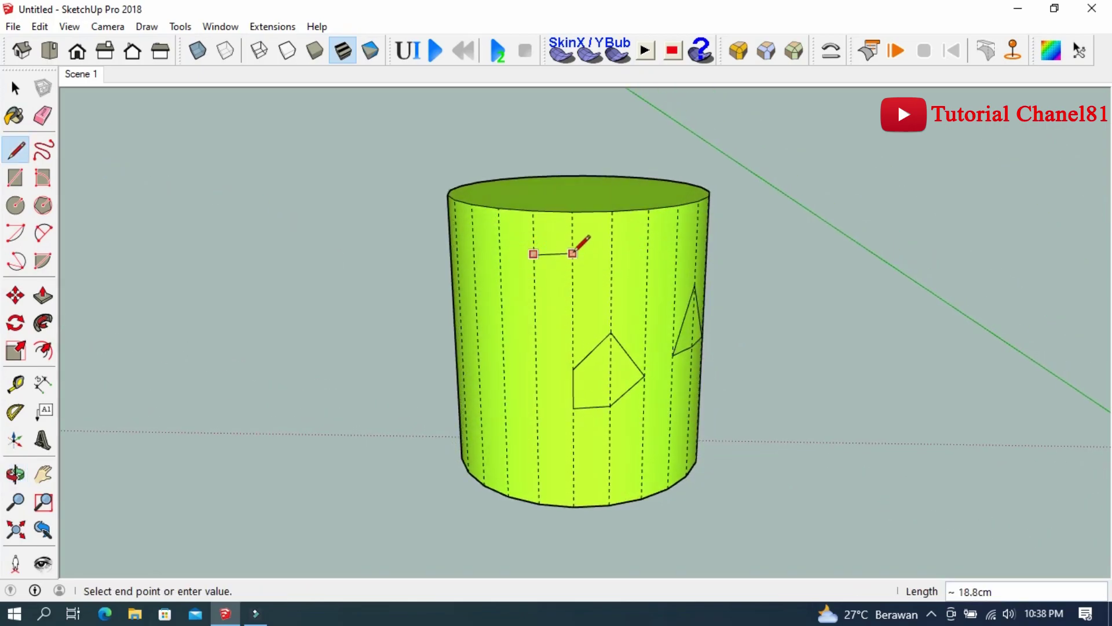
click(573, 256)
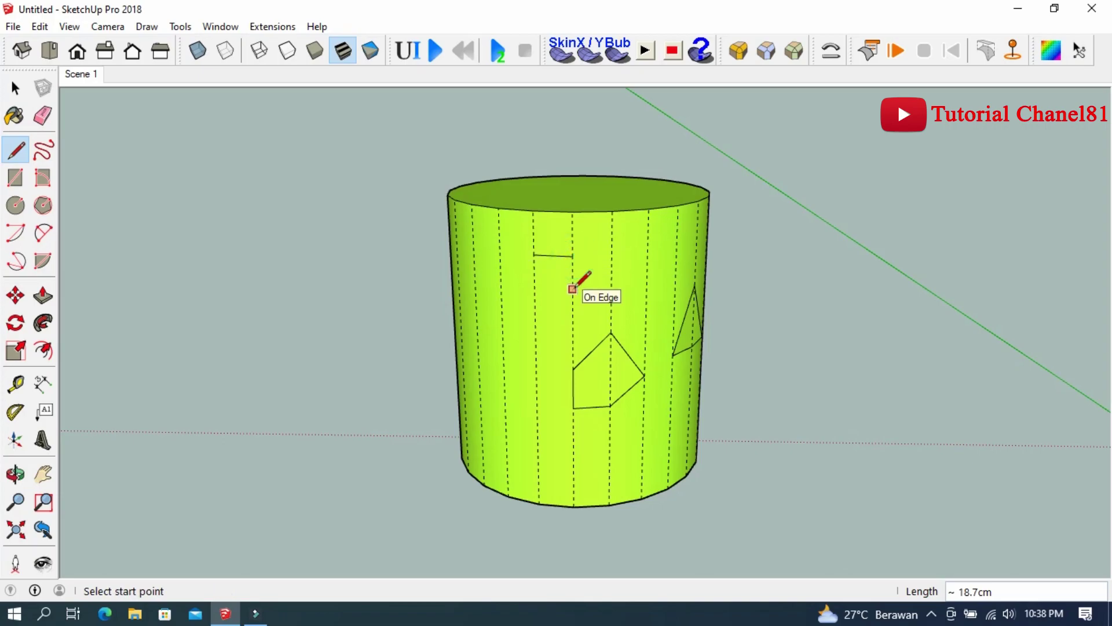
click(572, 289)
click(572, 256)
click(572, 289)
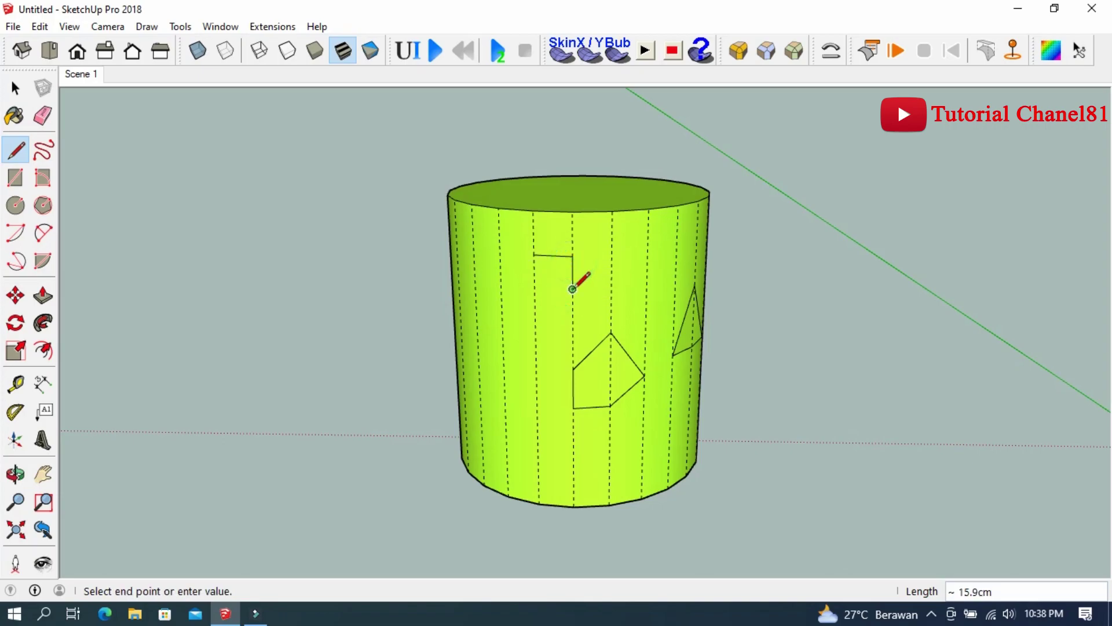
click(534, 286)
click(534, 286)
middle_drag(360, 290, 454, 280)
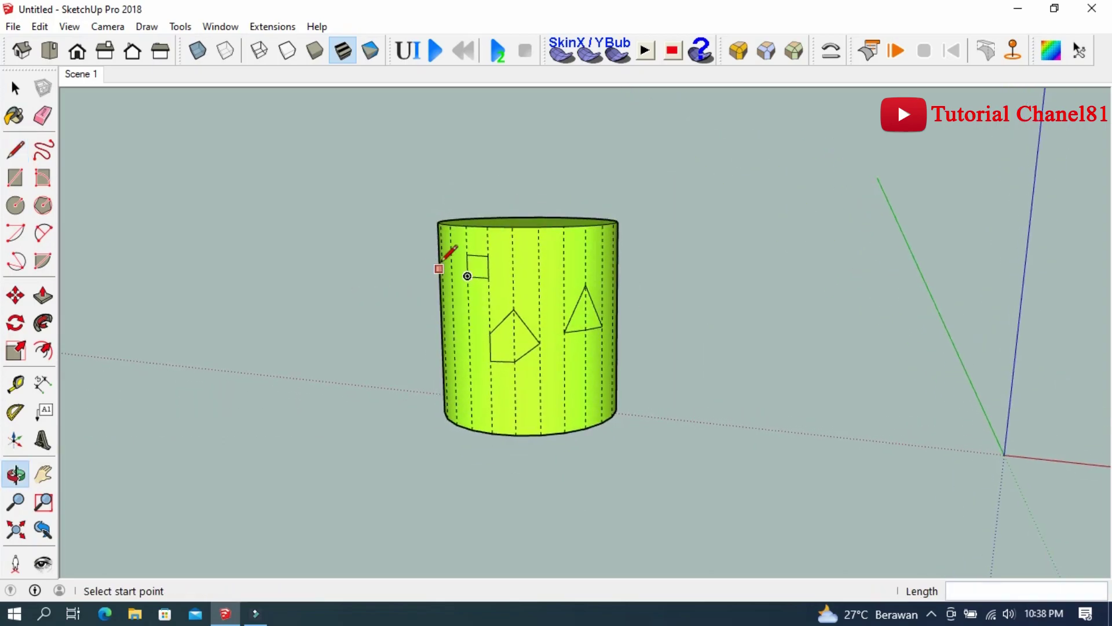
Step: Turn off Hidden Geometry in the View menu so the cylinder's side looks smooth
scroll(522, 278, up, 2)
scroll(524, 277, up, 2)
click(69, 27)
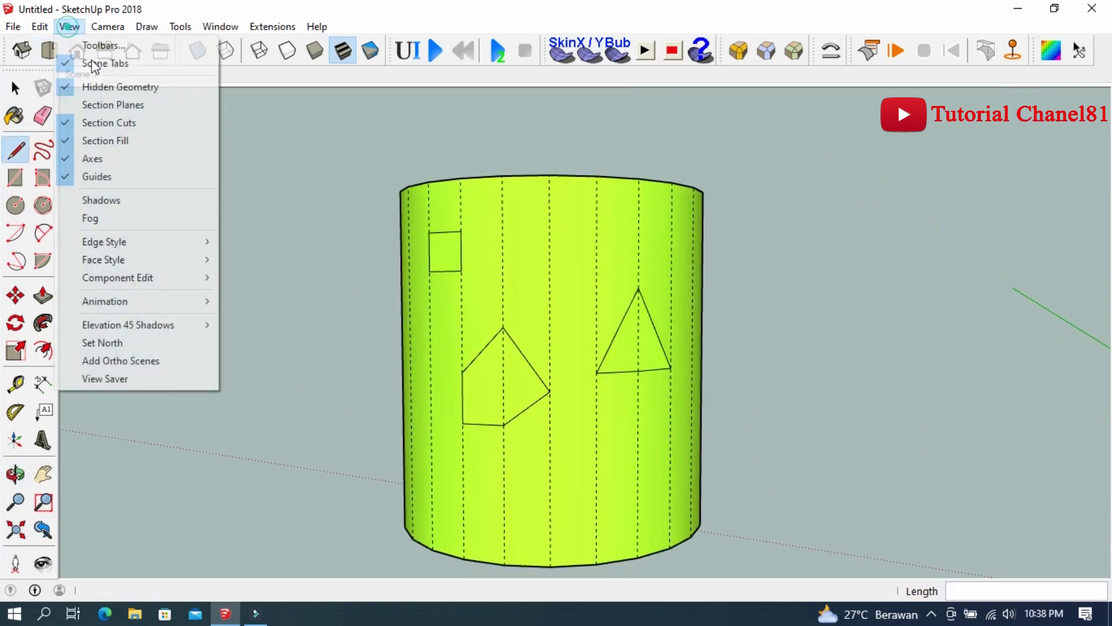
click(110, 92)
mouse_move(616, 330)
middle_down()
mouse_move(315, 323)
mouse_move(493, 370)
mouse_move(710, 405)
mouse_move(527, 293)
mouse_move(321, 286)
mouse_move(825, 393)
mouse_move(695, 348)
mouse_move(467, 310)
mouse_move(475, 355)
mouse_move(702, 387)
mouse_move(516, 365)
mouse_move(663, 412)
middle_up()
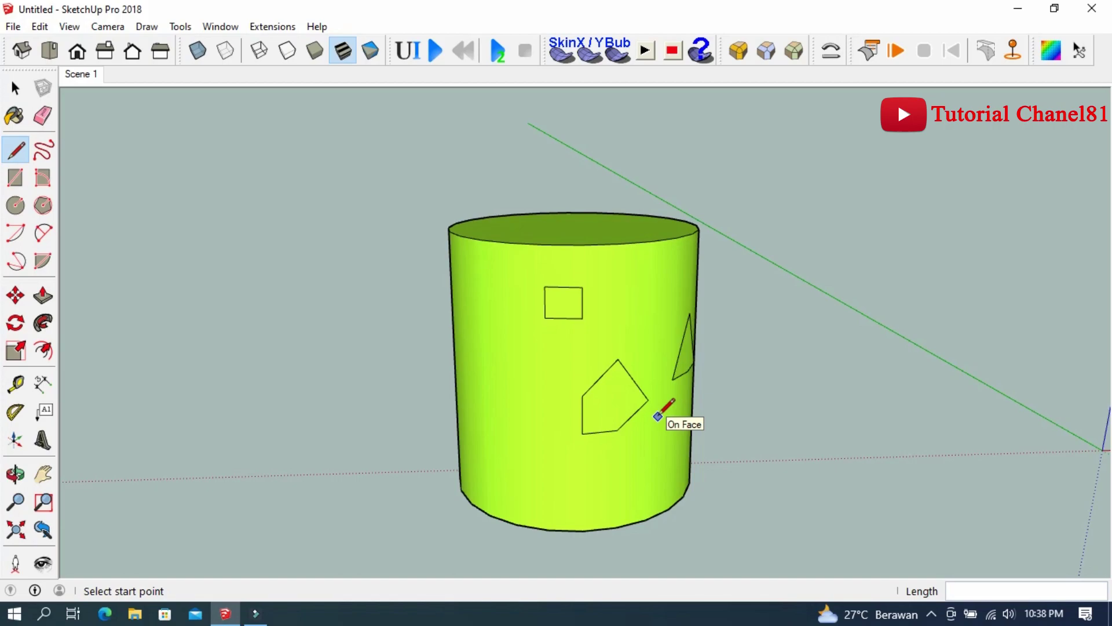
mouse_move(657, 416)
middle_down()
mouse_move(509, 384)
mouse_move(736, 327)
mouse_move(832, 392)
mouse_move(631, 347)
mouse_move(460, 347)
mouse_move(622, 380)
mouse_move(668, 460)
mouse_move(377, 398)
mouse_move(800, 446)
middle_up()
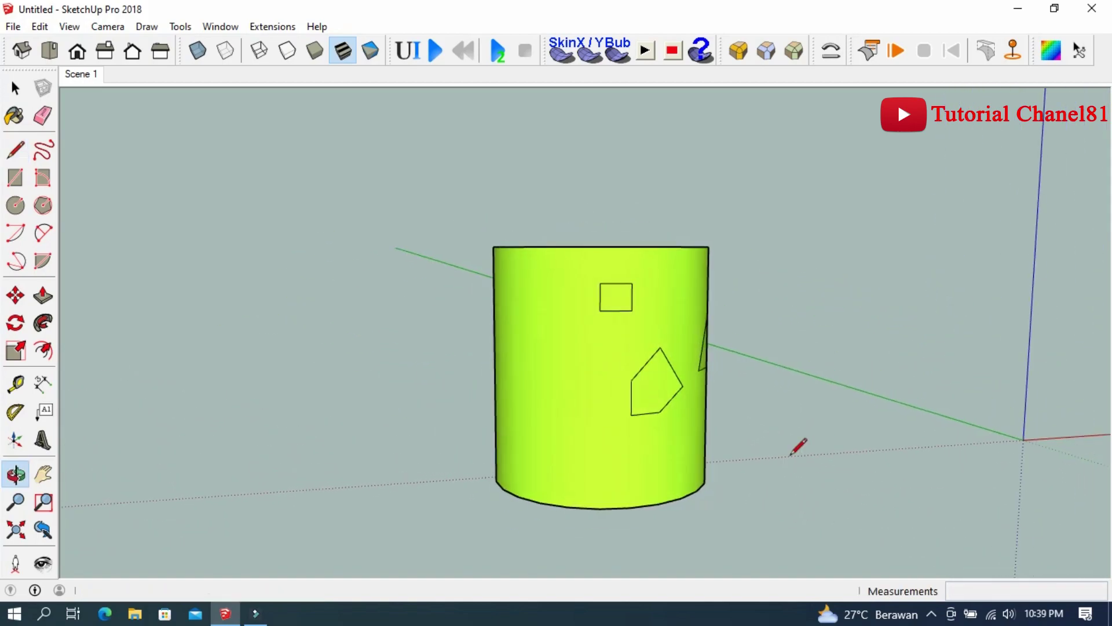
mouse_move(633, 428)
middle_down()
mouse_move(790, 466)
mouse_move(665, 392)
mouse_move(355, 353)
mouse_move(335, 359)
mouse_move(528, 409)
mouse_move(613, 460)
mouse_move(538, 437)
mouse_move(565, 367)
mouse_move(693, 393)
middle_up()
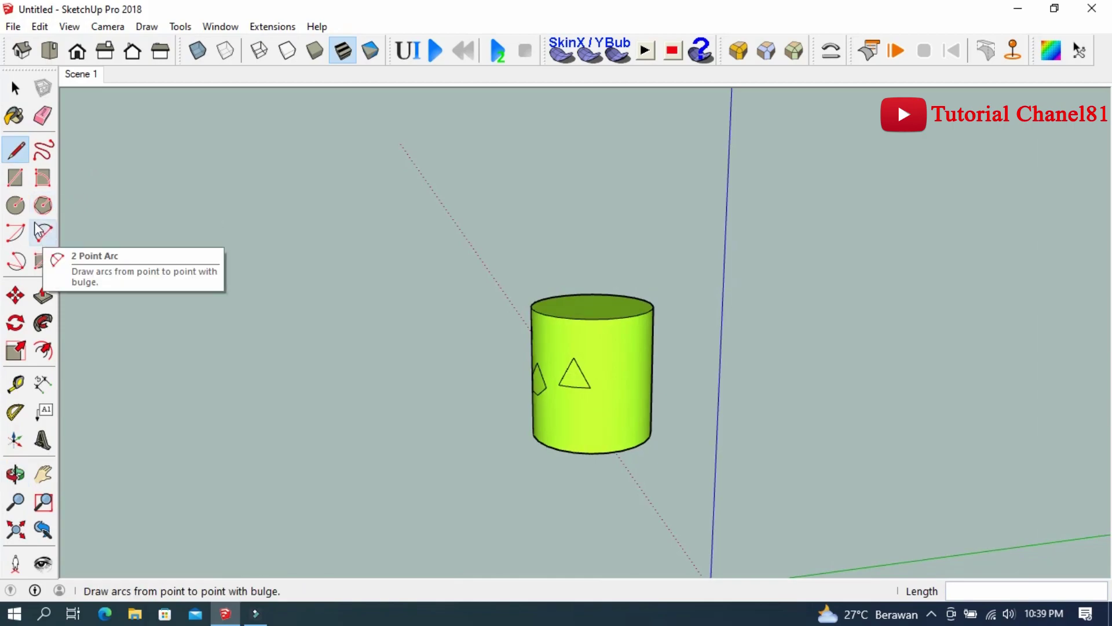
click(16, 150)
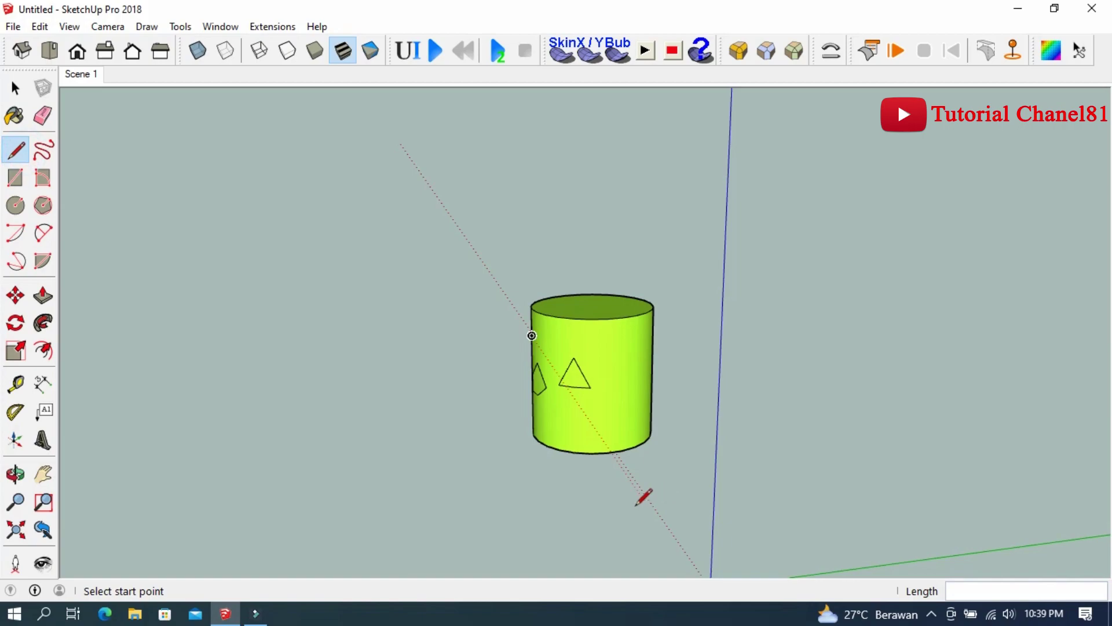
middle_drag(333, 358, 367, 342)
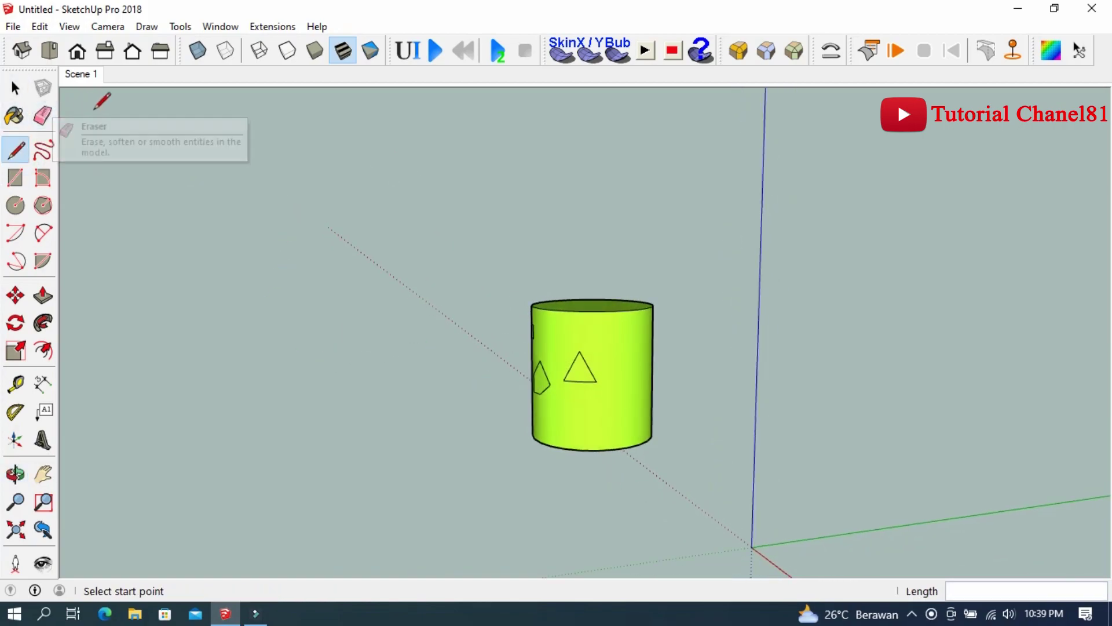
mouse_move(721, 432)
middle_down()
mouse_move(576, 373)
mouse_move(698, 364)
mouse_move(539, 374)
middle_up()
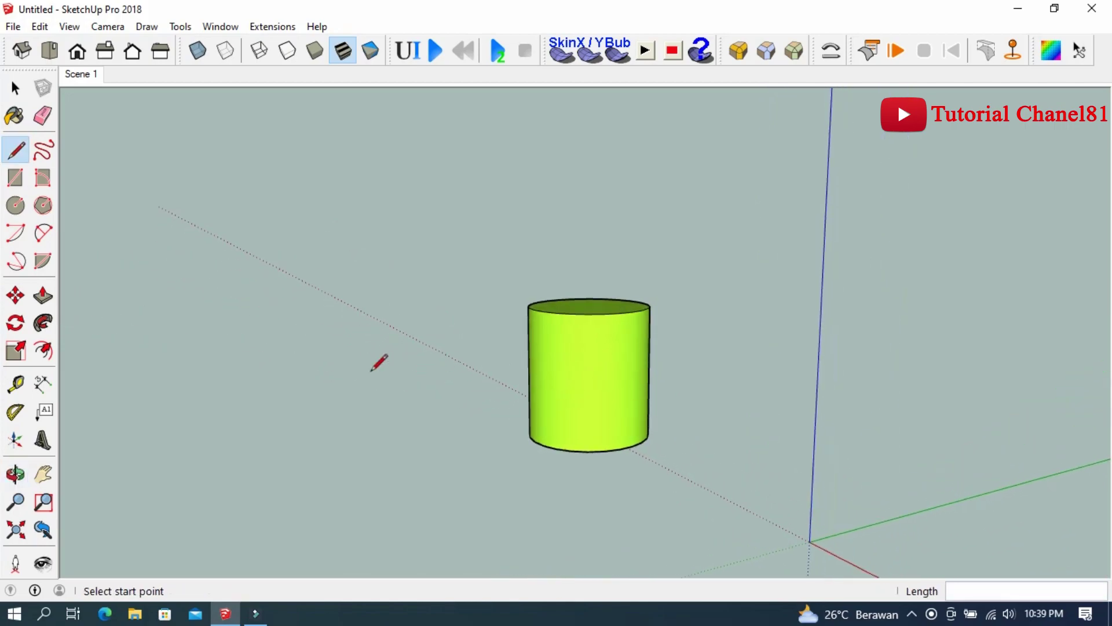
Step: Draw a vertical rectangle from the origin up the blue axis and along the green axis
click(16, 177)
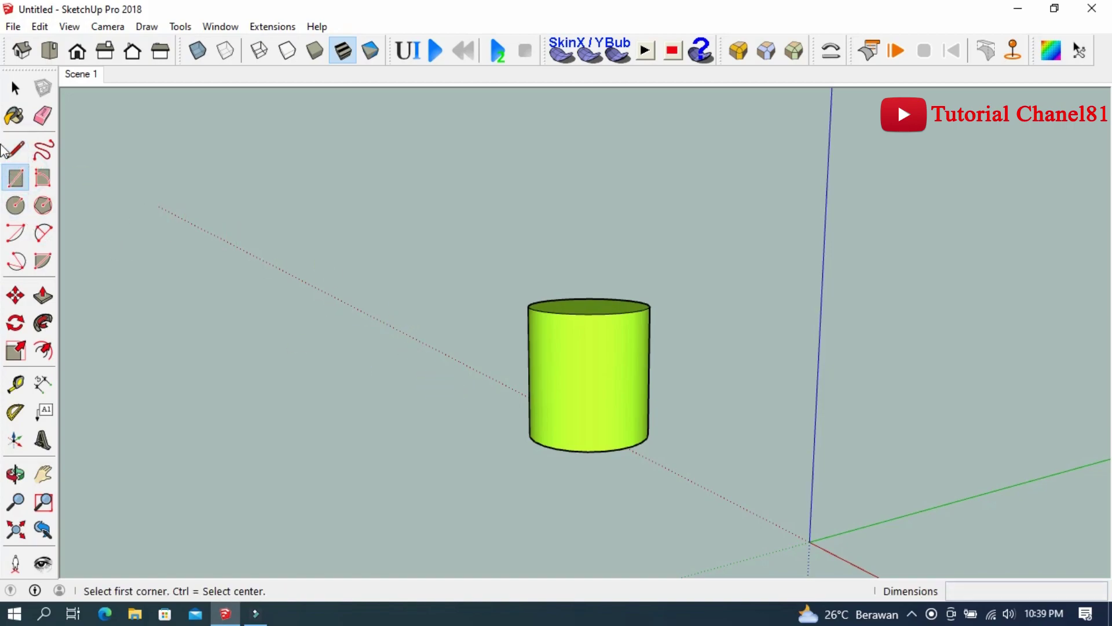
click(15, 149)
mouse_move(580, 371)
middle_down()
mouse_move(650, 384)
mouse_move(398, 325)
middle_up()
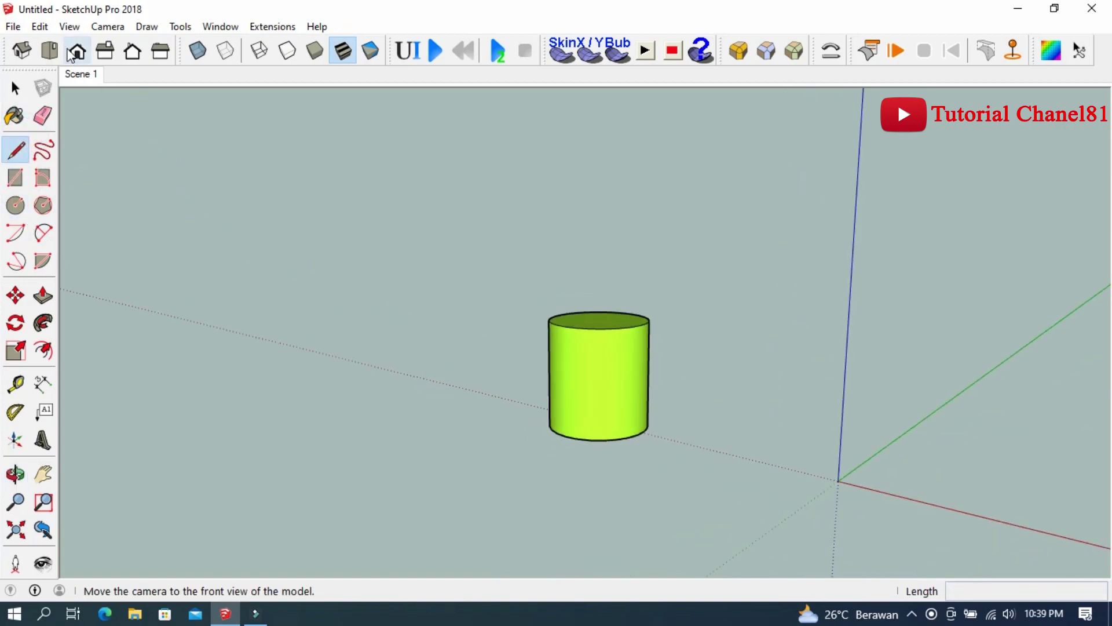
click(837, 480)
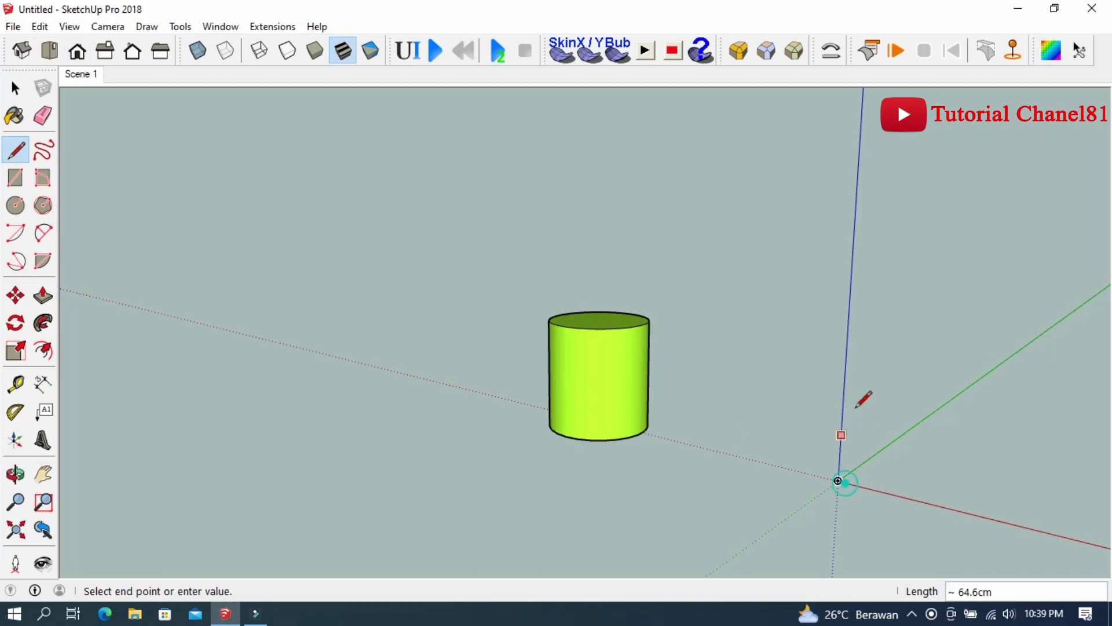
click(843, 390)
click(936, 343)
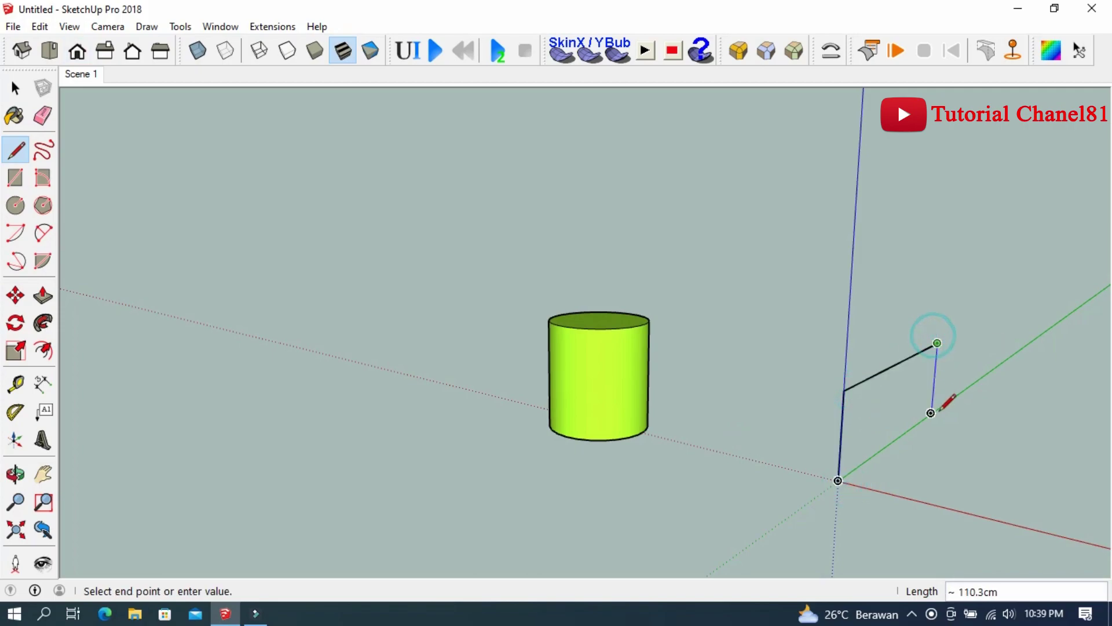
click(931, 413)
click(839, 478)
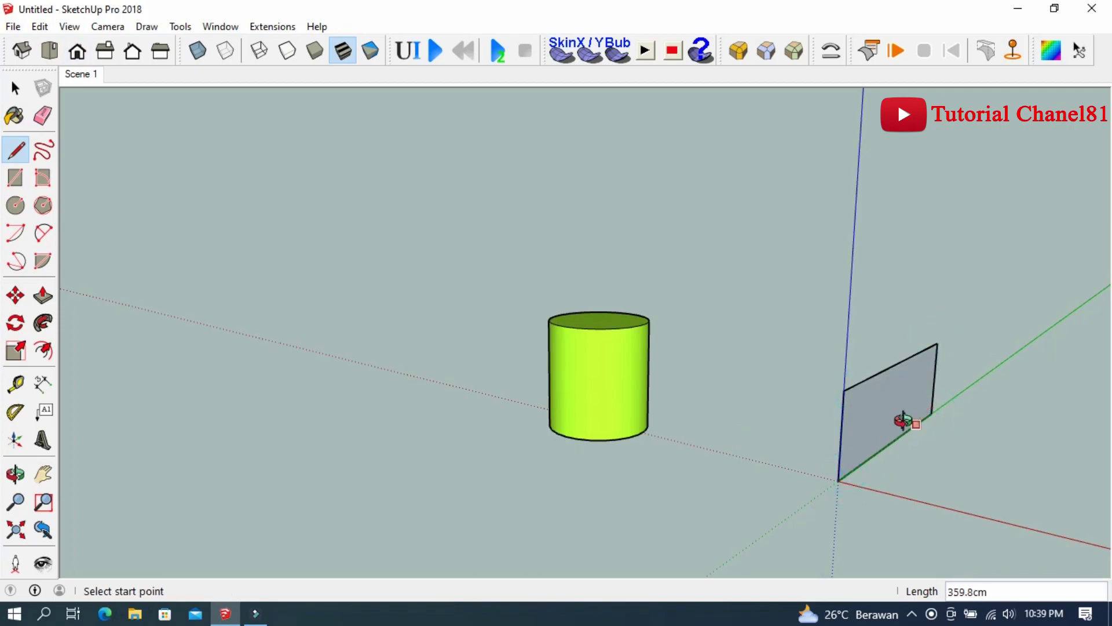
middle_drag(903, 420, 713, 377)
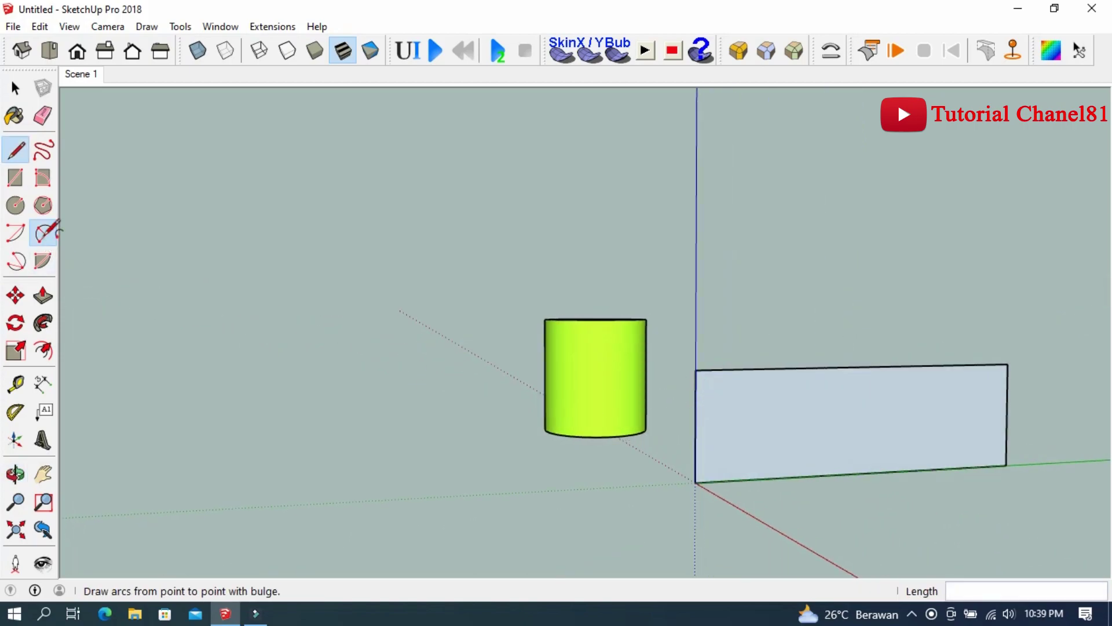
Step: Sketch a freehand wavy line across the rectangle and erase the part above it
click(44, 151)
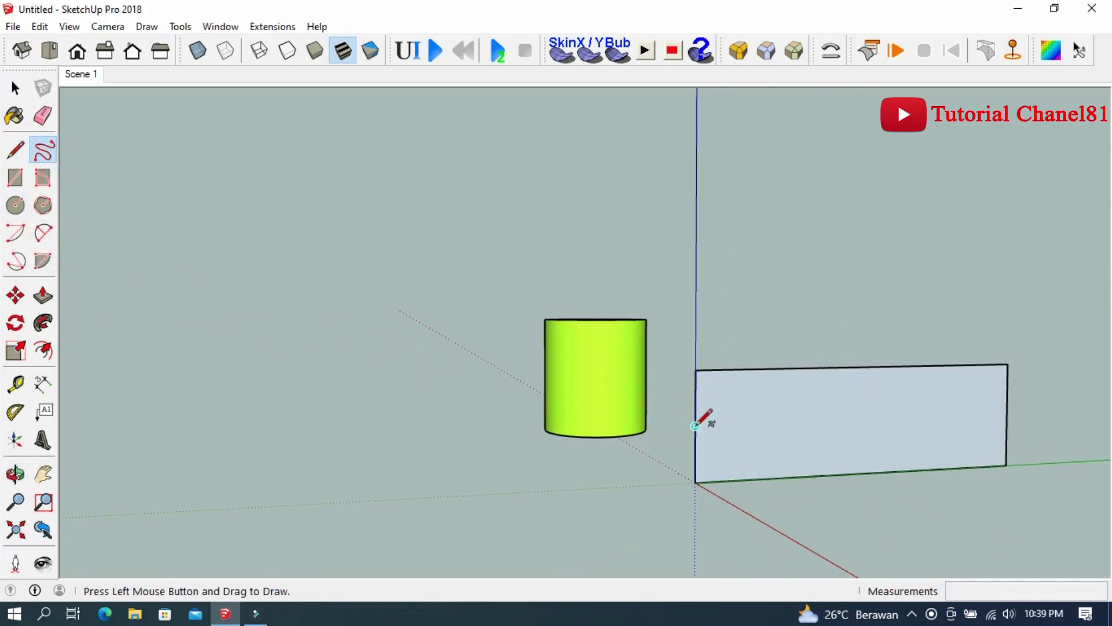
drag(702, 414, 786, 413)
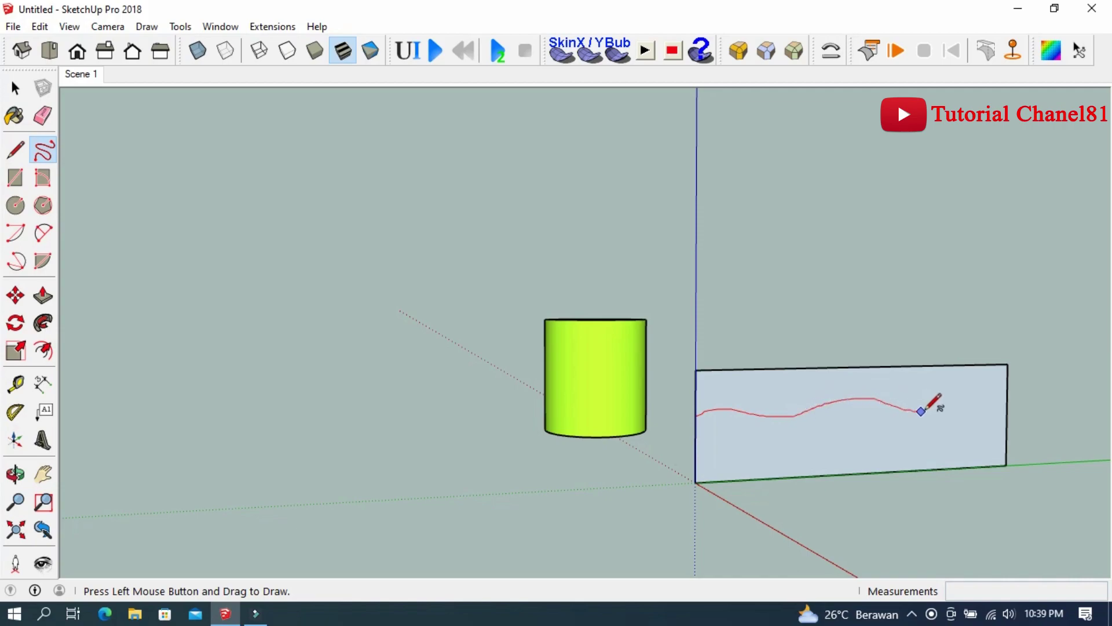
drag(1007, 400, 1008, 399)
scroll(429, 339, down, 2)
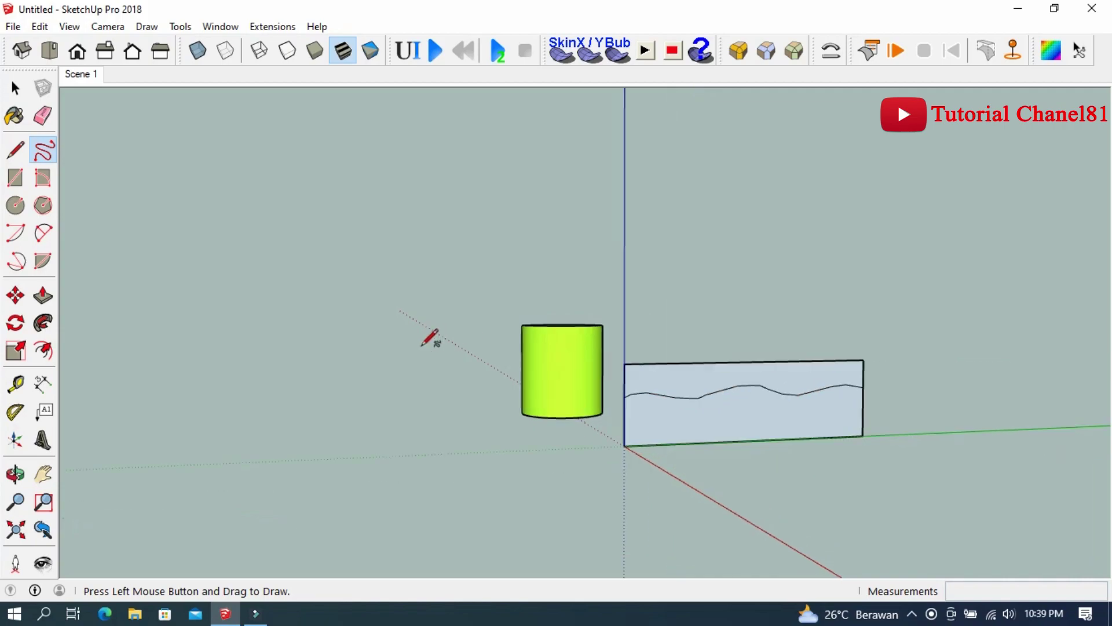
click(44, 115)
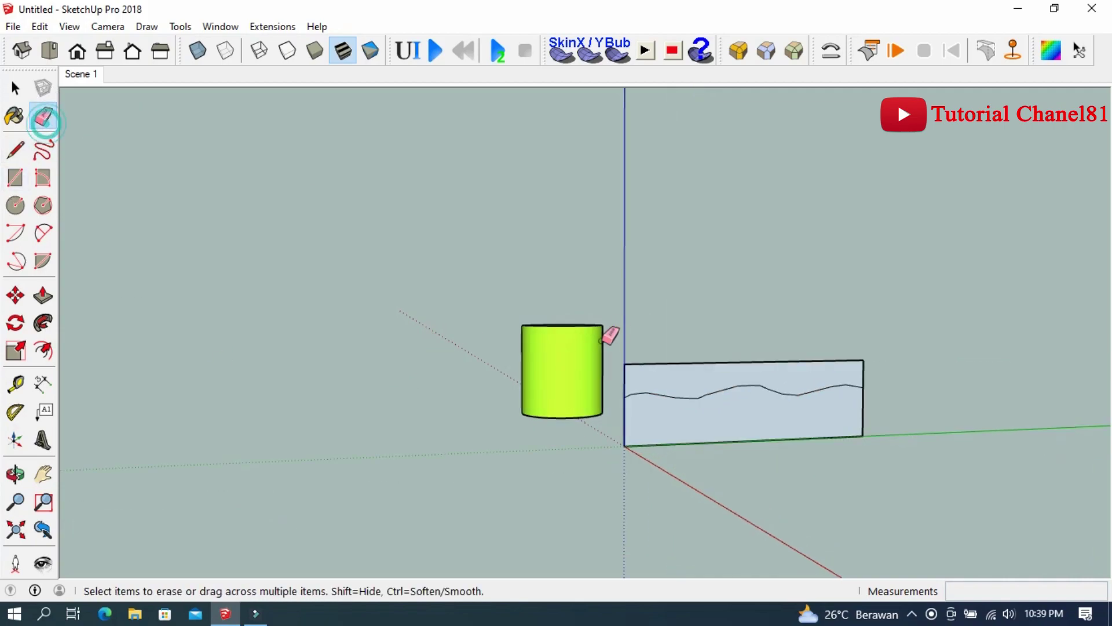
drag(622, 362, 775, 356)
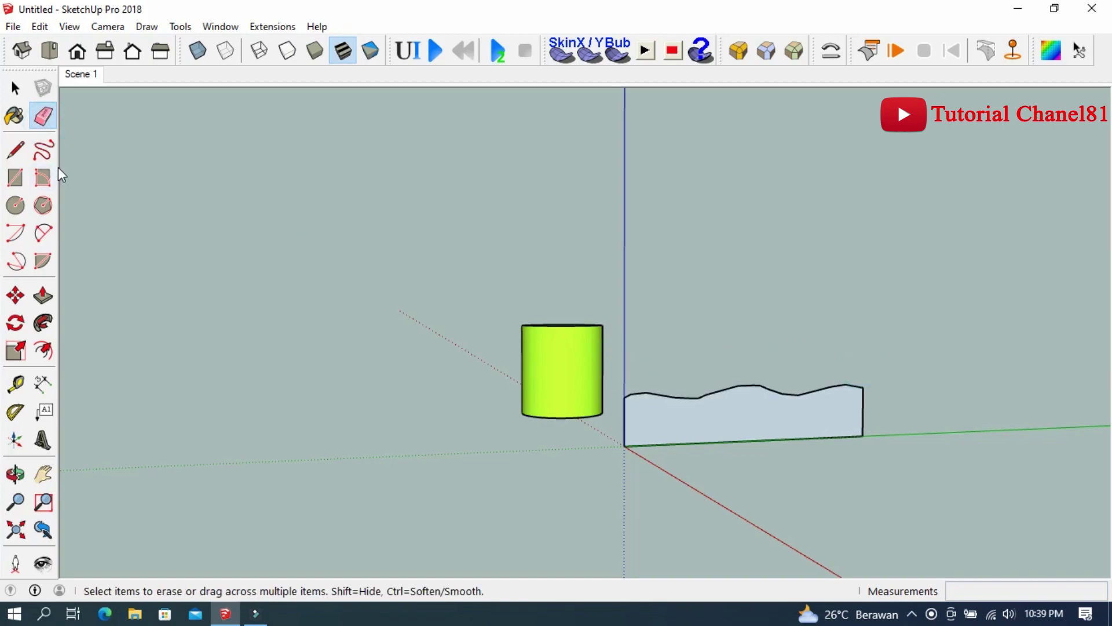
Step: Move the wavy face toward the cylinder and extrude it into a wavy solid
click(15, 88)
click(681, 427)
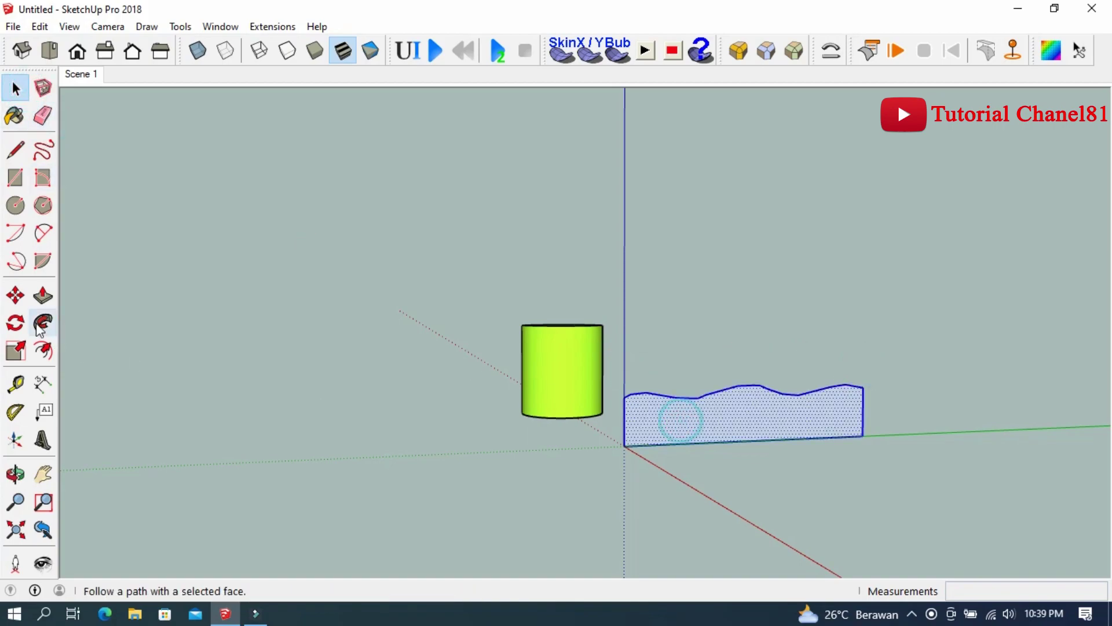
click(15, 296)
drag(746, 442, 623, 446)
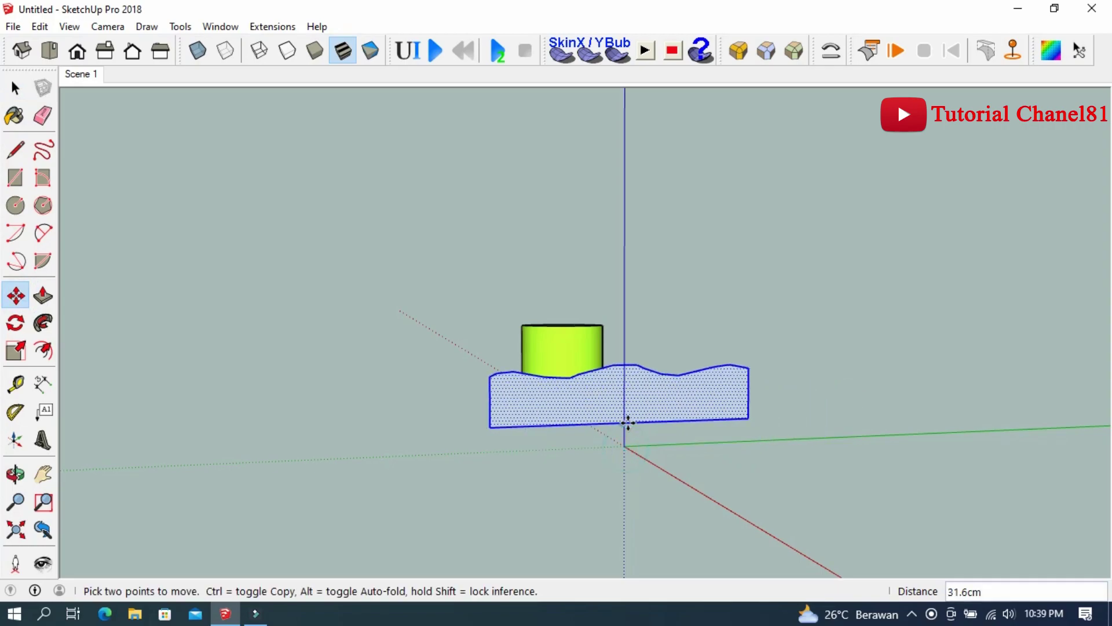
middle_drag(432, 420, 547, 437)
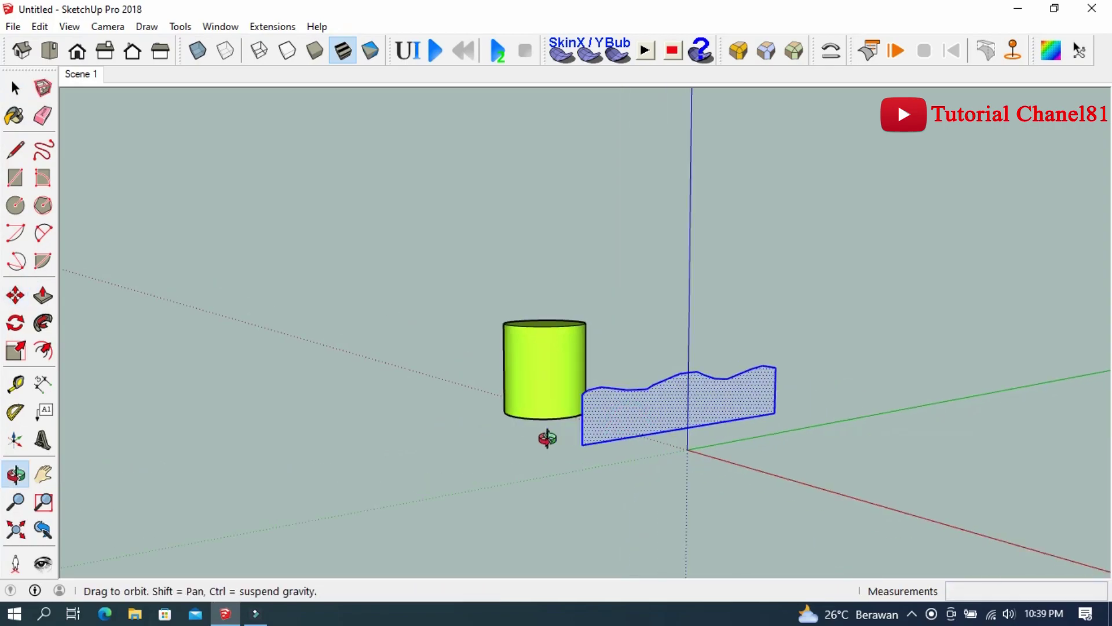
click(43, 295)
drag(621, 428, 567, 414)
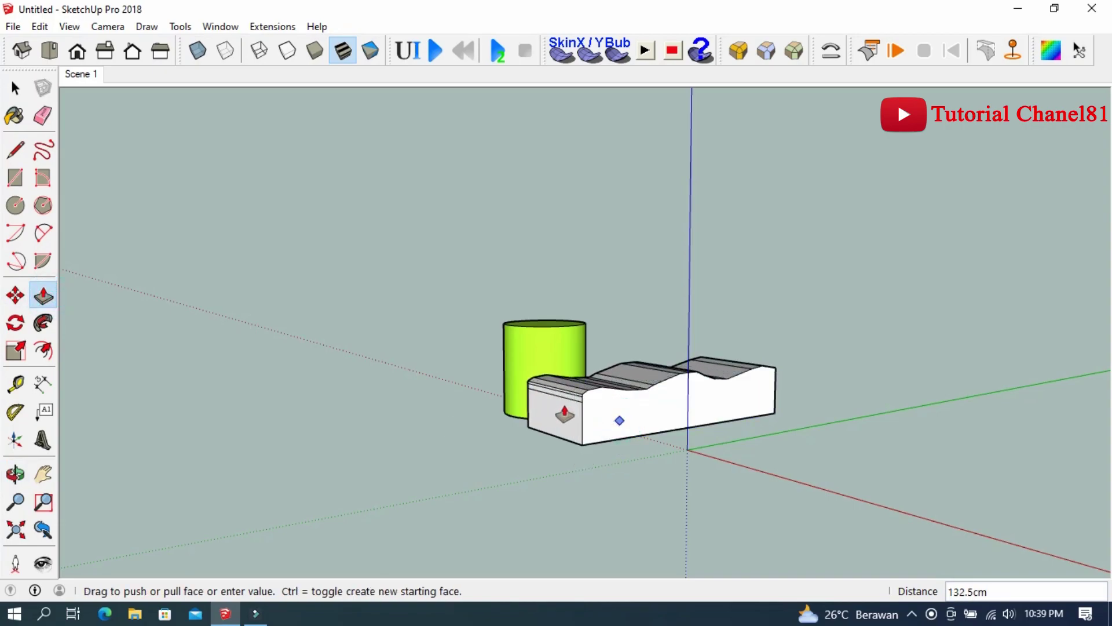
middle_drag(564, 415, 596, 447)
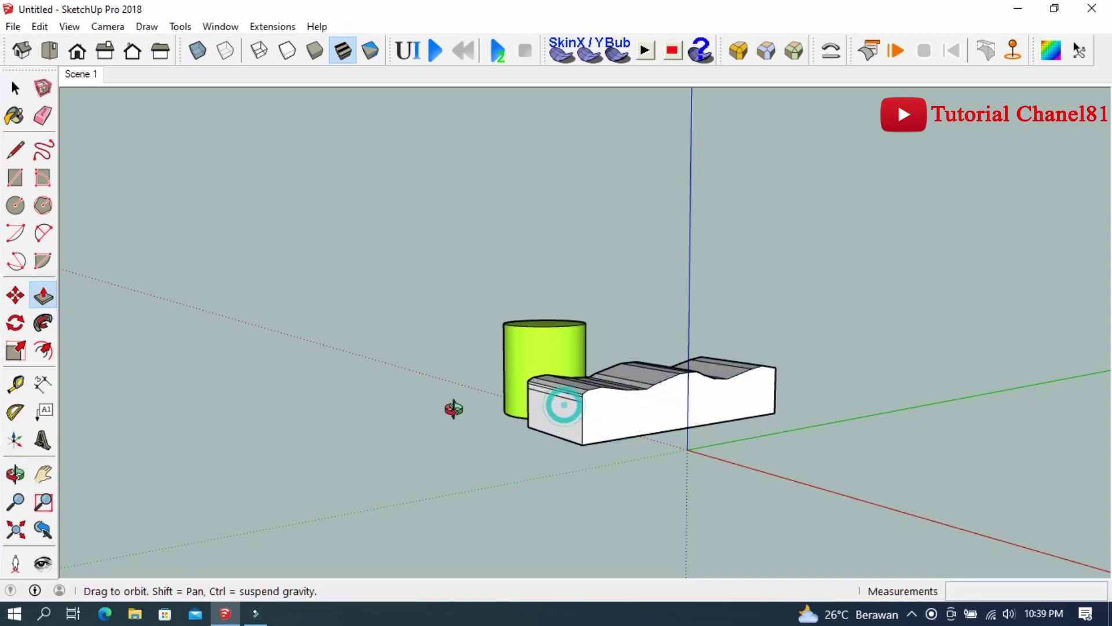
Step: Erase the wavy solid's front face and its triangular end faces and edges
click(43, 116)
middle_drag(559, 347, 575, 312)
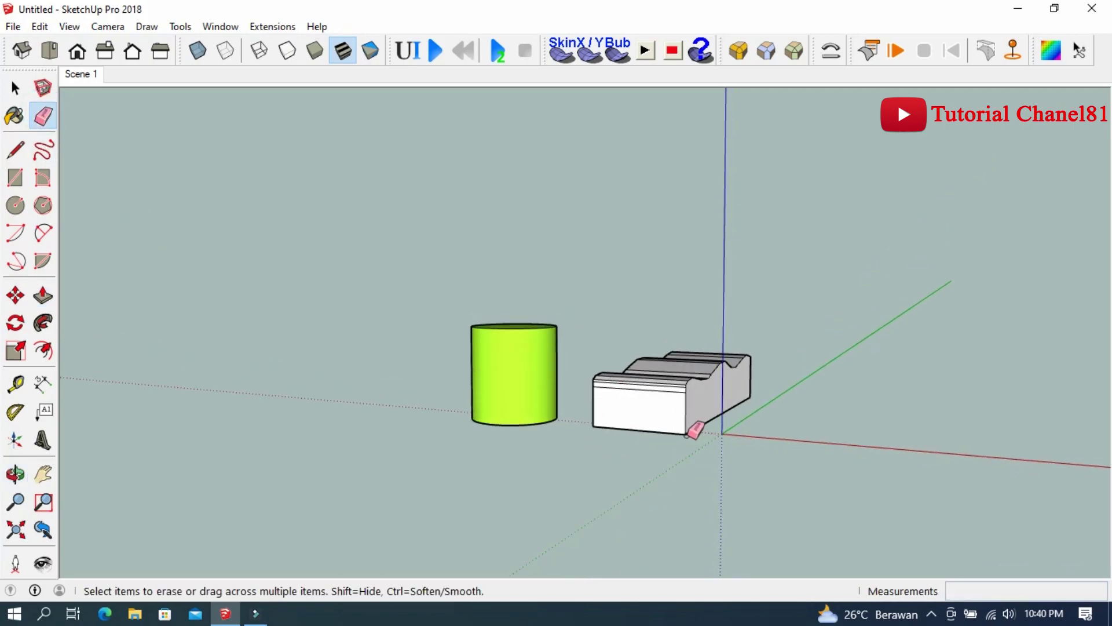
click(687, 435)
drag(749, 395, 635, 414)
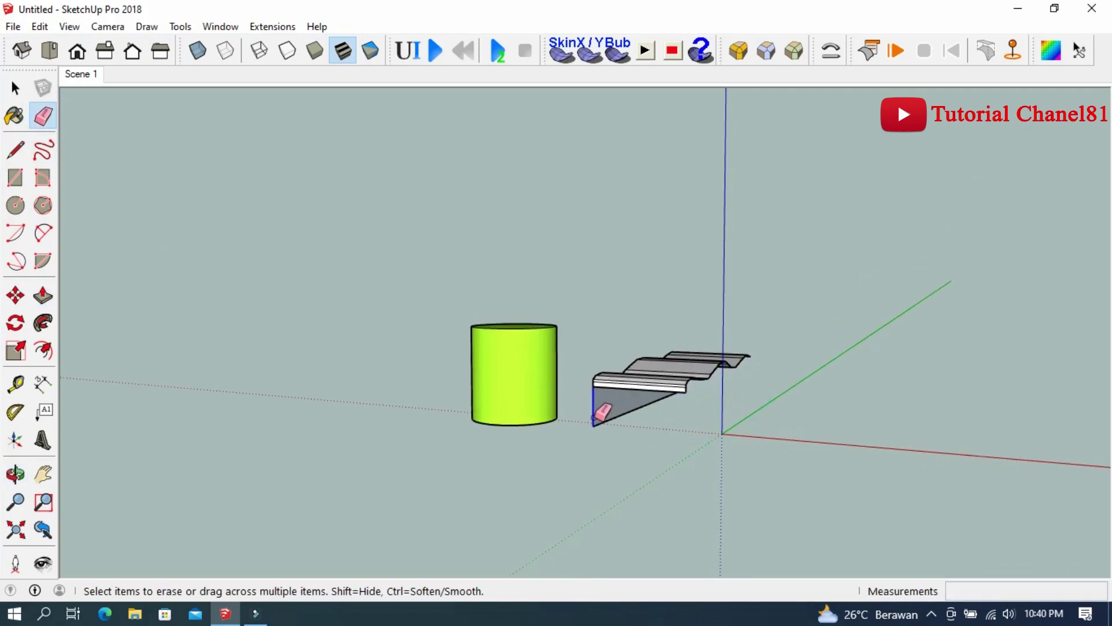
click(606, 432)
middle_drag(605, 431, 634, 372)
click(671, 374)
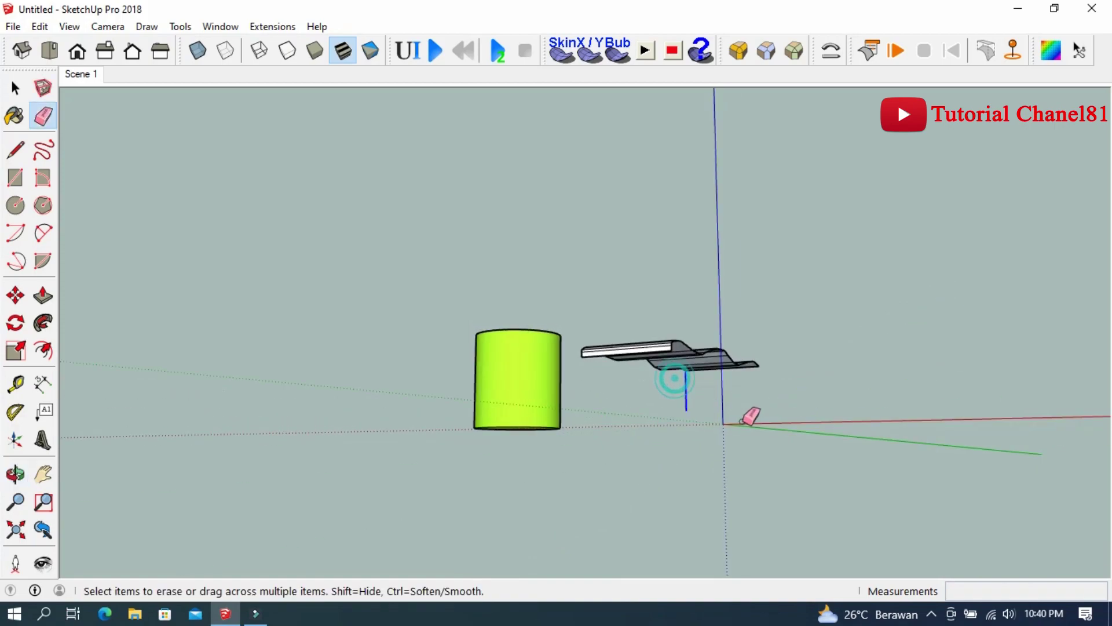
middle_drag(750, 418, 632, 542)
Step: Select the whole wavy sheet and move it so it passes through the cylinder
click(15, 88)
scroll(694, 393, up, 2)
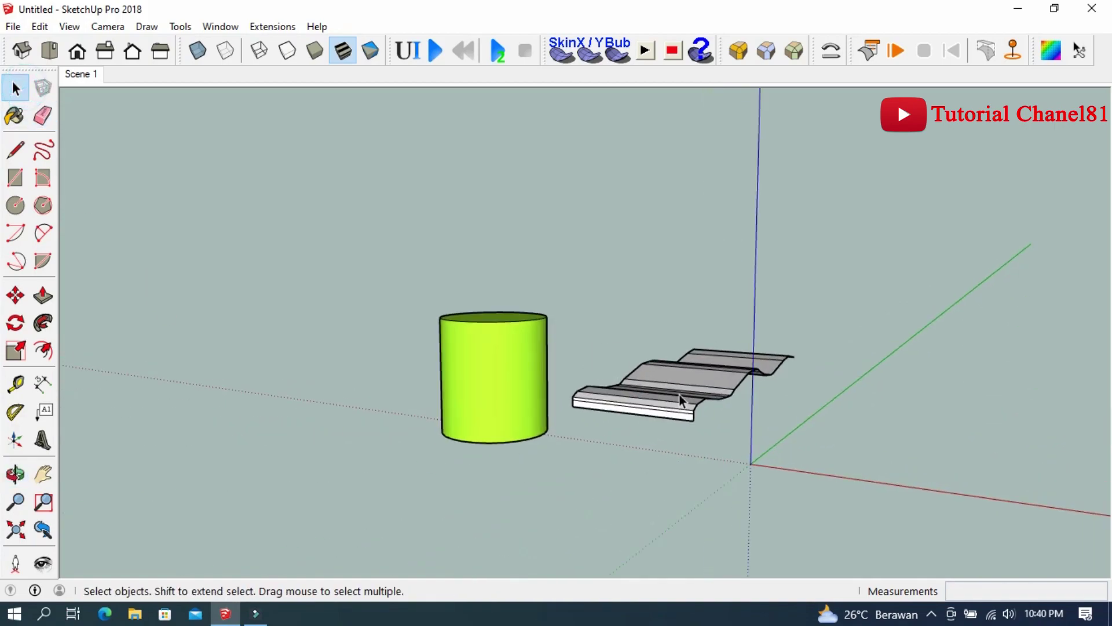
click(693, 392)
triple_click(694, 392)
click(16, 296)
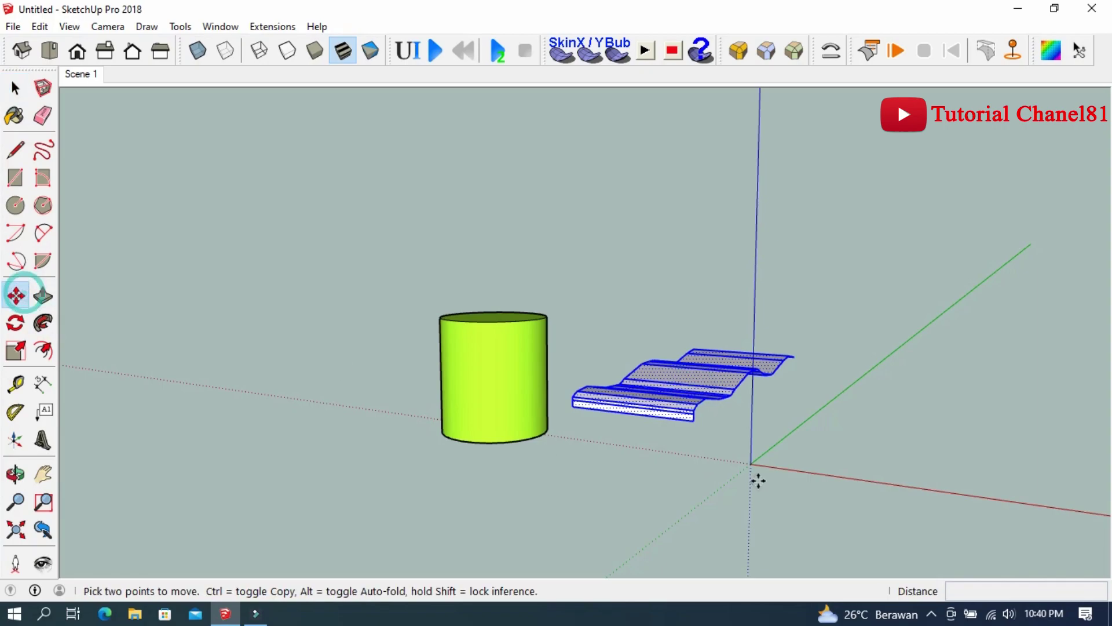
click(757, 478)
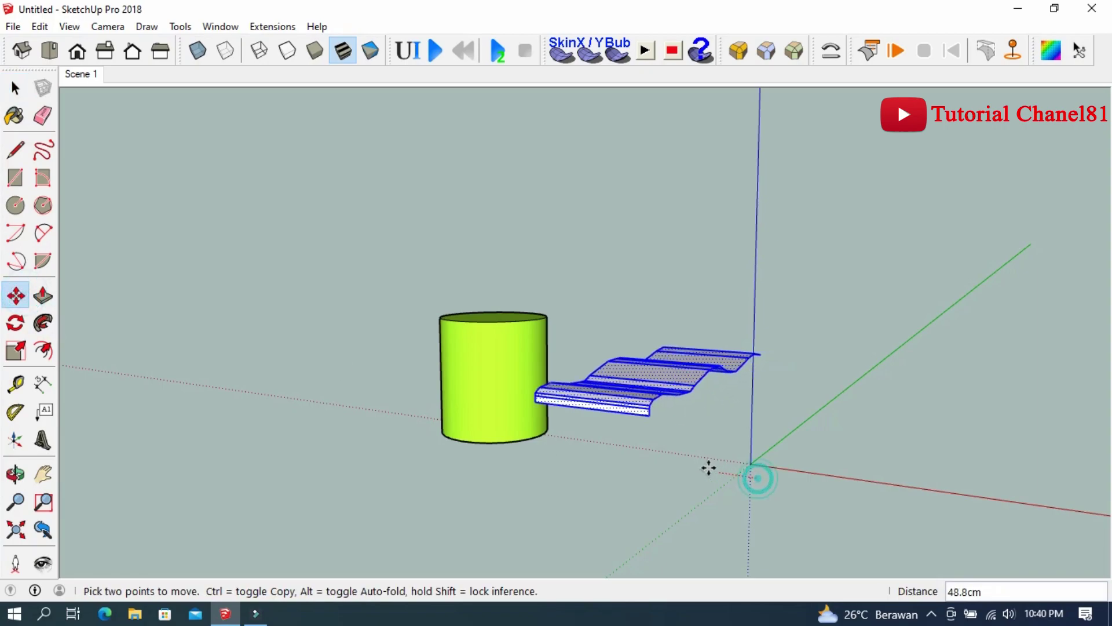
click(590, 450)
mouse_move(589, 451)
middle_down()
mouse_move(393, 427)
mouse_move(690, 491)
middle_up()
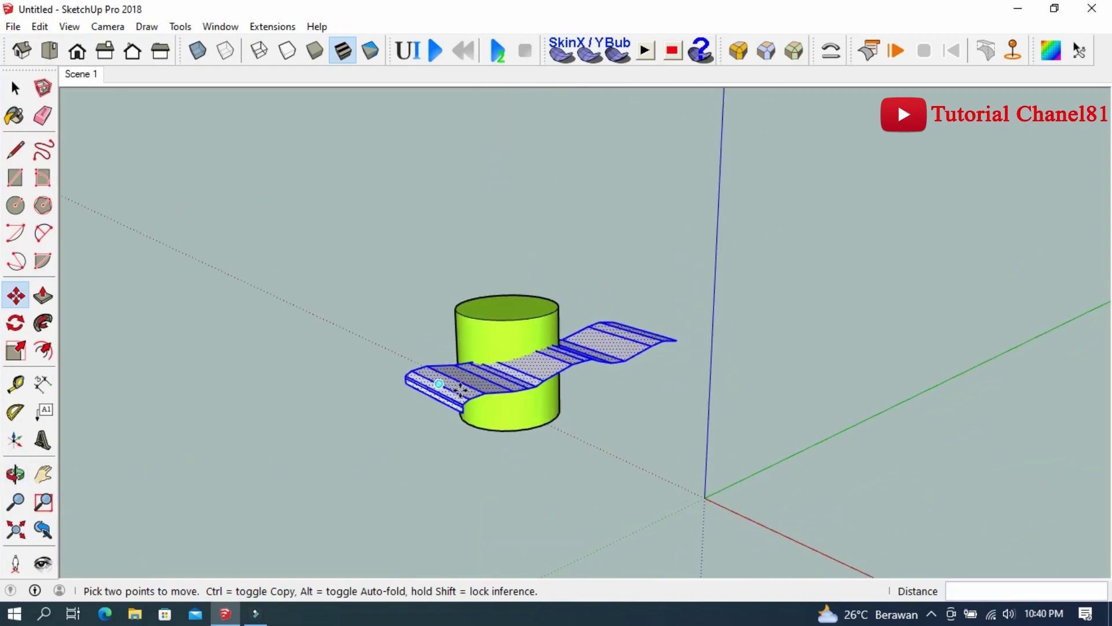
scroll(498, 403, up, 3)
Step: Intersect the sheet and cylinder with the model, then delete the wavy sheet
click(15, 89)
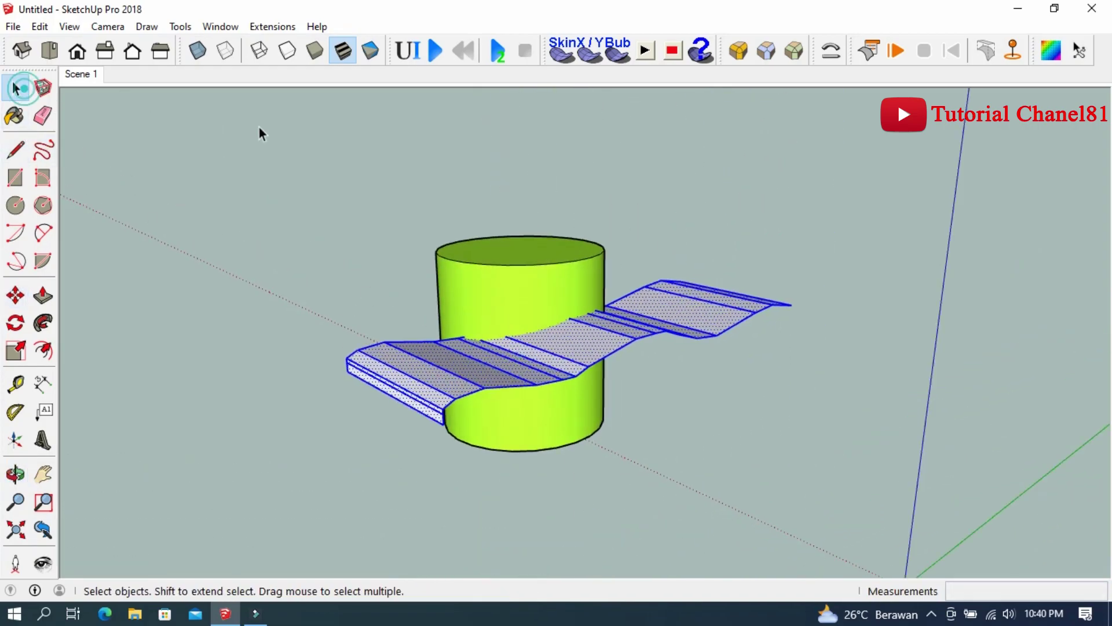
drag(259, 127, 881, 529)
right_click(541, 310)
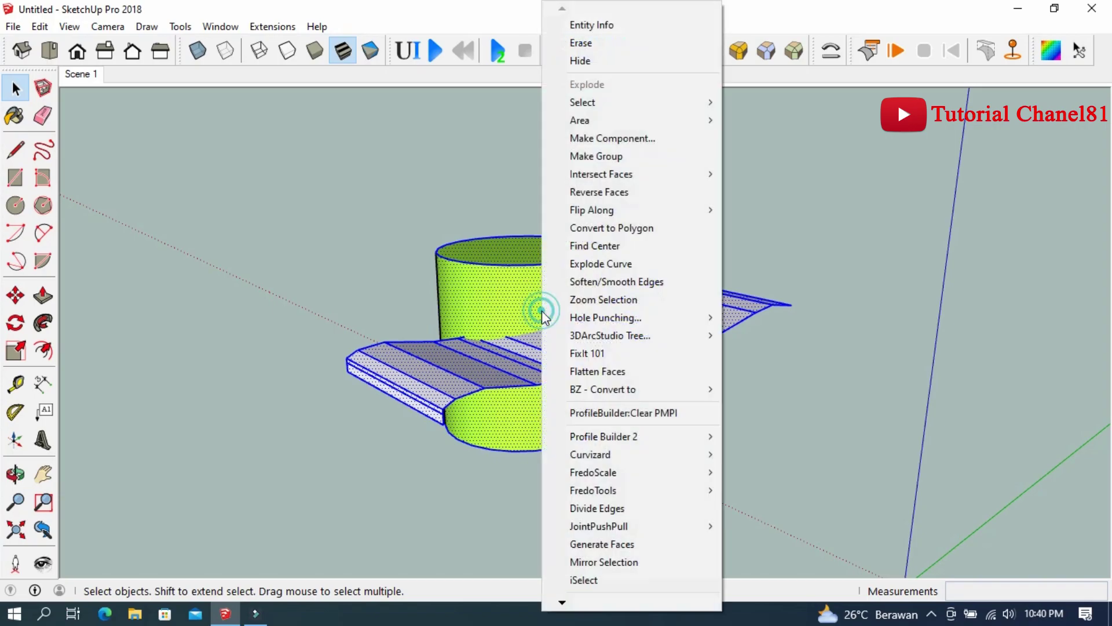
mouse_move(601, 174)
click(749, 178)
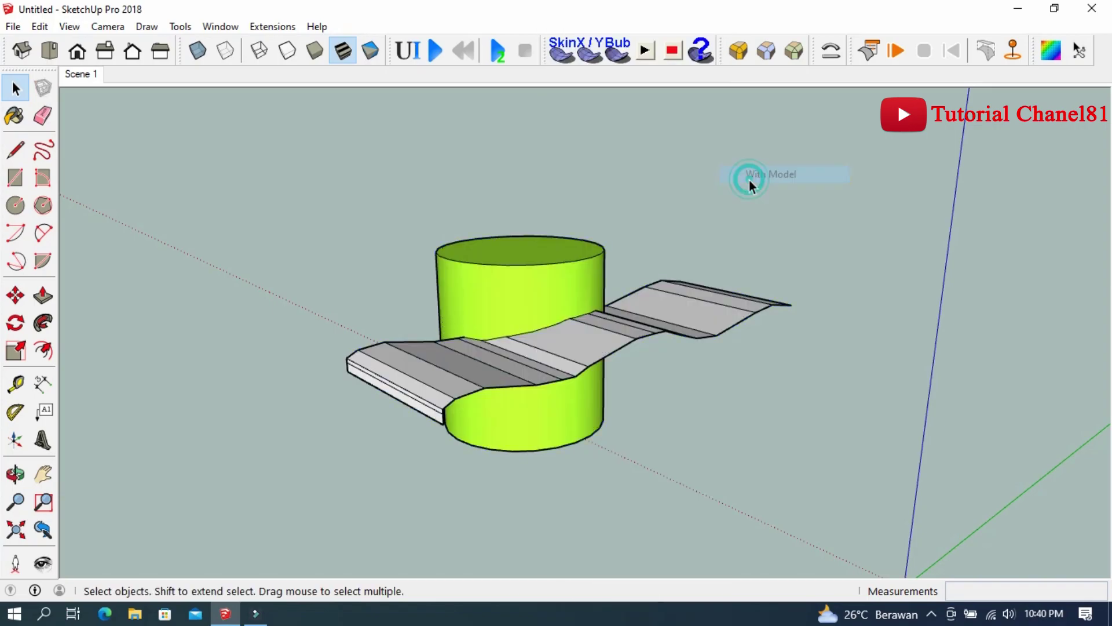
click(43, 115)
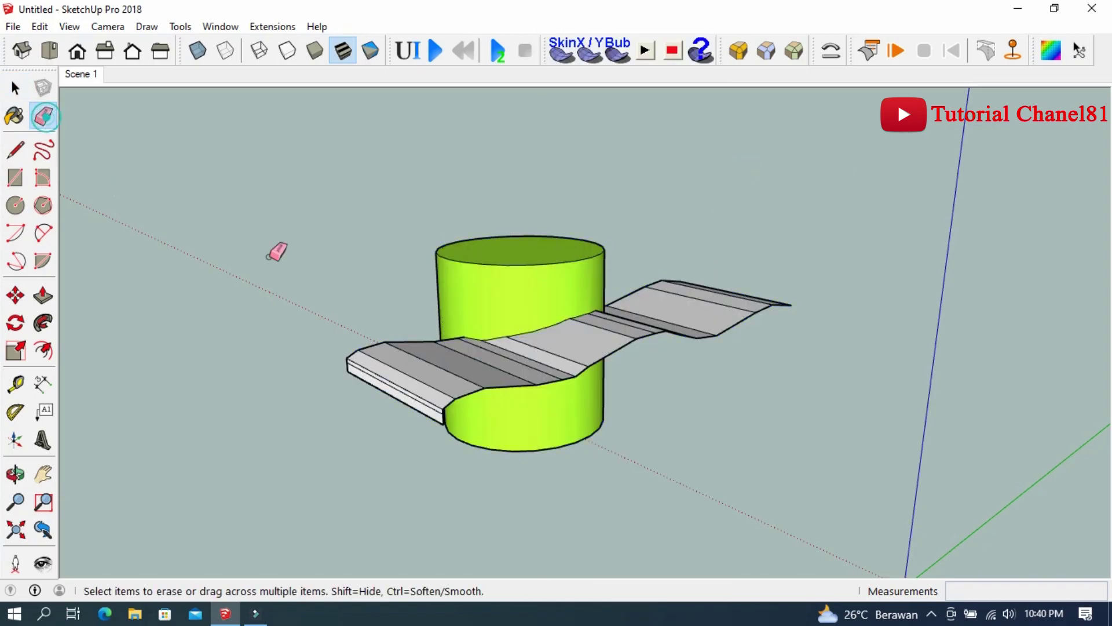
middle_drag(275, 248, 550, 243)
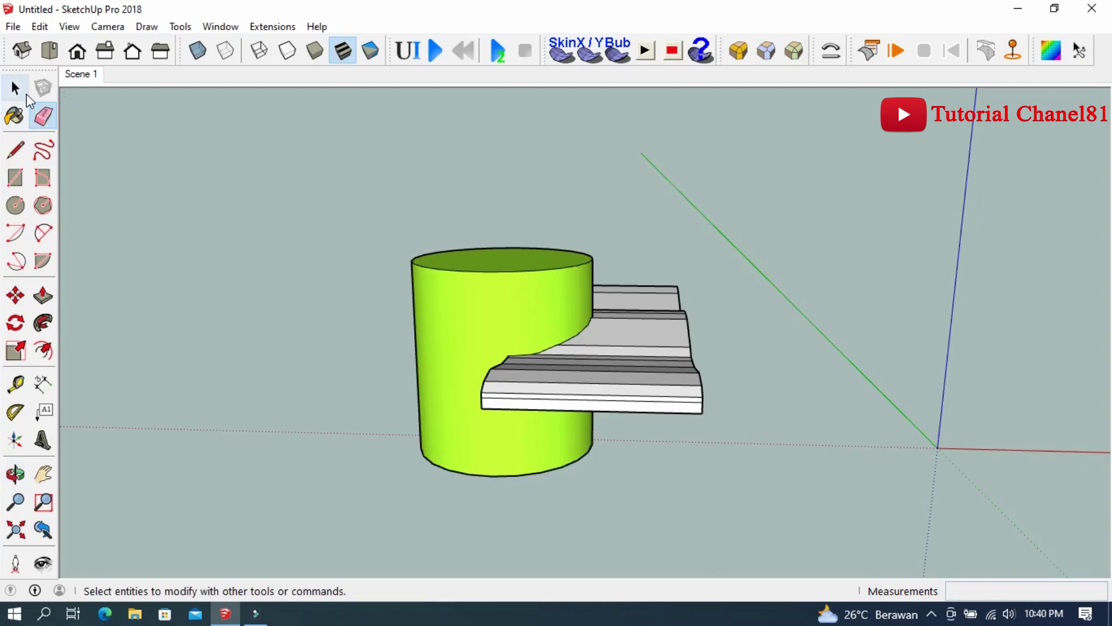
click(15, 88)
drag(660, 263, 659, 267)
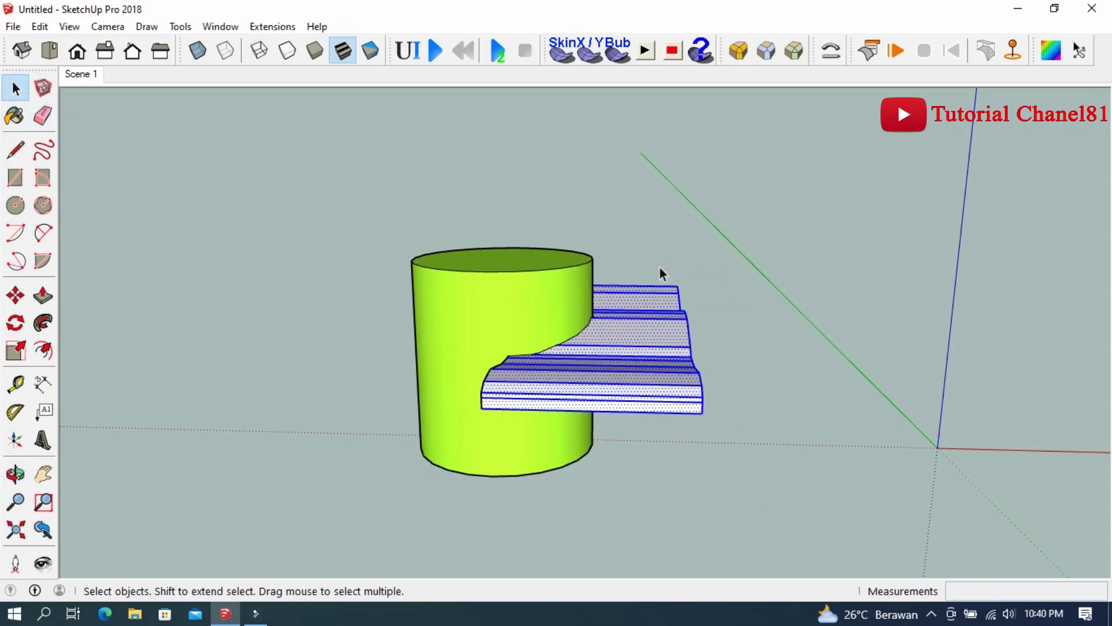
key(Delete)
mouse_move(654, 322)
middle_down()
mouse_move(363, 294)
mouse_move(441, 397)
middle_up()
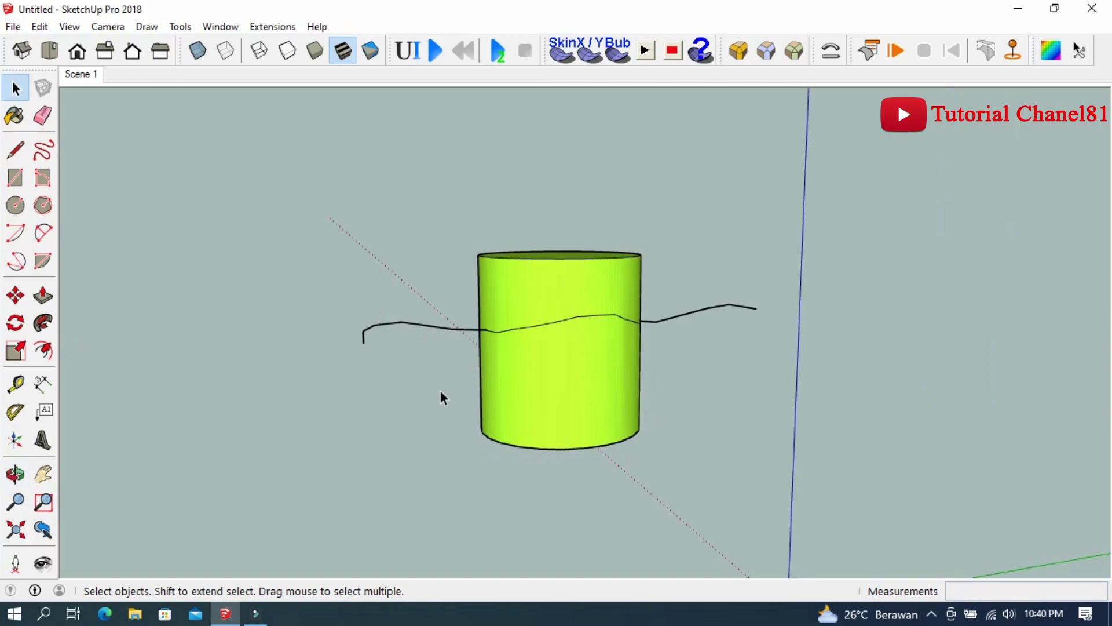
Step: Delete the stray curve piece lying outside the cylinder's left side
drag(323, 277, 325, 280)
key(Delete)
scroll(481, 332, up, 3)
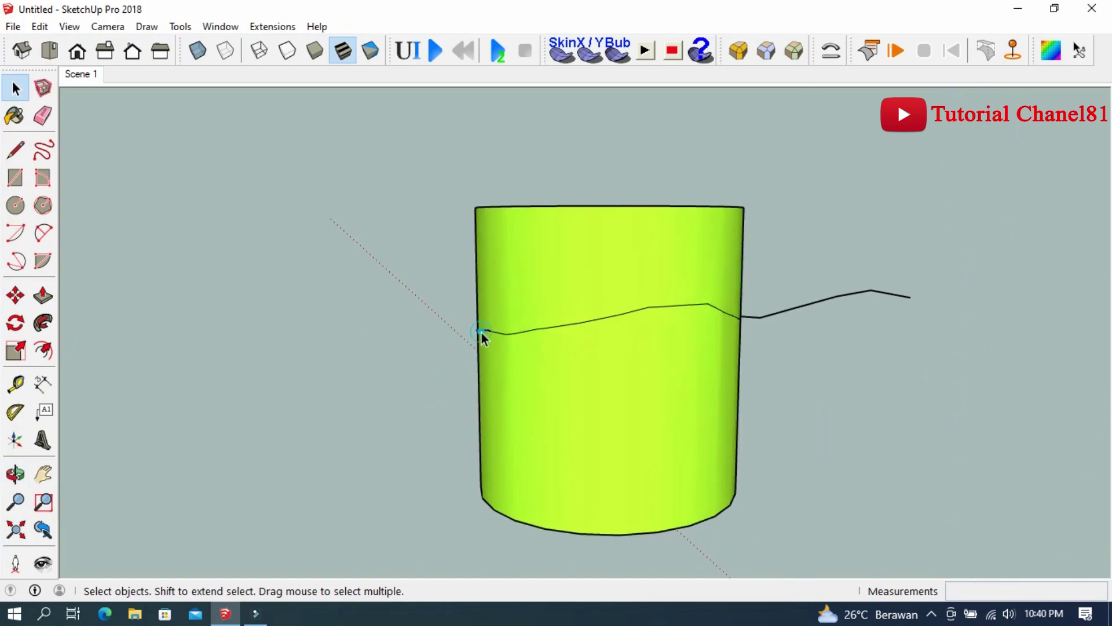
mouse_move(897, 299)
middle_down()
mouse_move(774, 387)
mouse_move(627, 302)
middle_up()
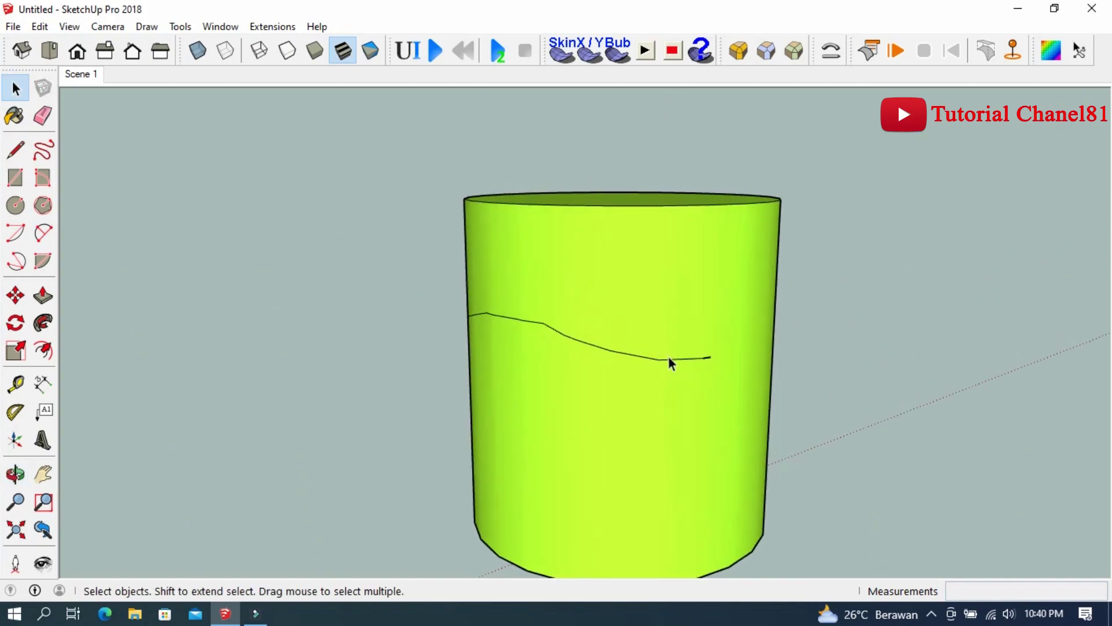
scroll(668, 357, up, 3)
middle_drag(694, 334, 713, 415)
scroll(752, 455, up, 3)
middle_drag(752, 448, 769, 338)
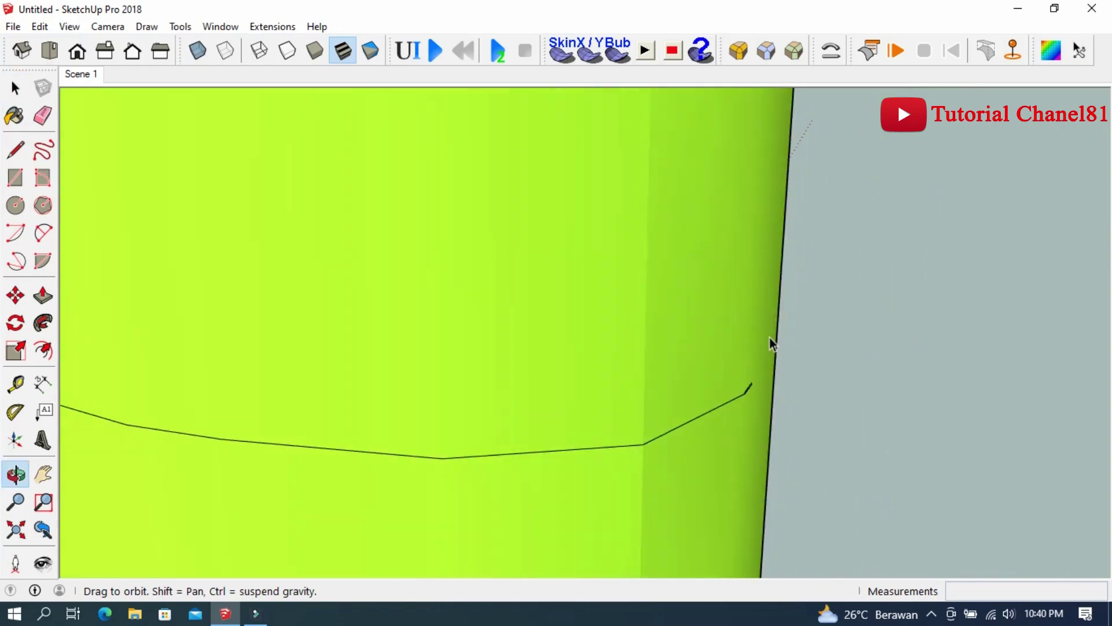
scroll(679, 340, down, 1)
scroll(679, 340, down, 3)
middle_drag(680, 340, 891, 319)
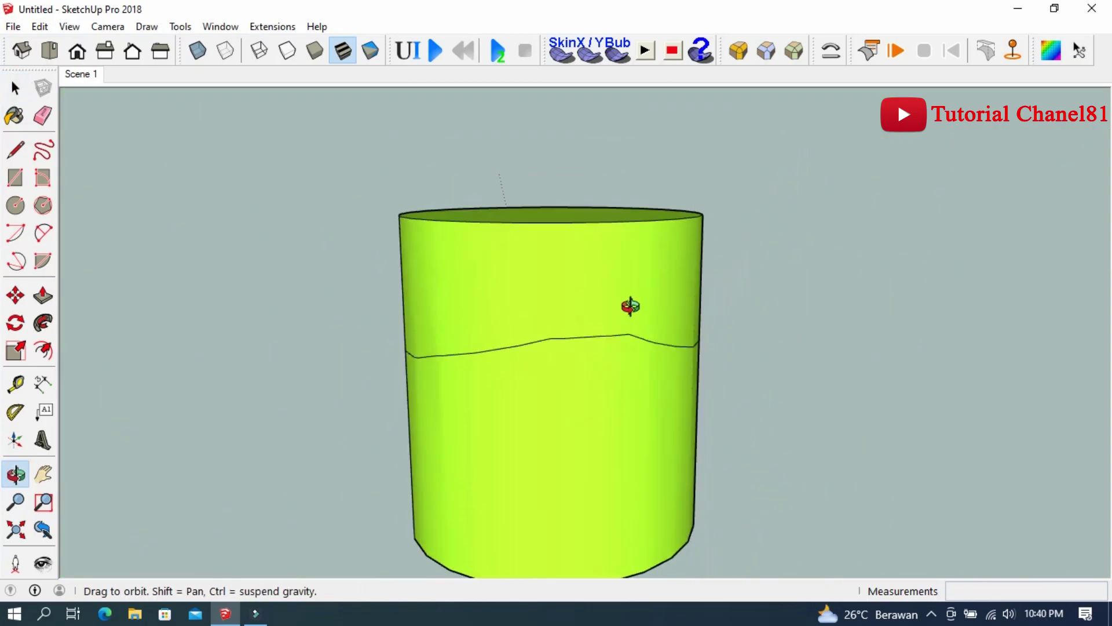
scroll(516, 395, up, 2)
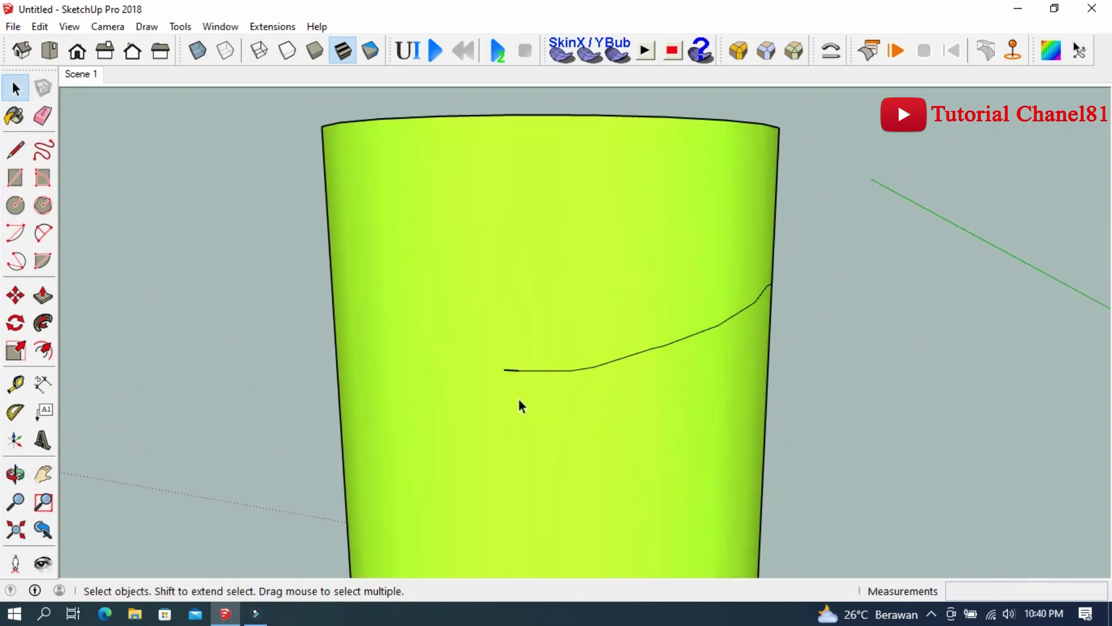
scroll(513, 363, up, 1)
Step: Show hidden geometry and draw a line from the curve's end to close the gap
click(512, 362)
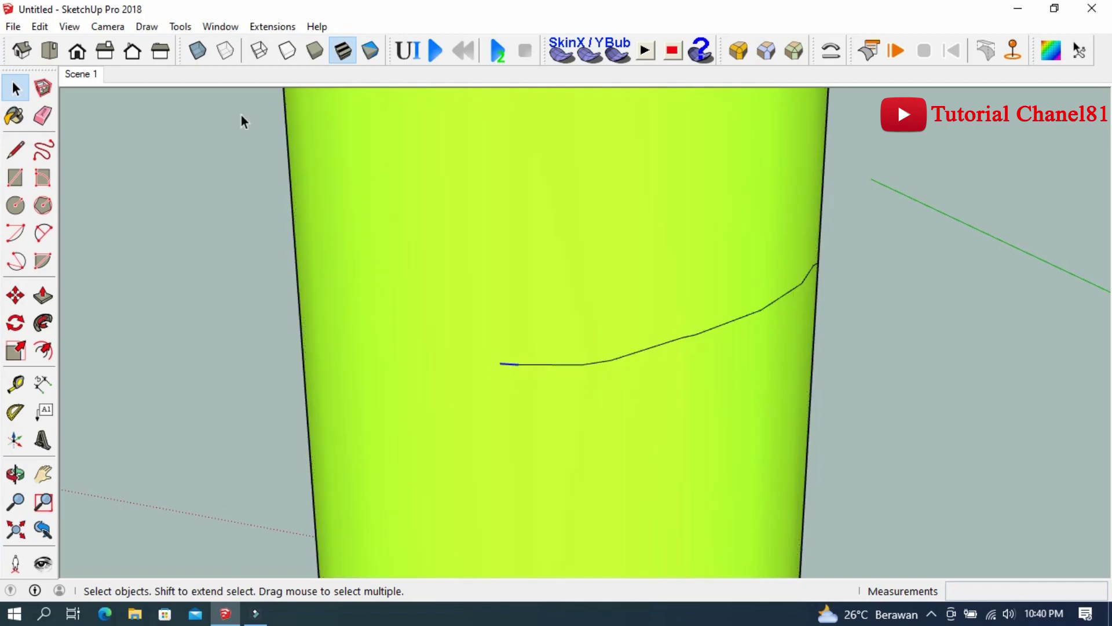
click(69, 27)
click(92, 90)
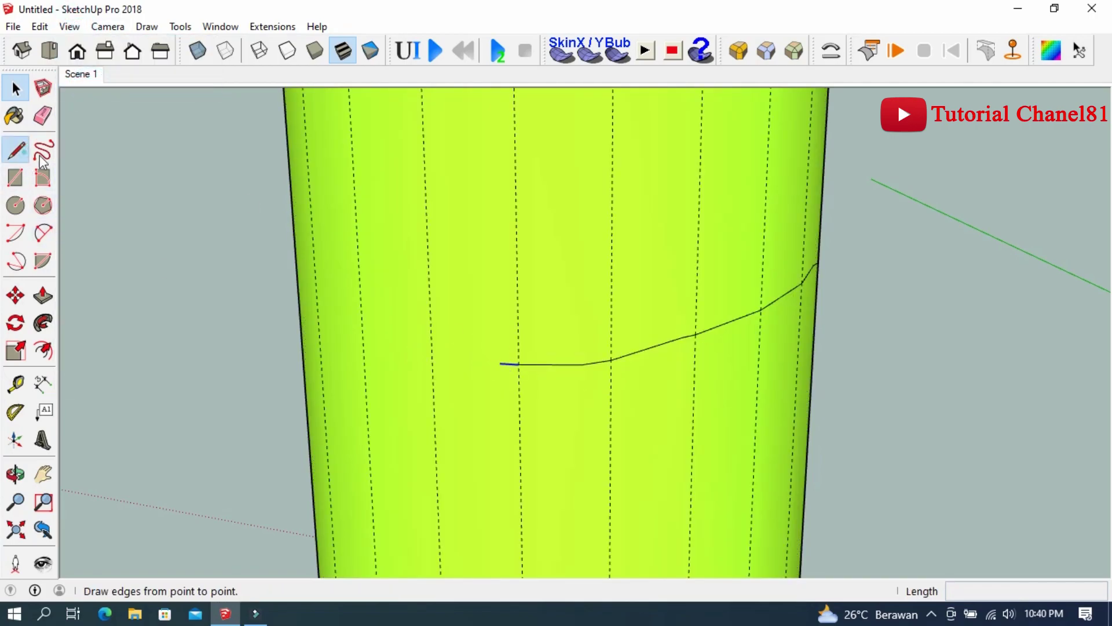
click(15, 150)
click(500, 363)
key(Escape)
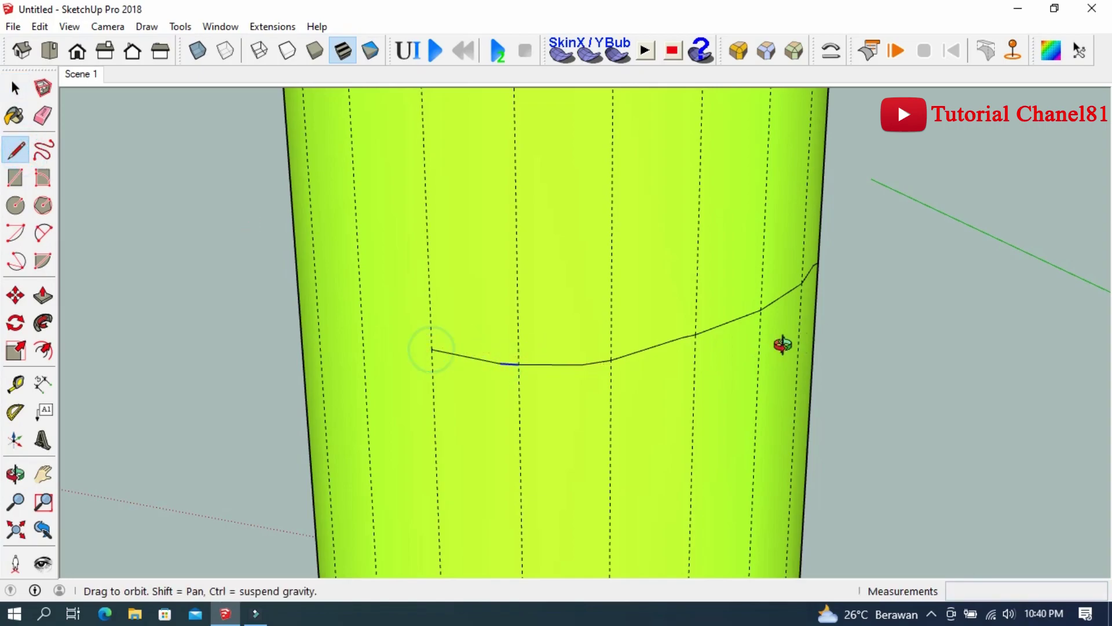
middle_drag(784, 342, 722, 322)
click(696, 327)
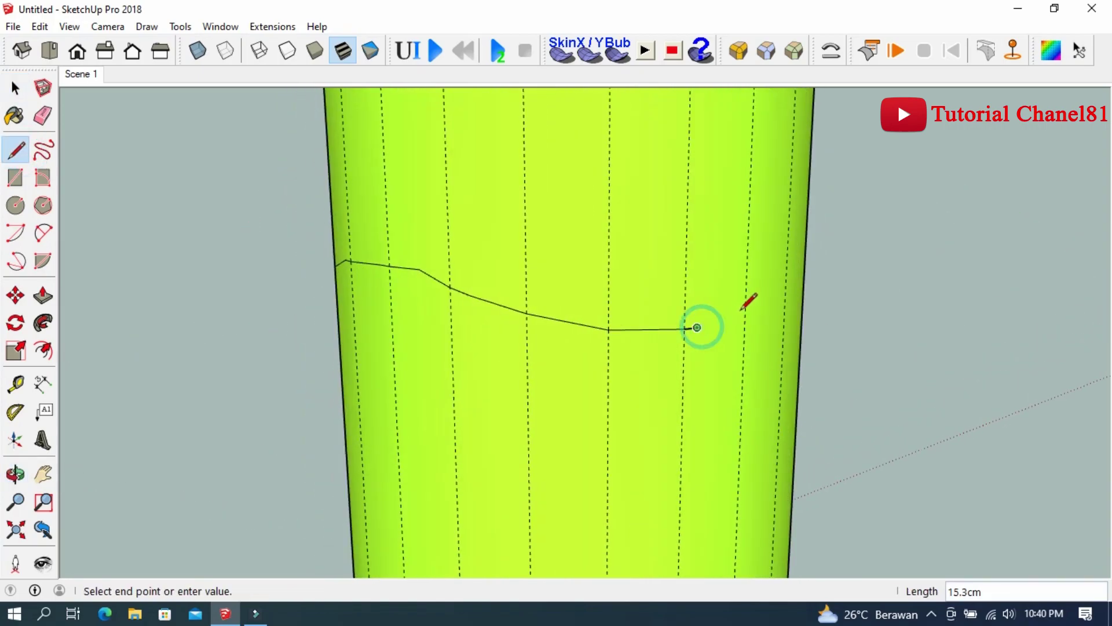
click(745, 310)
Step: Hide the hidden geometry again and inspect the wavy line around the cylinder
click(15, 88)
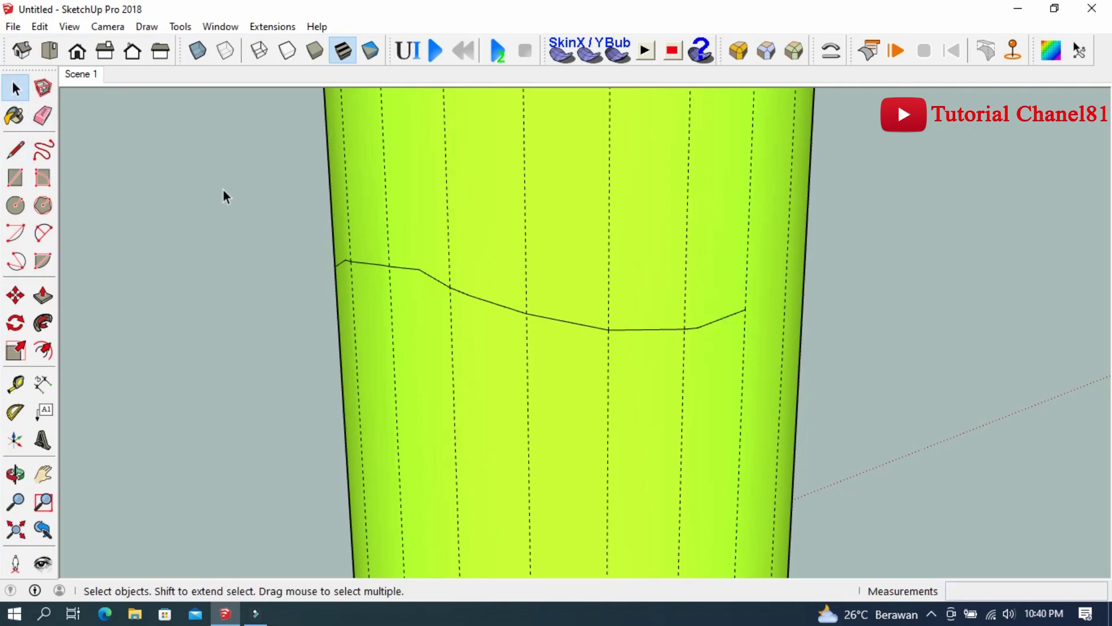
mouse_move(224, 194)
middle_down()
mouse_move(536, 266)
mouse_move(405, 174)
middle_up()
click(62, 27)
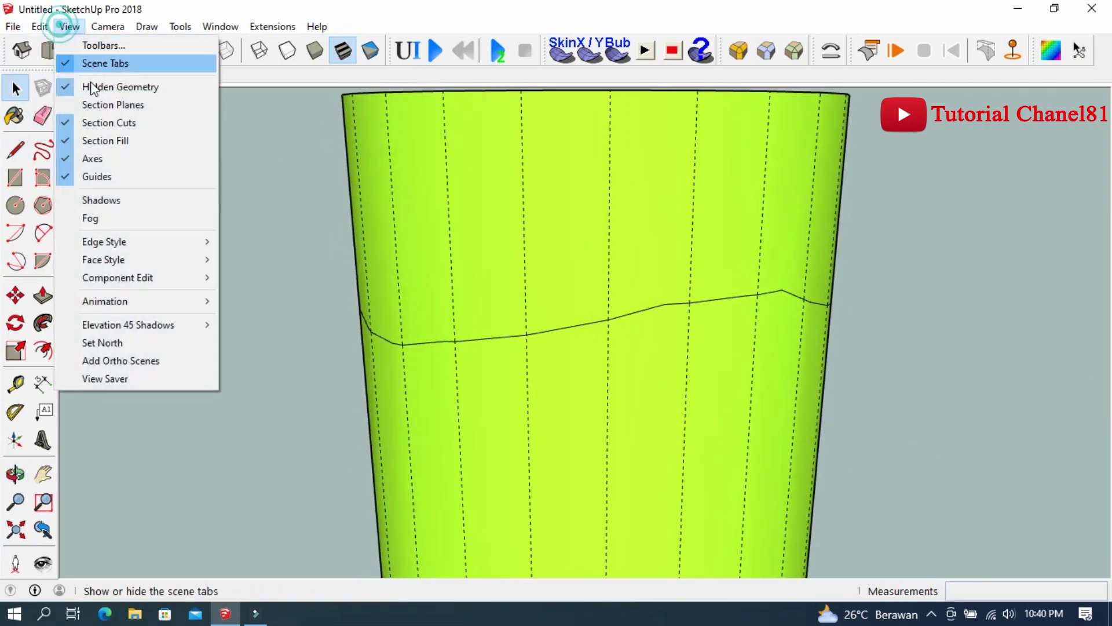
click(99, 91)
mouse_move(522, 249)
middle_down()
mouse_move(626, 243)
mouse_move(623, 264)
mouse_move(608, 211)
middle_up()
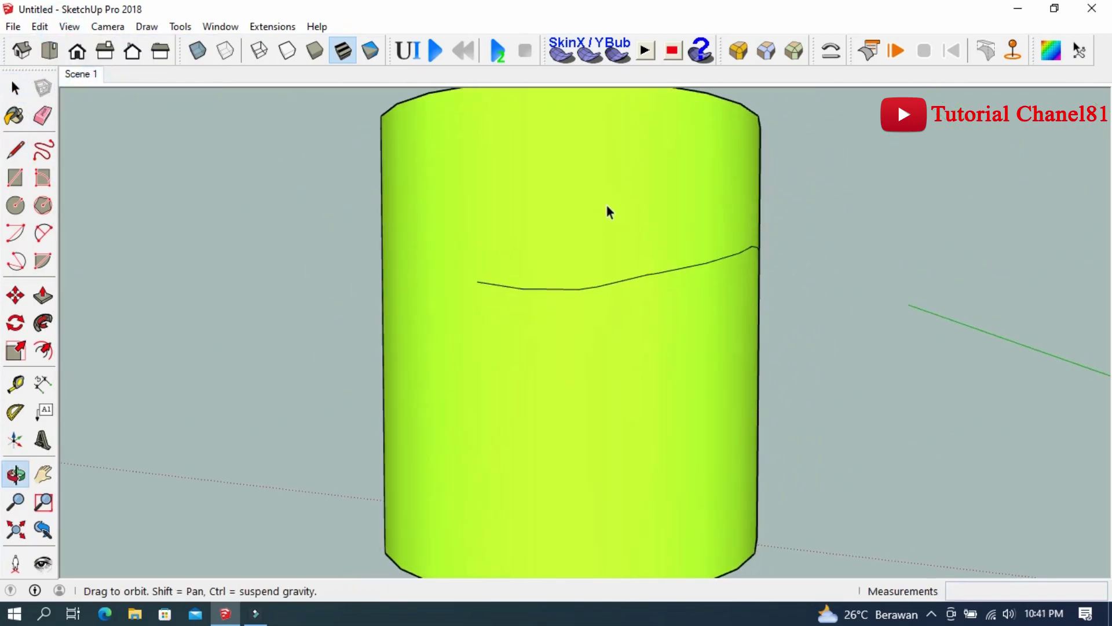
mouse_move(516, 278)
middle_down()
mouse_move(427, 278)
mouse_move(608, 283)
mouse_move(738, 318)
mouse_move(655, 280)
mouse_move(716, 249)
middle_up()
scroll(727, 315, down, 2)
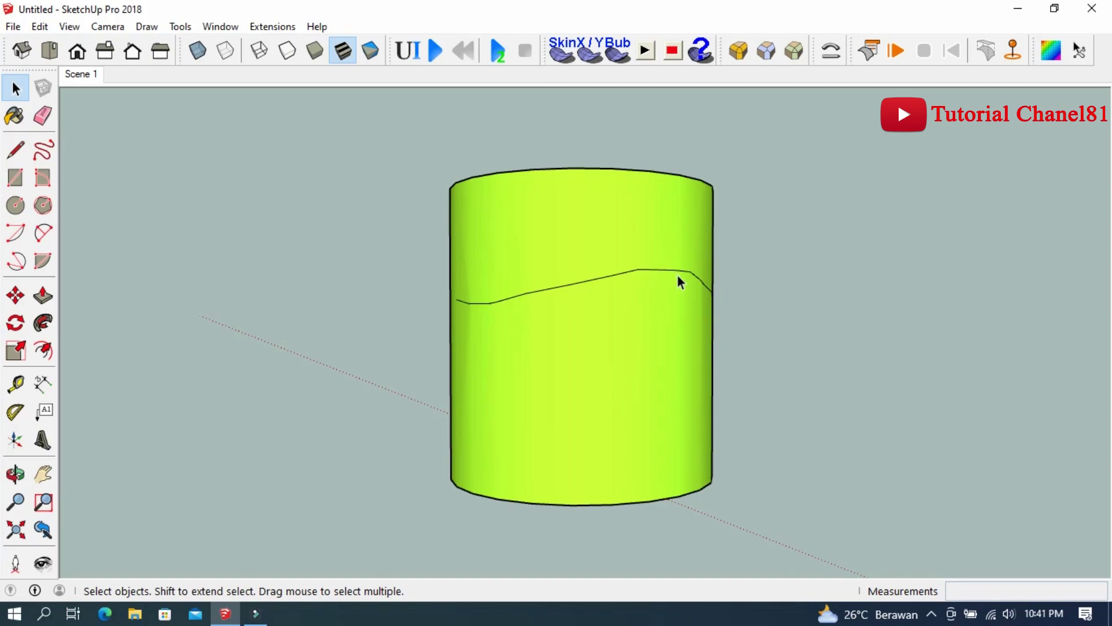
mouse_move(621, 281)
middle_down()
mouse_move(442, 288)
mouse_move(734, 295)
middle_up()
mouse_move(697, 256)
middle_down()
mouse_move(557, 266)
mouse_move(770, 284)
middle_up()
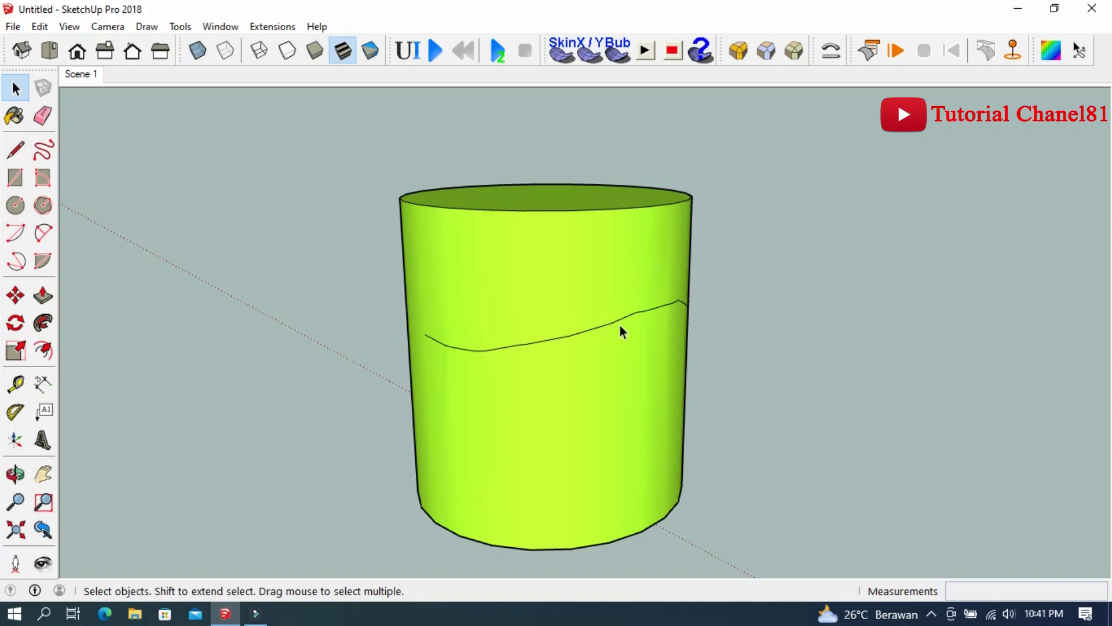